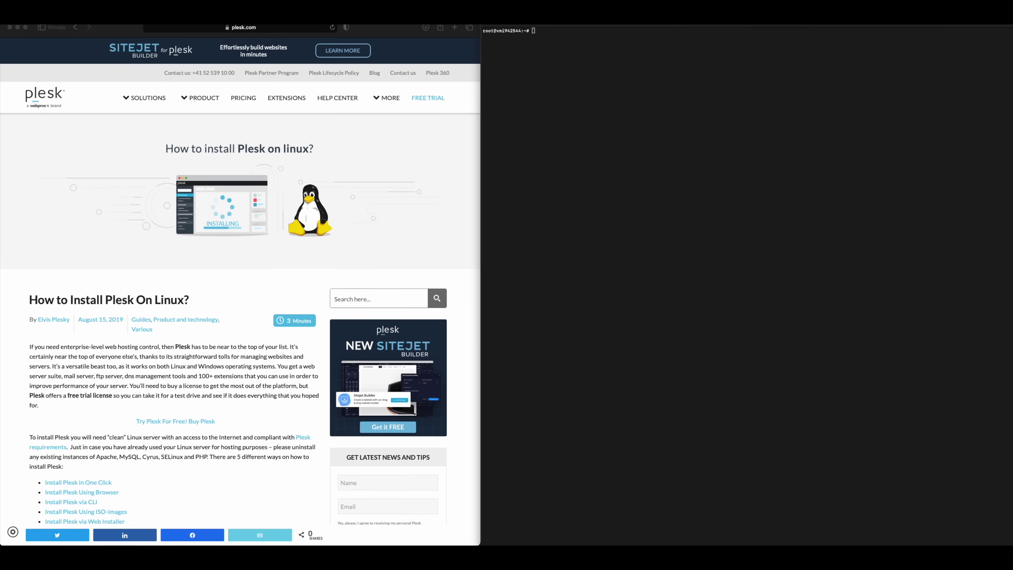
# Step: Read through the Plesk Linux installation guide, covering the one-click, browser, CLI, ISO-image and web installer methods and the initial configuration
pyautogui.scroll(-5, 122, 326)
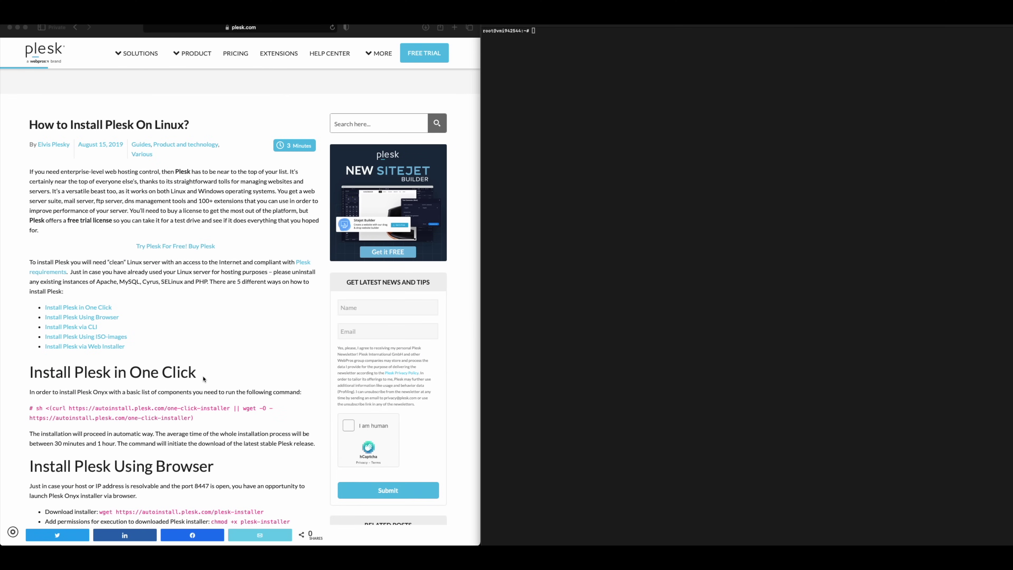
pyautogui.scroll(-1, 203, 377)
pyautogui.click(145, 351)
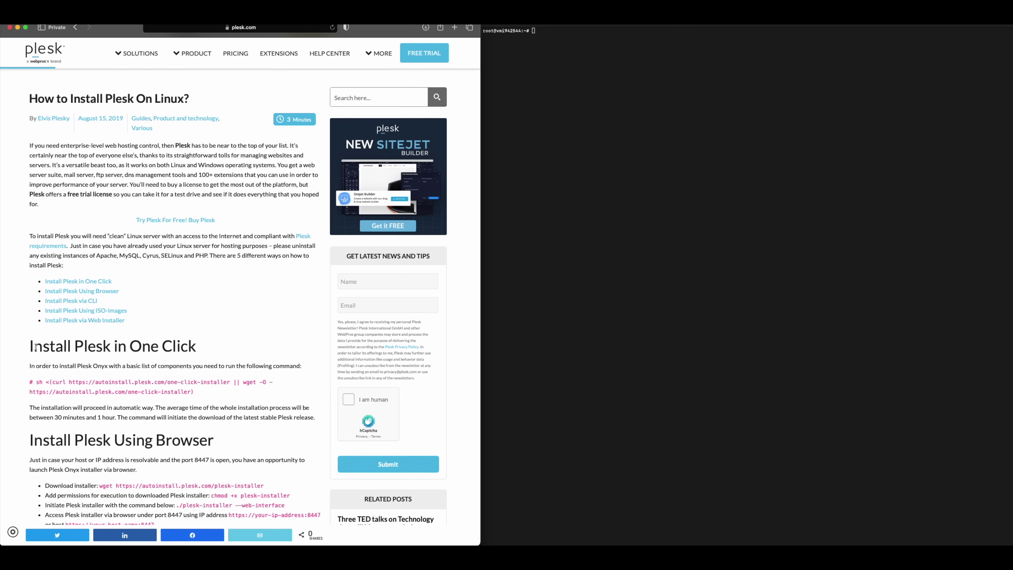
pyautogui.moveTo(36, 347); pyautogui.dragTo(201, 346)
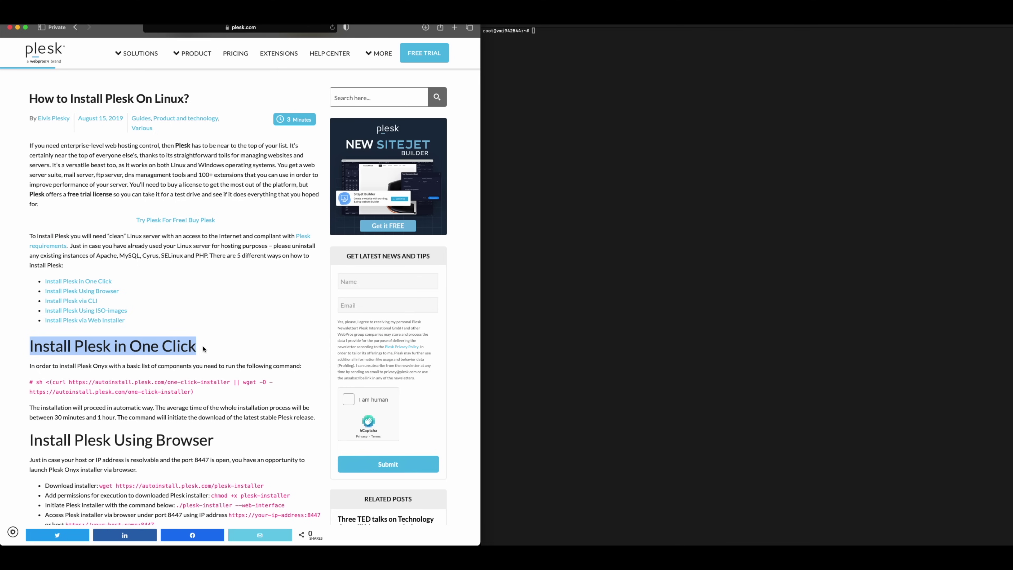
pyautogui.scroll(-1, 161, 357)
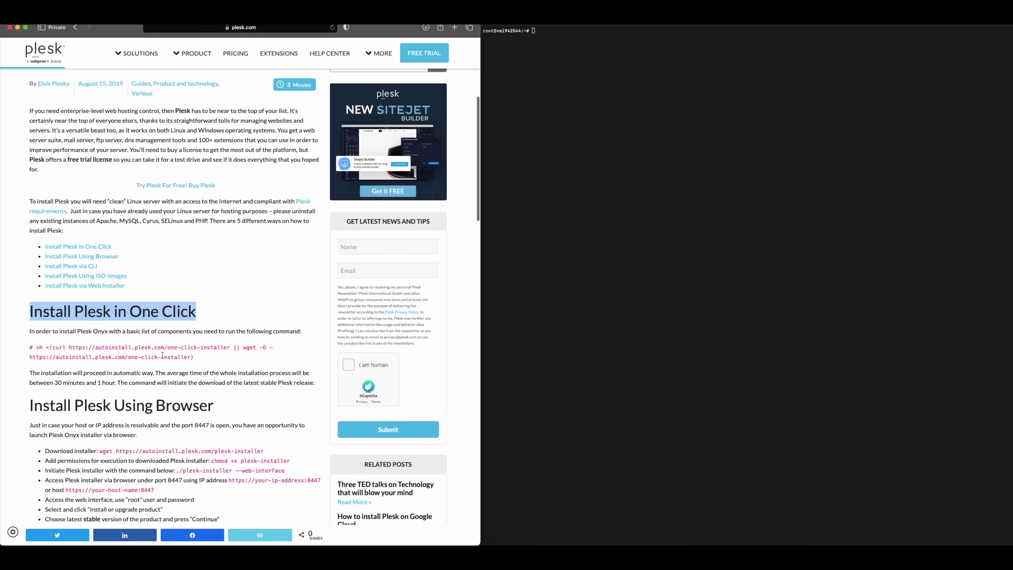
pyautogui.scroll(-2, 165, 354)
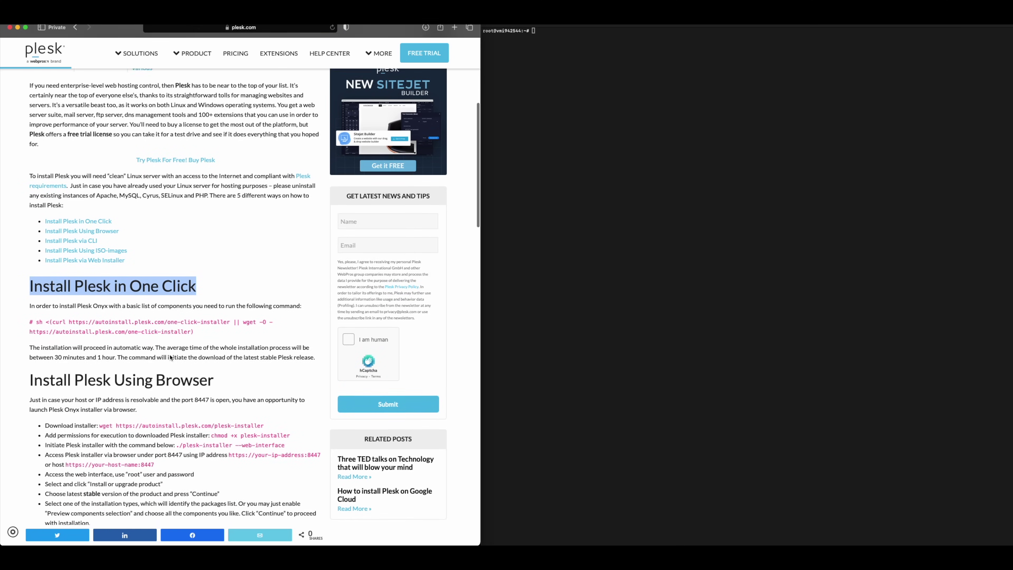
pyautogui.scroll(-2, 170, 356)
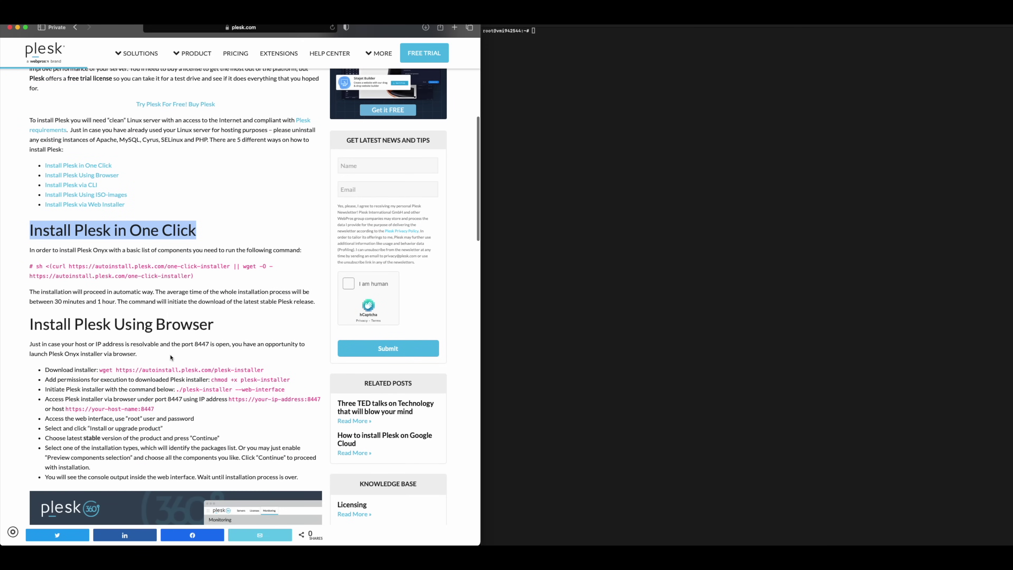
pyautogui.scroll(-3, 170, 357)
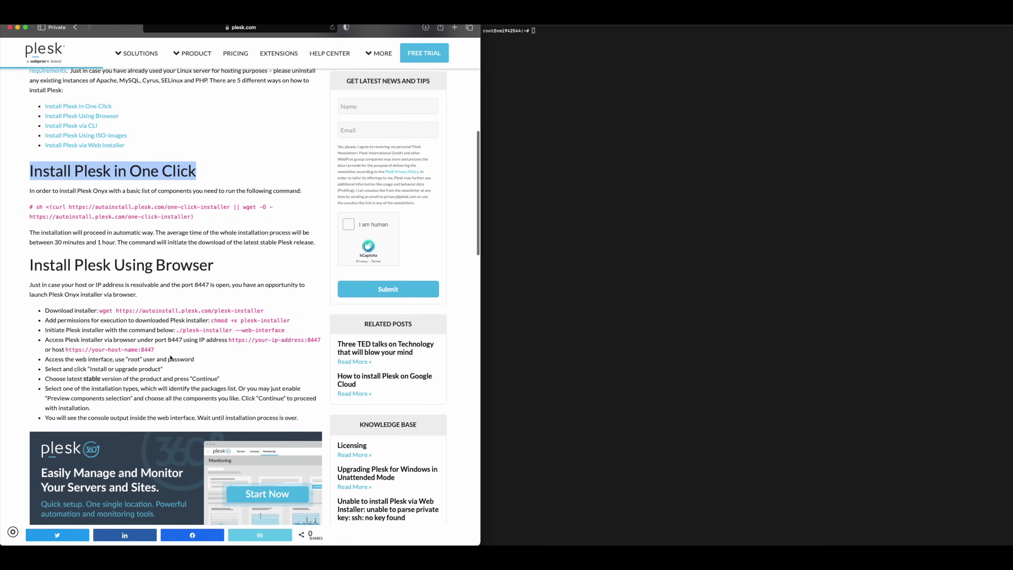
pyautogui.scroll(-5, 171, 357)
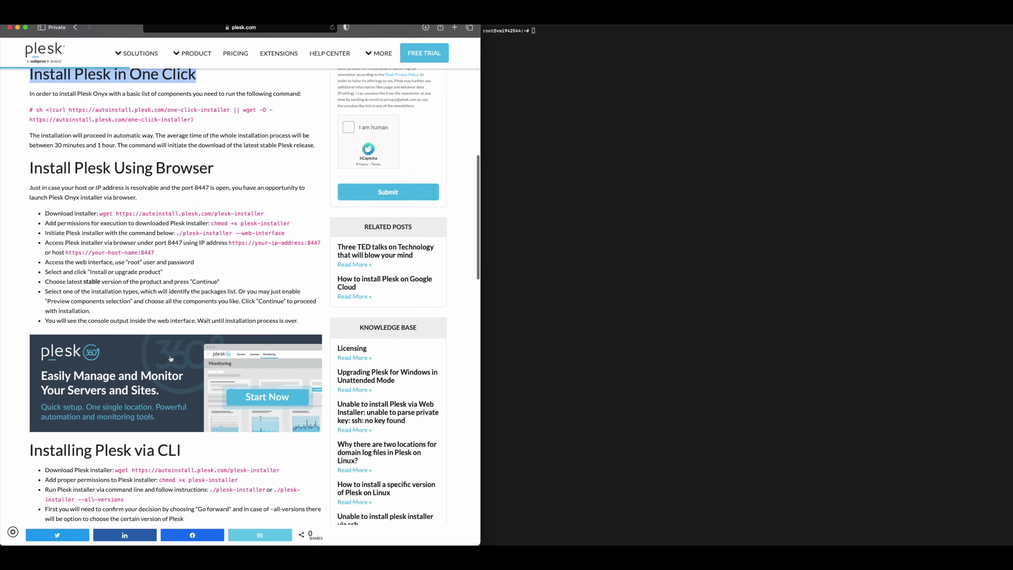
pyautogui.scroll(-5, 171, 357)
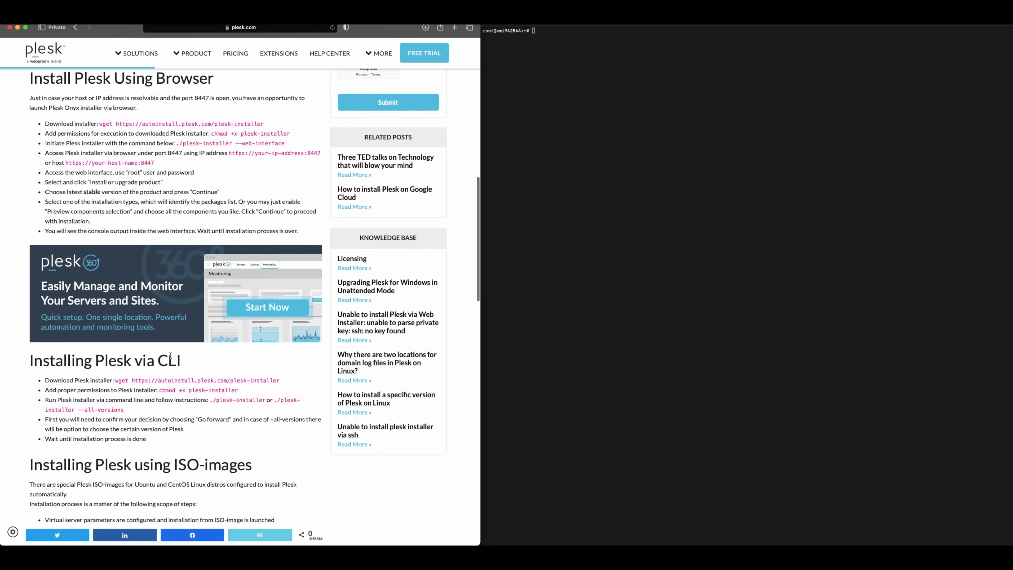
pyautogui.scroll(-6, 170, 356)
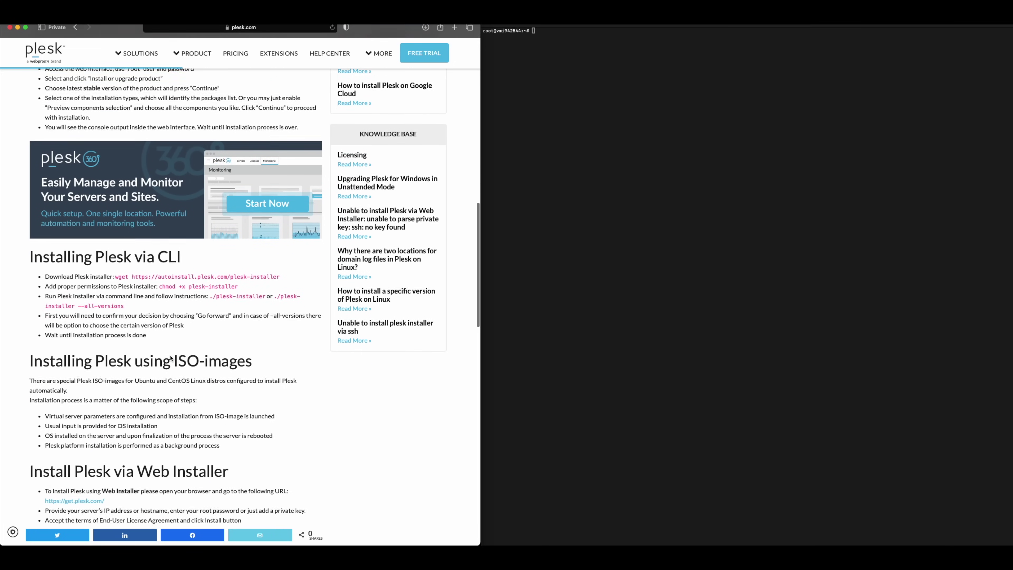
pyautogui.scroll(-4, 170, 357)
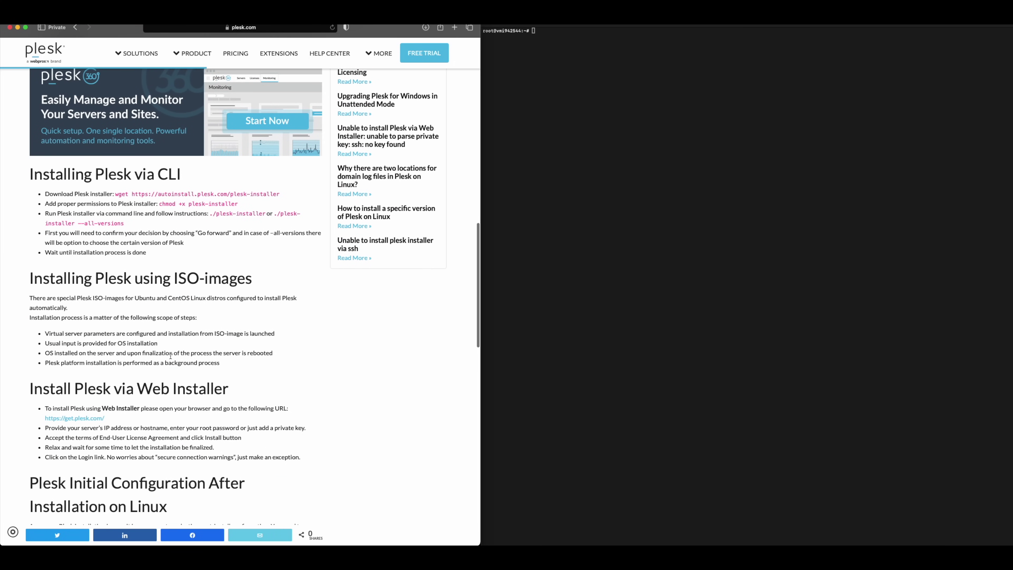
pyautogui.scroll(-6, 170, 356)
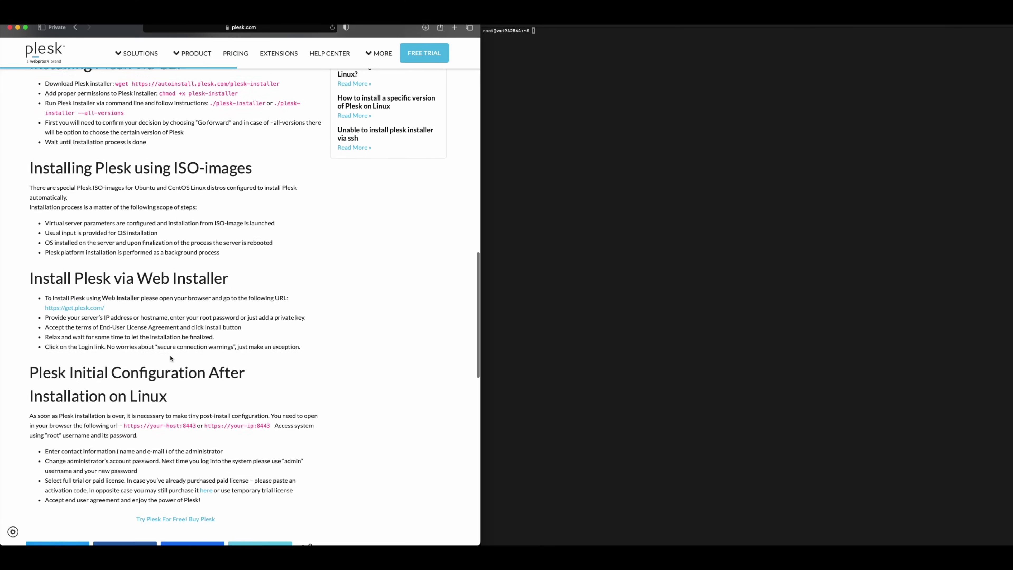
pyautogui.scroll(-2, 170, 358)
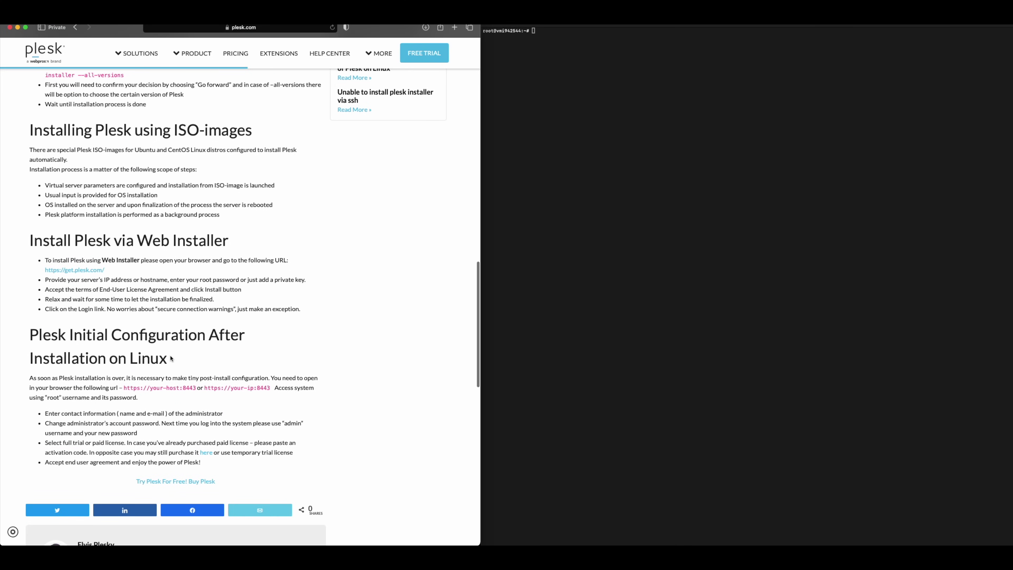
# Step: Copy the one-click installer command, without its leading # sign, from the Install Plesk in One Click section and switch to the terminal
pyautogui.scroll(20, 170, 357)
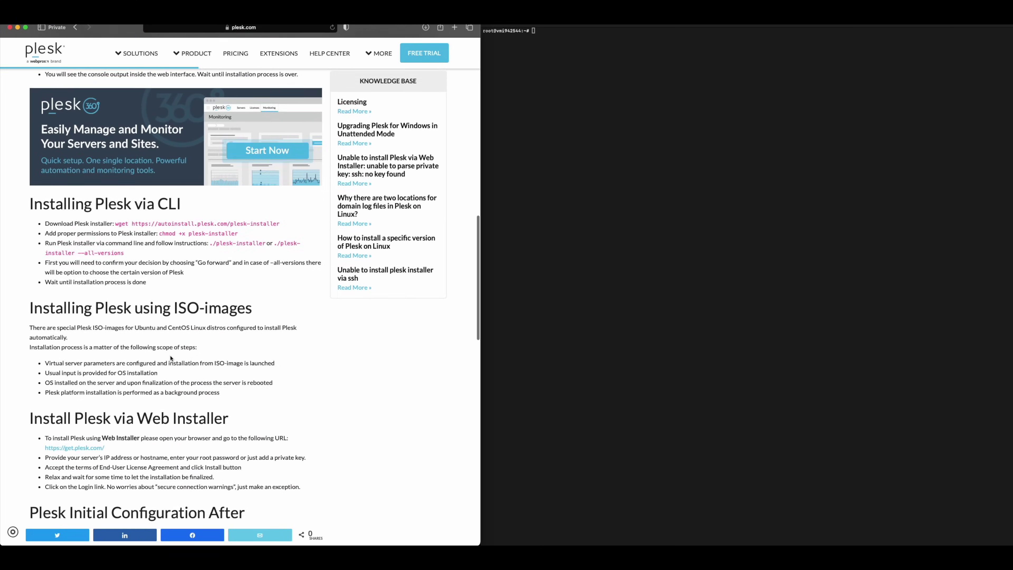
pyautogui.scroll(2, 171, 357)
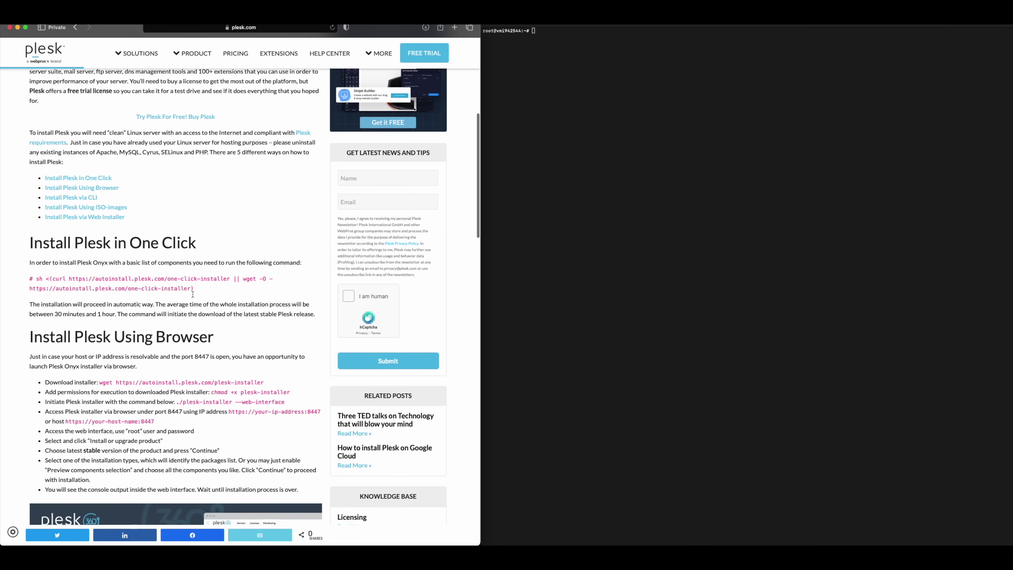
pyautogui.moveTo(194, 289); pyautogui.dragTo(37, 276)
pyautogui.press('super+c')
pyautogui.click(613, 241)
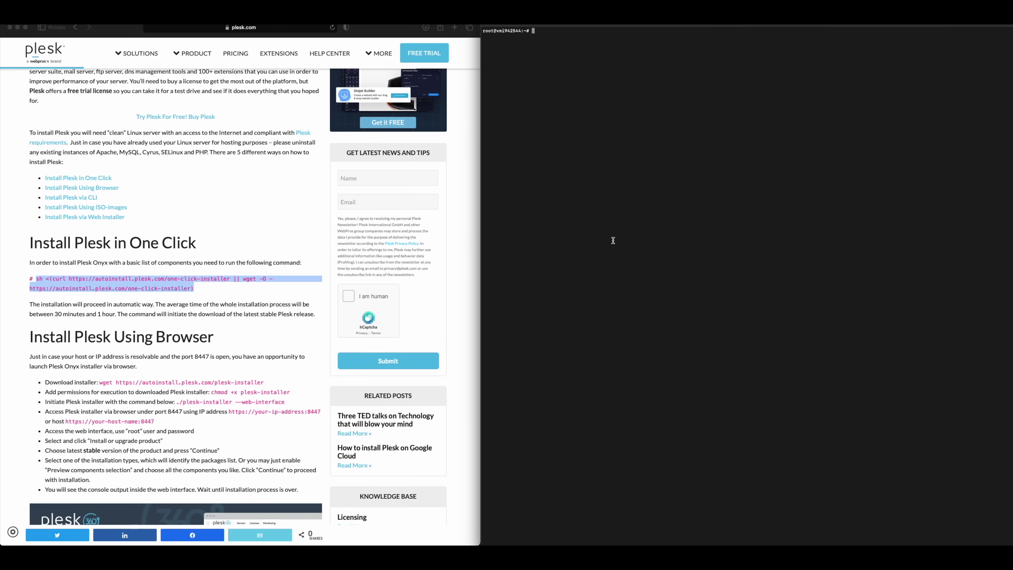
pyautogui.write('udo su')
pyautogui.press('BackSpace')
pyautogui.press('BackSpace')
pyautogui.press('BackSpace')
pyautogui.press('BackSpace')
pyautogui.press('BackSpace')
pyautogui.press('BackSpace')
# Step: Start a root shell with sudo su and run the copied Plesk one-click installer command in it
pyautogui.write('sudo su')
pyautogui.press('Return')
pyautogui.press('super+v')
pyautogui.press('Return')
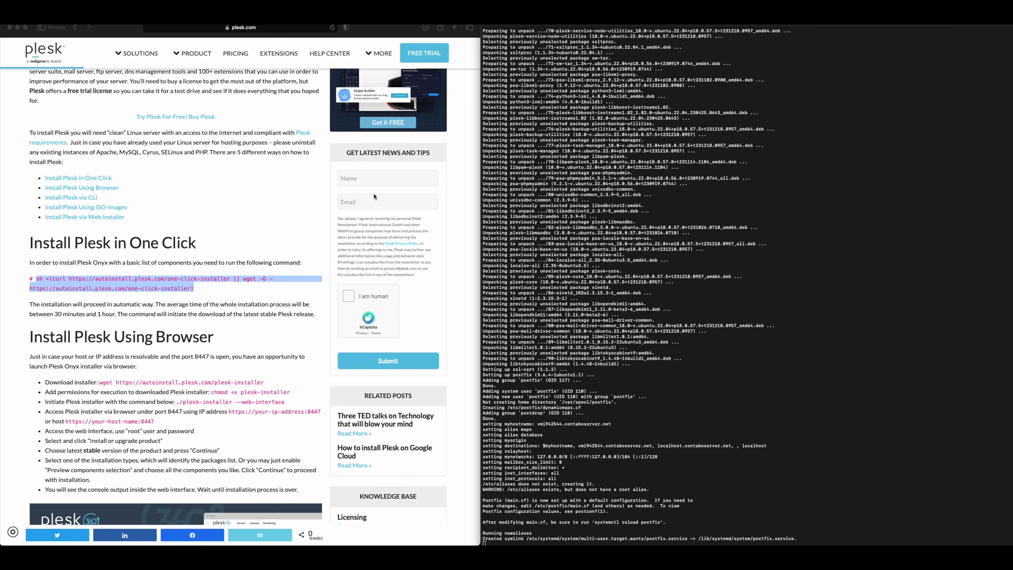
pyautogui.scroll(5, 285, 231)
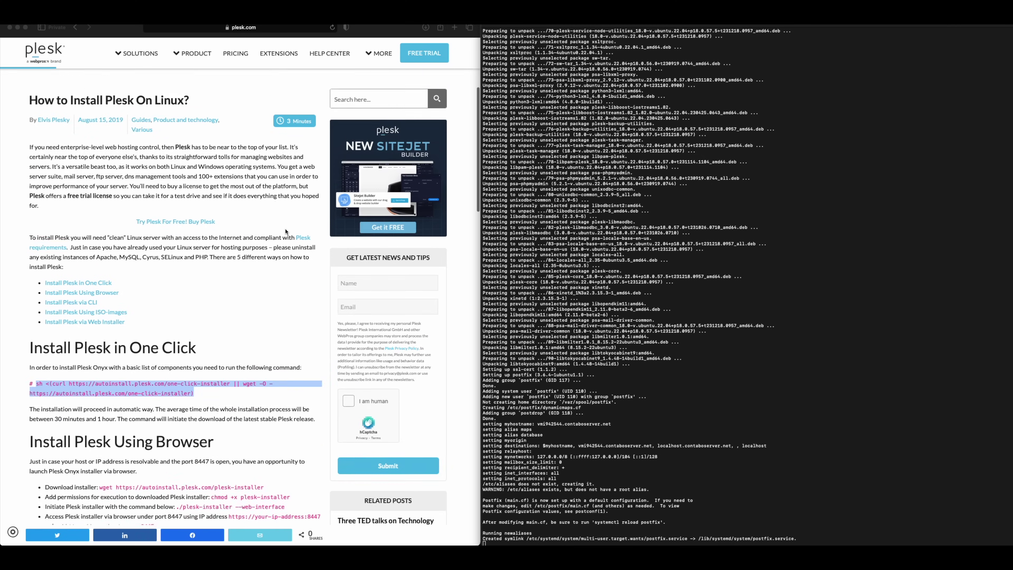
pyautogui.scroll(-4, 285, 231)
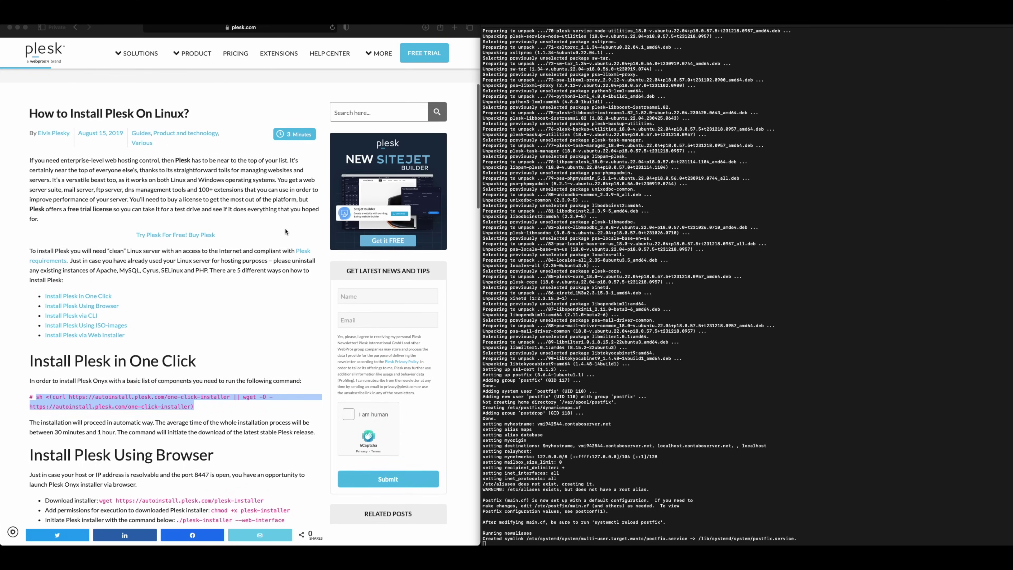
pyautogui.scroll(-1, 286, 231)
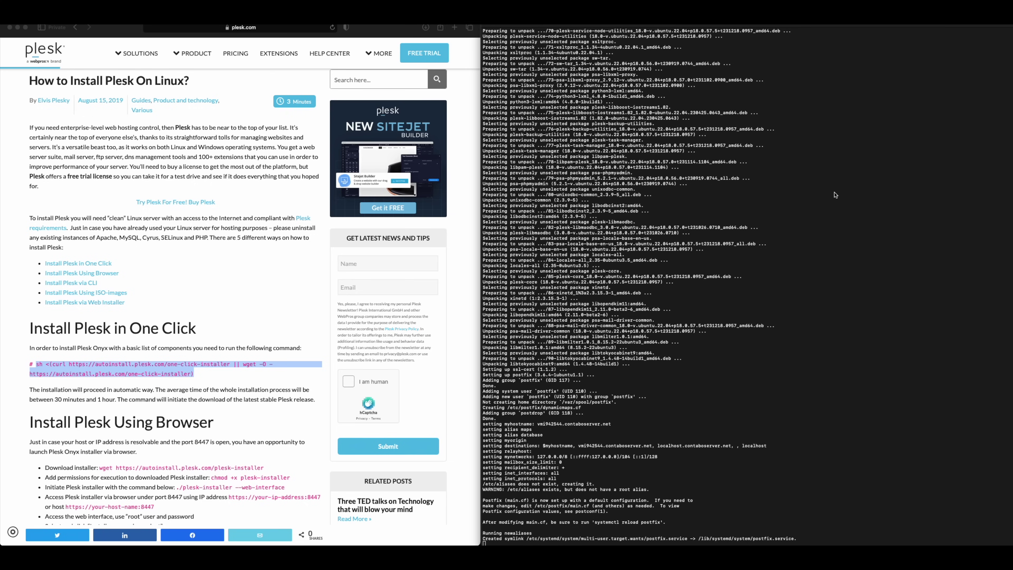
pyautogui.scroll(5, 211, 359)
pyautogui.scroll(1, 211, 359)
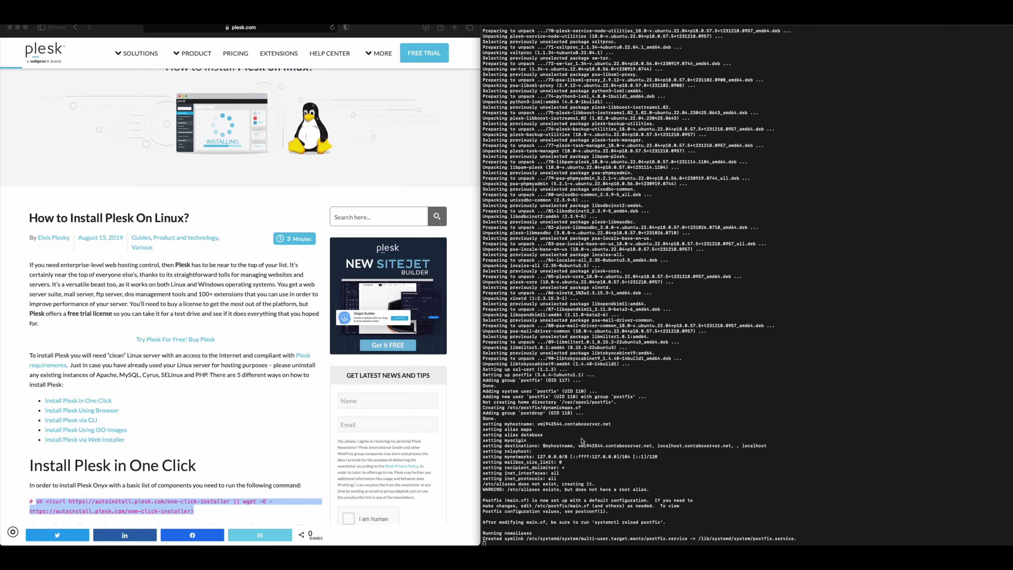
pyautogui.scroll(-2, 222, 375)
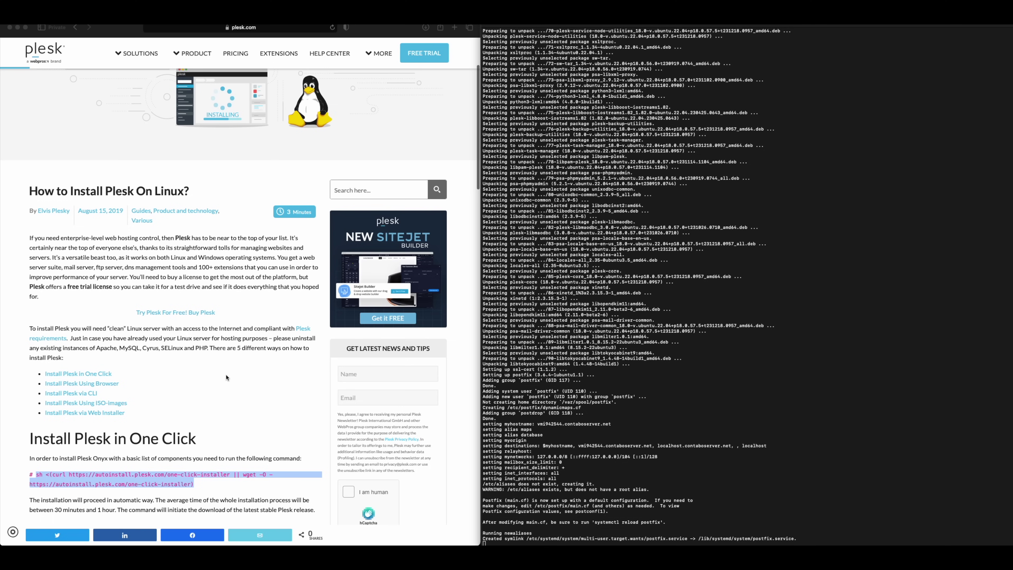
pyautogui.scroll(-1, 227, 377)
# Step: Open the Plesk free trial page and review its additional benefits and the core functions comparison, including the WordPress Toolkit entry
pyautogui.scroll(5, 226, 377)
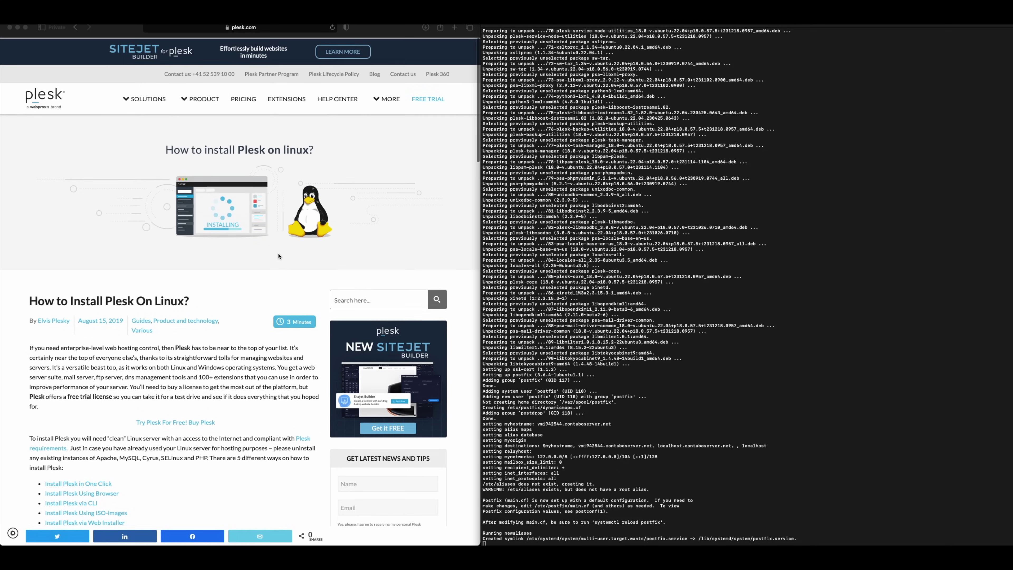
pyautogui.click(433, 98)
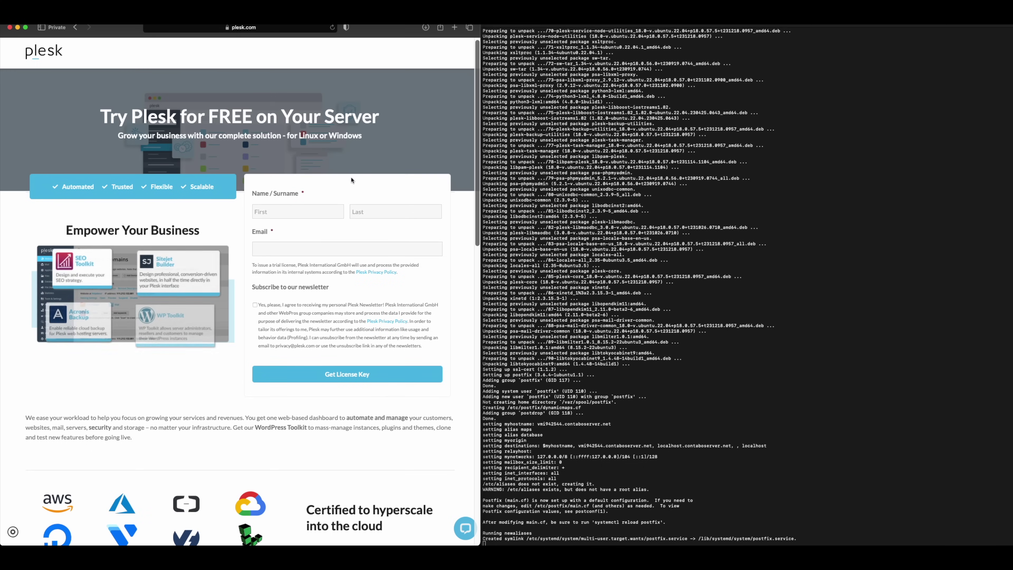
pyautogui.scroll(-1, 200, 252)
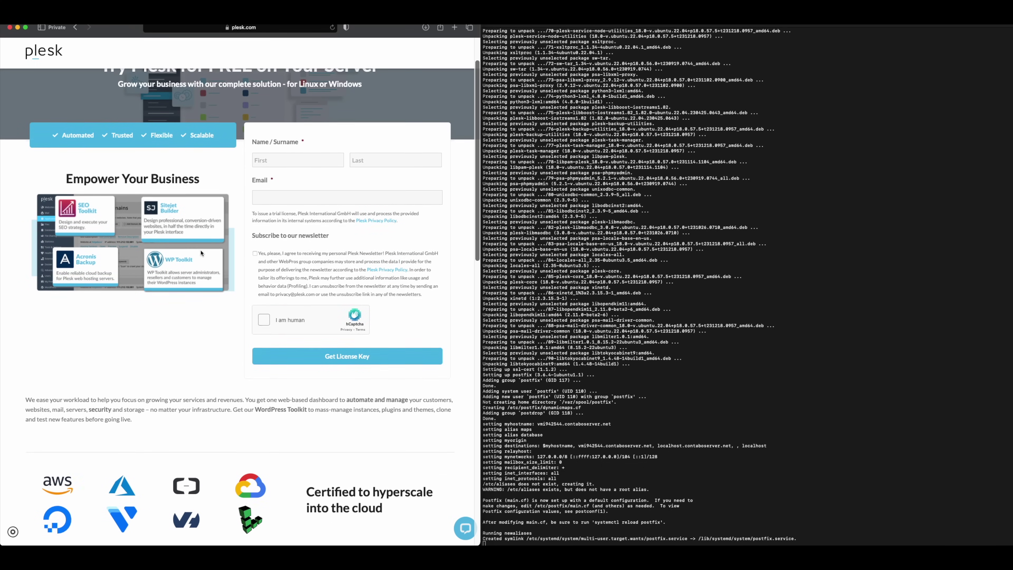
pyautogui.scroll(-3, 201, 252)
pyautogui.scroll(-5, 201, 252)
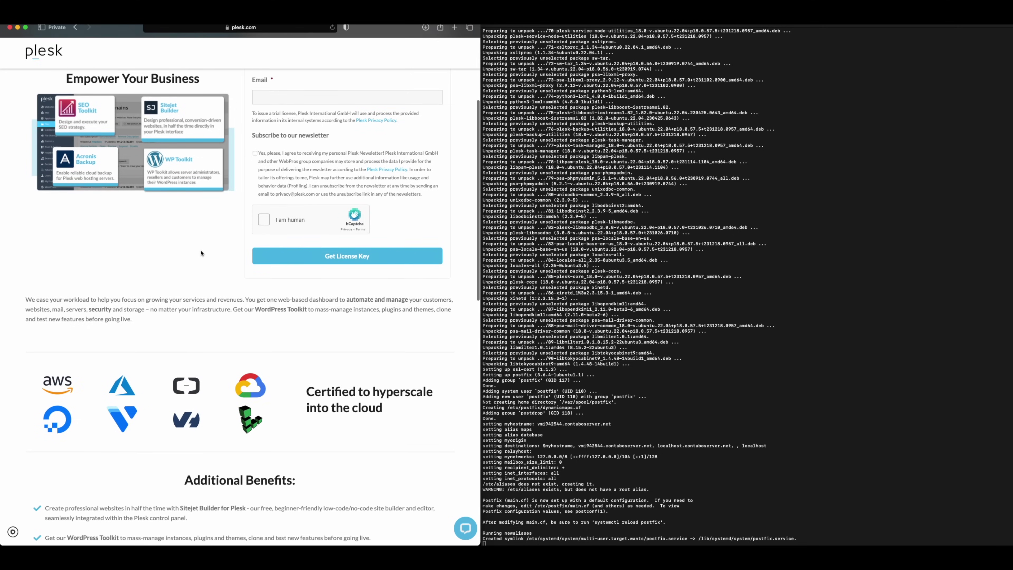
pyautogui.scroll(-5, 200, 253)
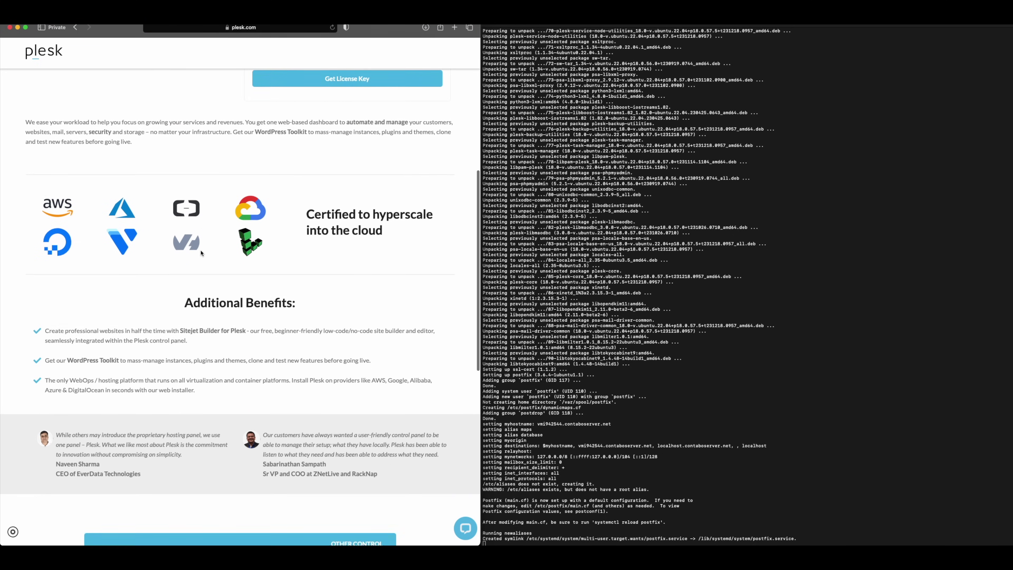
pyautogui.scroll(-3, 200, 252)
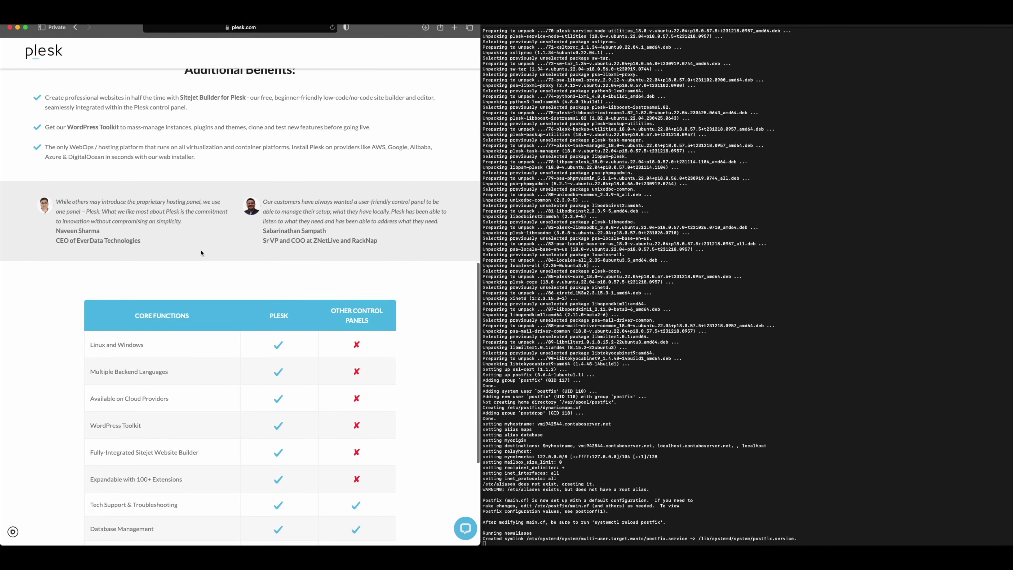
pyautogui.scroll(-2, 201, 250)
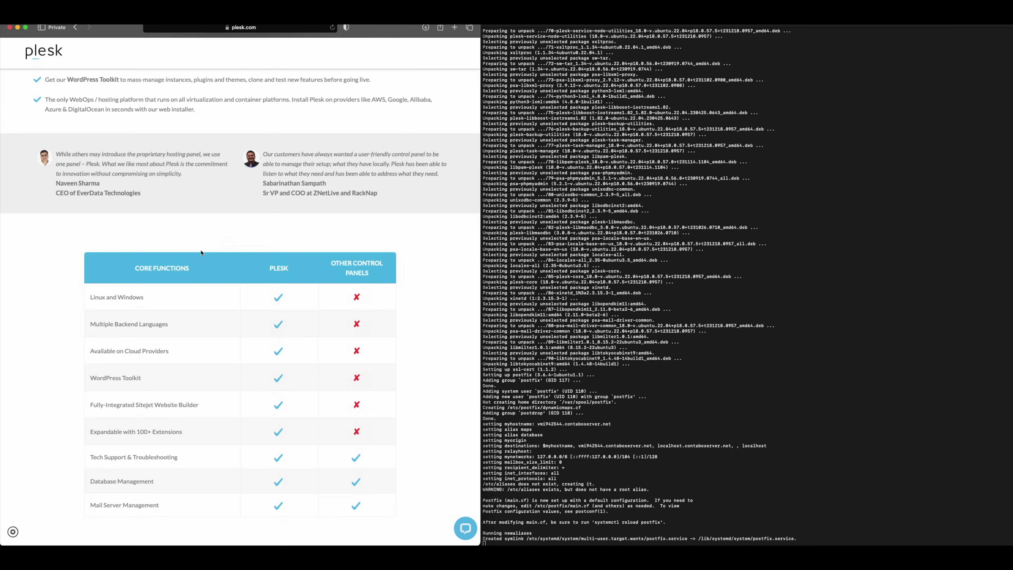
pyautogui.scroll(-1, 200, 252)
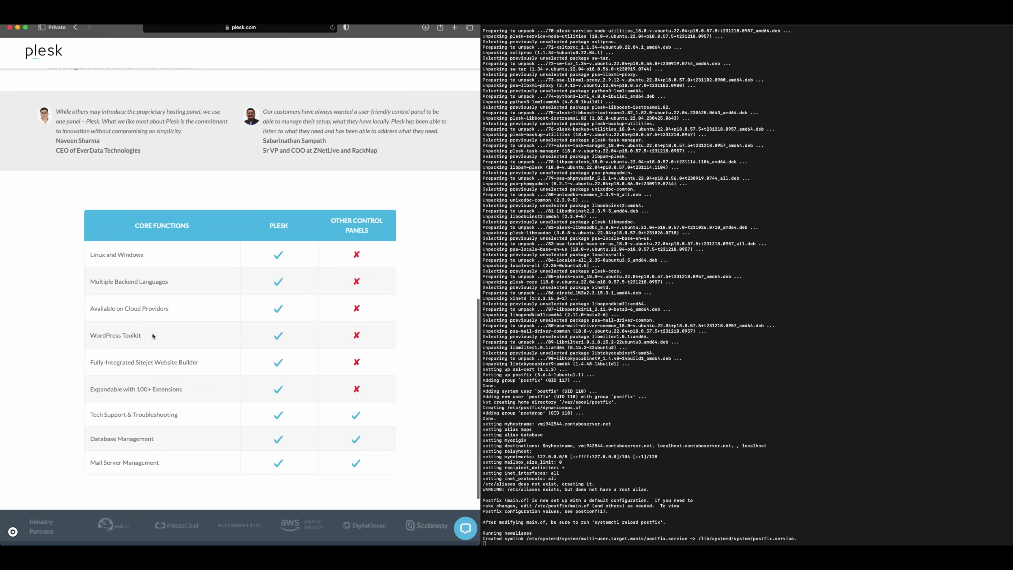
pyautogui.moveTo(90, 335); pyautogui.dragTo(145, 337)
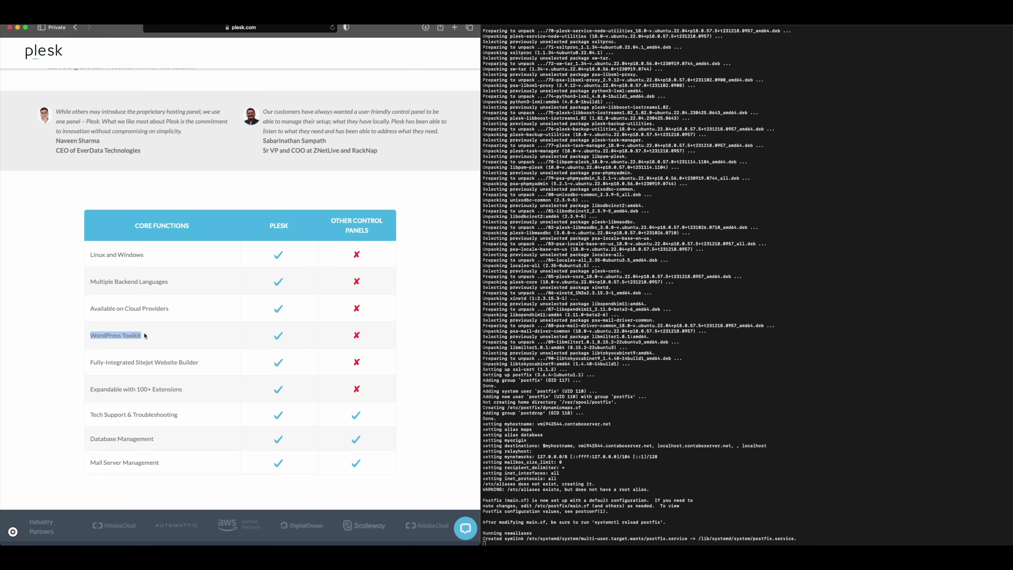
pyautogui.scroll(-1, 146, 336)
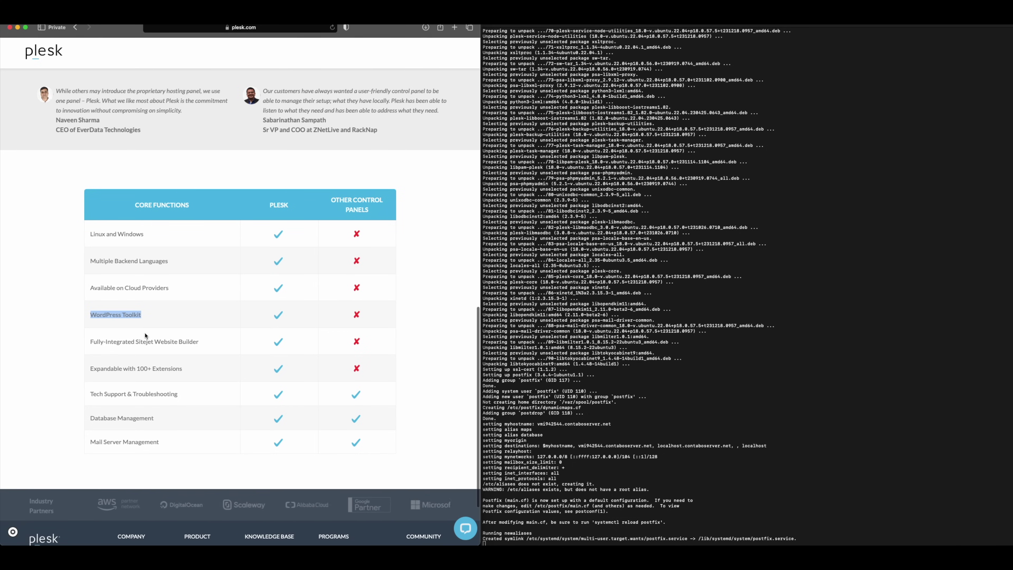
pyautogui.scroll(10, 146, 336)
pyautogui.scroll(4, 145, 336)
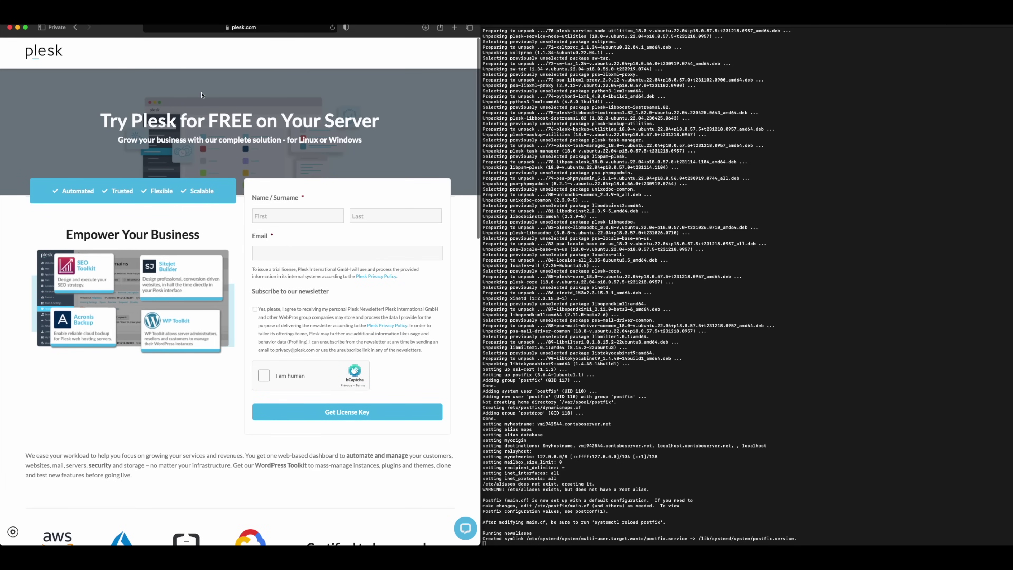
# Step: Leave the free trial page and open the Plesk pricing page to view the edition plans
pyautogui.press('super+bracketleft')
pyautogui.moveTo(206, 98)
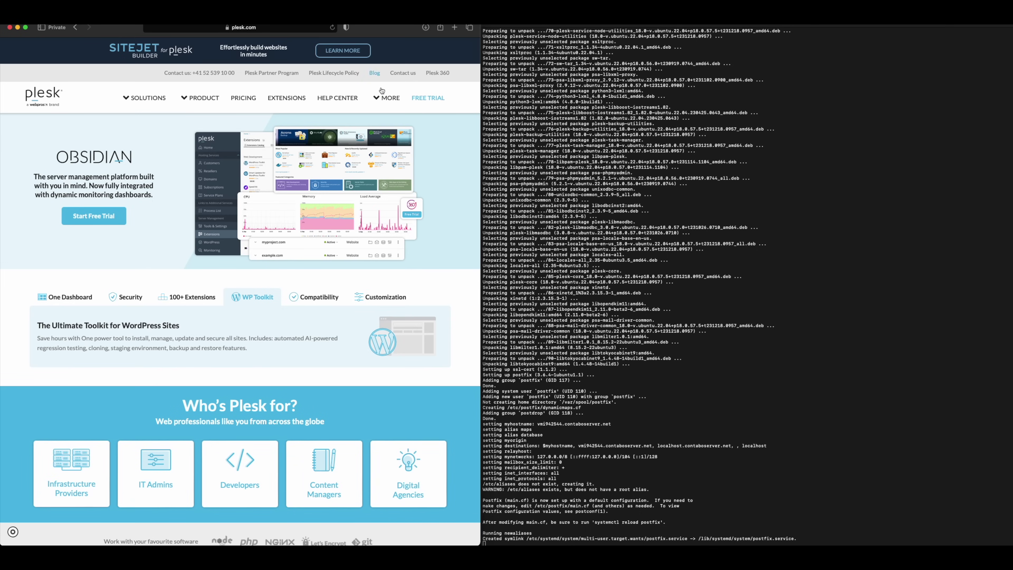
pyautogui.click(242, 98)
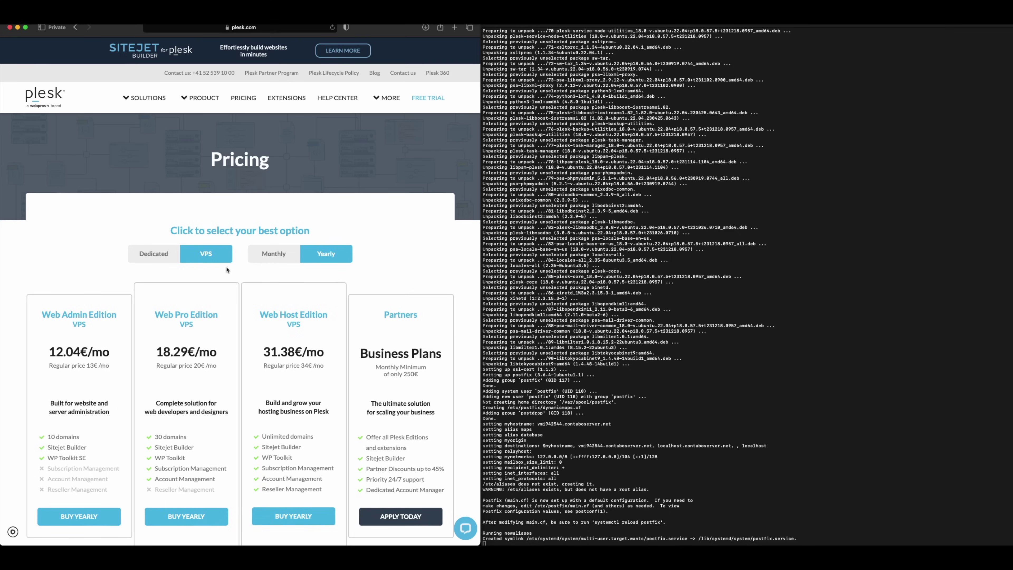
# Step: Examine the yearly VPS plans, highlighting the domain allowances of Web Pro and Web Host and the first feature of the Partners plan
pyautogui.scroll(-2, 242, 278)
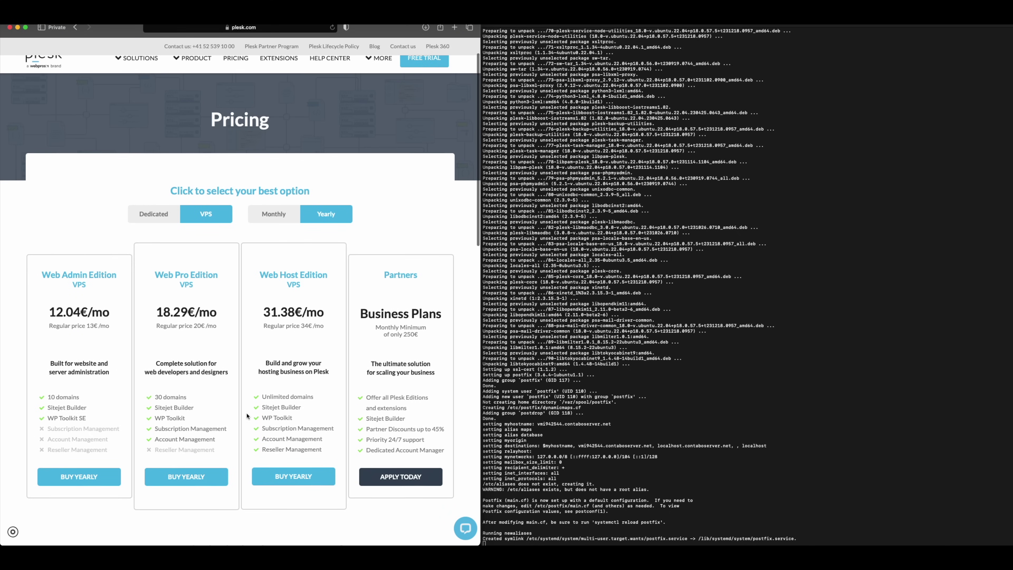
pyautogui.moveTo(188, 399); pyautogui.dragTo(158, 397)
pyautogui.moveTo(313, 397); pyautogui.dragTo(269, 394)
pyautogui.moveTo(418, 409); pyautogui.dragTo(365, 397)
pyautogui.scroll(-1, 299, 294)
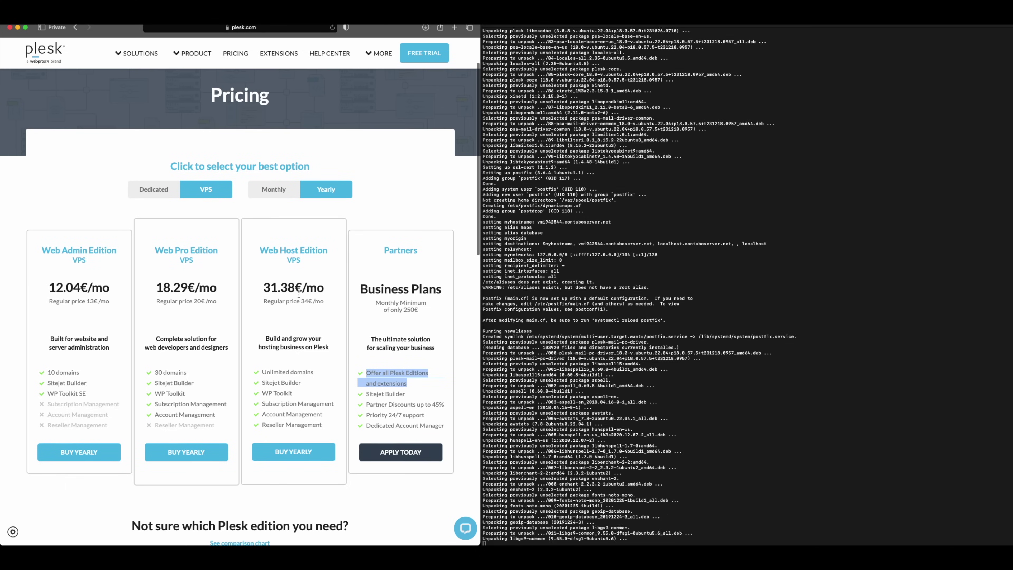
# Step: Show monthly VPS prices and compare the Web Host, Web Pro and Web Admin prices, highlighting Web Admin's Subscription Management entry
pyautogui.scroll(1, 298, 287)
pyautogui.click(279, 218)
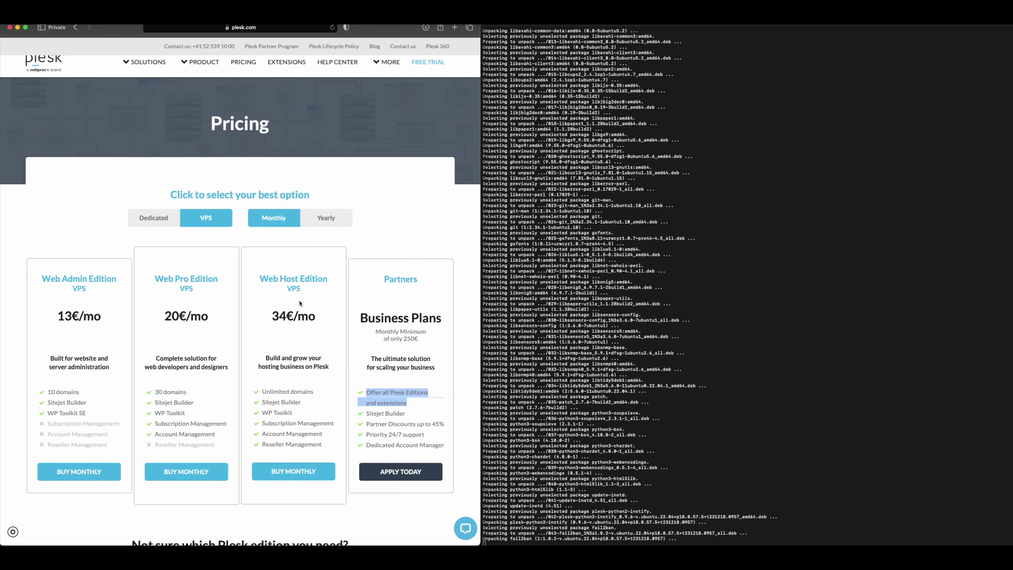
pyautogui.doubleClick(282, 316)
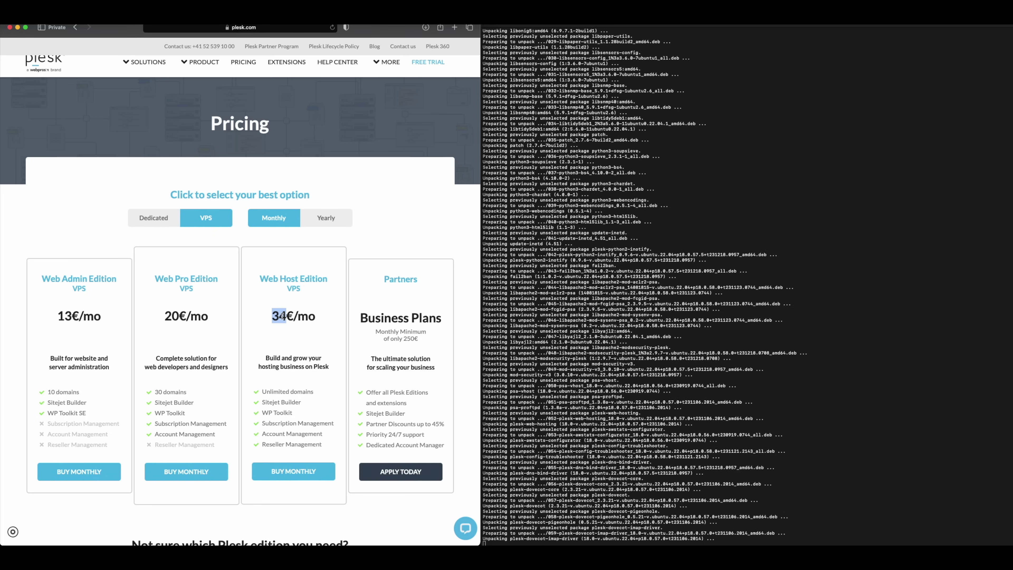
pyautogui.doubleClick(178, 316)
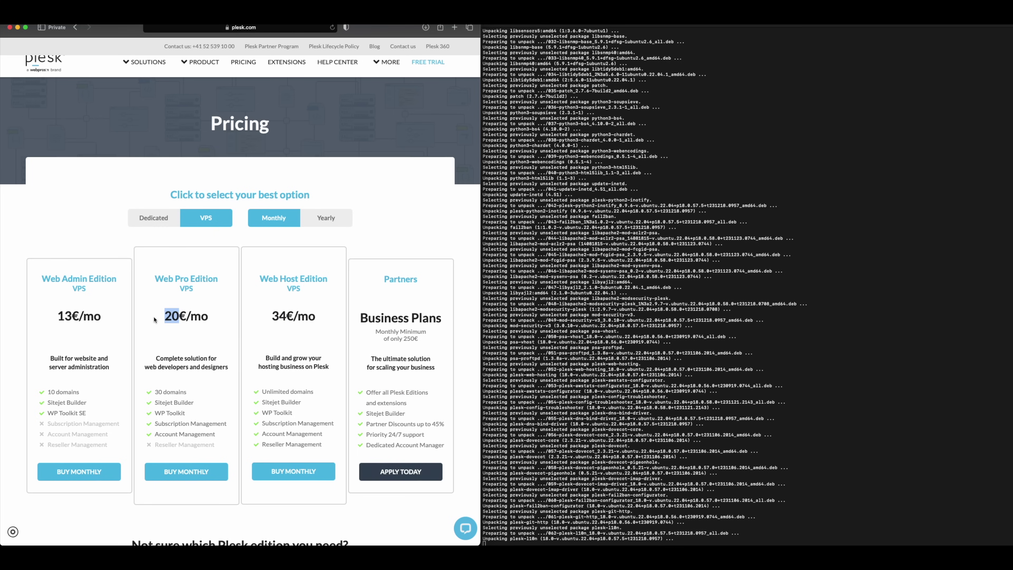
pyautogui.doubleClick(66, 316)
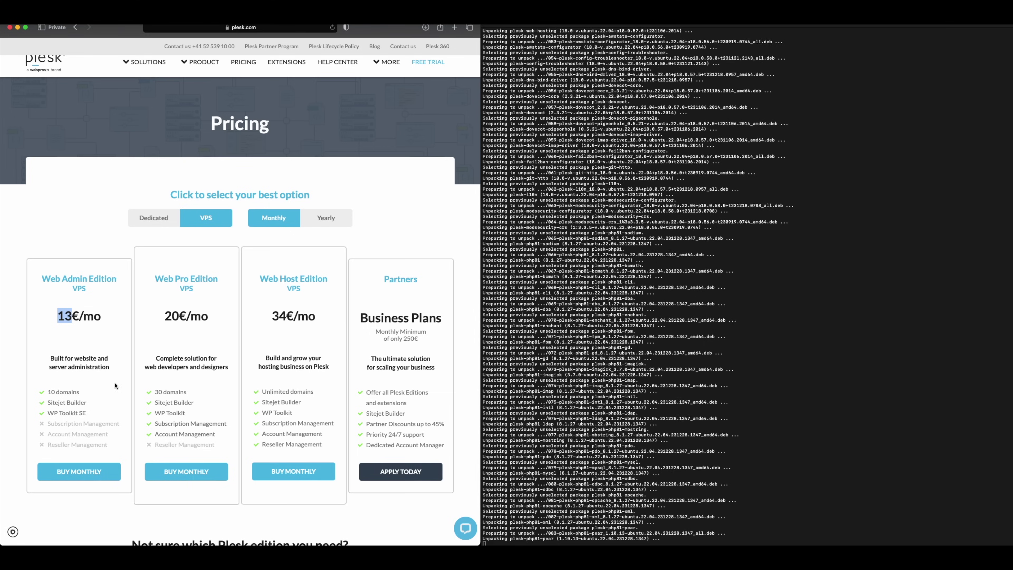
pyautogui.moveTo(120, 423); pyautogui.dragTo(36, 422)
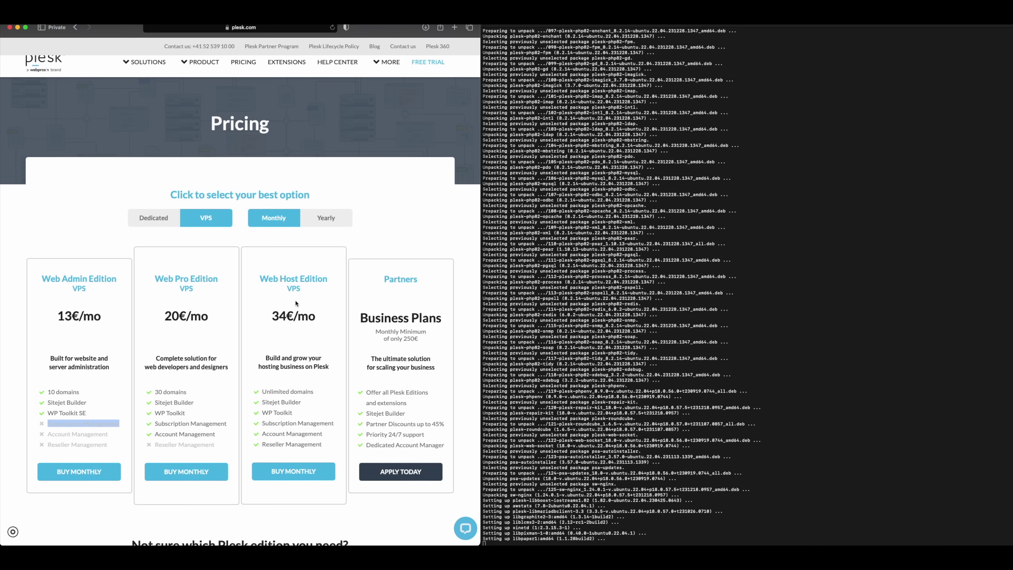
# Step: Return to yearly pricing, switch the plans from VPS to Dedicated, and show the monthly Dedicated prices
pyautogui.click(325, 217)
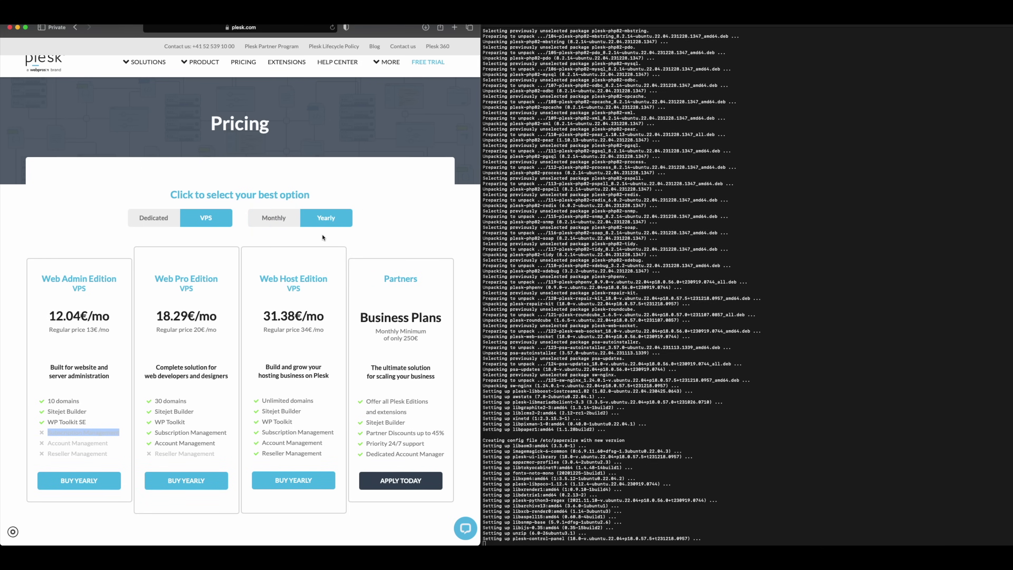
pyautogui.click(160, 218)
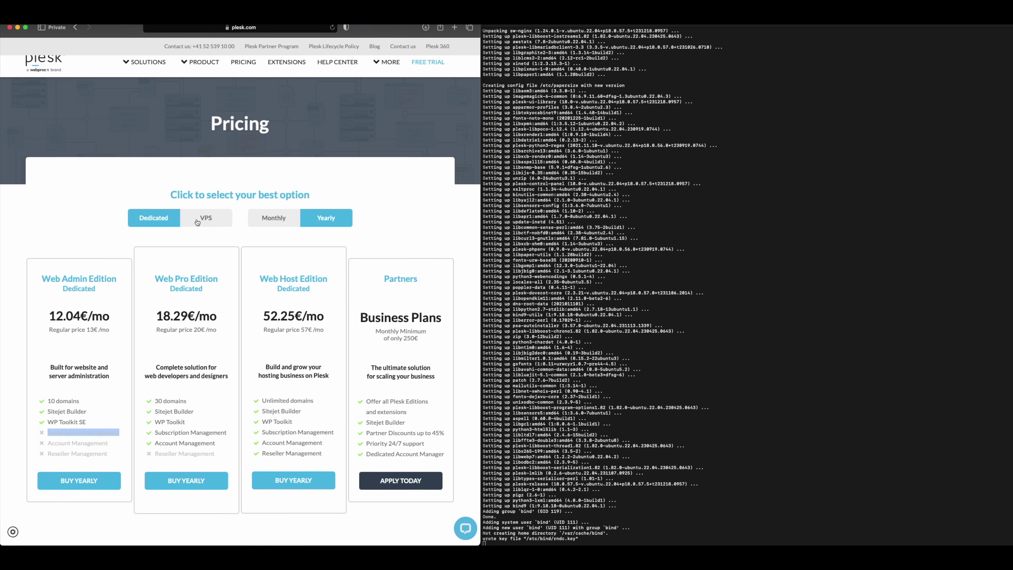
pyautogui.click(273, 221)
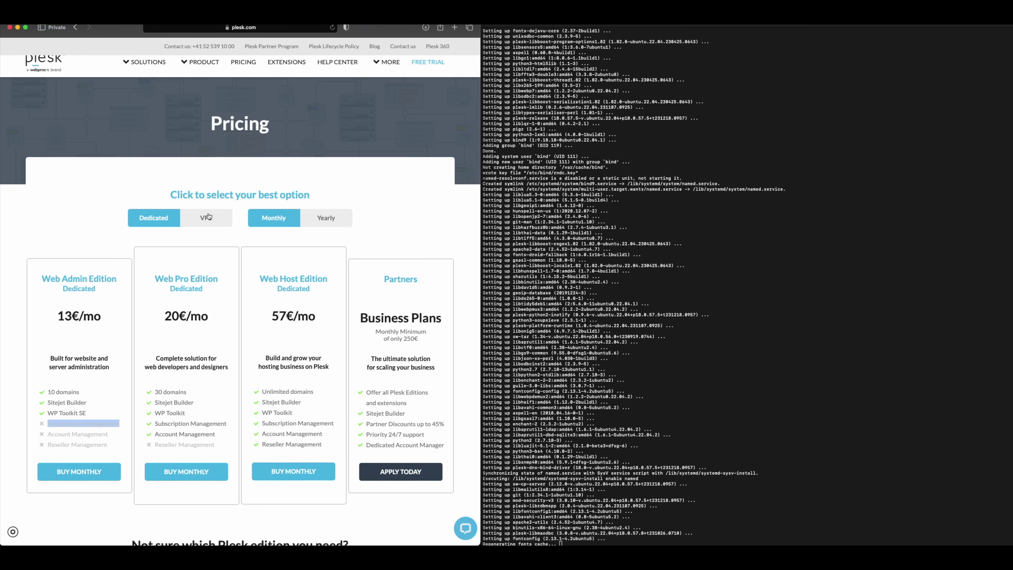
# Step: Open the Plesk edition comparison chart and review its service provider, user interface, user and security features for all three editions
pyautogui.scroll(-2, 210, 231)
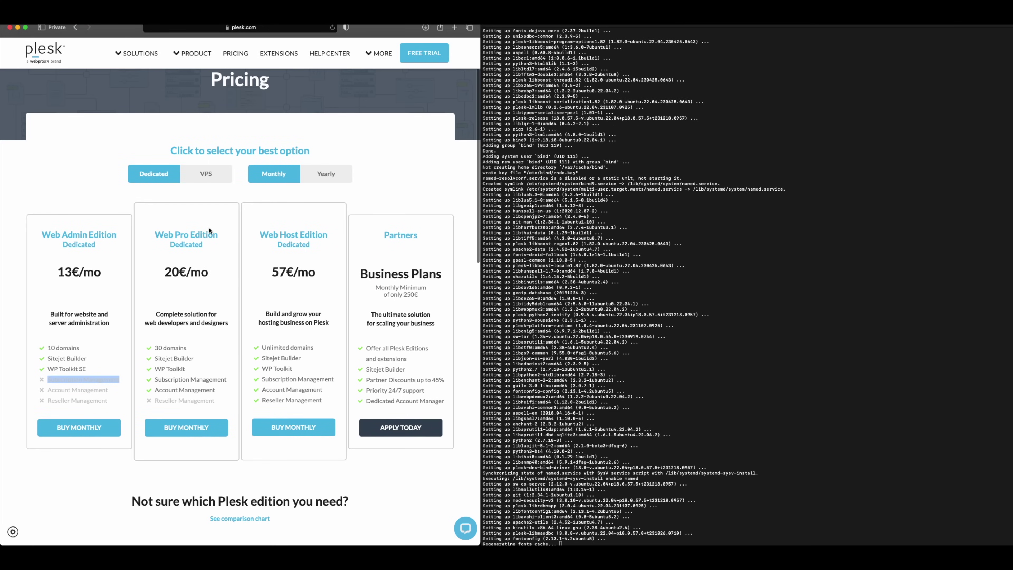
pyautogui.scroll(-3, 210, 231)
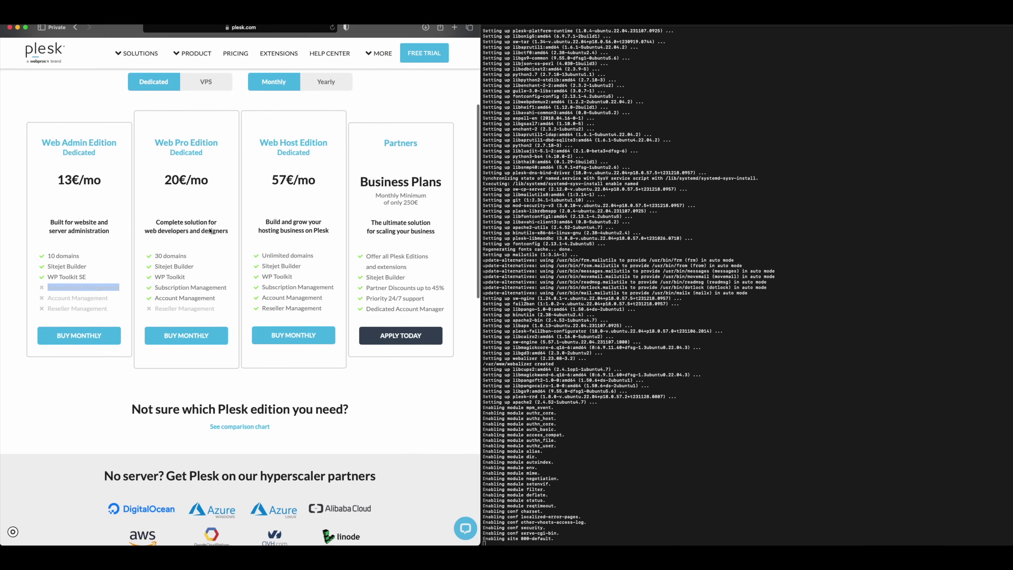
pyautogui.scroll(-2, 210, 231)
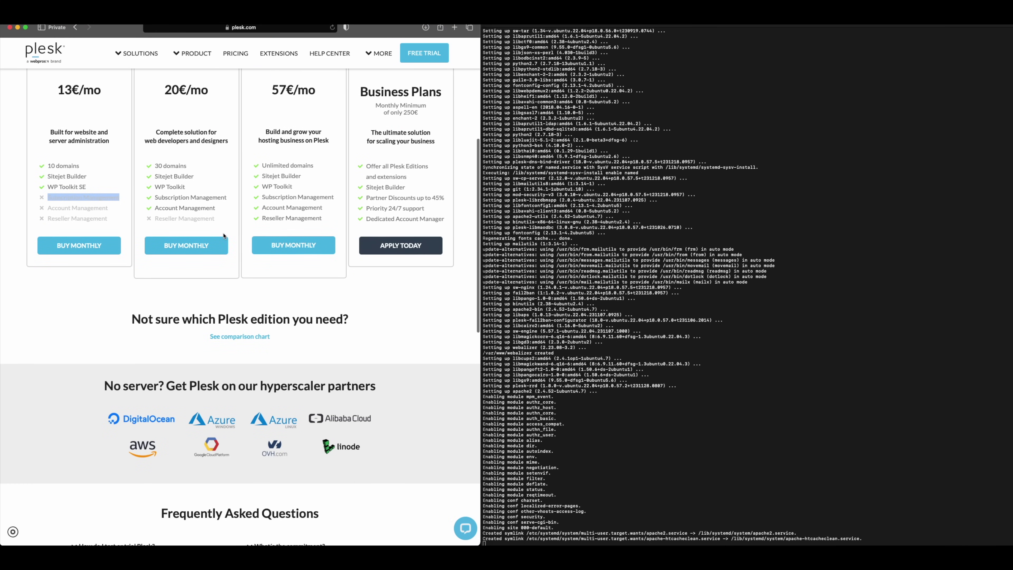
pyautogui.click(240, 337)
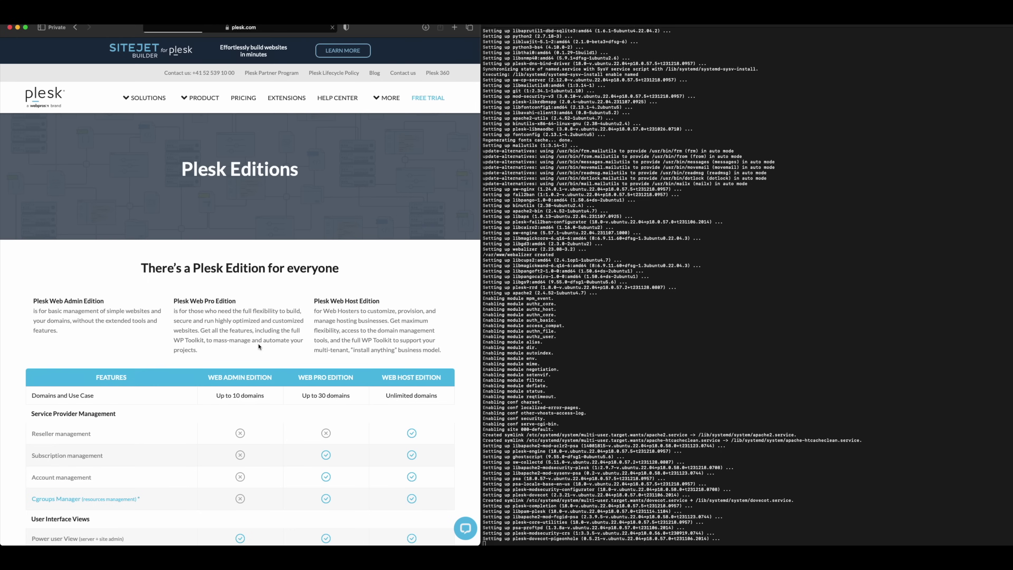
pyautogui.scroll(-2, 257, 347)
pyautogui.scroll(-3, 257, 346)
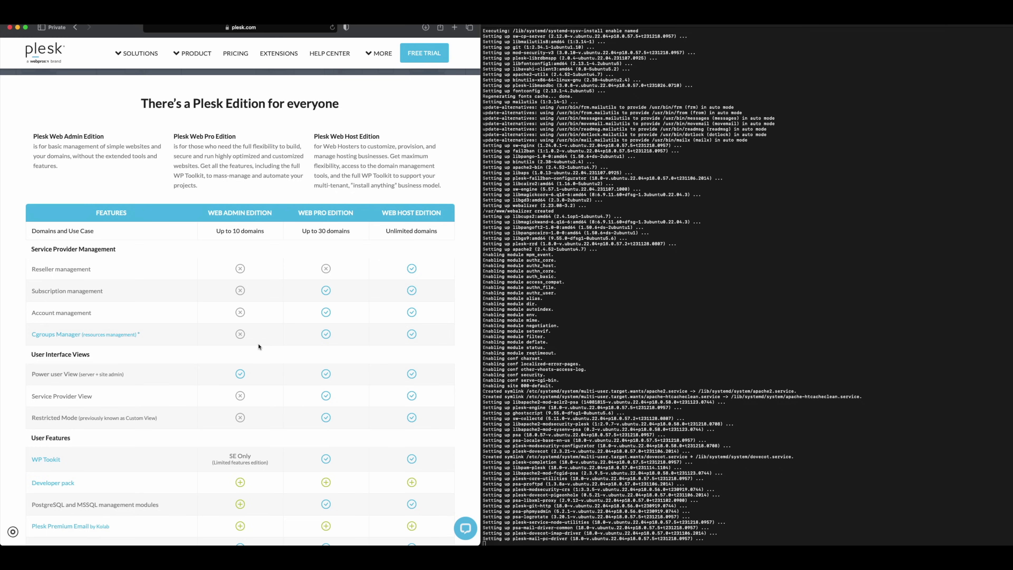
pyautogui.scroll(-2, 258, 346)
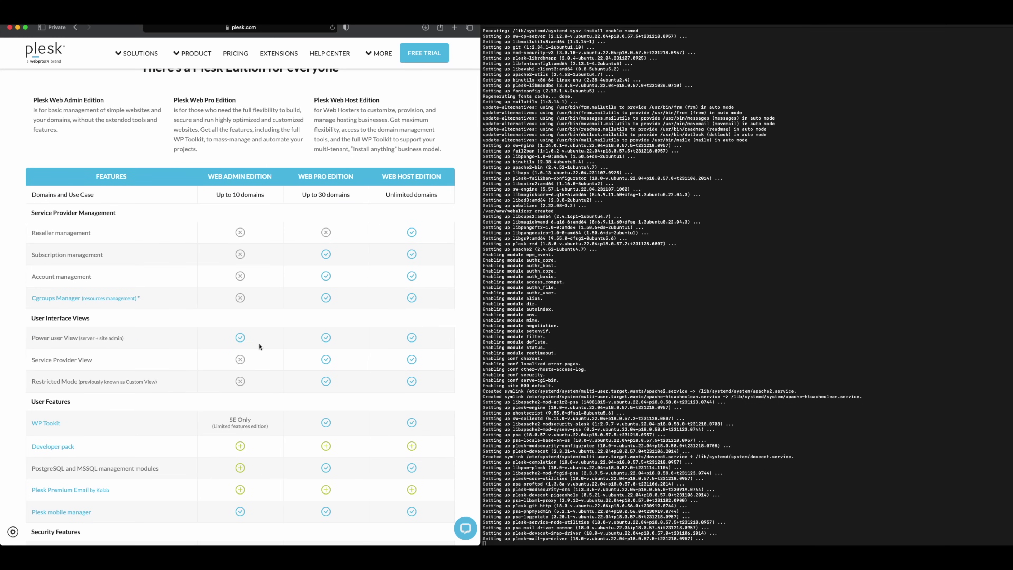
pyautogui.scroll(-2, 259, 346)
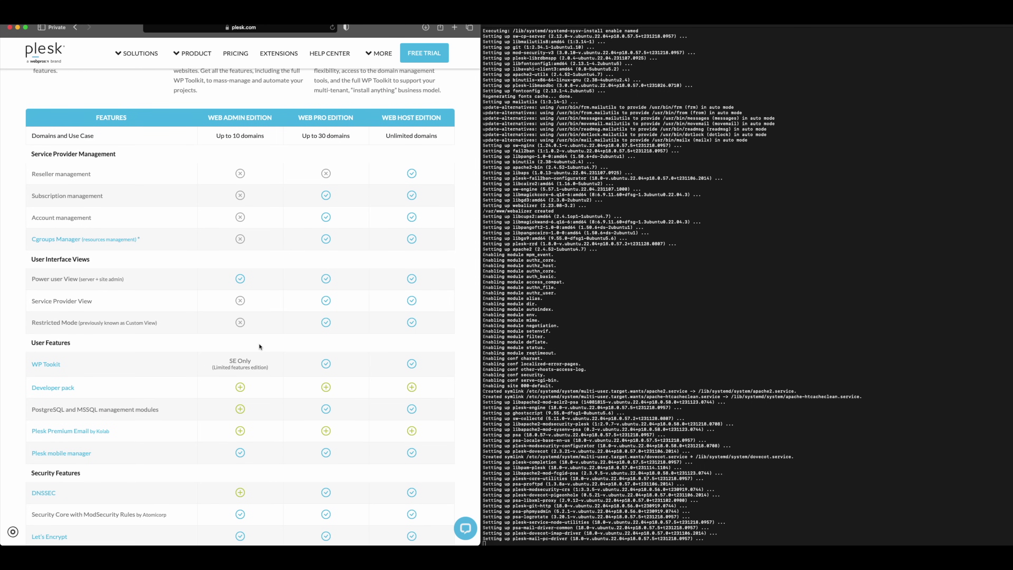
pyautogui.scroll(-4, 259, 346)
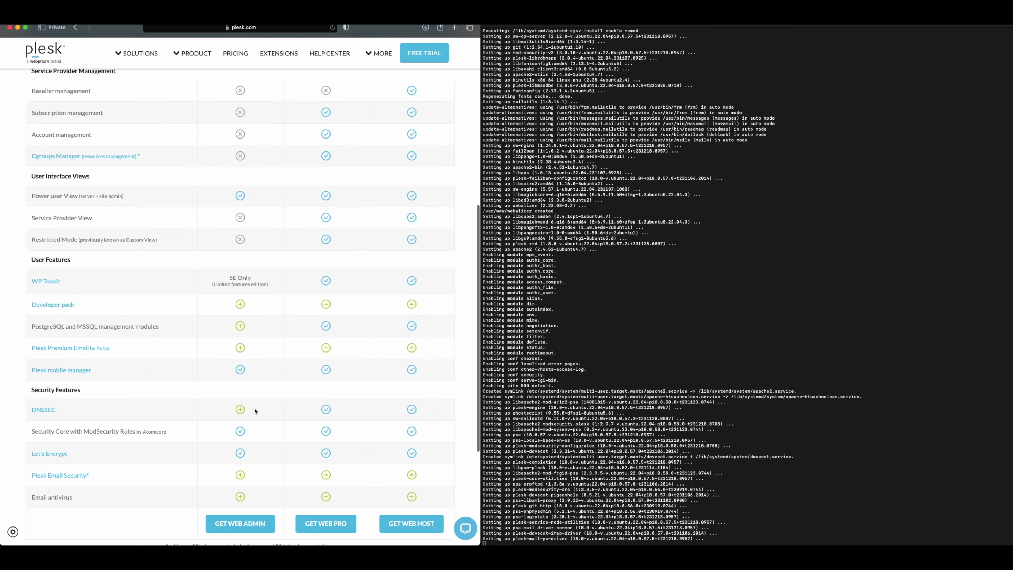
pyautogui.scroll(-5, 255, 411)
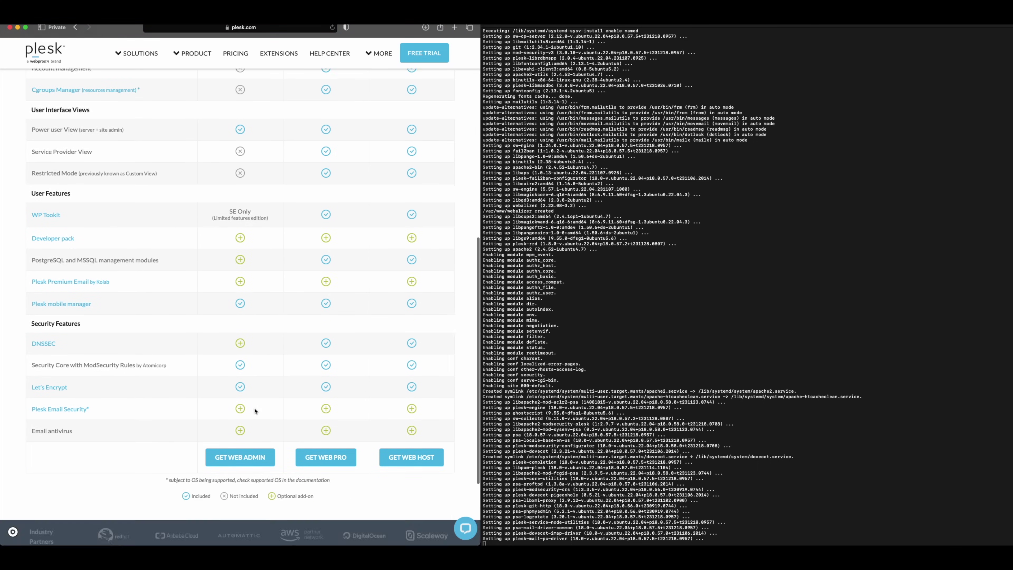
pyautogui.scroll(5, 255, 411)
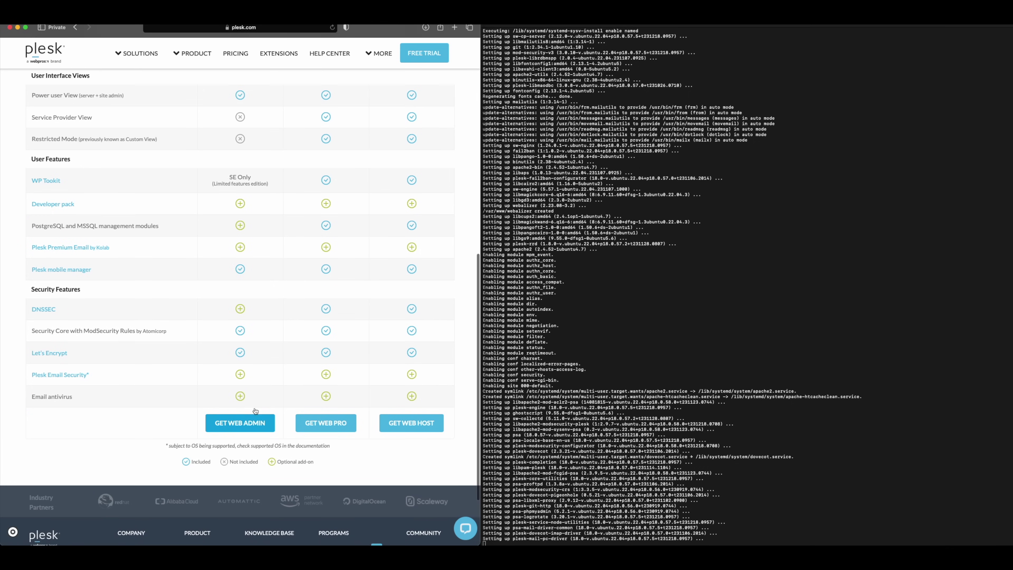
pyautogui.scroll(10, 256, 411)
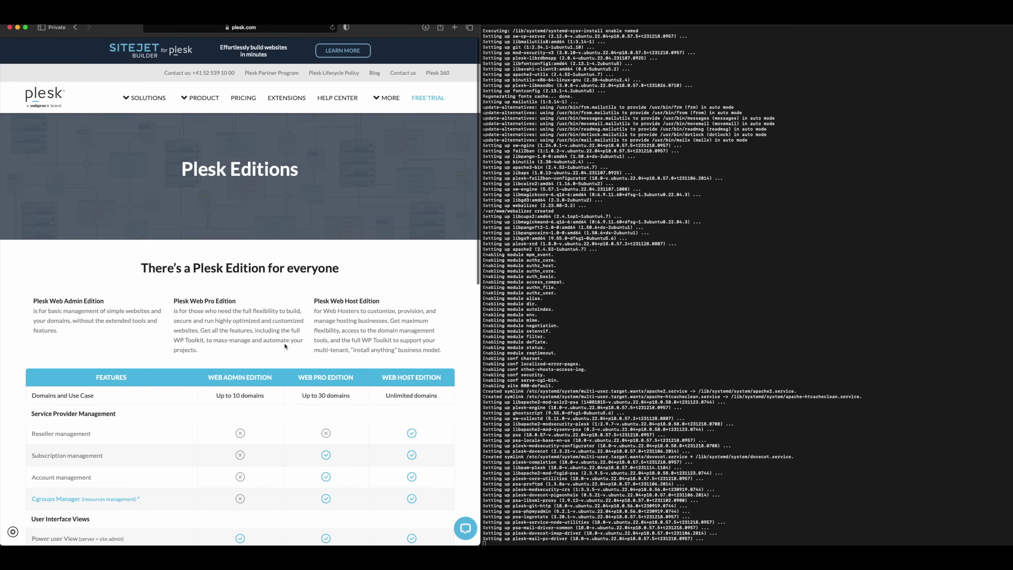
# Step: Review the Plesk solutions listed by role, edition and cloud provider in the site navigation
pyautogui.moveTo(152, 103)
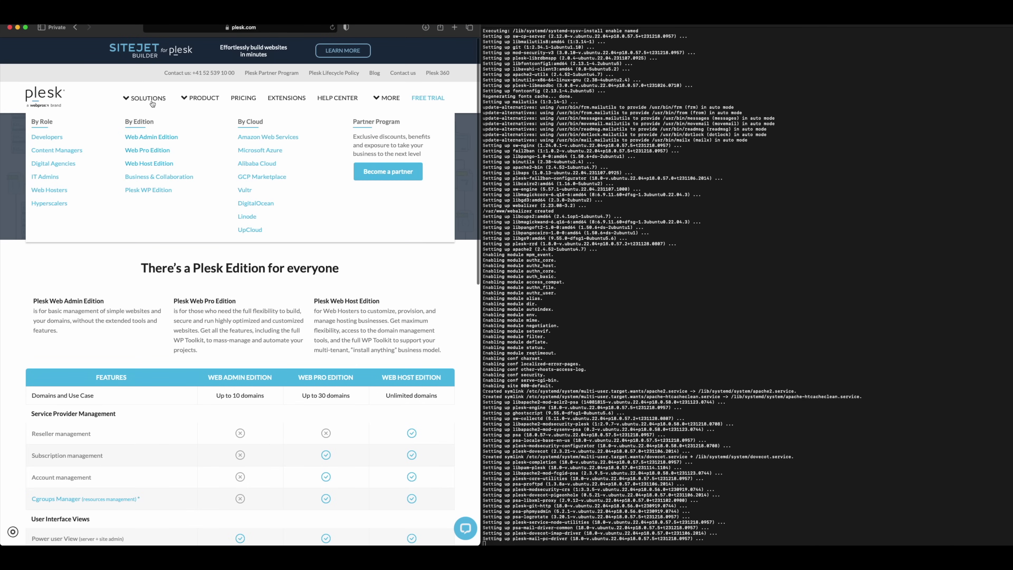
pyautogui.scroll(-1, 172, 123)
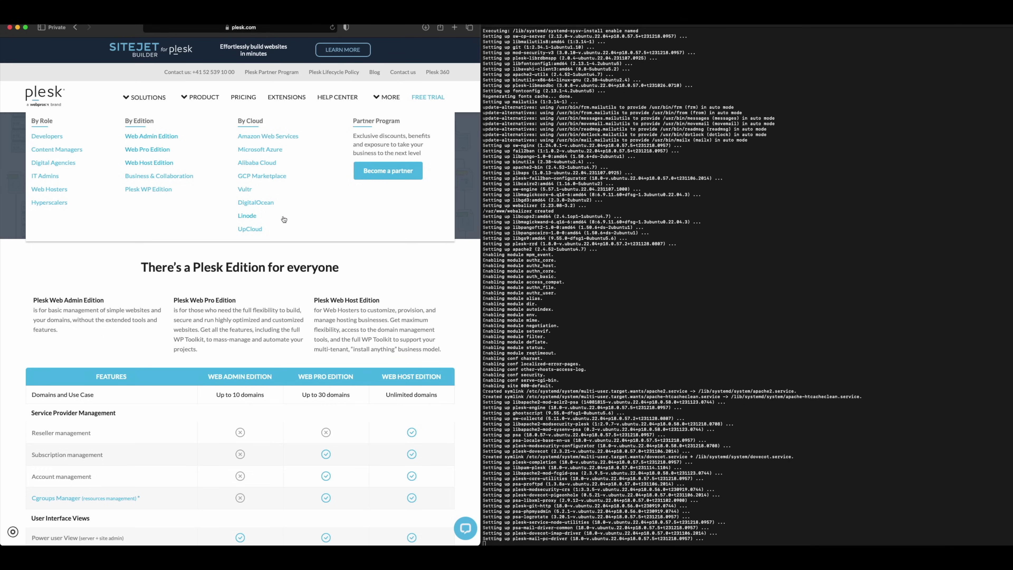
pyautogui.scroll(-5, 279, 201)
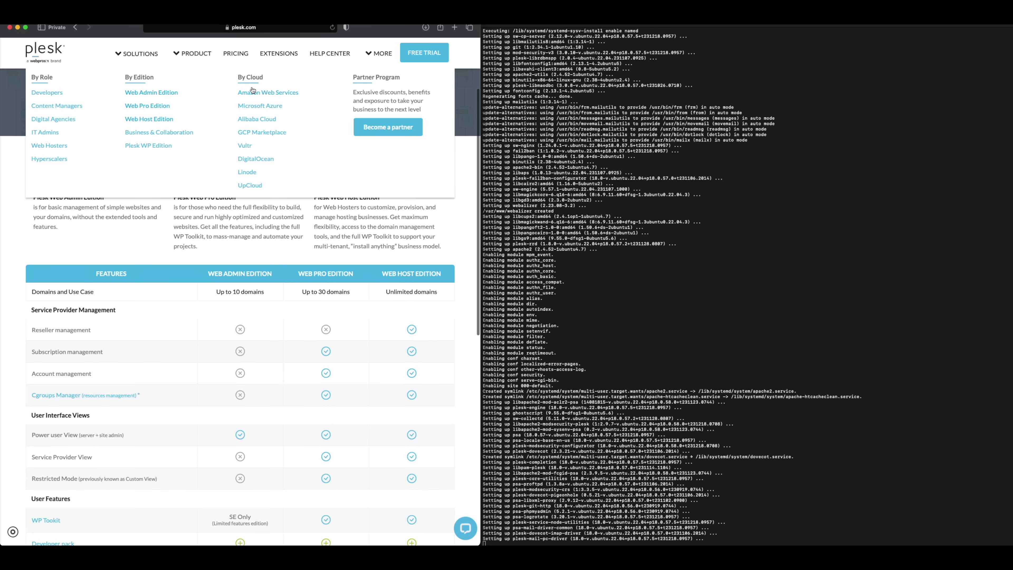
pyautogui.scroll(-1, 256, 108)
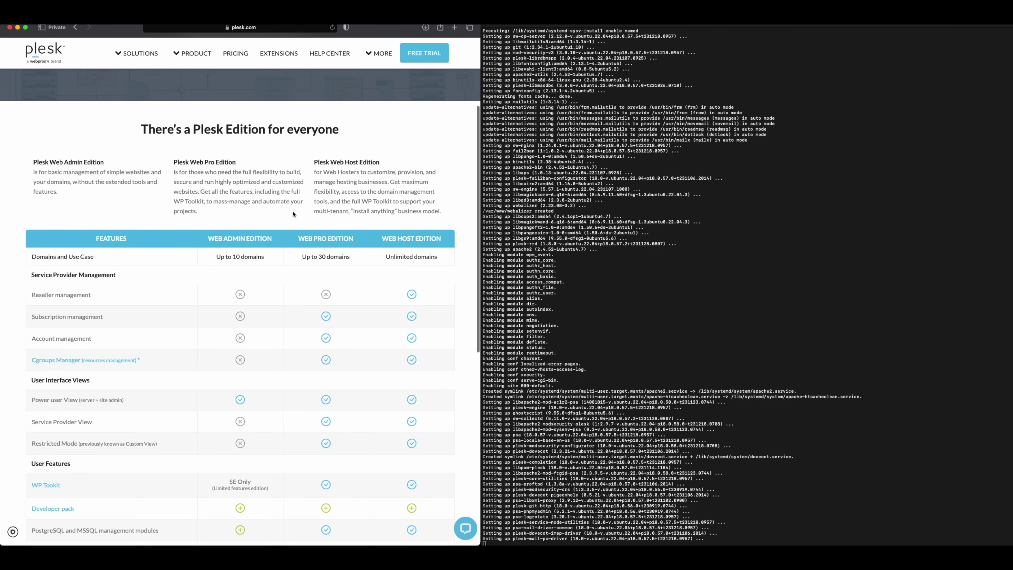
# Step: Open the Plesk Extensions page and browse the New & Upcoming, Most Popular, Feature Packs, Security and Web Development sections
pyautogui.scroll(6, 285, 134)
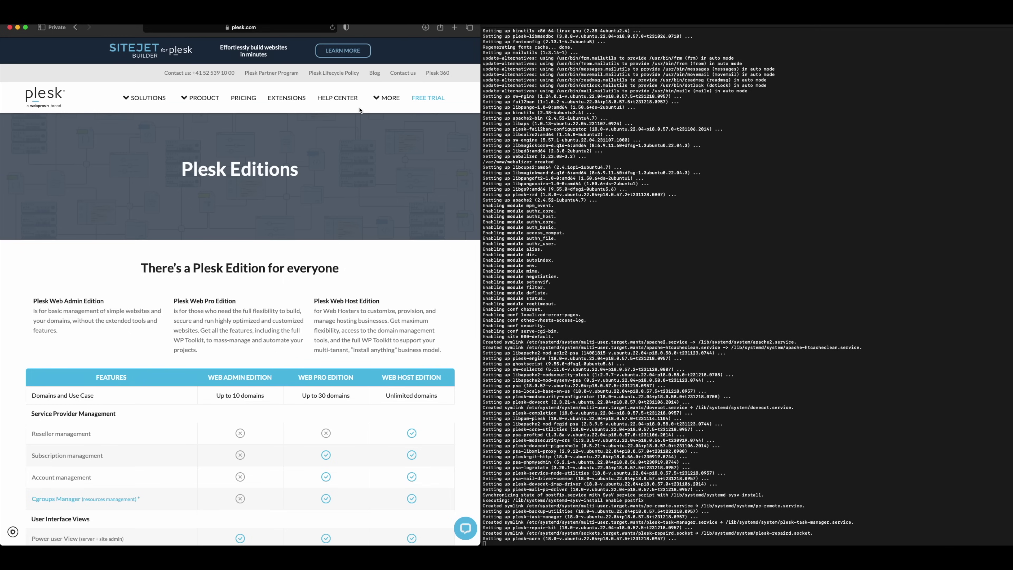
pyautogui.moveTo(370, 100)
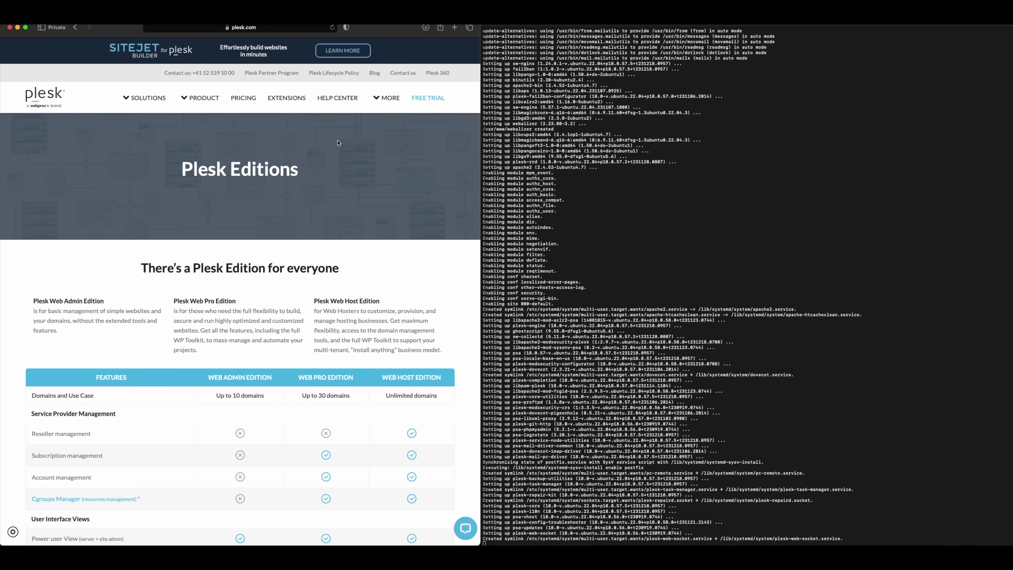
pyautogui.click(284, 100)
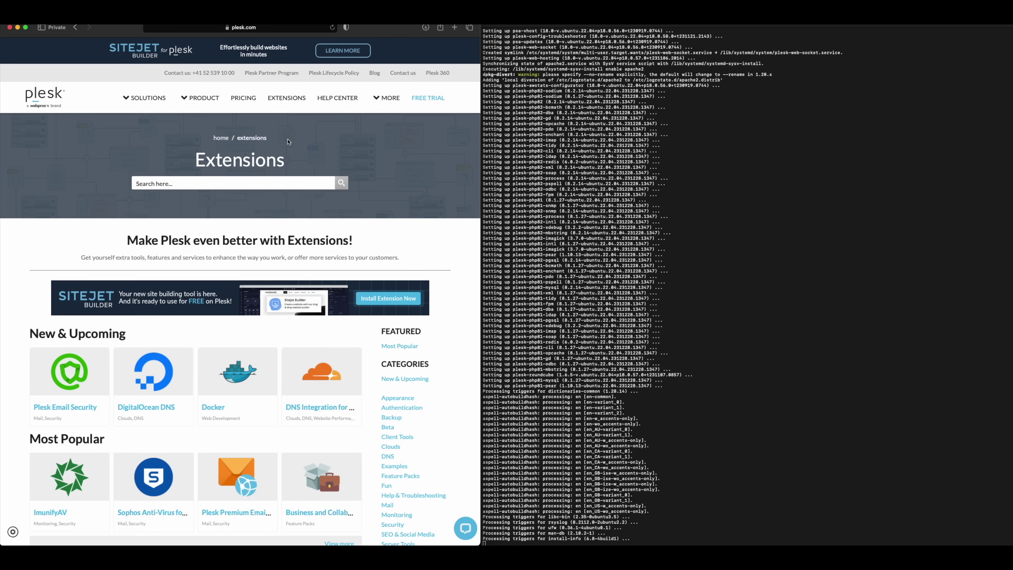
pyautogui.scroll(-2, 287, 141)
pyautogui.scroll(-2, 287, 141)
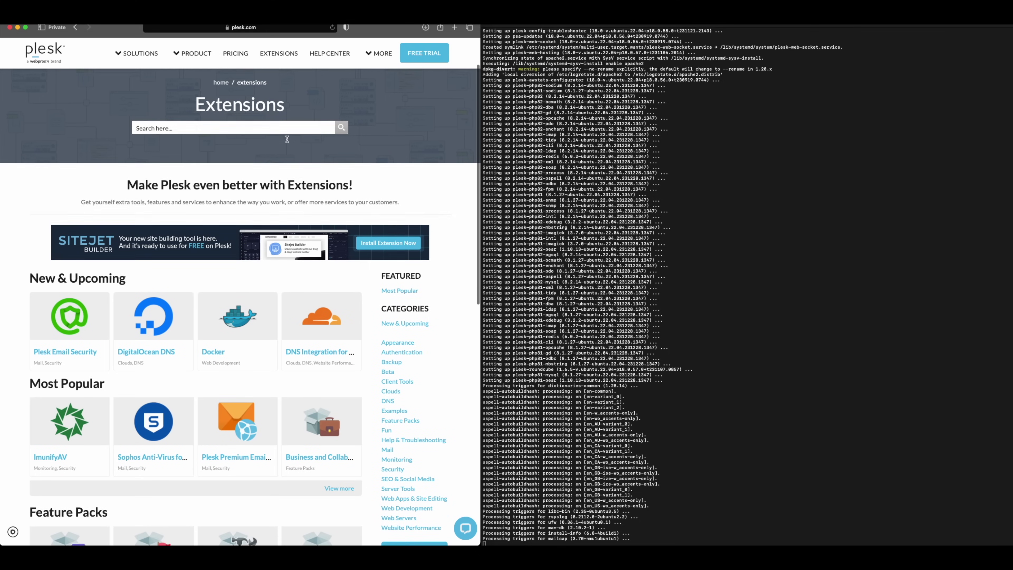
pyautogui.scroll(-1, 287, 141)
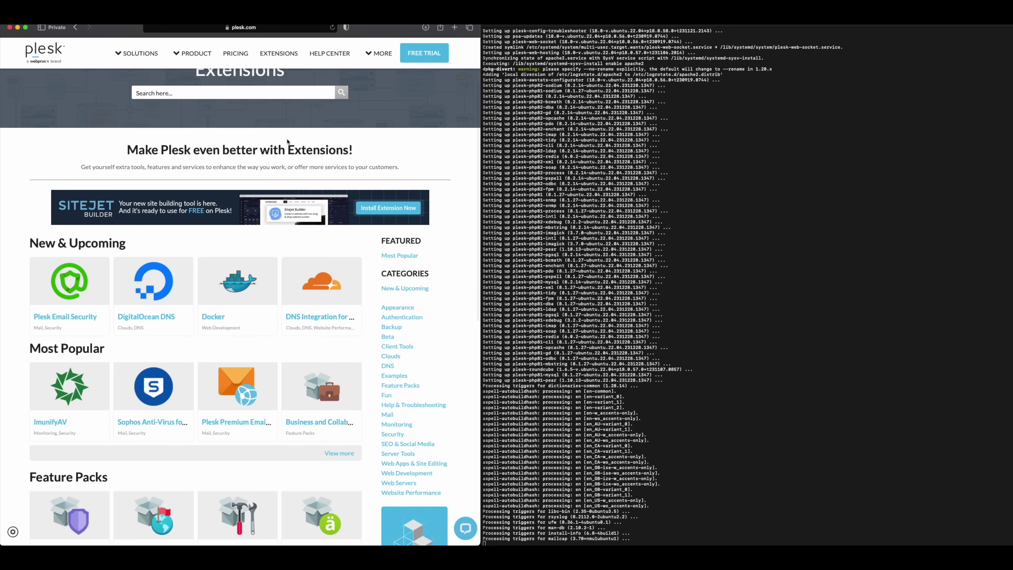
pyautogui.scroll(-4, 286, 141)
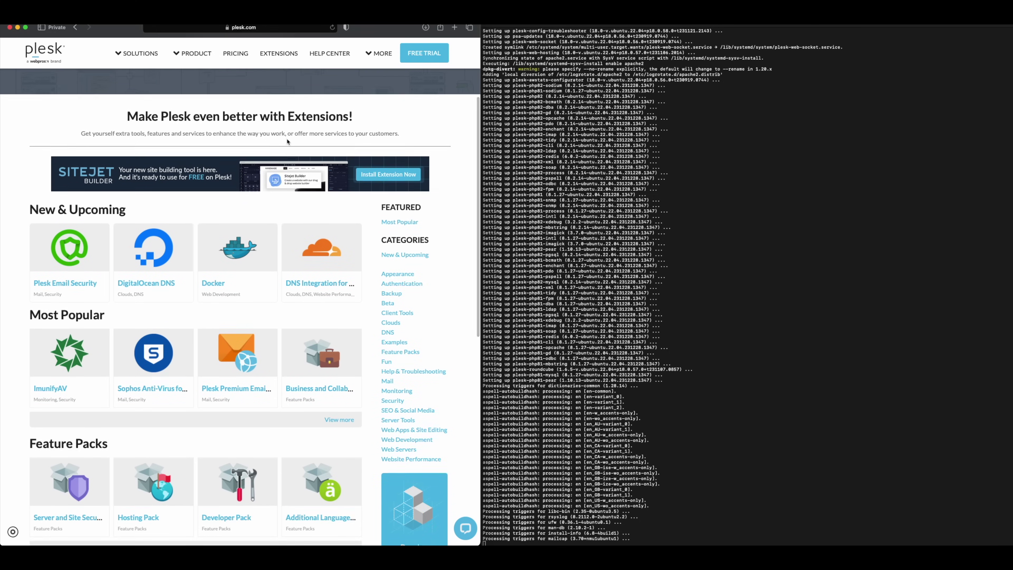
pyautogui.scroll(-2, 287, 141)
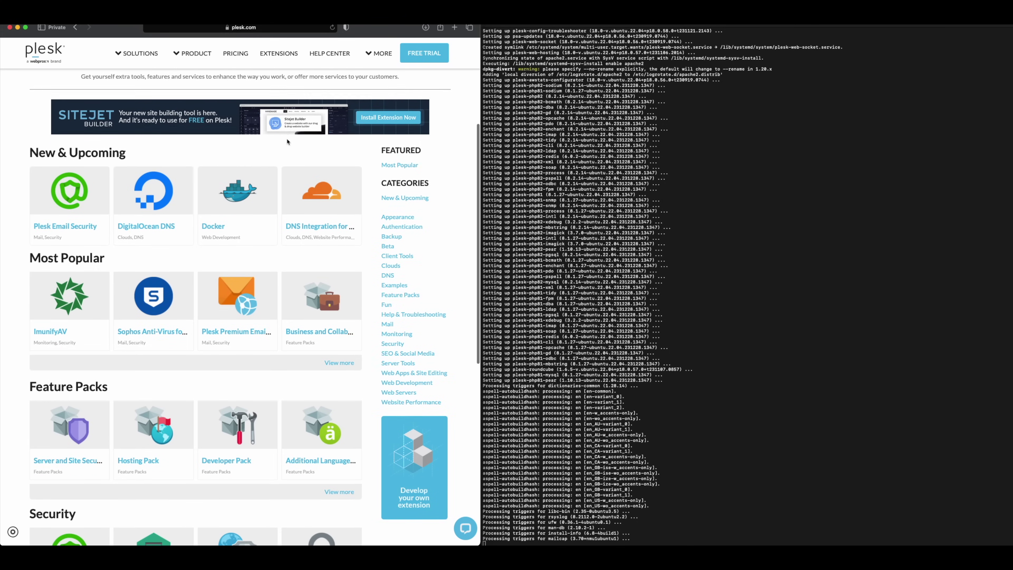
pyautogui.scroll(-3, 286, 141)
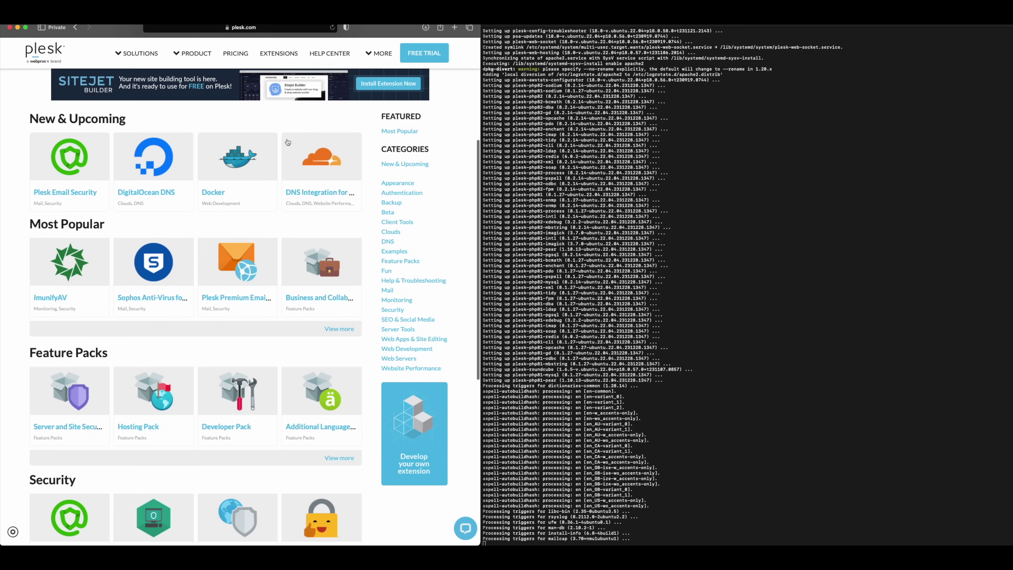
pyautogui.scroll(-1, 286, 141)
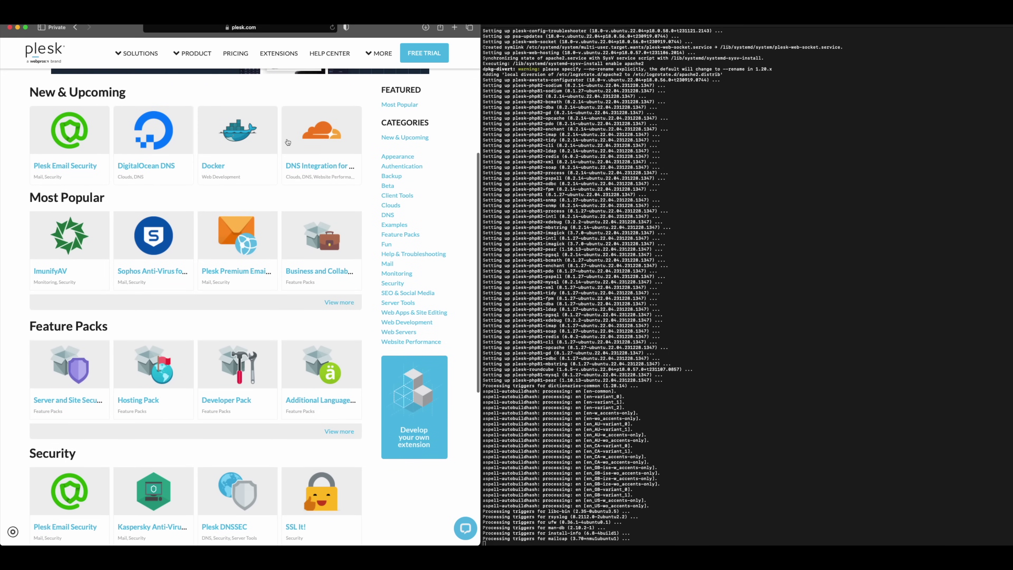
pyautogui.scroll(-5, 288, 142)
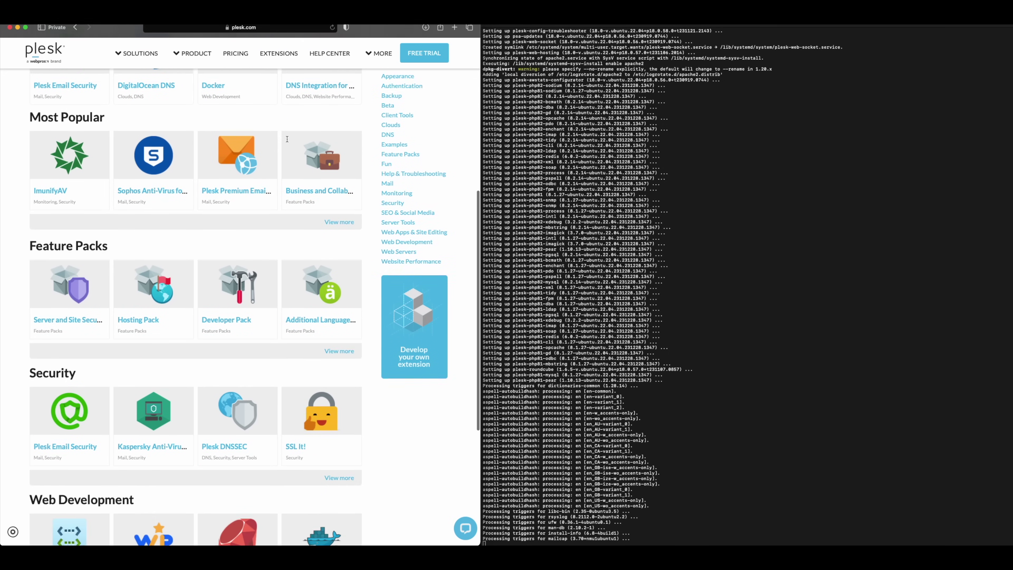
# Step: Open the DNS Integration for Cloudflare extension from New & Upcoming and review its description, key features and known limitations
pyautogui.scroll(-5, 286, 139)
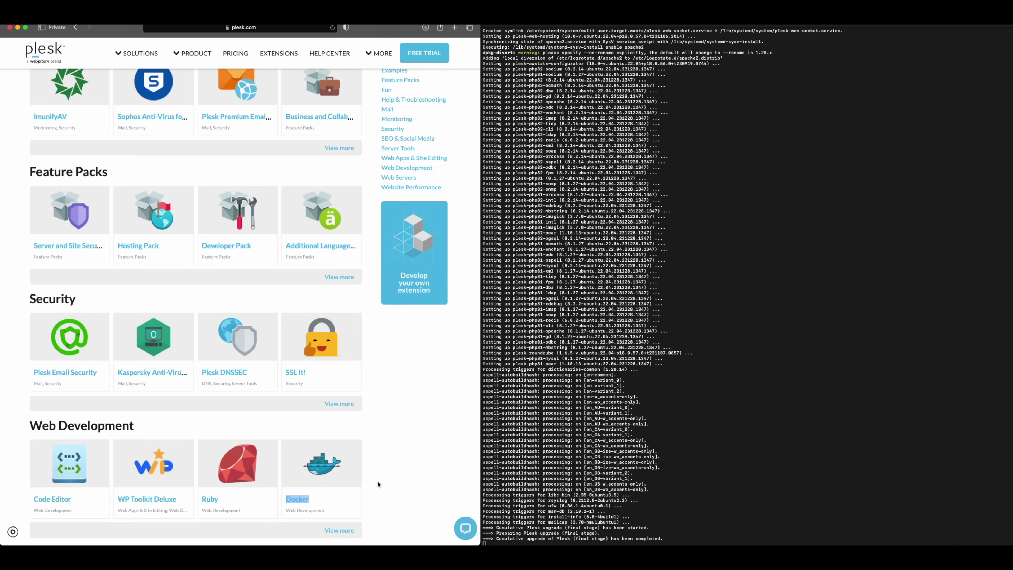
pyautogui.scroll(-2, 377, 484)
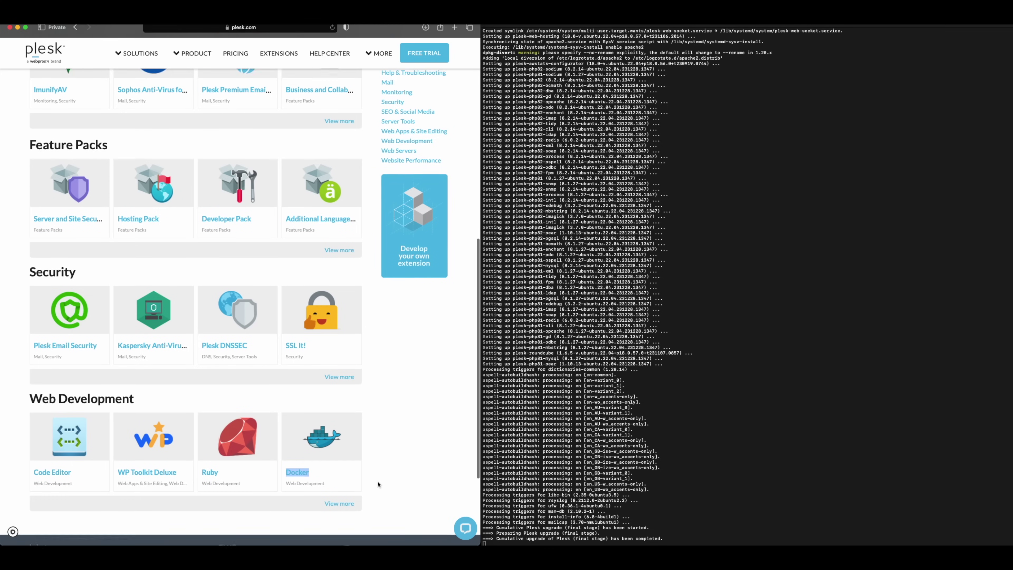
pyautogui.scroll(8, 378, 484)
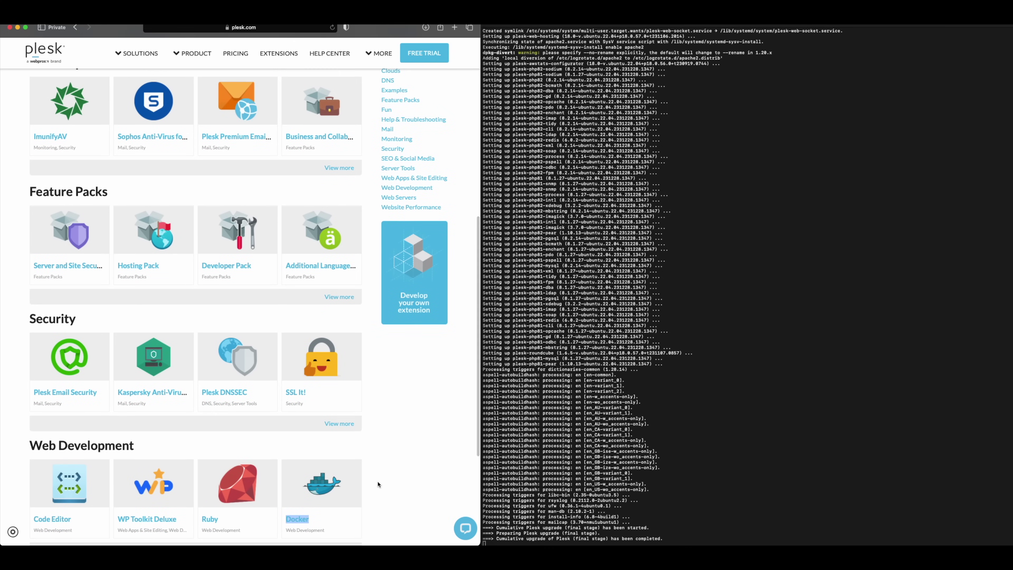
pyautogui.scroll(3, 378, 484)
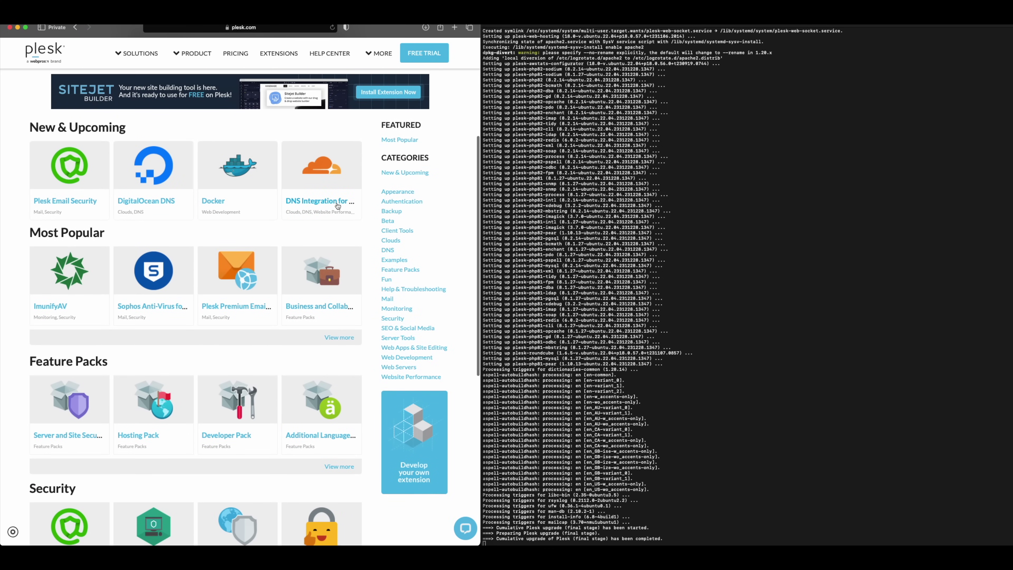
pyautogui.click(339, 206)
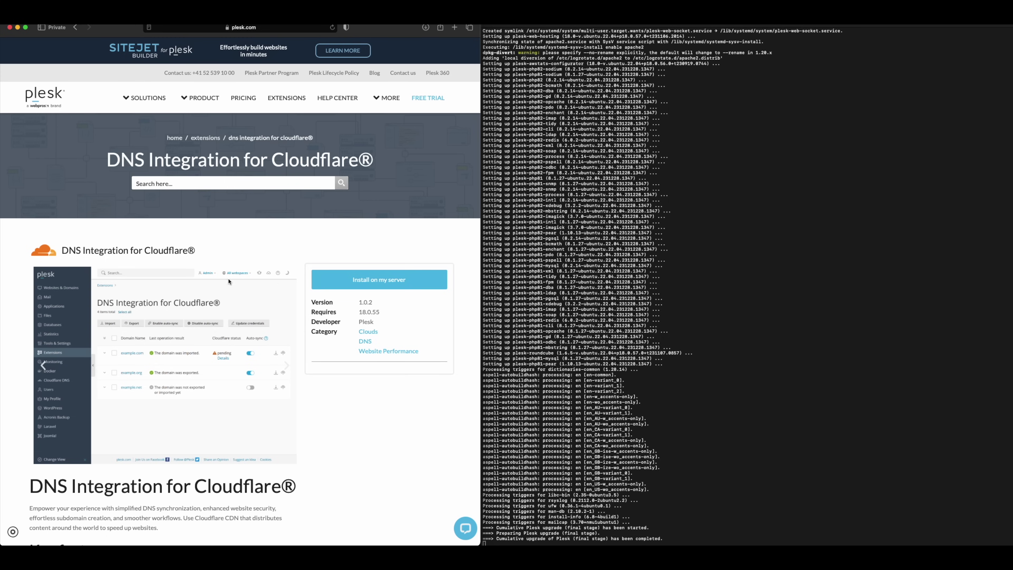
pyautogui.scroll(-3, 156, 226)
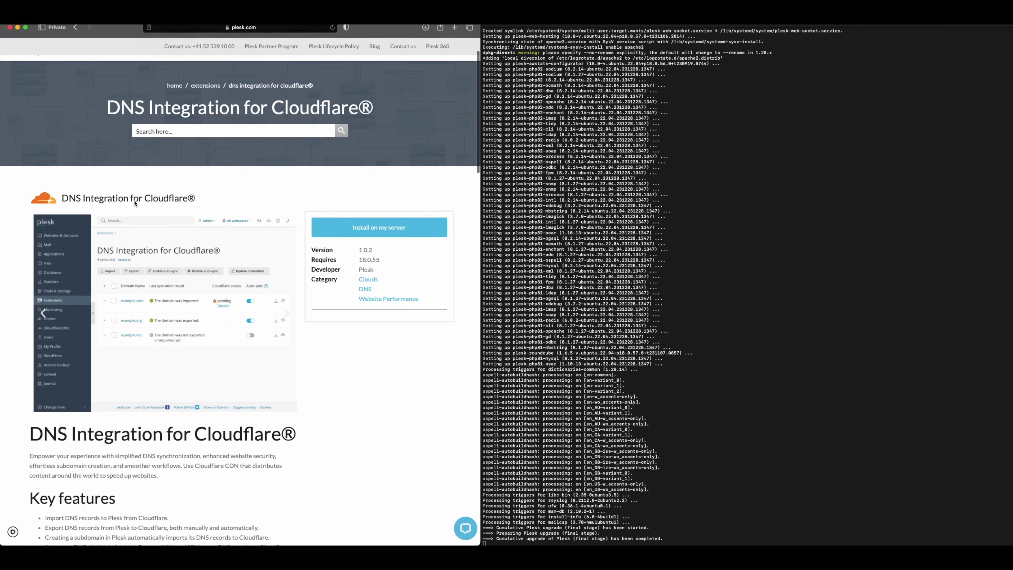
pyautogui.scroll(-4, 135, 202)
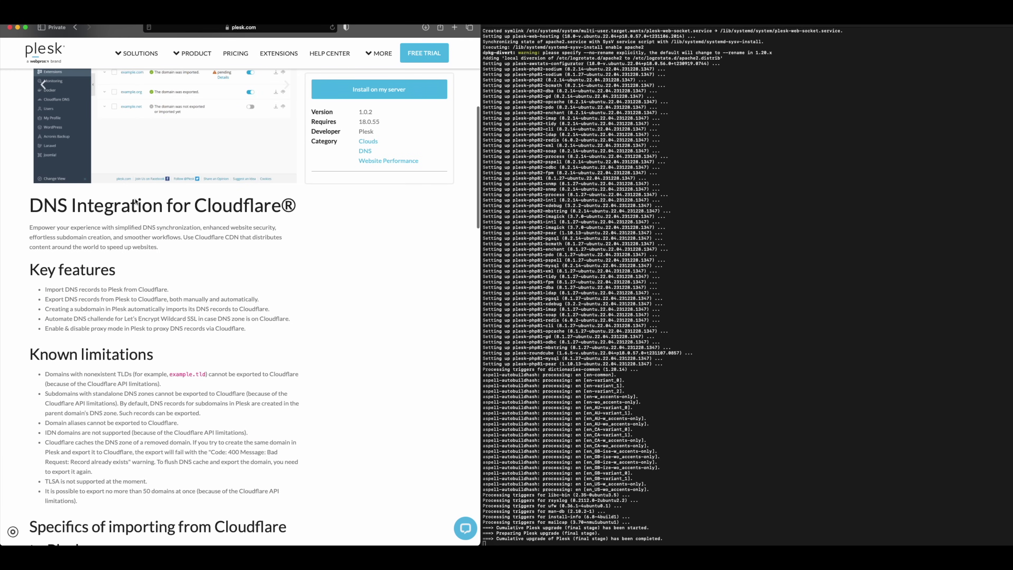
pyautogui.scroll(-2, 136, 199)
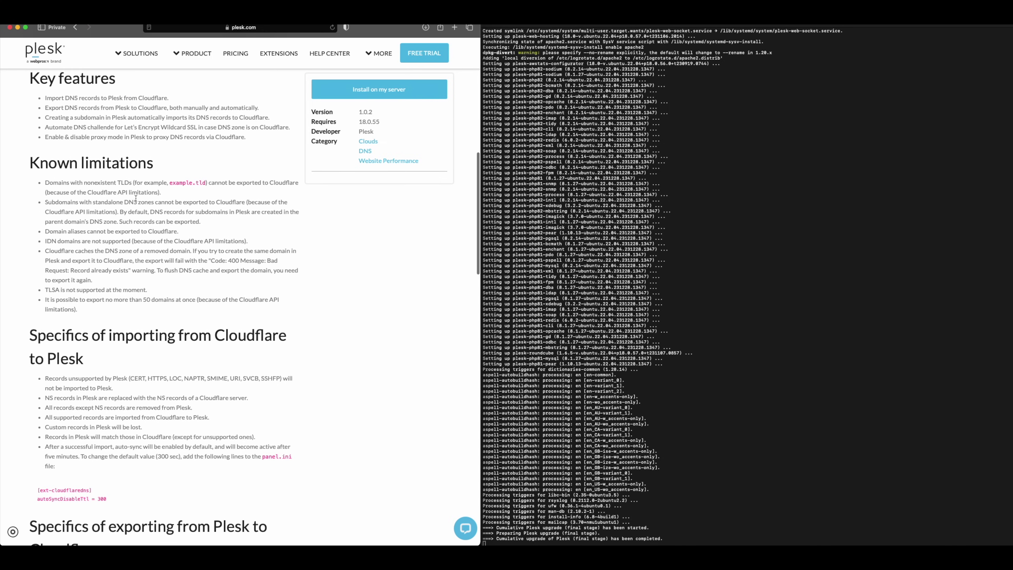
# Step: Review the Cloudflare extension's import and export specifics and its panel.ini settings through to the end of the page
pyautogui.scroll(-1, 136, 198)
pyautogui.scroll(-7, 135, 198)
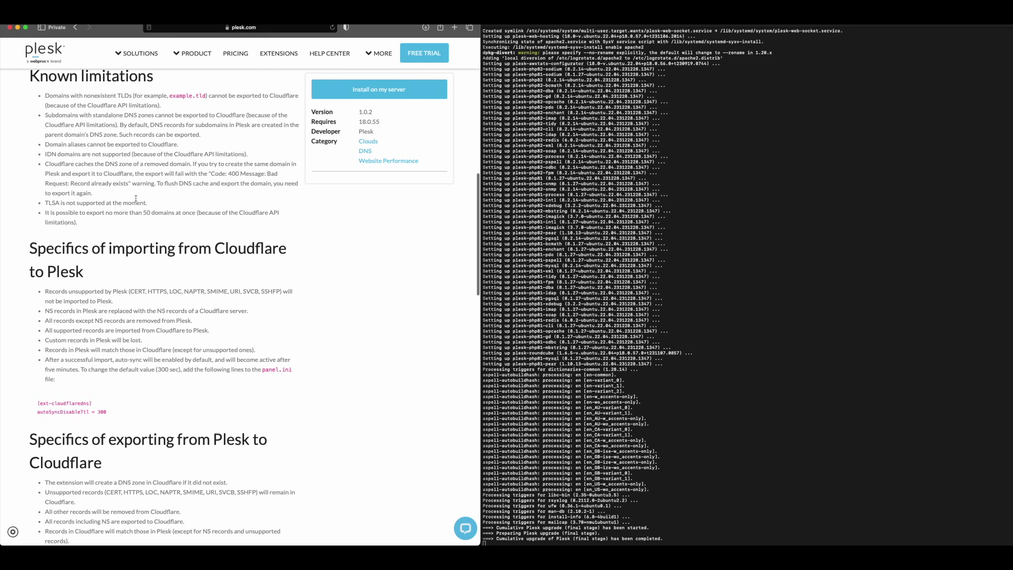
pyautogui.scroll(-1, 135, 199)
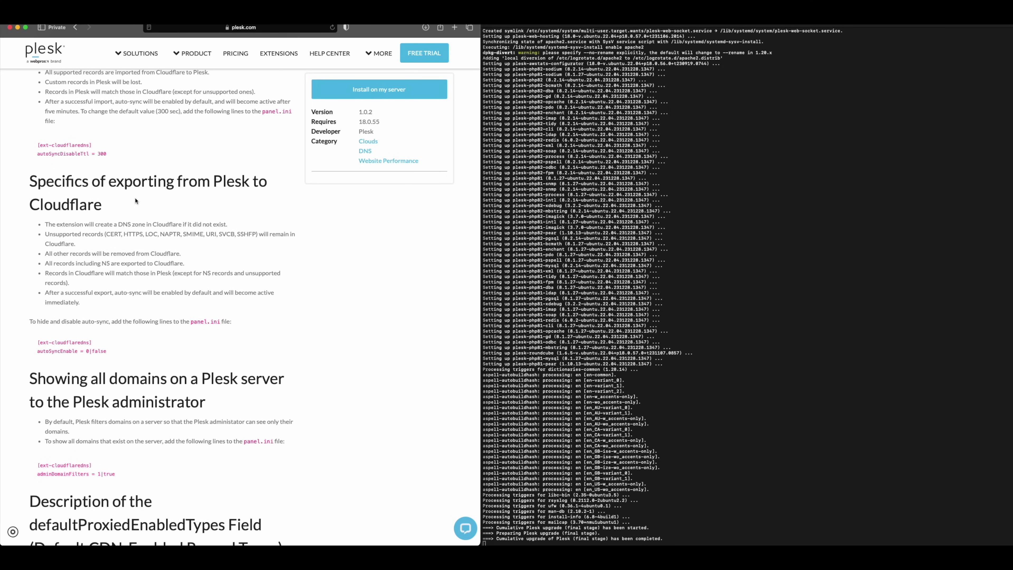
pyautogui.scroll(-2, 135, 201)
pyautogui.scroll(-6, 136, 201)
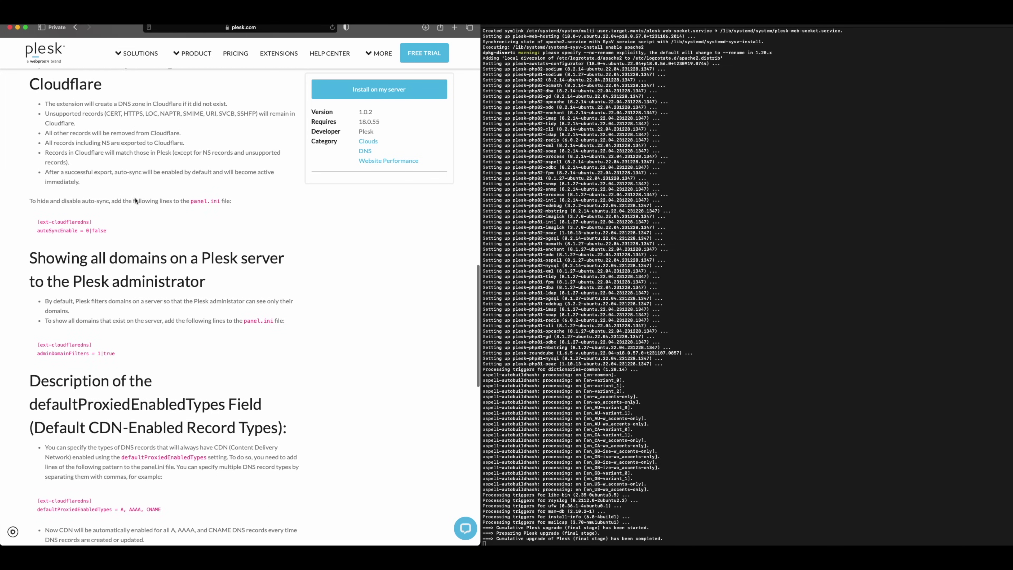
pyautogui.scroll(-4, 136, 199)
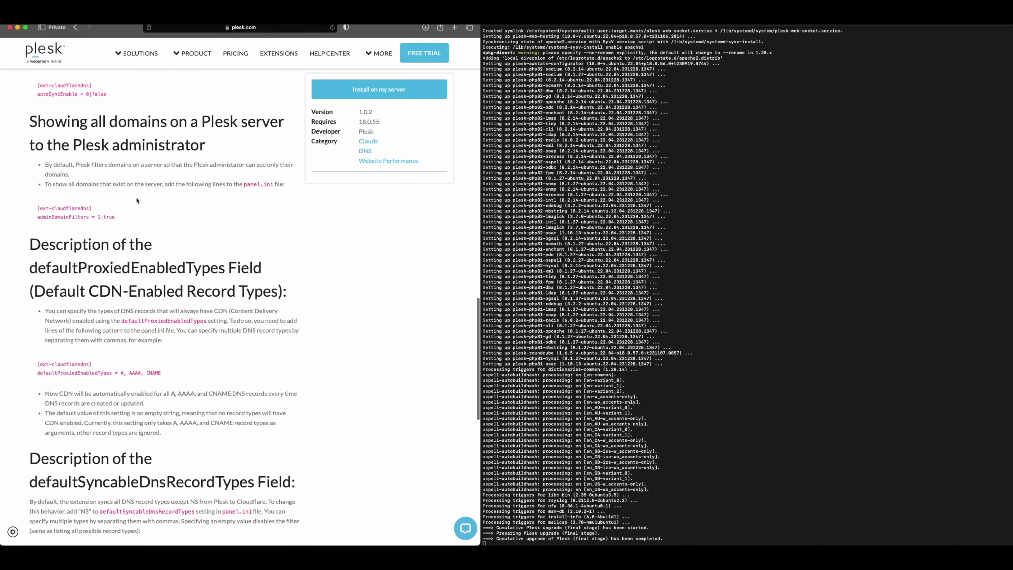
pyautogui.scroll(-6, 137, 199)
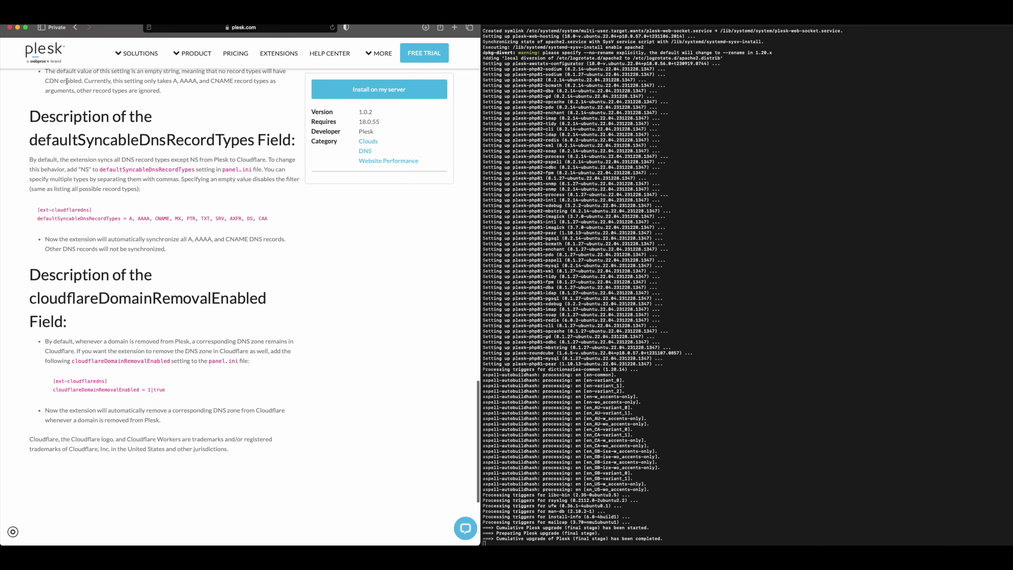
# Step: Return to the extensions catalog, open the full Most Popular list and look through all its extensions
pyautogui.click(74, 28)
pyautogui.scroll(5, 196, 233)
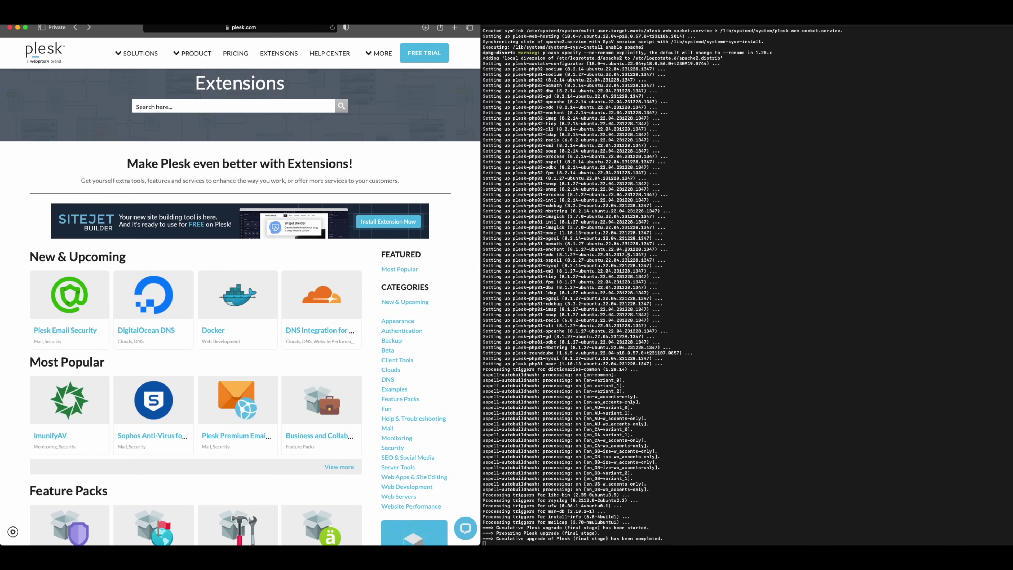
pyautogui.press('super+Tab')
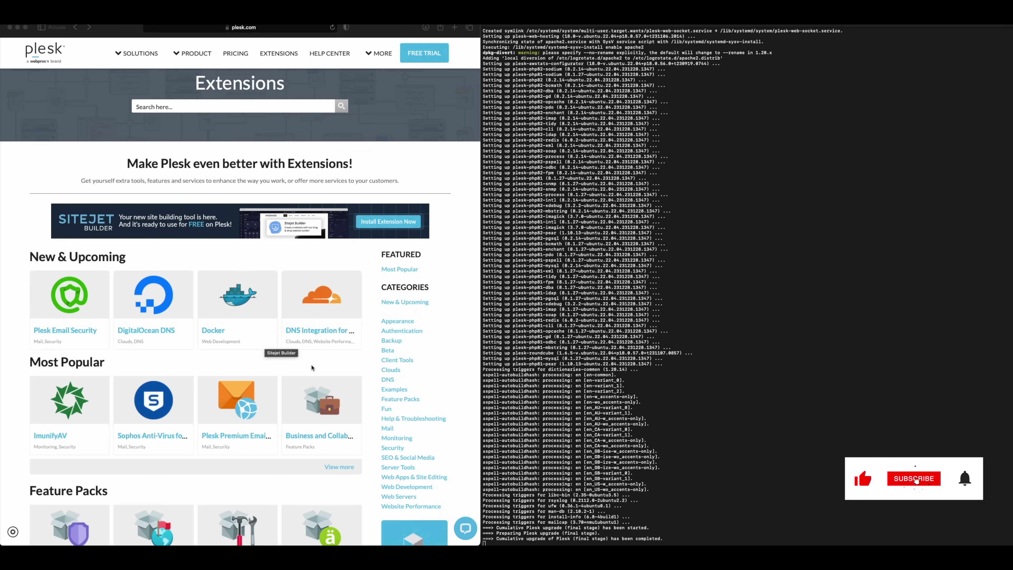
pyautogui.scroll(-2, 279, 383)
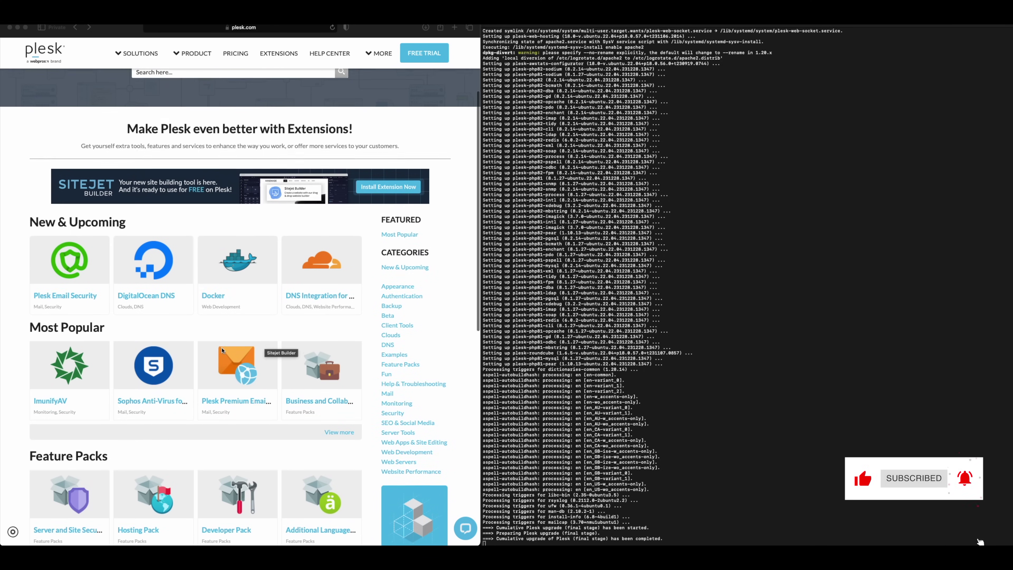
pyautogui.click(332, 433)
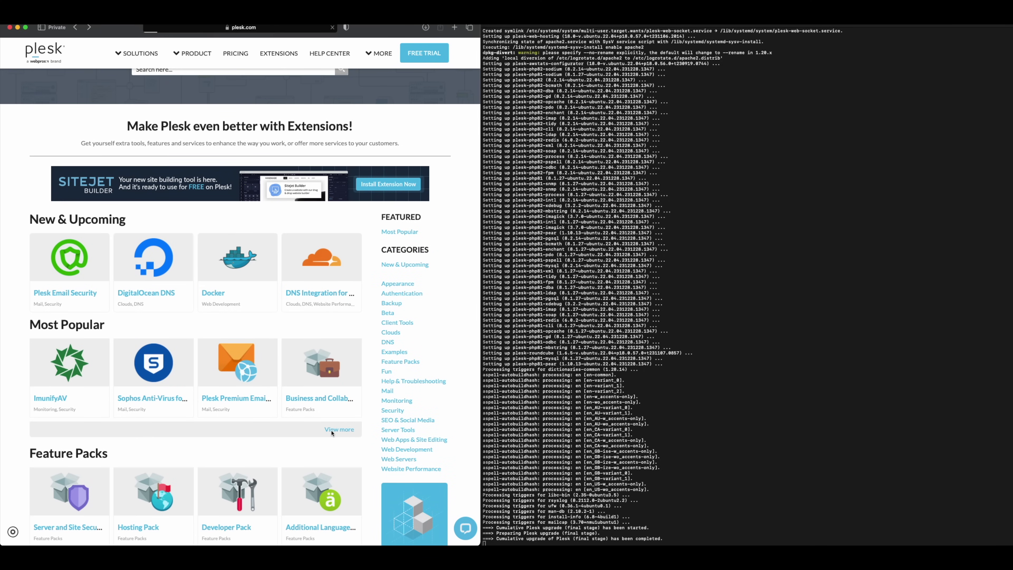
pyautogui.scroll(-5, 312, 433)
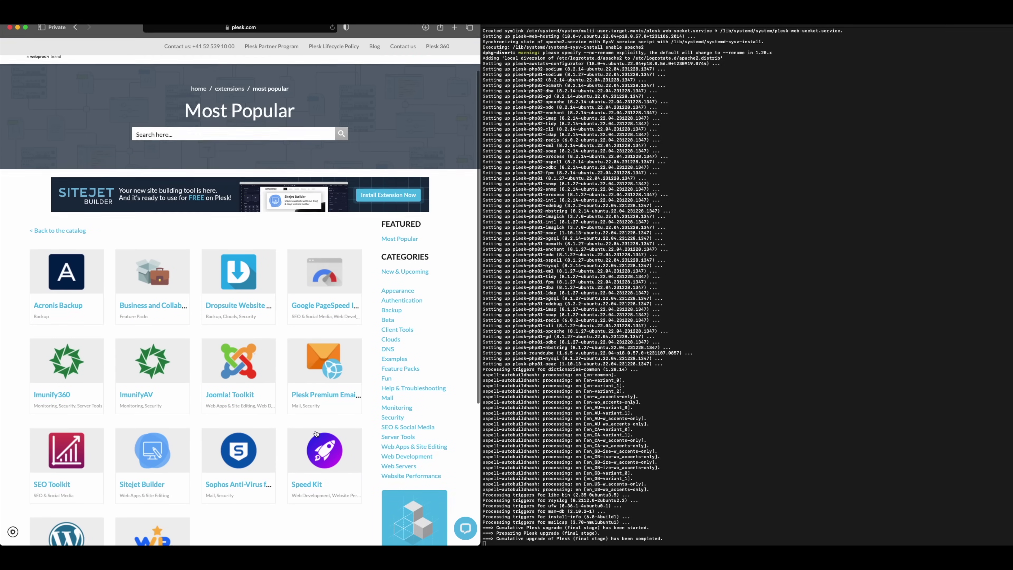
pyautogui.scroll(-1, 315, 433)
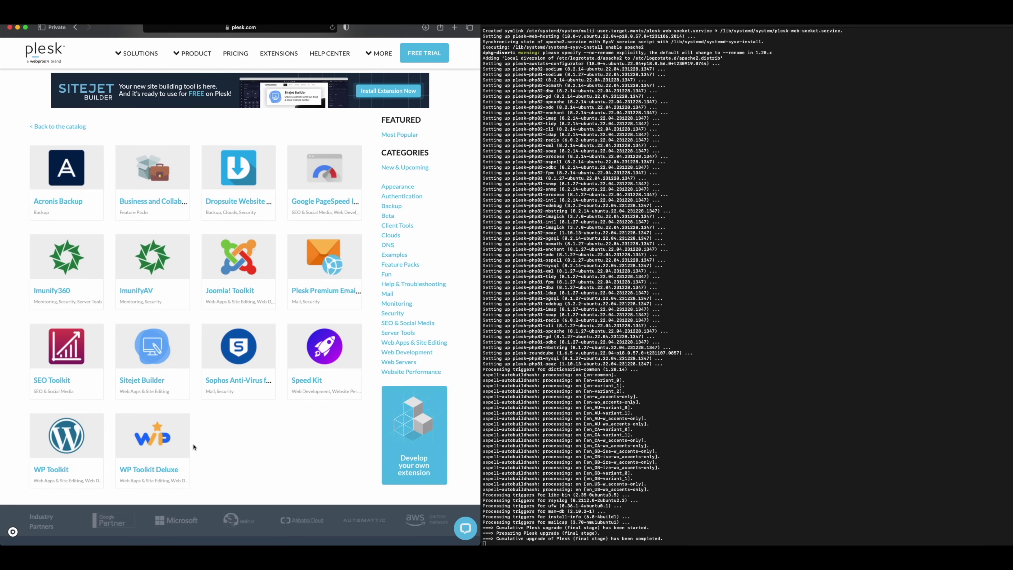
pyautogui.scroll(3, 195, 438)
pyautogui.scroll(3, 350, 309)
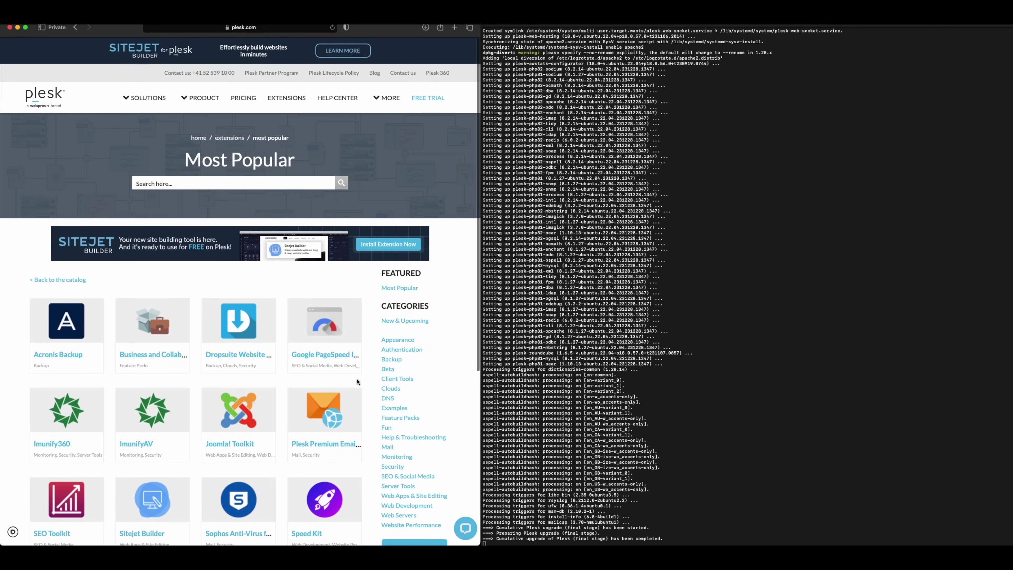
pyautogui.scroll(-2, 354, 380)
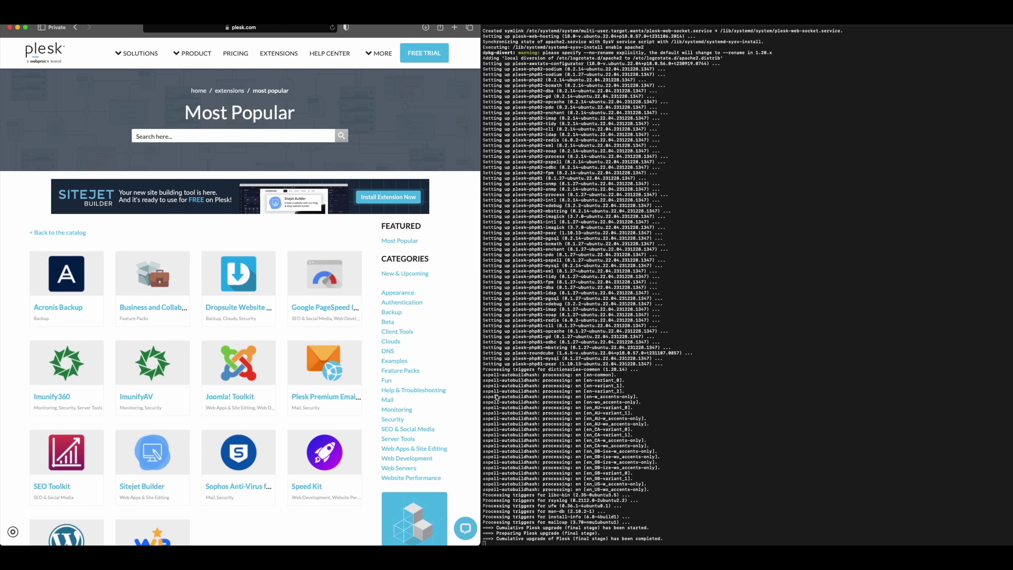
pyautogui.click(562, 408)
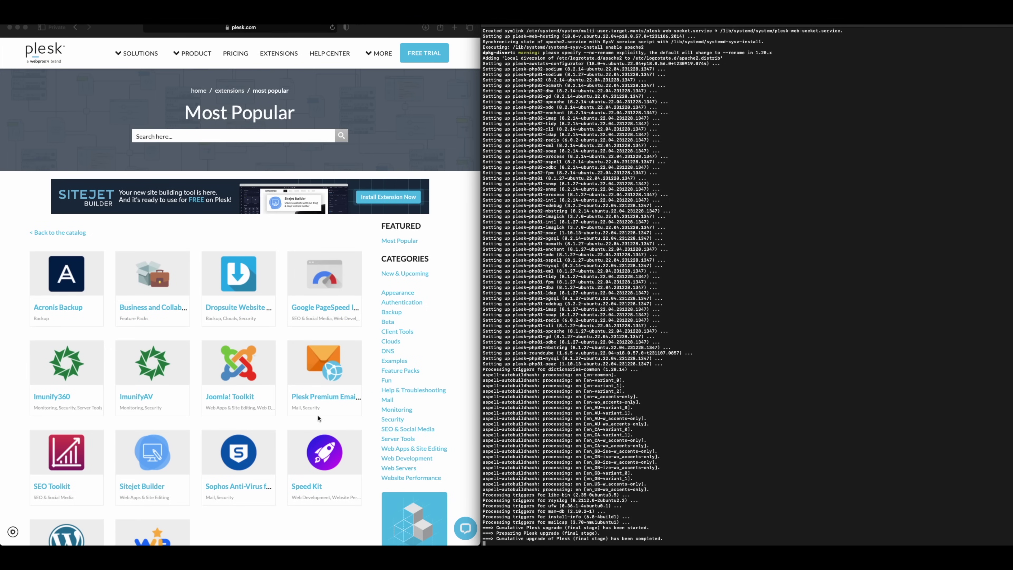
pyautogui.scroll(-3, 321, 419)
pyautogui.click(325, 431)
pyautogui.scroll(5, 325, 431)
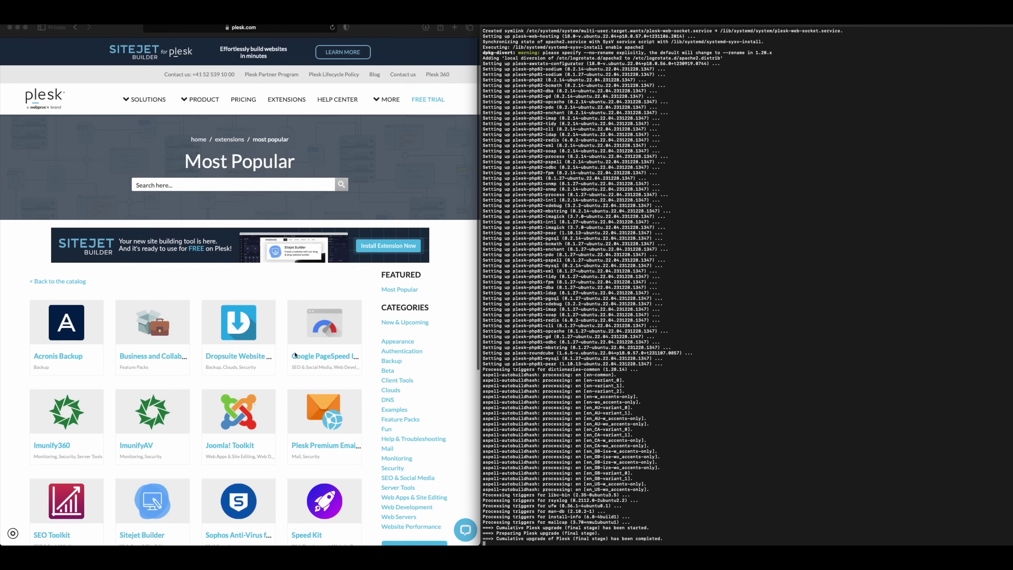
pyautogui.moveTo(158, 104)
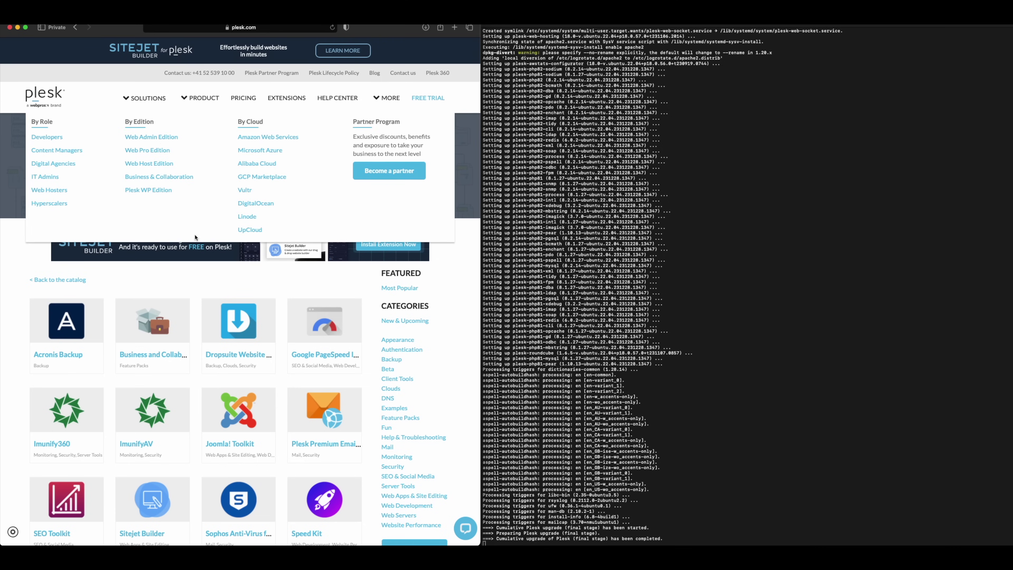
pyautogui.scroll(-1, 172, 286)
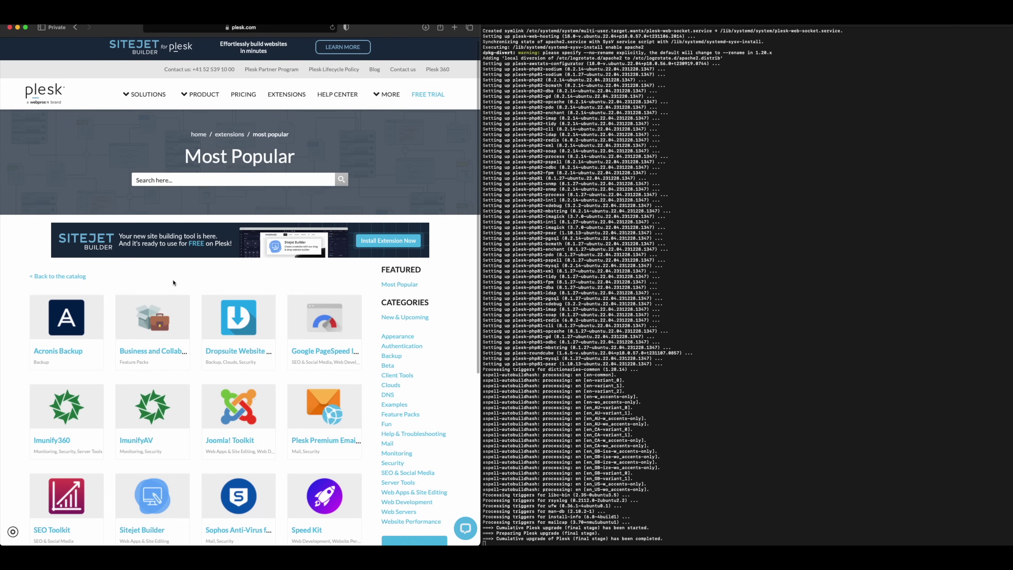
# Step: Open the Sitejet Builder for Plesk page from the promotional banner and review its design, user experience, content and integration sections
pyautogui.click(268, 240)
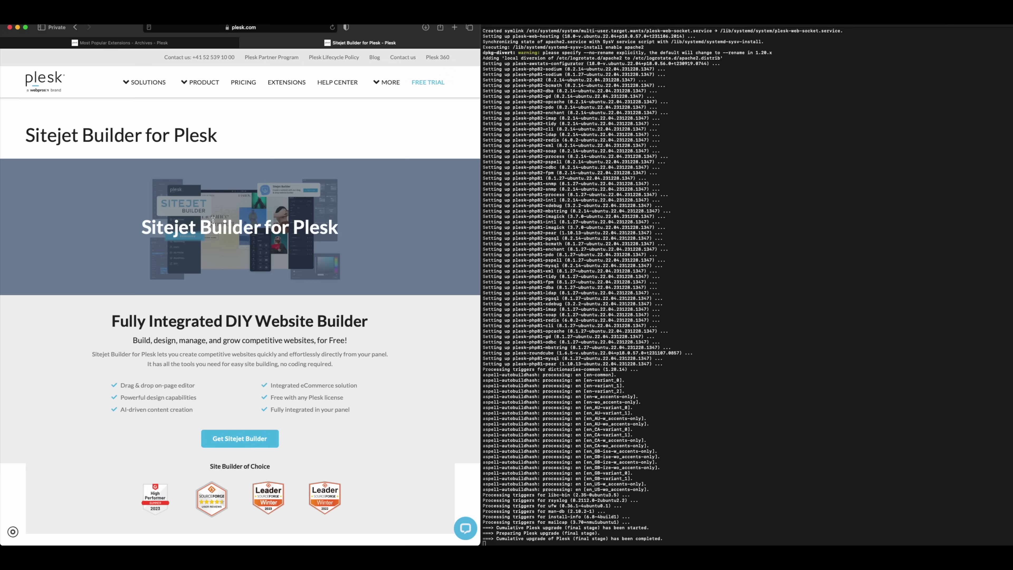
pyautogui.scroll(-5, 234, 238)
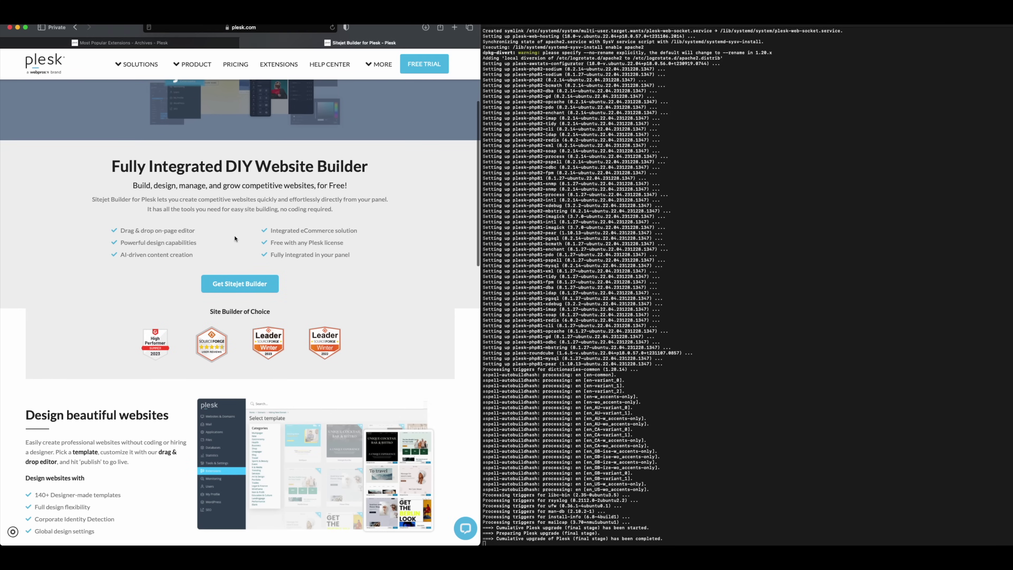
pyautogui.scroll(-3, 235, 239)
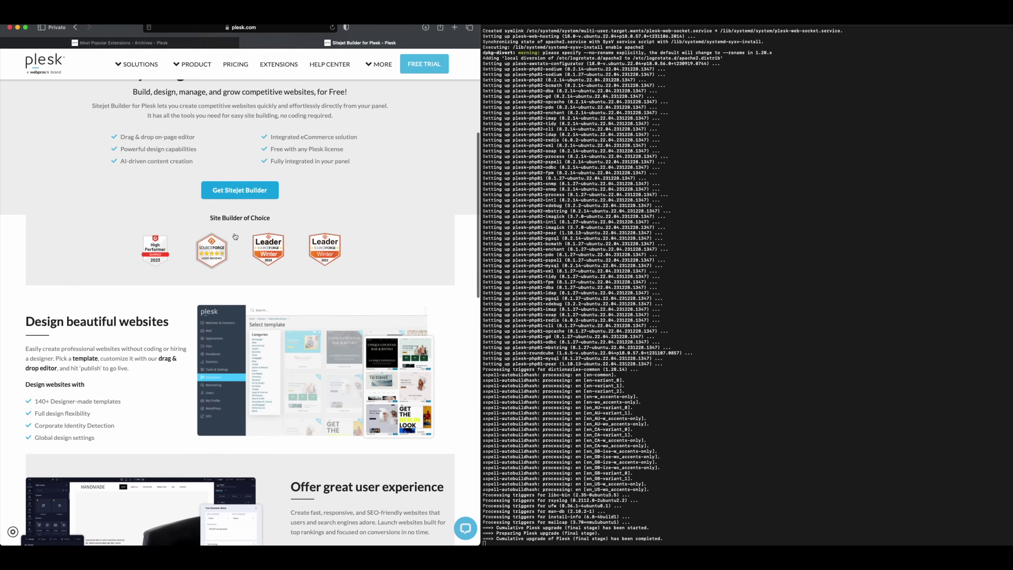
pyautogui.scroll(-3, 236, 237)
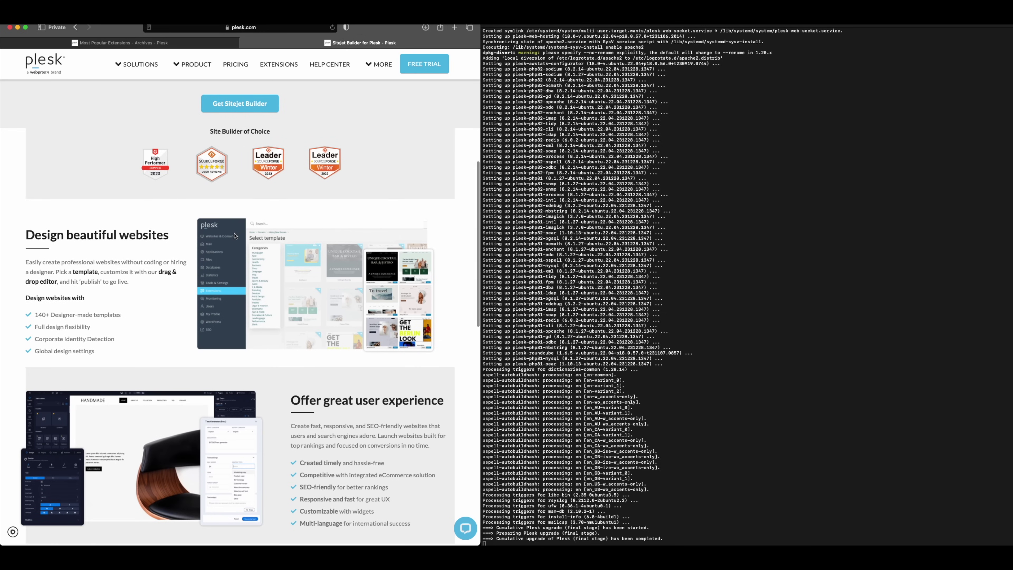
pyautogui.scroll(-2, 234, 235)
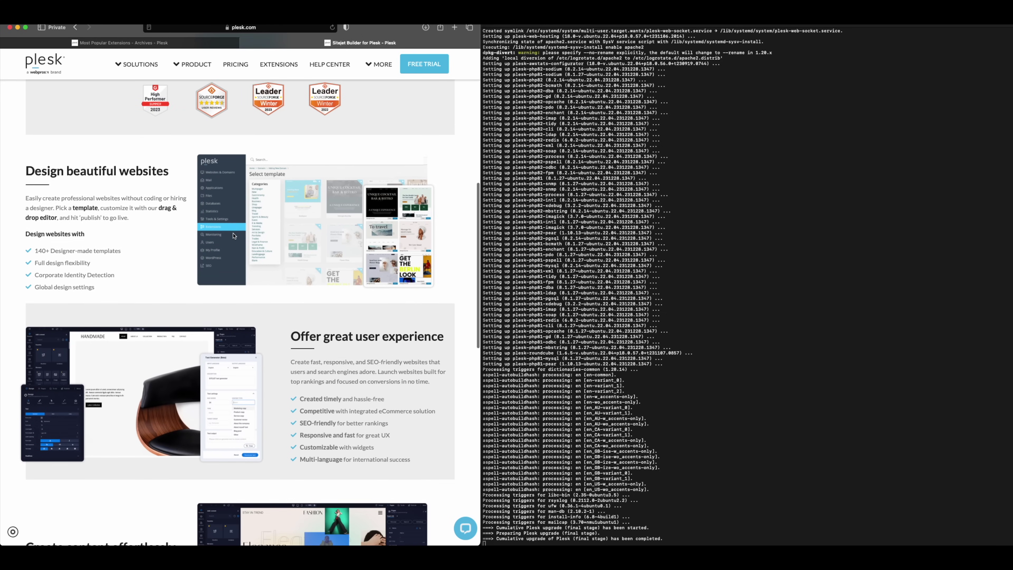
pyautogui.scroll(-4, 233, 235)
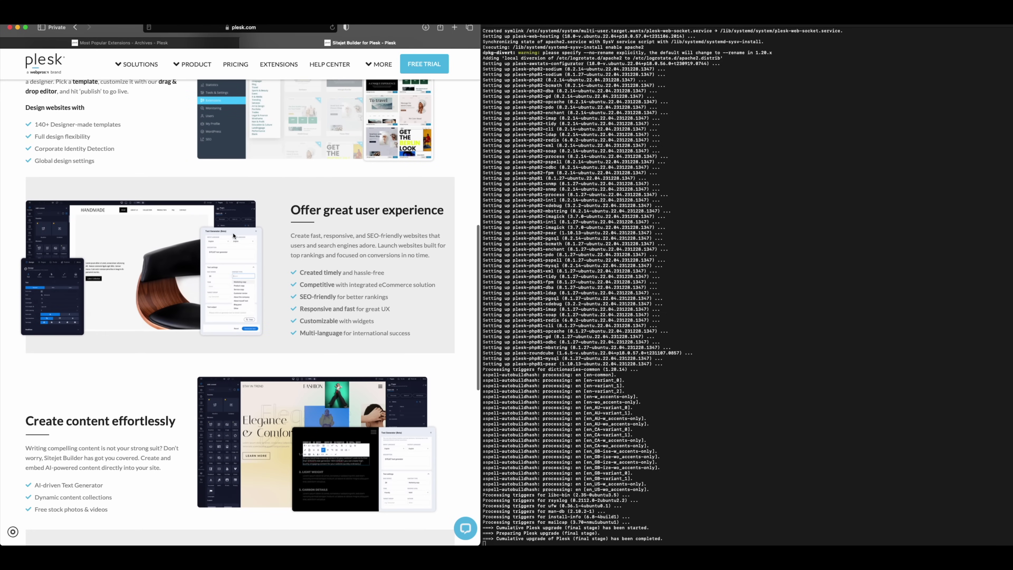
pyautogui.scroll(-4, 233, 235)
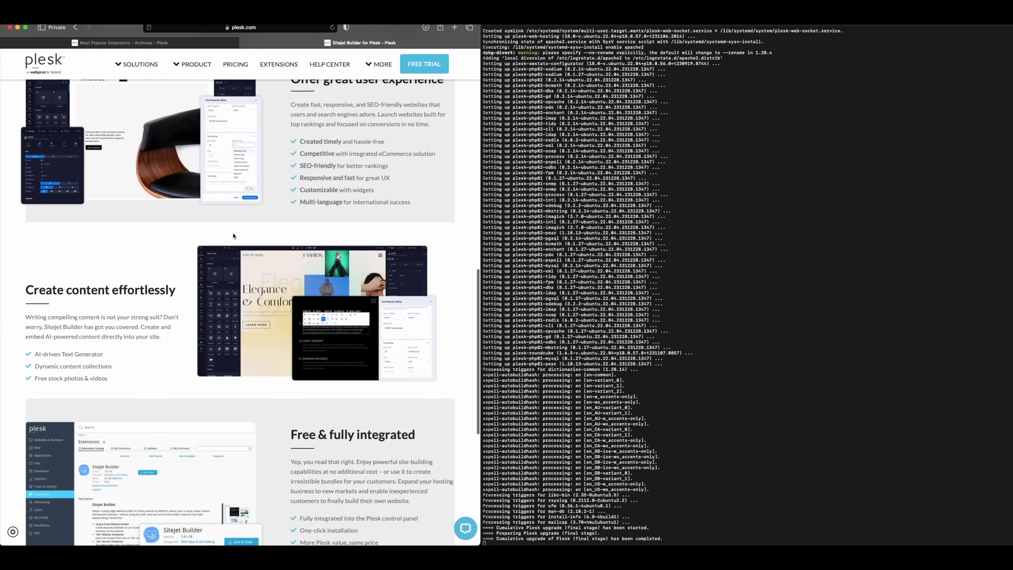
pyautogui.scroll(-2, 234, 235)
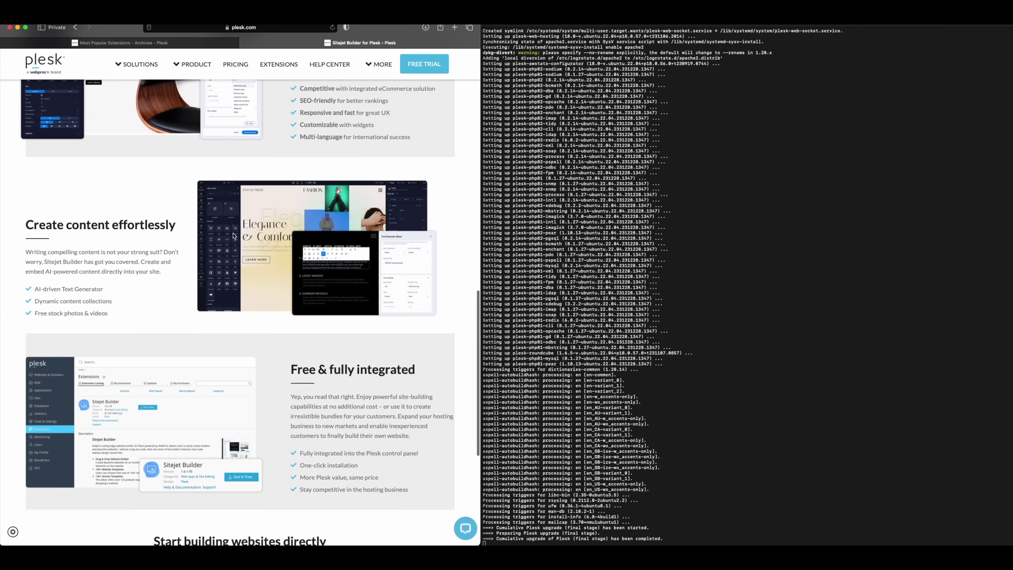
pyautogui.scroll(-7, 233, 235)
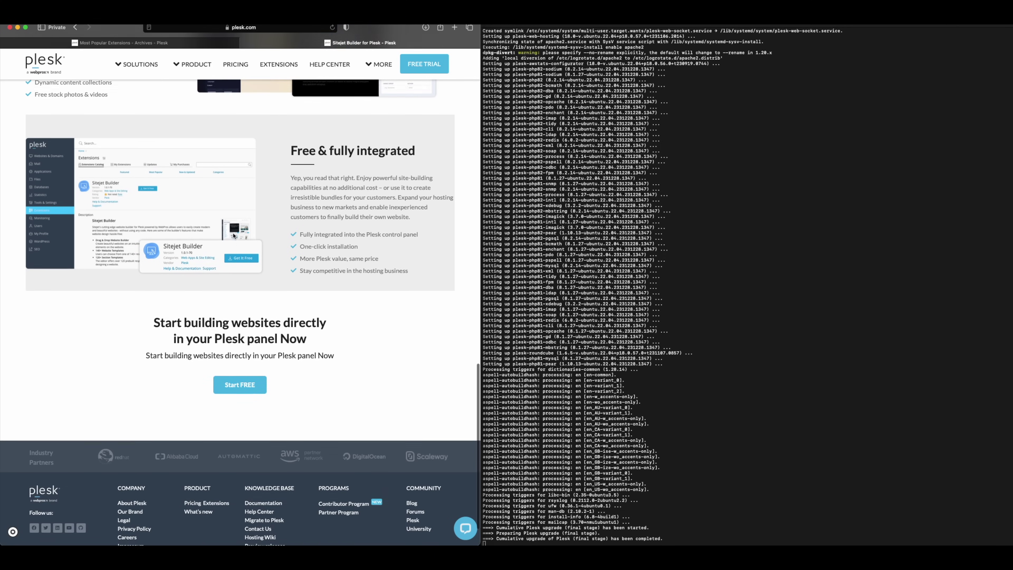
pyautogui.scroll(-1, 234, 235)
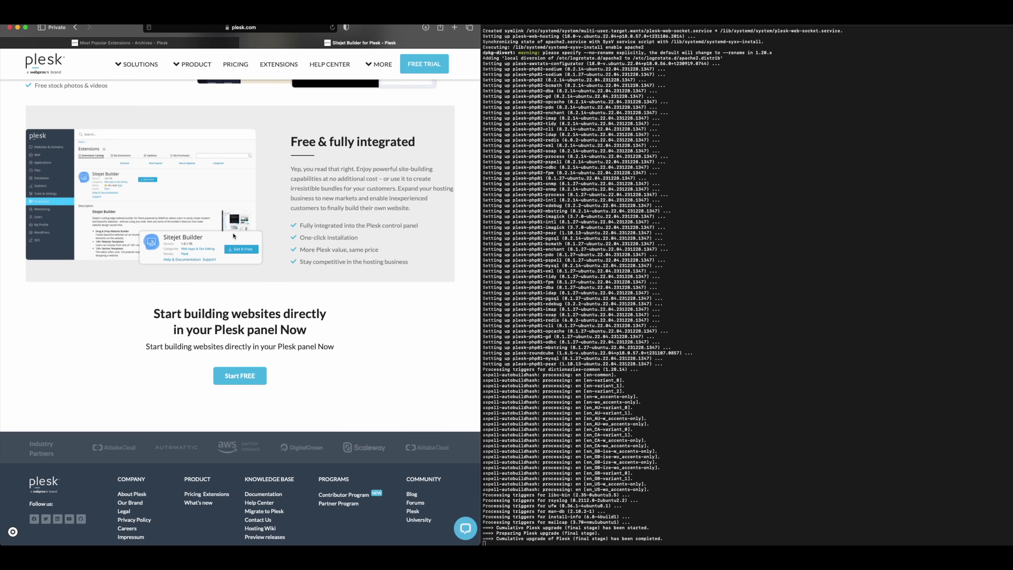
pyautogui.scroll(-1, 233, 235)
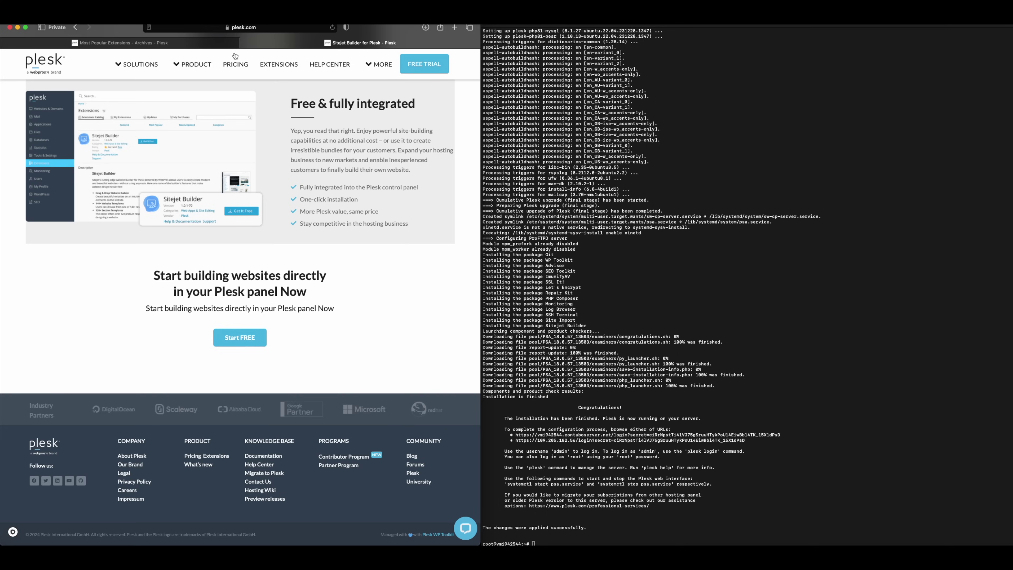
pyautogui.click(288, 27)
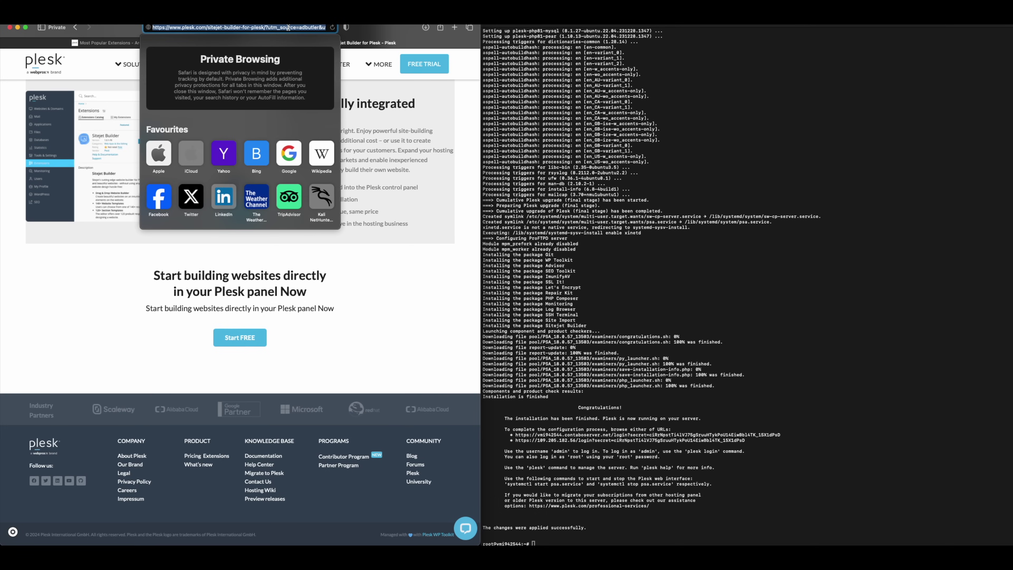
pyautogui.write('http://109.205.182.56:8443')
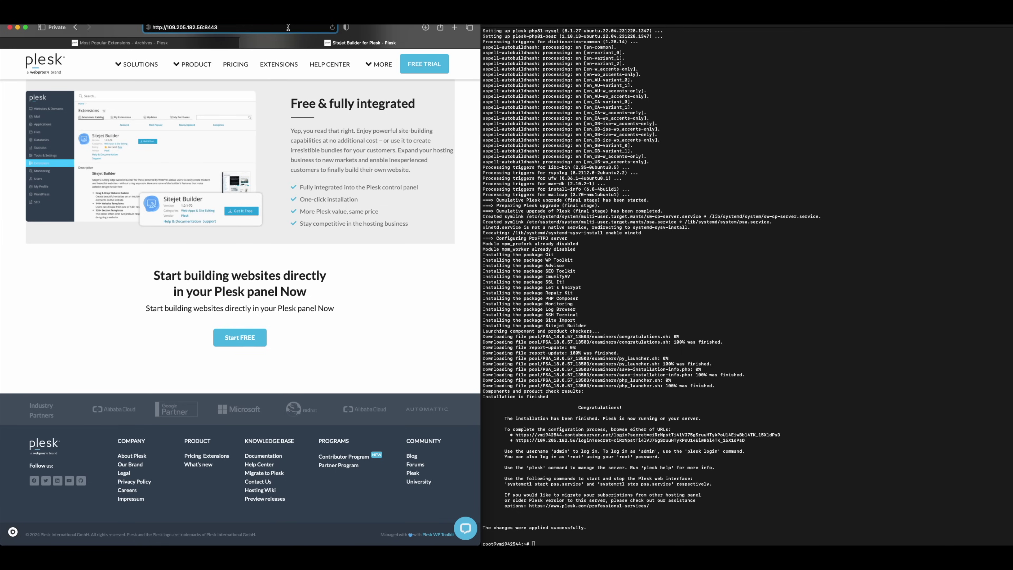
pyautogui.press('Return')
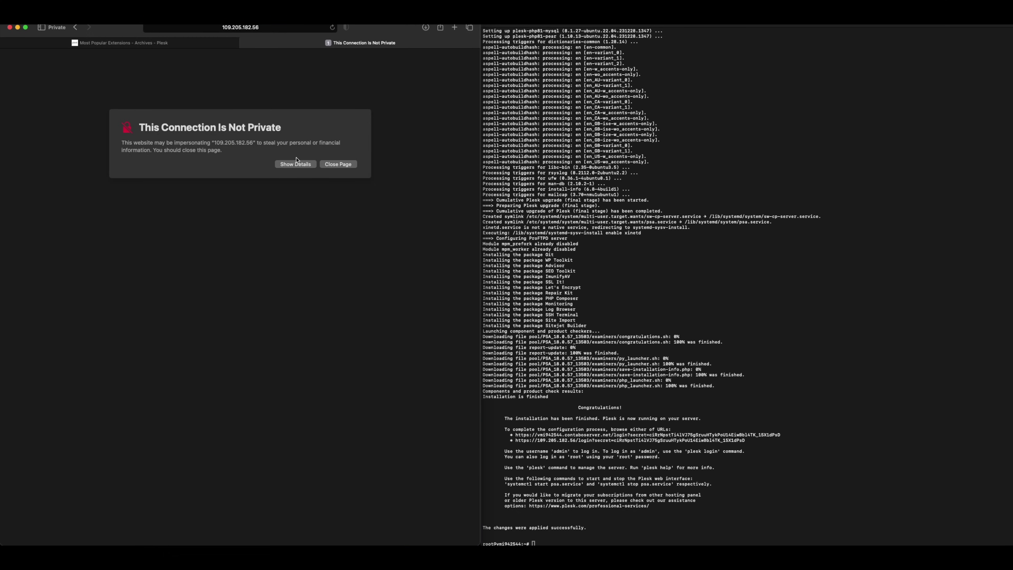
pyautogui.click(295, 164)
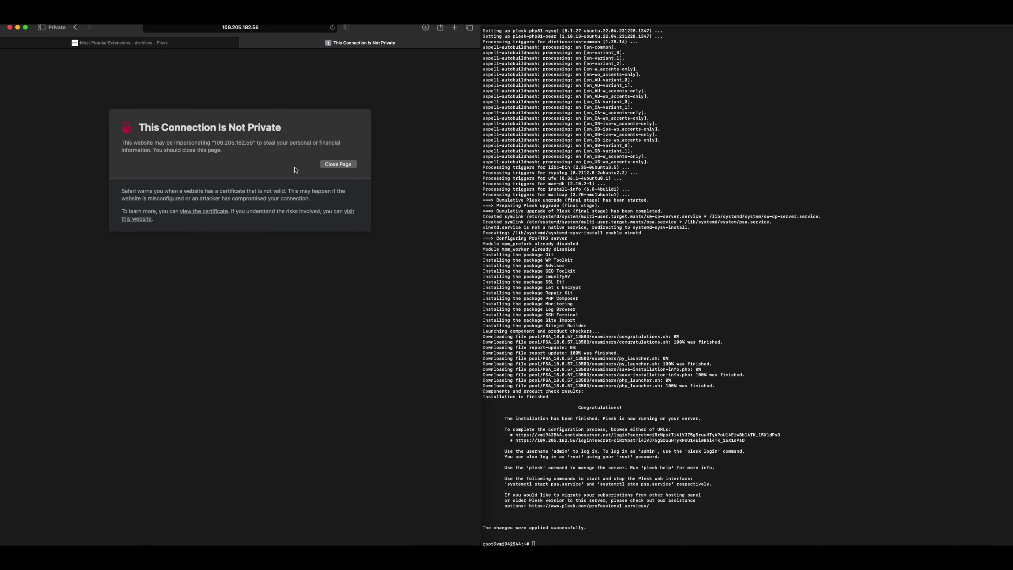
pyautogui.click(142, 218)
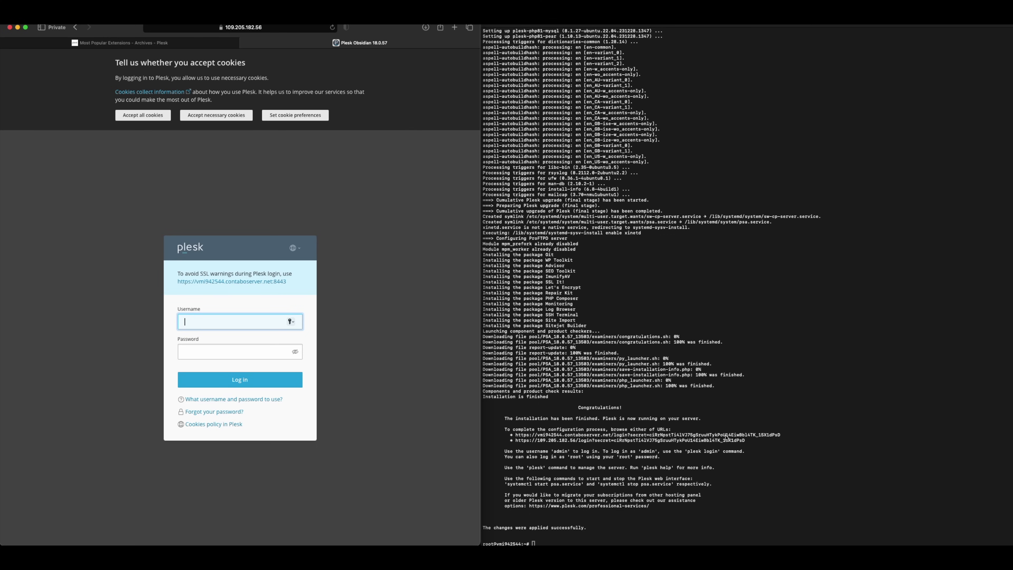
# Step: Copy the IP-based one-time login URL from the terminal, open it in a new browser tab and proceed past the certificate warning
pyautogui.click(709, 436)
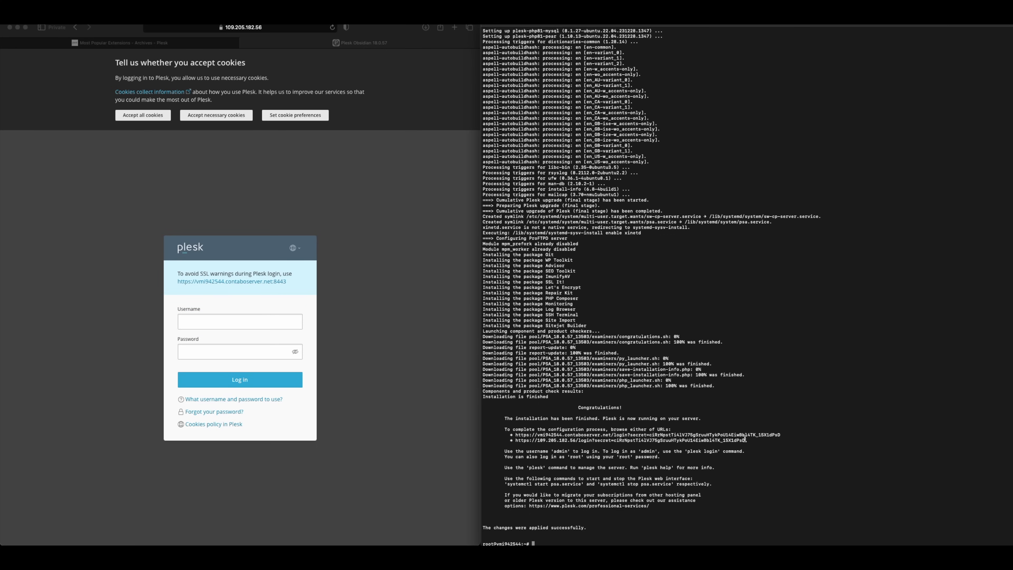
pyautogui.moveTo(744, 440); pyautogui.dragTo(517, 440)
pyautogui.press('super+c')
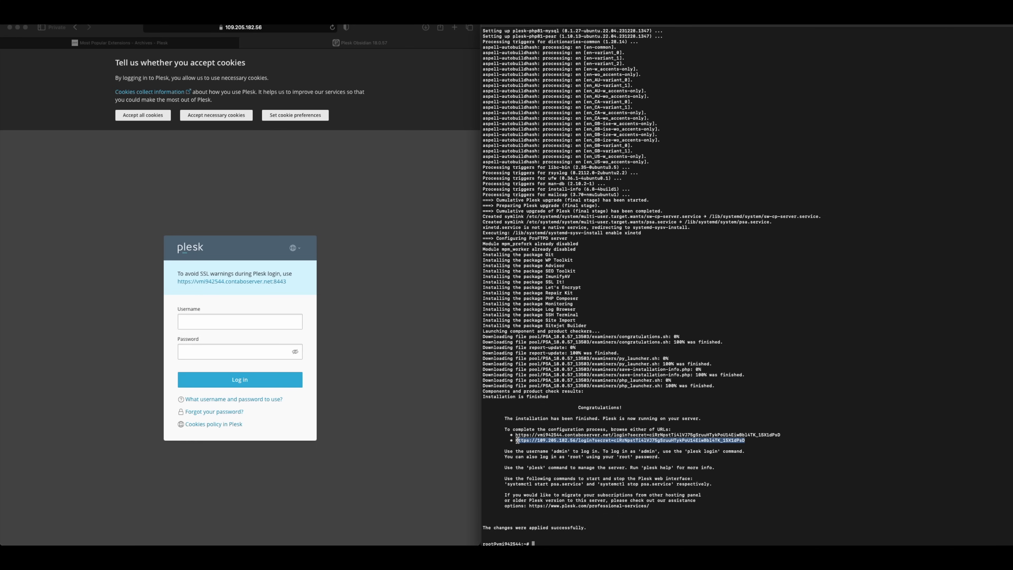
pyautogui.click(396, 402)
pyautogui.press('super+t')
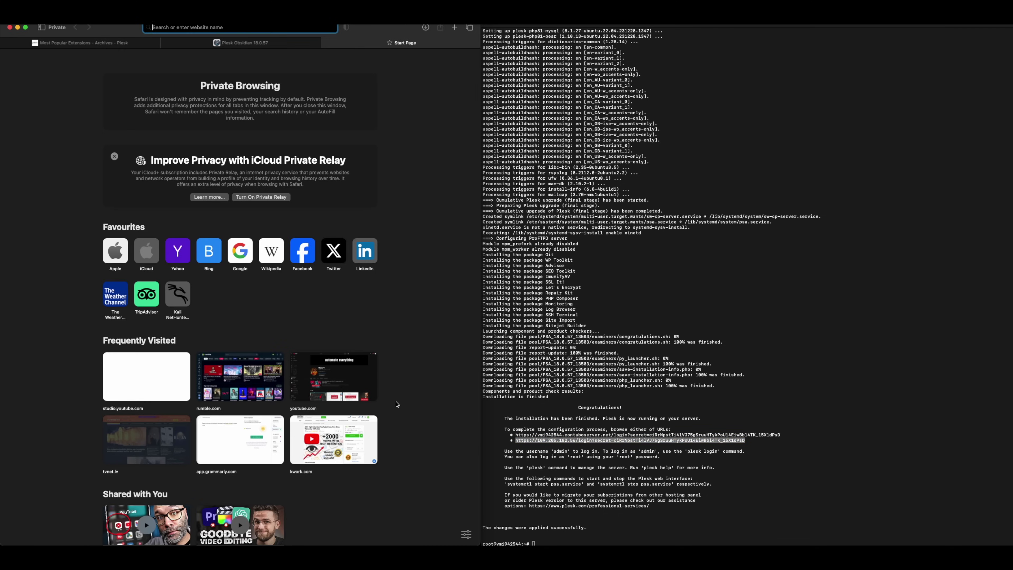
pyautogui.press('super+v')
pyautogui.press('Return')
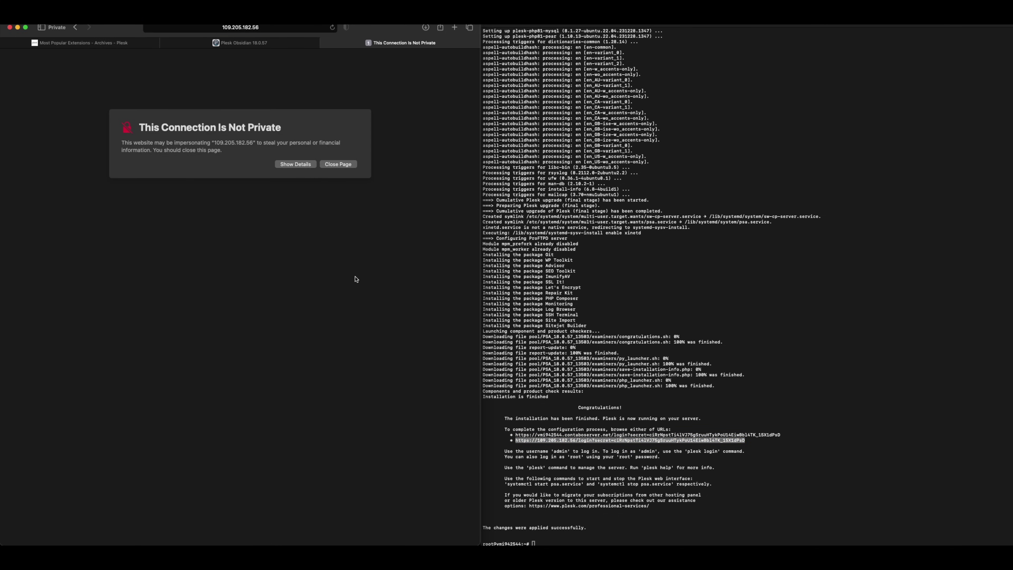
pyautogui.click(300, 165)
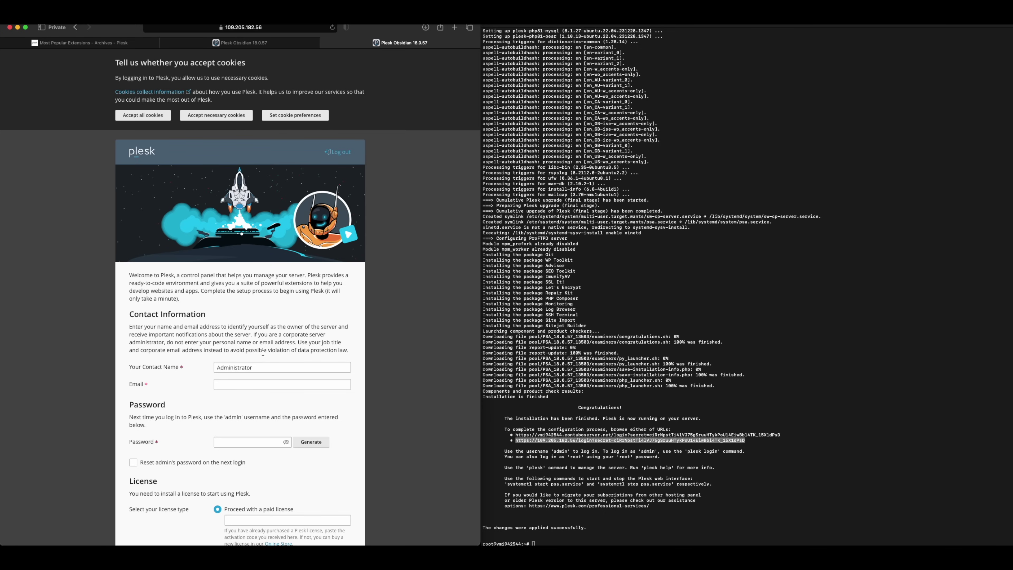
# Step: Fill in the administrator's contact email address in the Plesk setup form
pyautogui.scroll(-1, 262, 353)
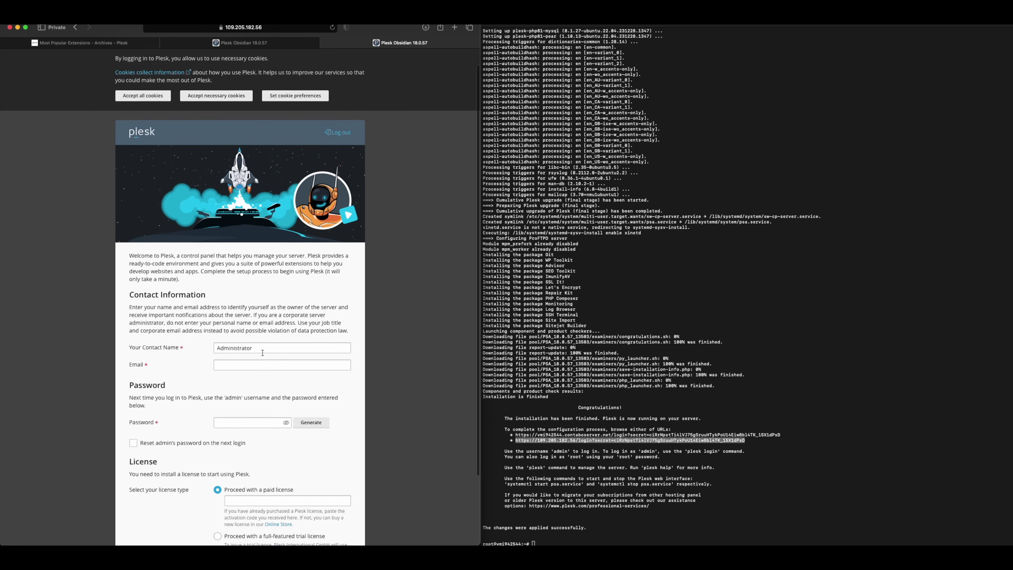
pyautogui.scroll(-2, 262, 353)
pyautogui.click(255, 337)
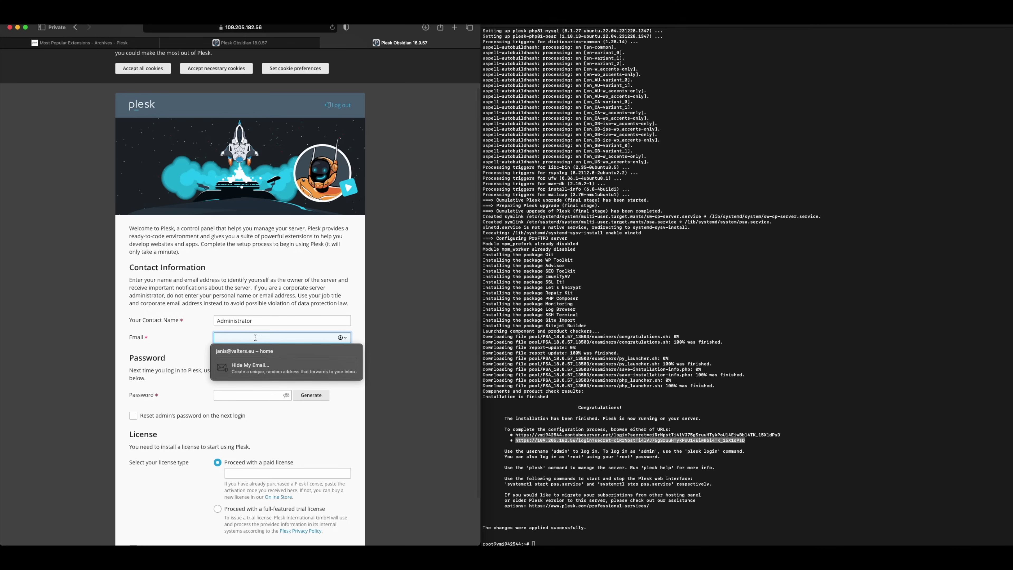
pyautogui.write('some')
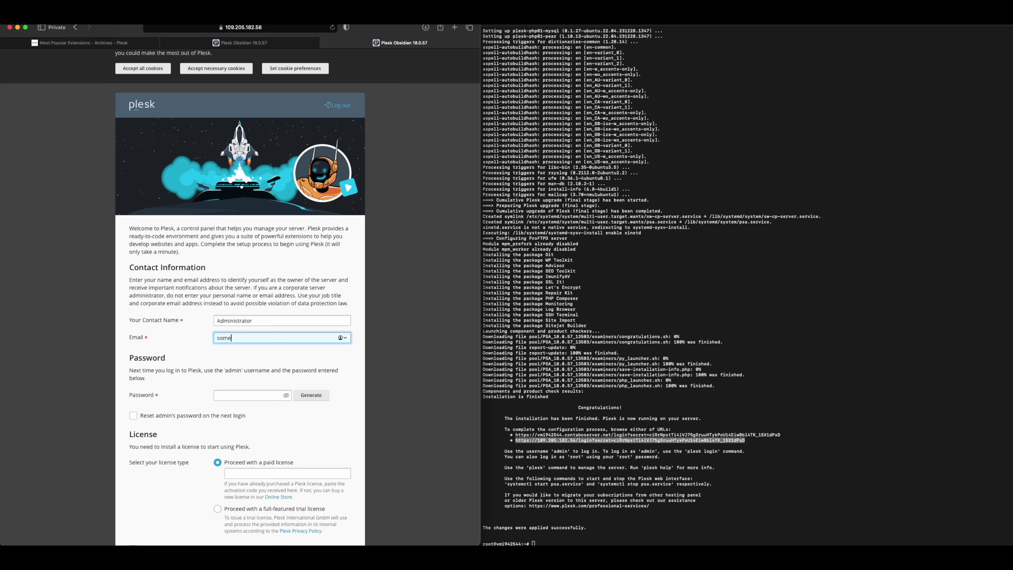
pyautogui.write('email@somedomai')
pyautogui.press('BackSpace')
pyautogui.press('BackSpace')
pyautogui.press('BackSpace')
pyautogui.press('BackSpace')
pyautogui.press('BackSpace')
pyautogui.press('BackSpace')
pyautogui.press('BackSpace')
# Step: Generate an admin password in the setup form's Password field and reveal it
pyautogui.click(265, 394)
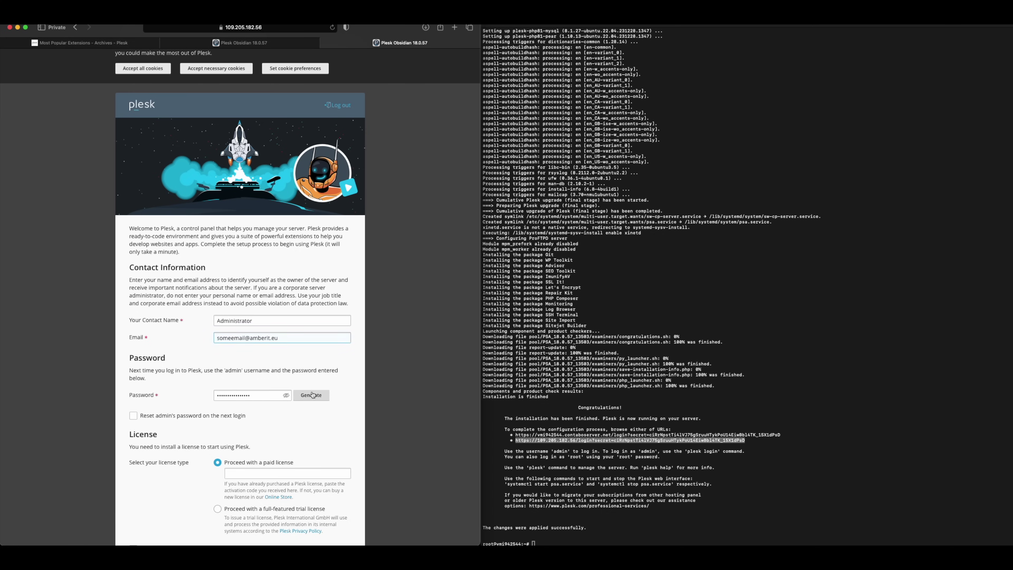
pyautogui.press('super+v')
pyautogui.press('super+a')
pyautogui.click(268, 407)
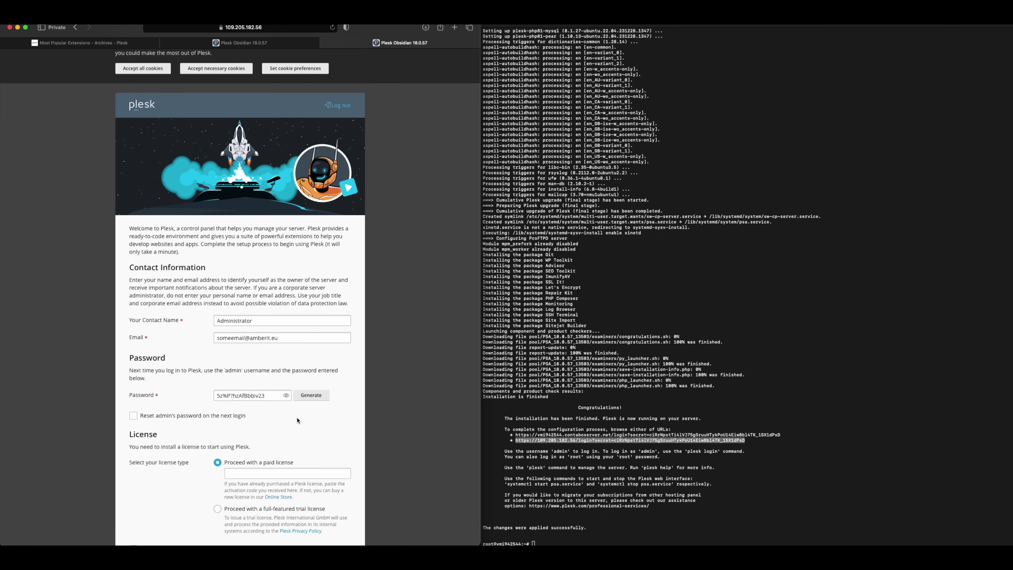
# Step: Select the full-featured trial license, accept the End-User License Agreement and enter Plesk
pyautogui.scroll(-3, 255, 399)
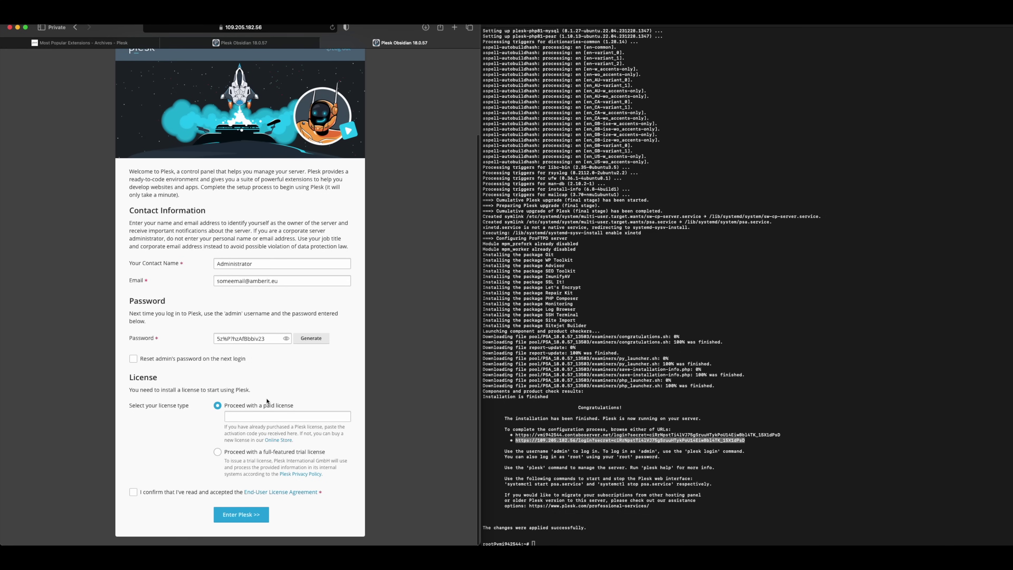
pyautogui.click(255, 454)
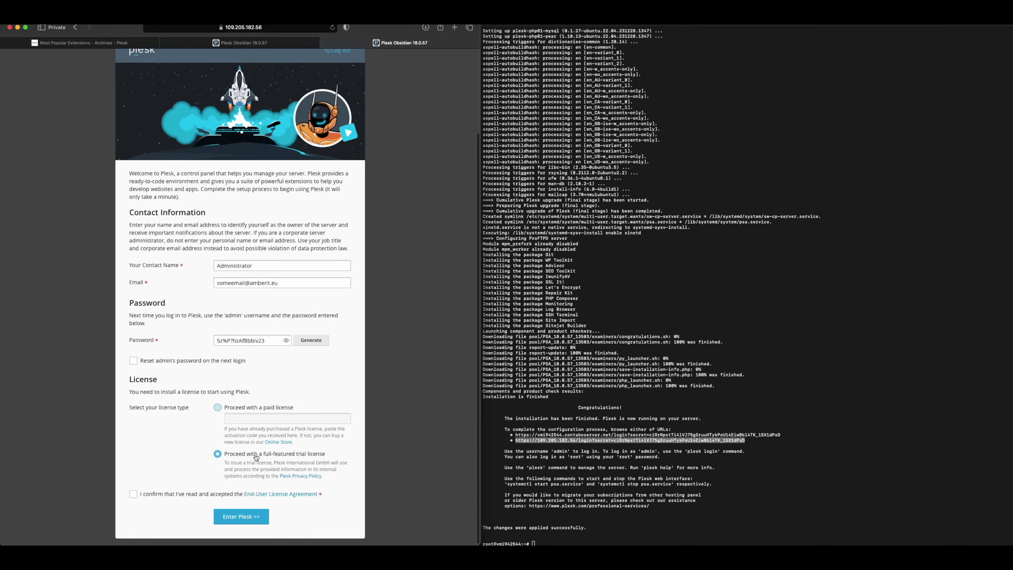
pyautogui.click(133, 494)
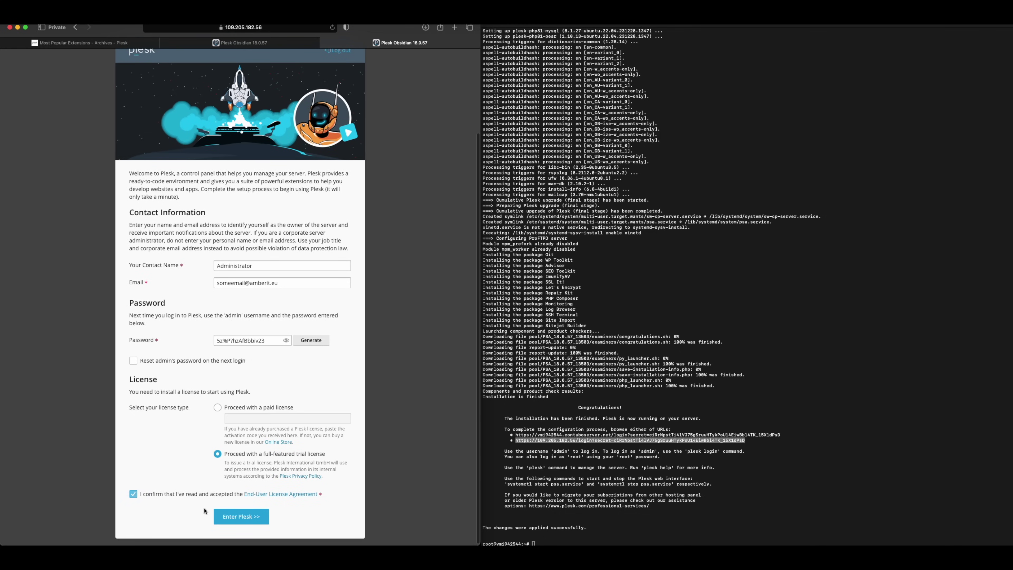
pyautogui.click(230, 516)
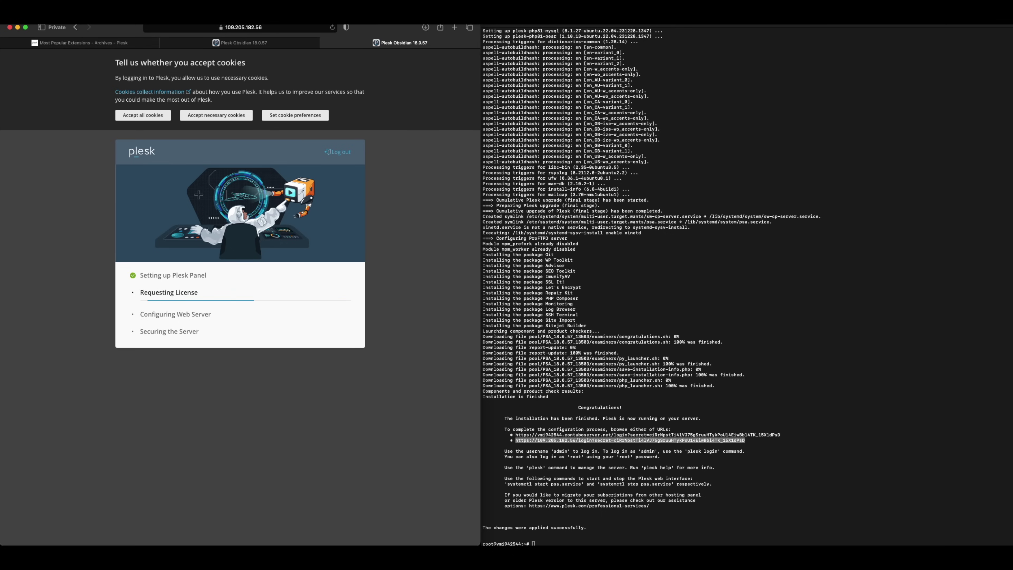
# Step: Dismiss the trial feedback notice, check the detailed progress of the Plesk initialization and minimize it
pyautogui.press('super+Tab')
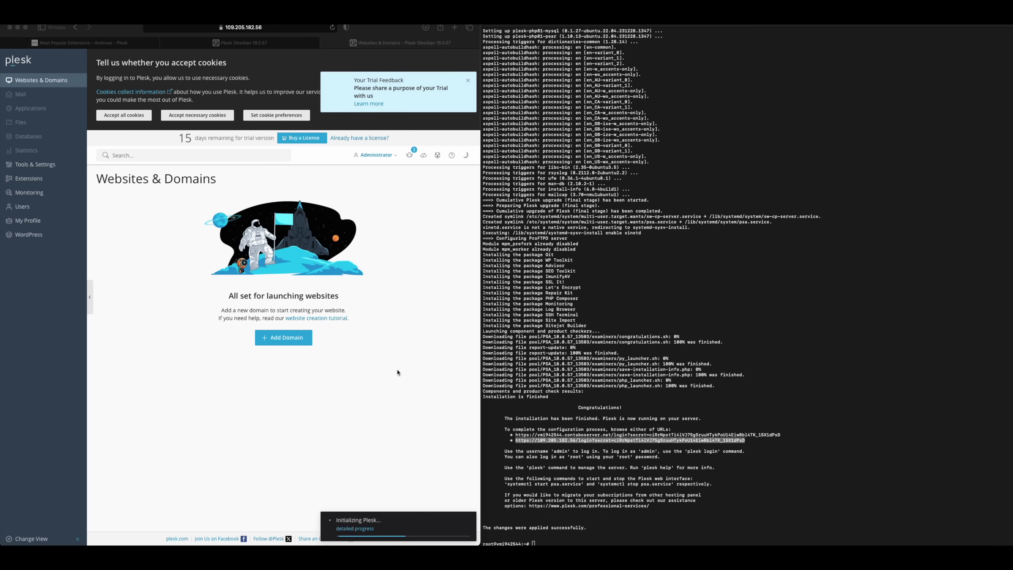
pyautogui.click(471, 83)
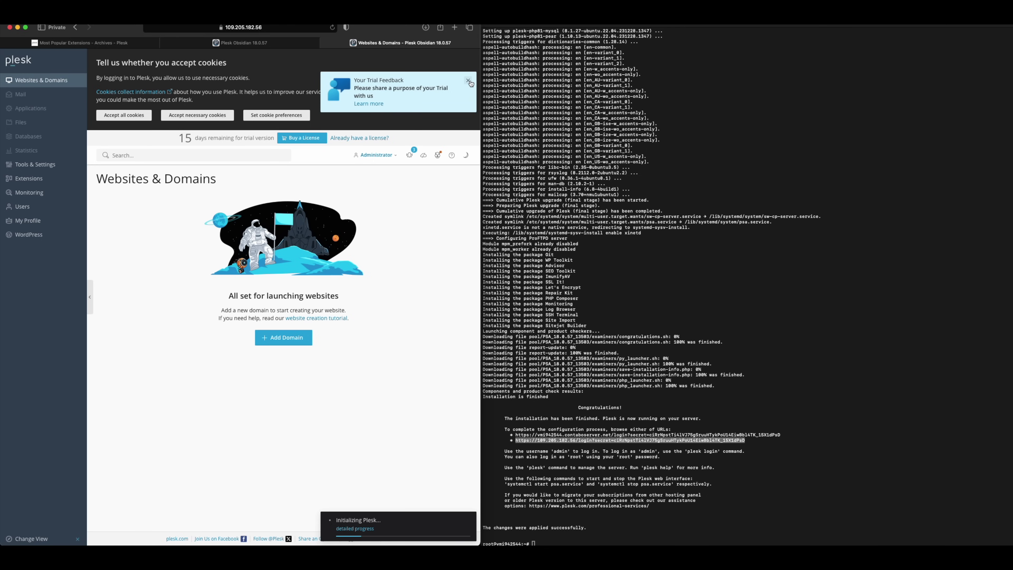
pyautogui.click(469, 83)
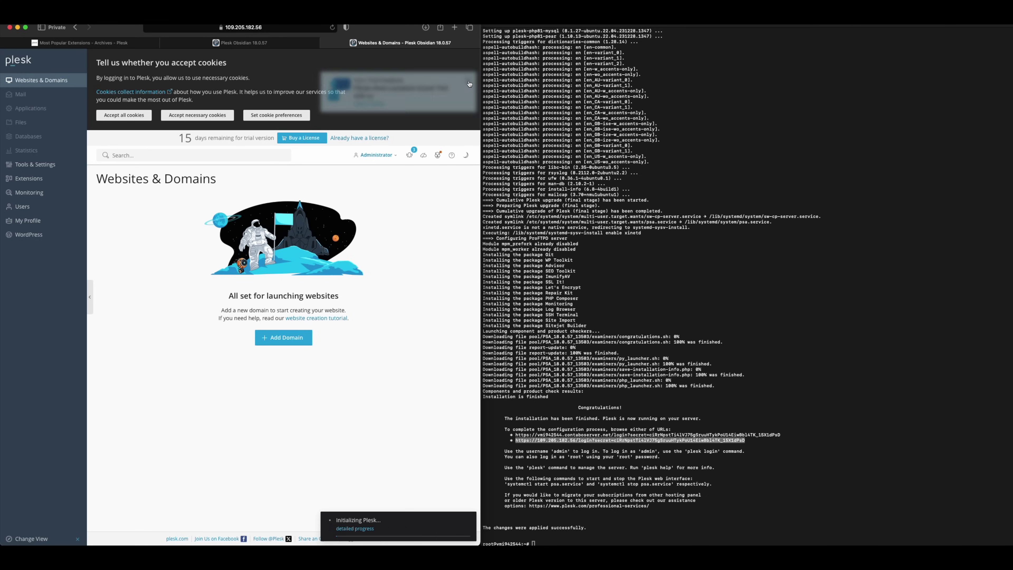
pyautogui.click(356, 527)
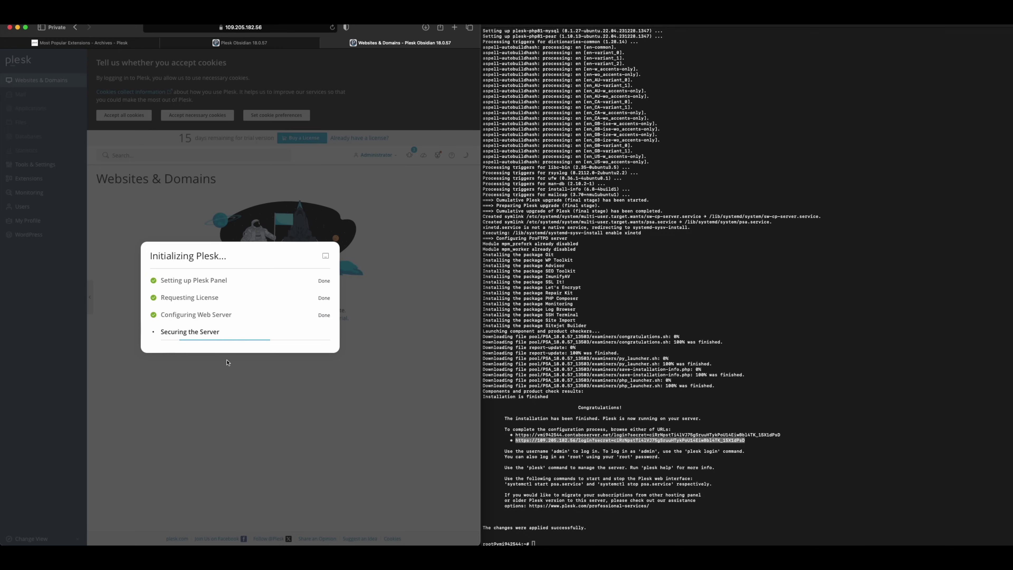
pyautogui.click(325, 256)
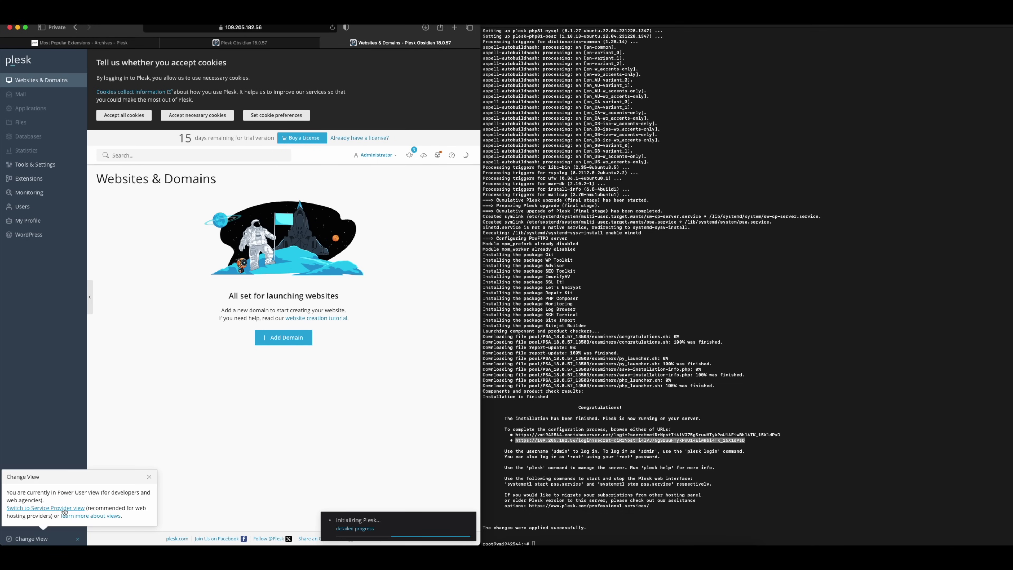
# Step: Switch the panel to Service Provider view and open the Subscriptions list
pyautogui.click(68, 511)
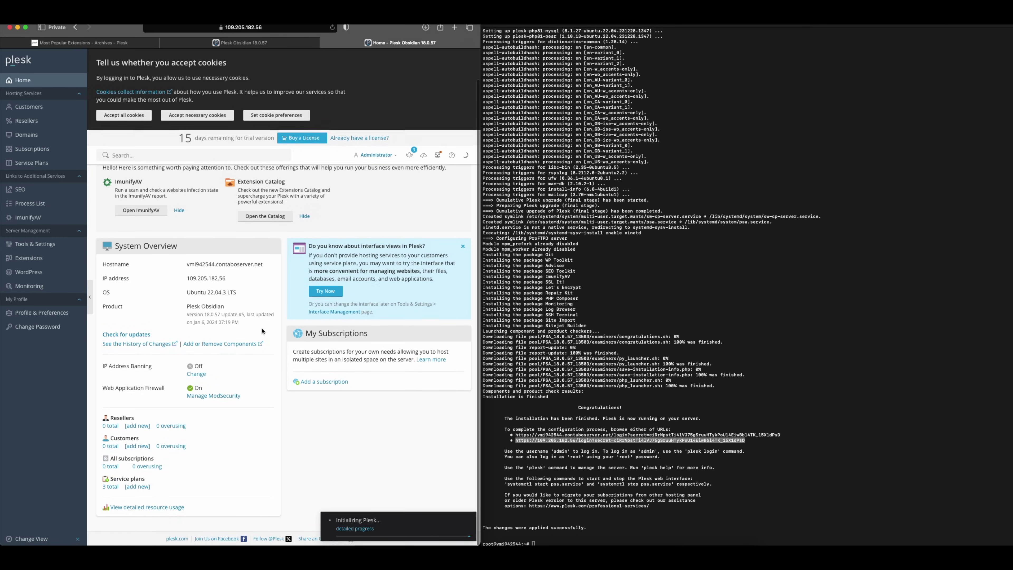
pyautogui.click(52, 149)
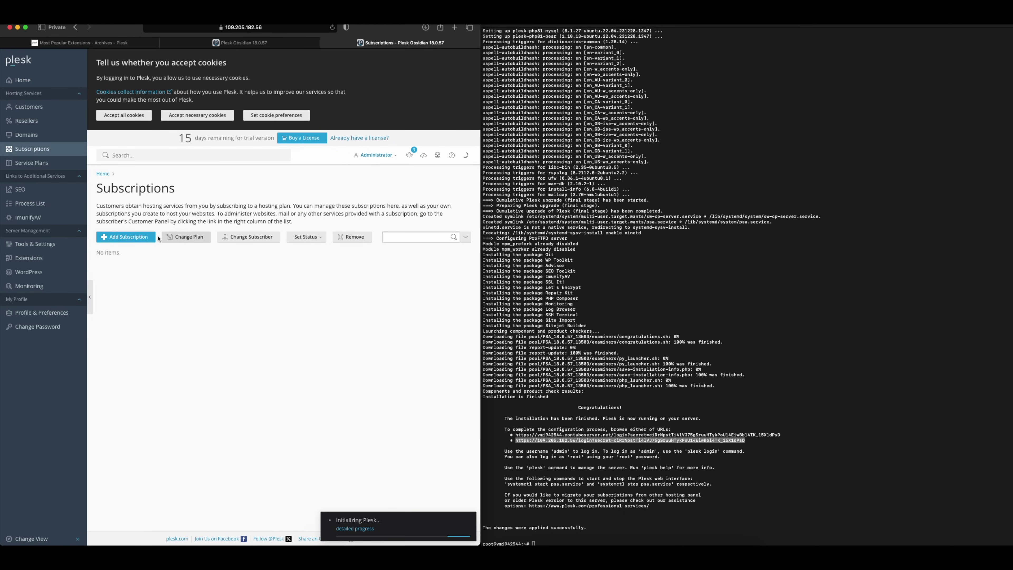
# Step: View the website creation options for a new subscription, close the form without choosing one and reload the page
pyautogui.click(129, 237)
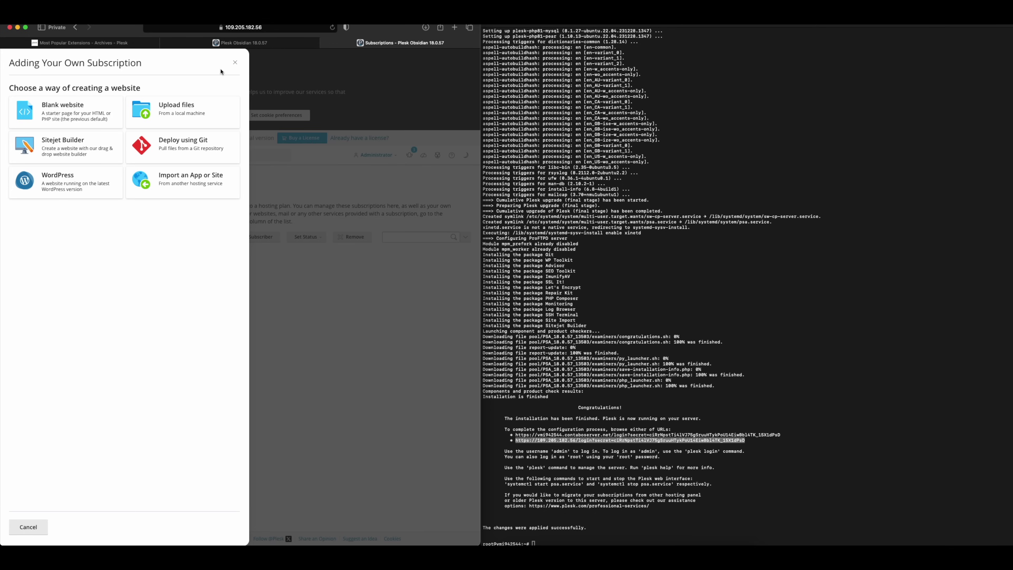
pyautogui.click(235, 62)
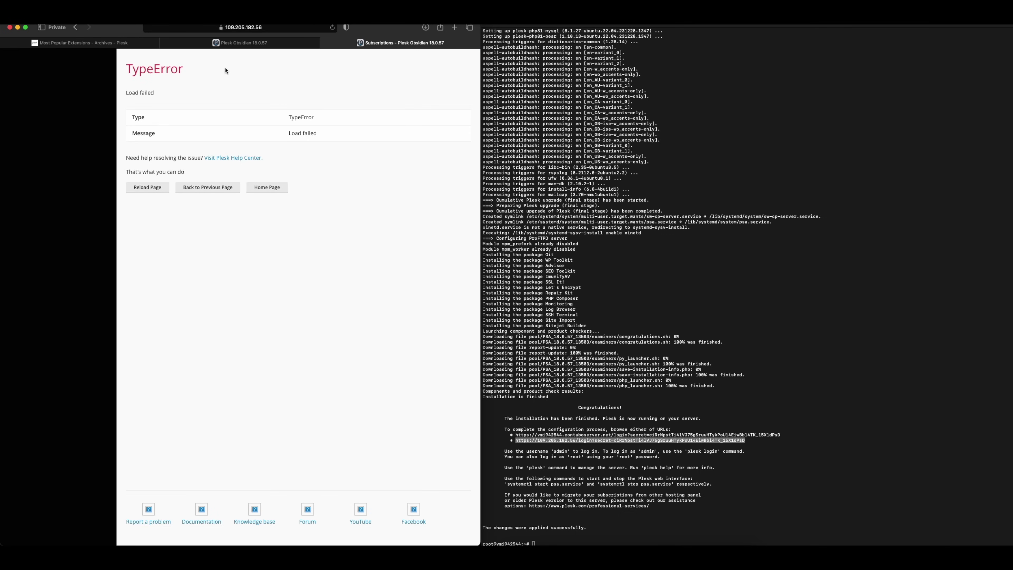
pyautogui.click(155, 190)
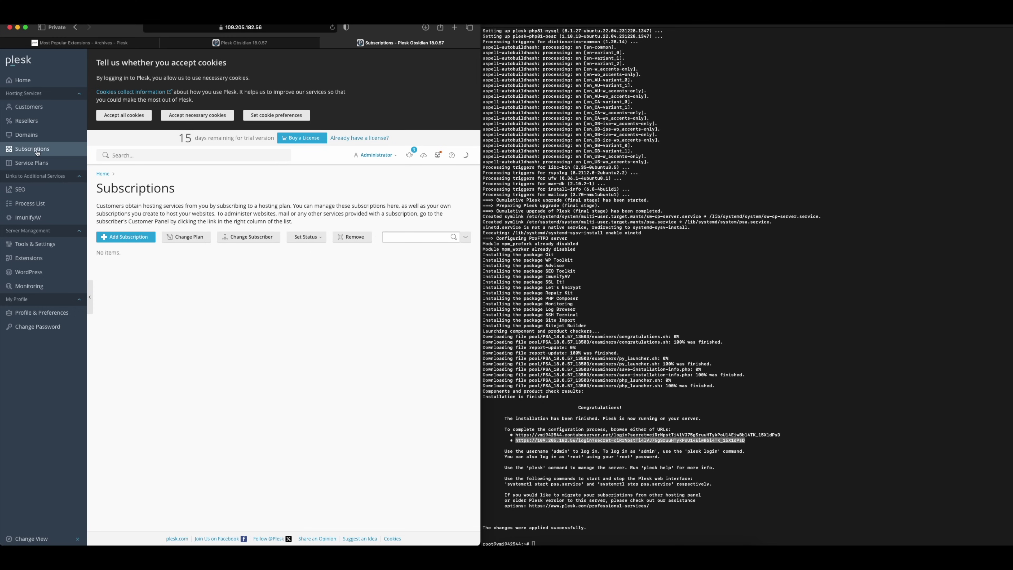
# Step: Open the Default Domain hosting plan from Service Plans and show all its available resources
pyautogui.click(40, 162)
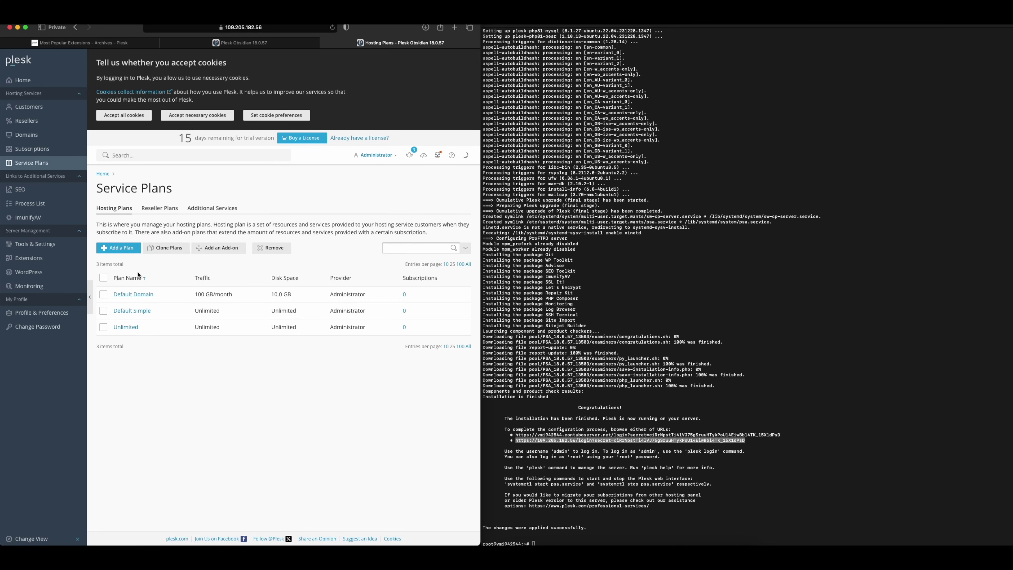
pyautogui.click(28, 139)
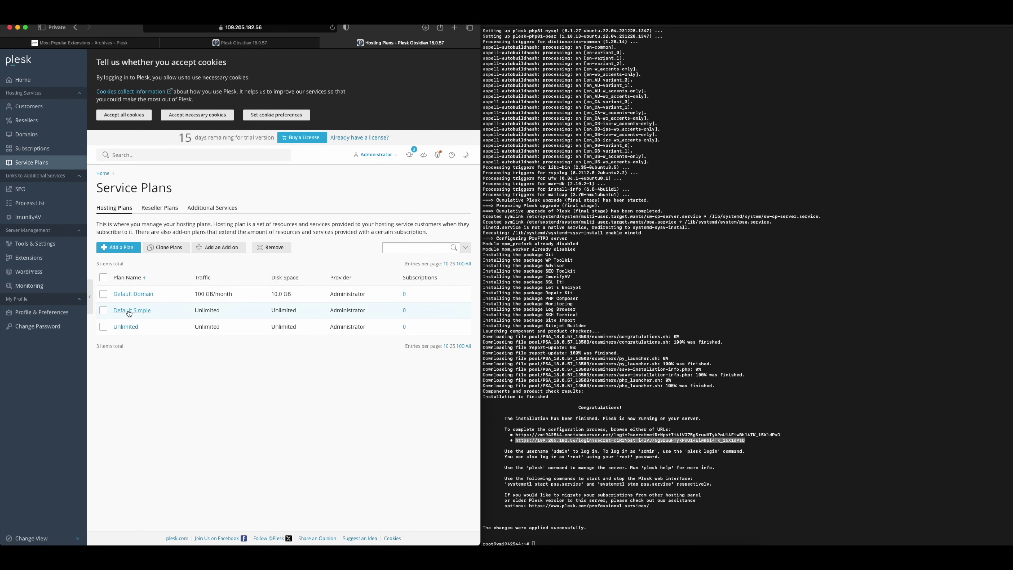
pyautogui.click(130, 294)
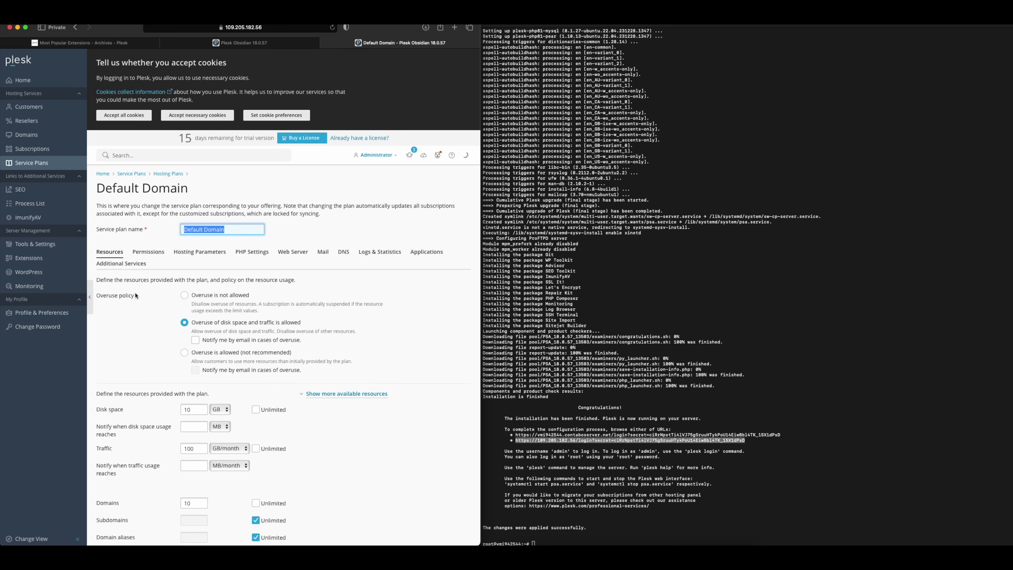
pyautogui.scroll(-4, 171, 299)
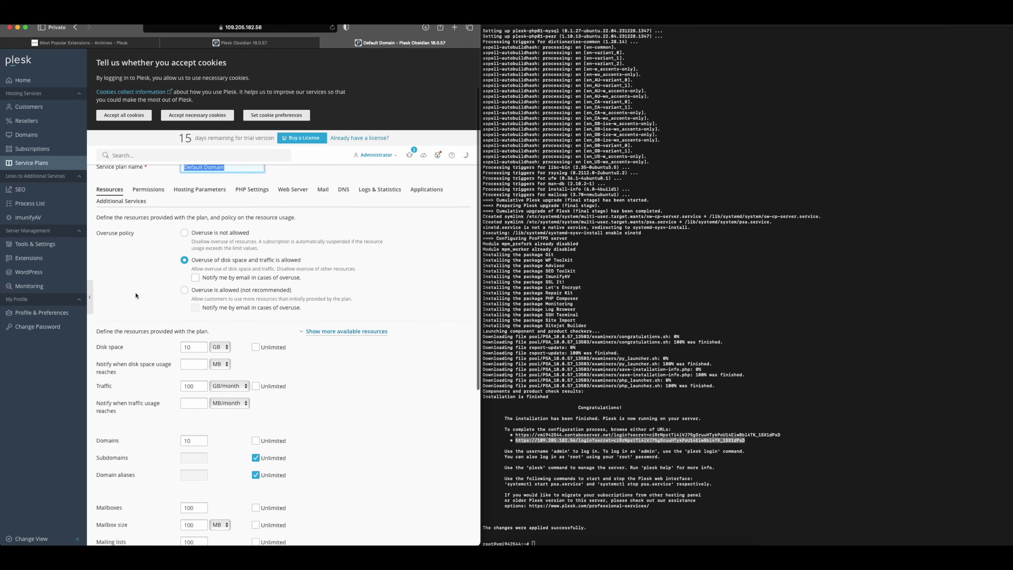
pyautogui.click(340, 324)
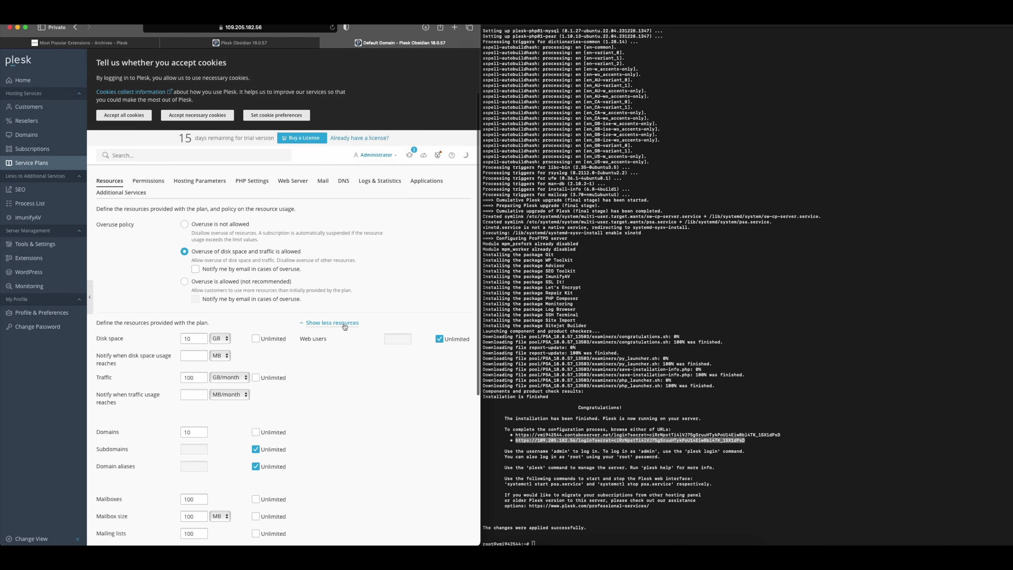
# Step: Examine the Default Domain plan's disk space and traffic limits and their usage notification settings
pyautogui.scroll(-5, 330, 345)
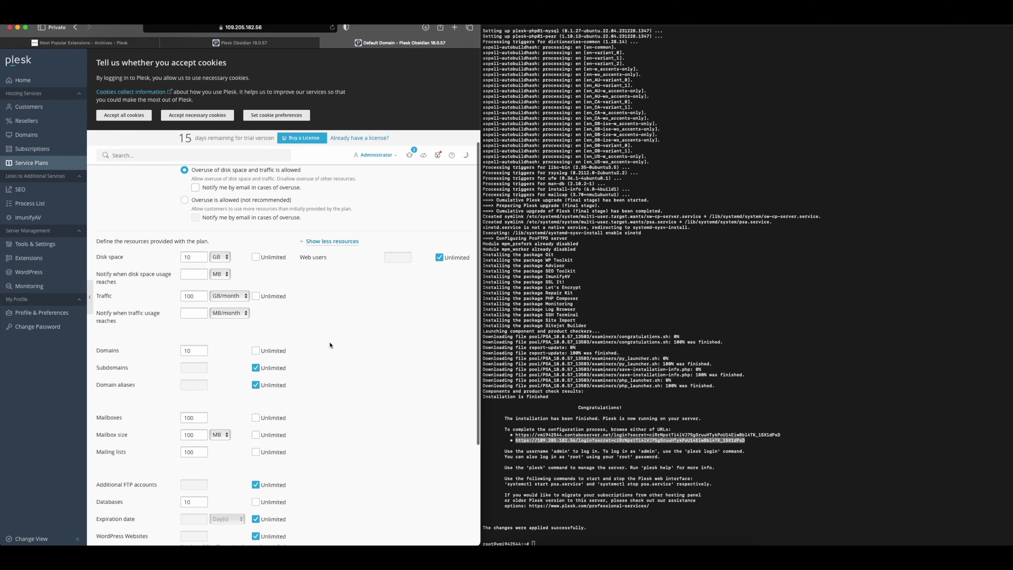
pyautogui.scroll(-1, 314, 344)
pyautogui.moveTo(96, 238); pyautogui.dragTo(95, 259)
pyautogui.click(98, 261)
pyautogui.click(96, 260)
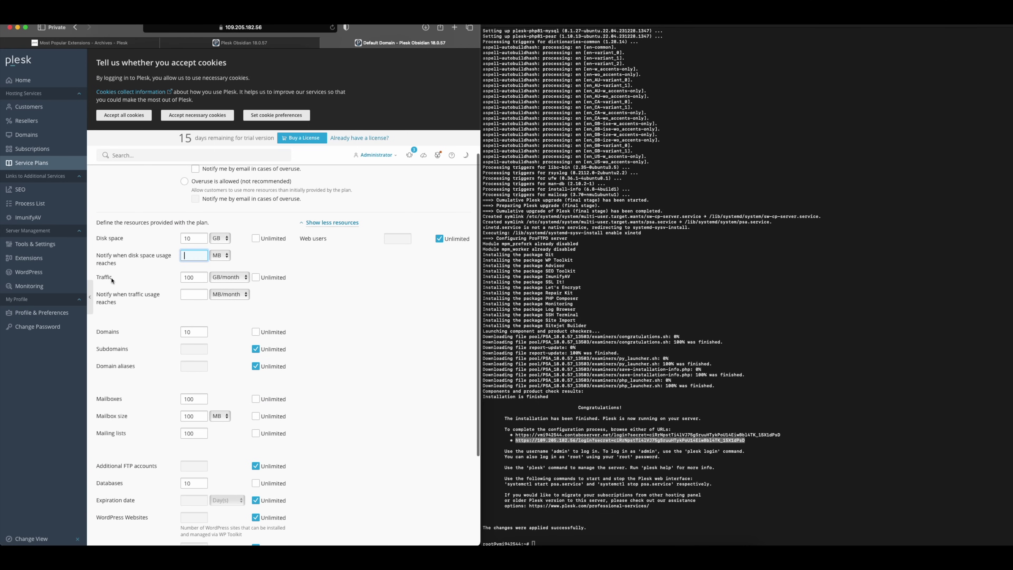
pyautogui.scroll(-1, 122, 310)
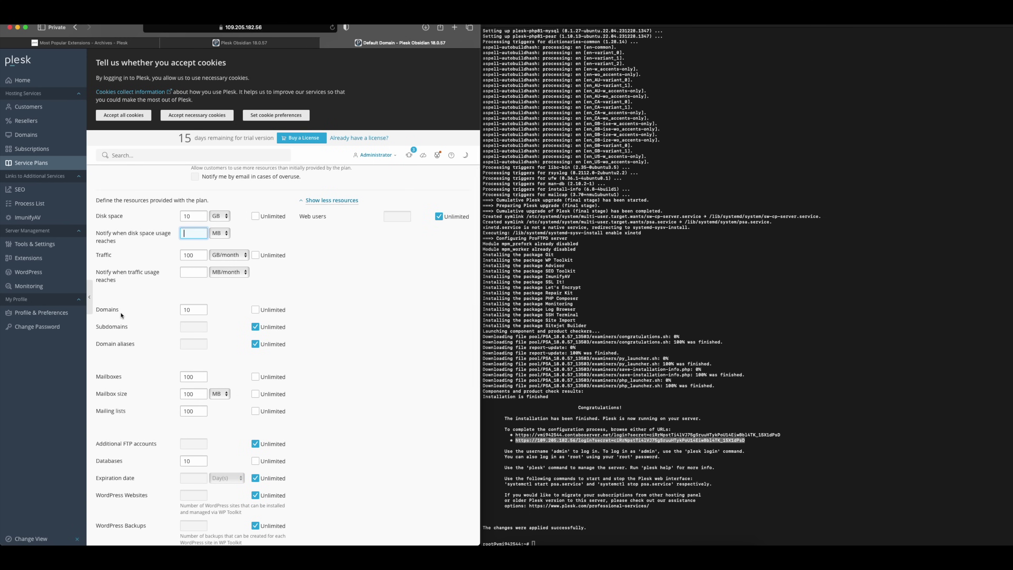
# Step: Examine the plan's domain, mailbox and mailbox size limits and the remaining resources down to the WordPress options
pyautogui.moveTo(119, 310); pyautogui.dragTo(98, 311)
pyautogui.scroll(1, 167, 314)
pyautogui.click(255, 318)
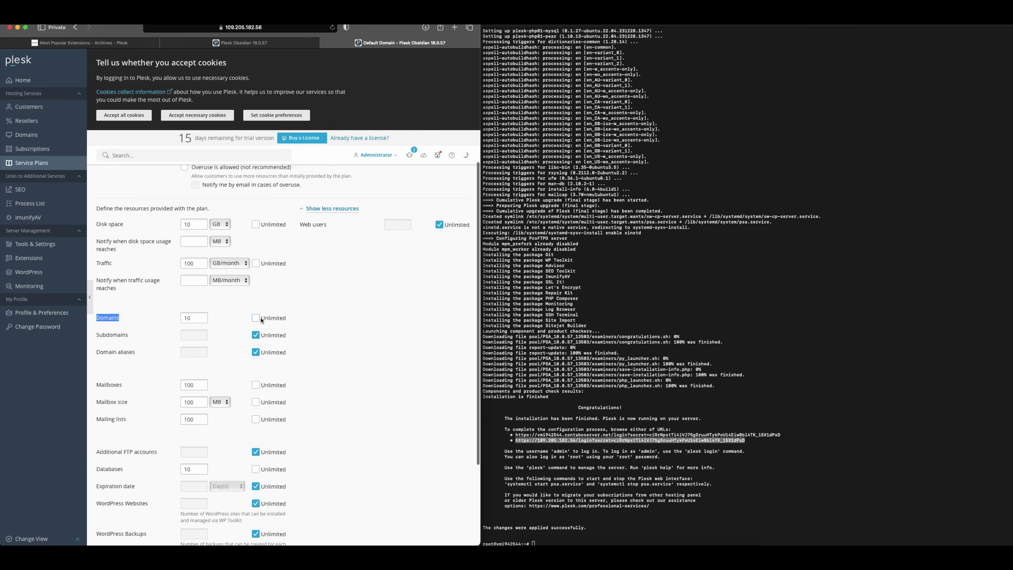
pyautogui.click(255, 318)
pyautogui.scroll(-2, 123, 367)
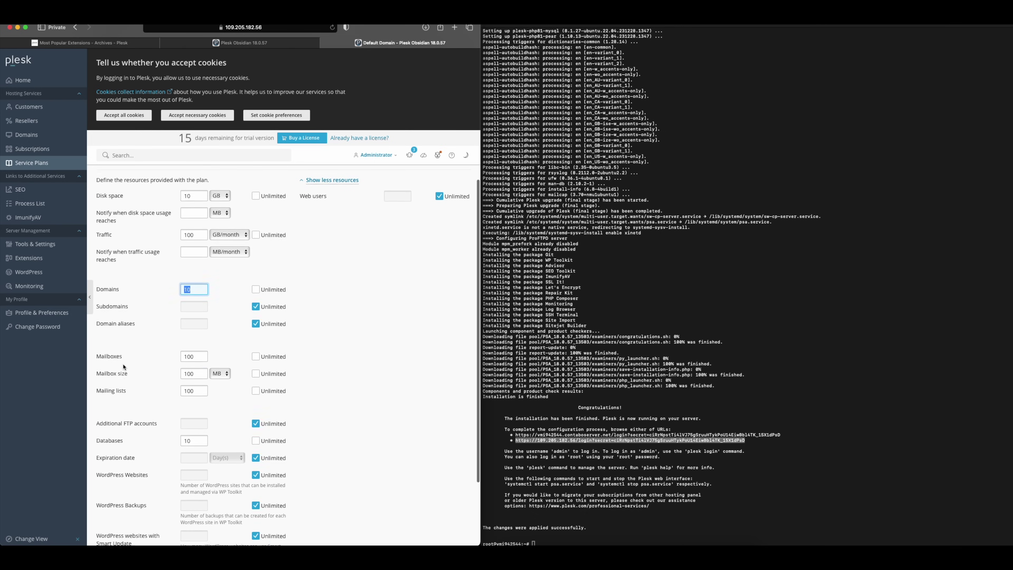
pyautogui.moveTo(127, 367); pyautogui.dragTo(96, 369)
pyautogui.click(127, 368)
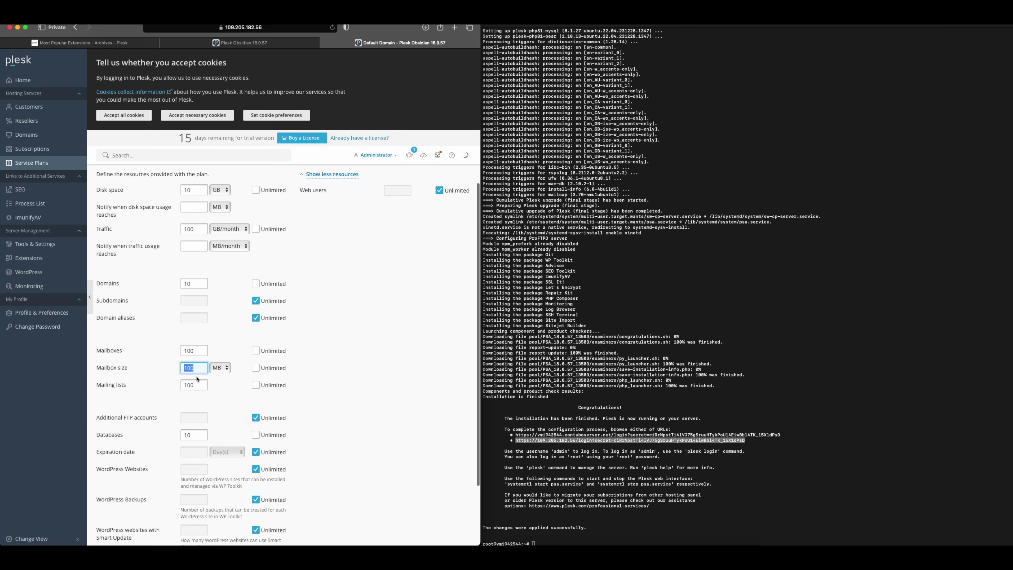
pyautogui.scroll(-5, 189, 382)
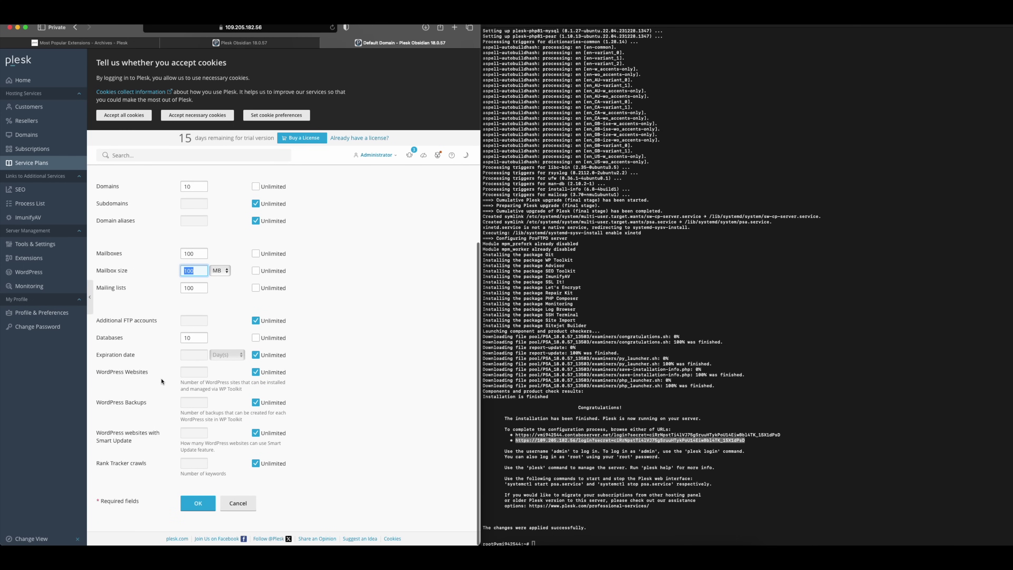
# Step: Open the plan's permissions and review those for SSH access, DNS zone, PHP version, spam filter and backups
pyautogui.scroll(15, 161, 381)
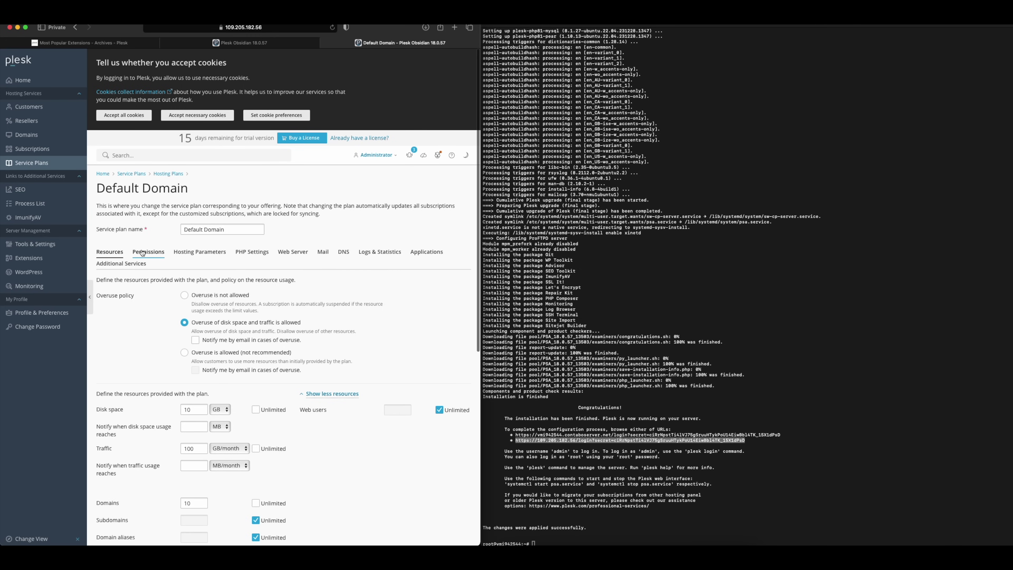
pyautogui.click(145, 255)
pyautogui.scroll(-3, 141, 334)
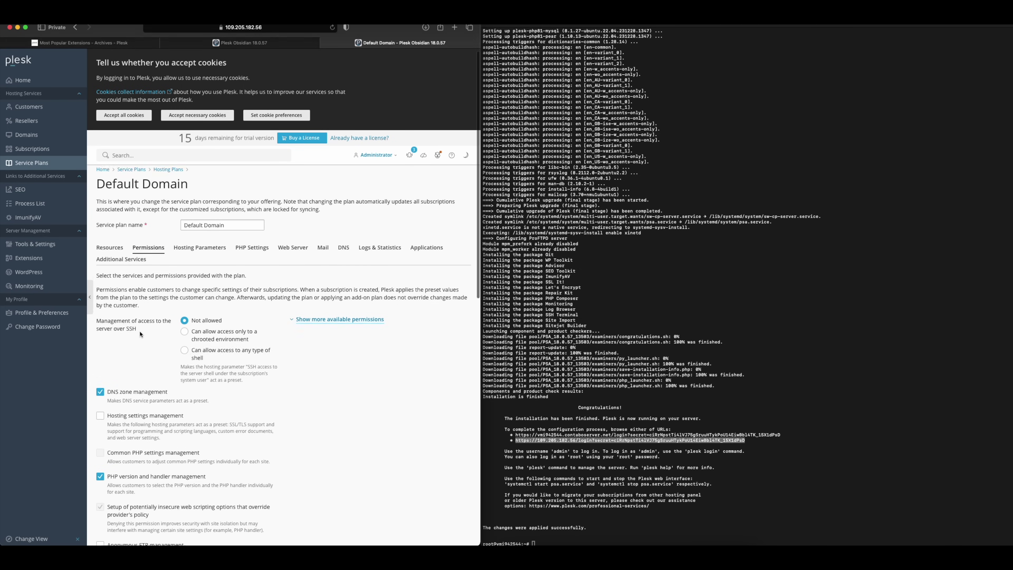
pyautogui.scroll(-1, 140, 333)
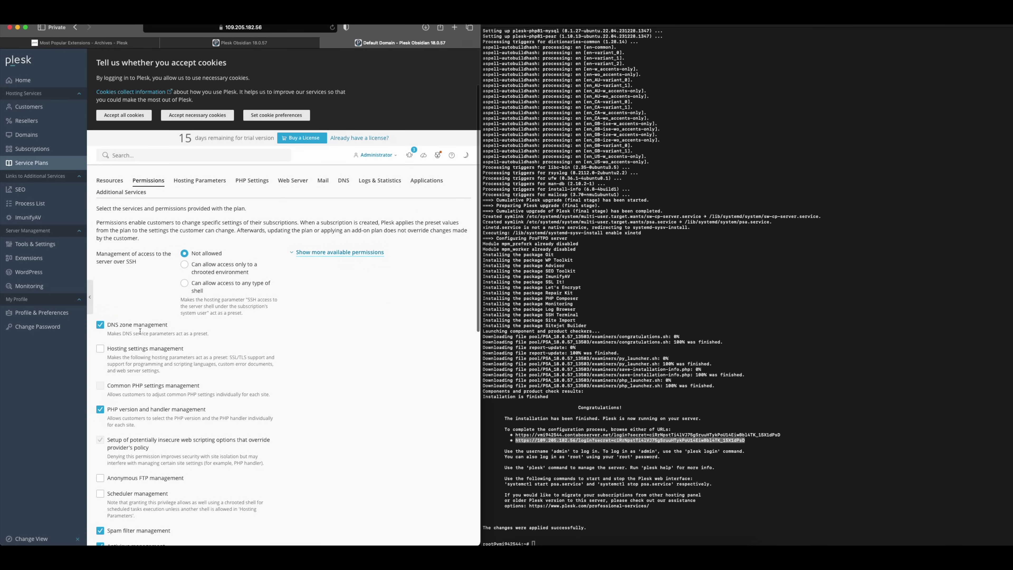
pyautogui.scroll(-1, 141, 332)
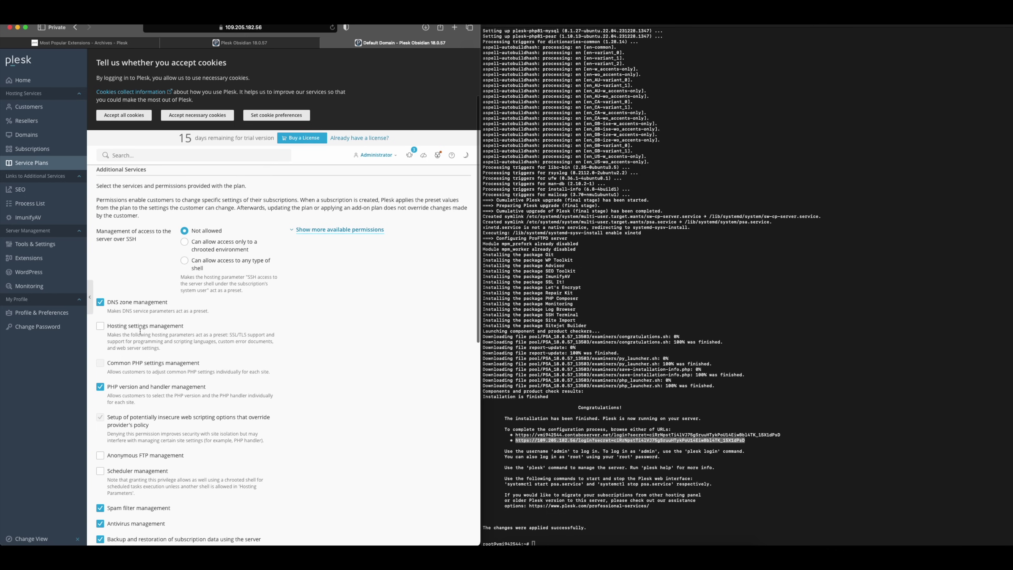
pyautogui.scroll(-3, 140, 332)
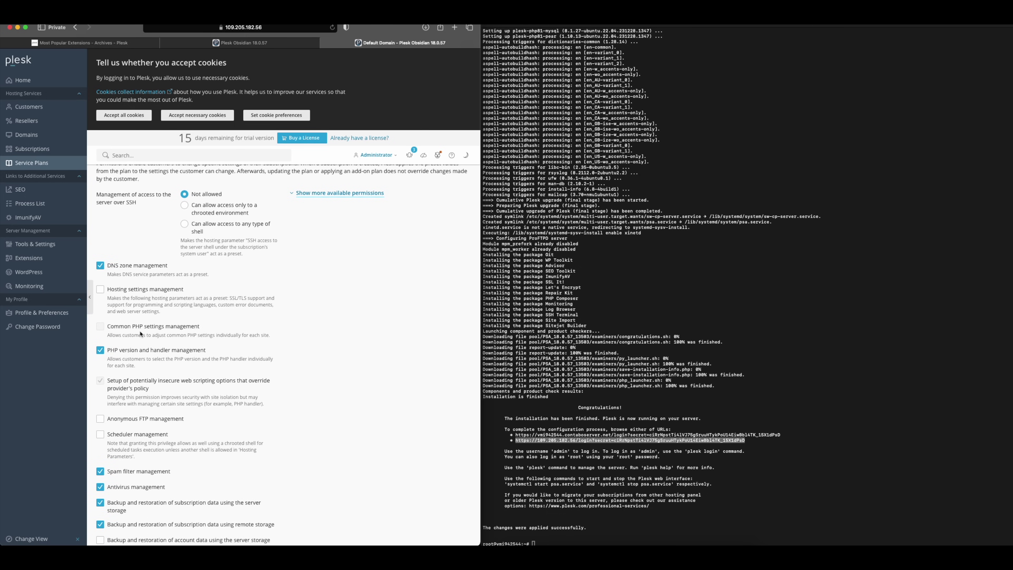
pyautogui.scroll(-2, 140, 334)
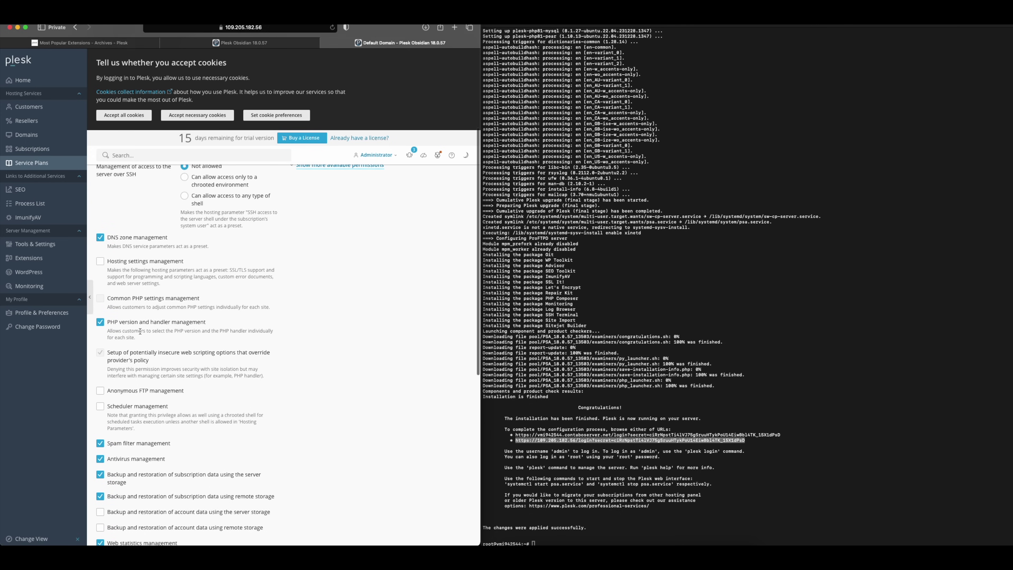
pyautogui.scroll(-7, 140, 332)
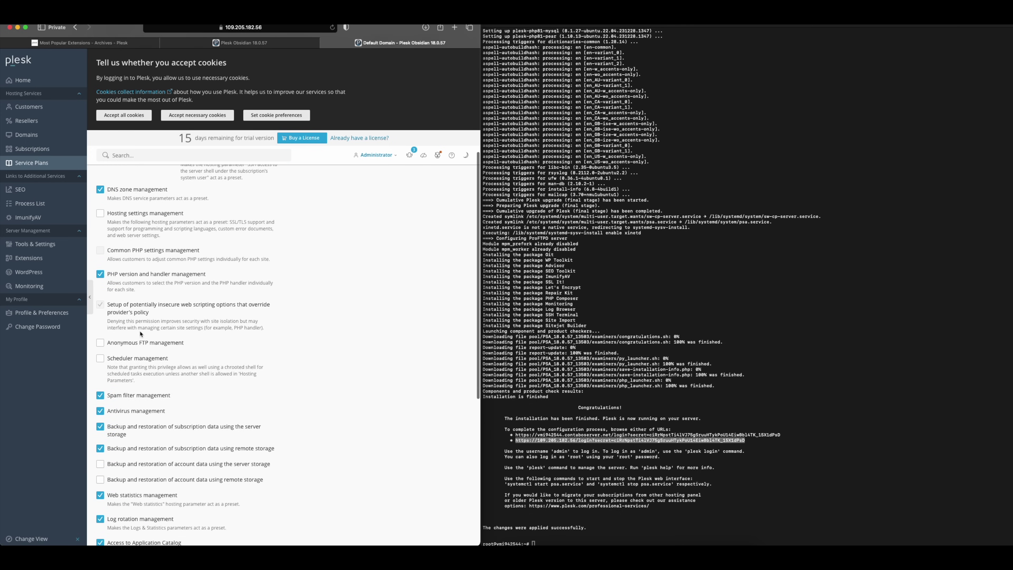
pyautogui.scroll(-5, 140, 333)
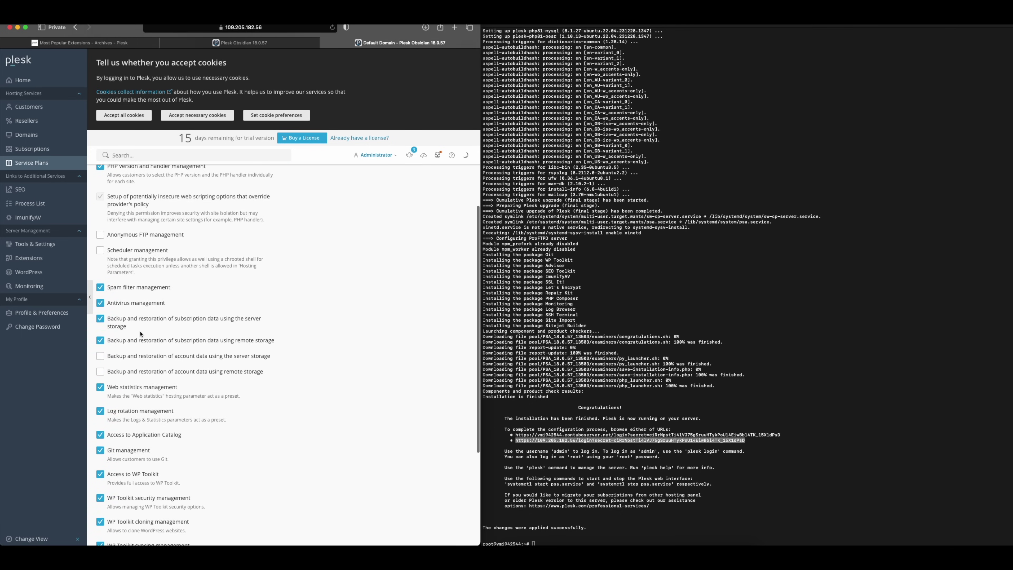
# Step: Review the plan's WP Toolkit permissions for access, security, cloning and syncing, plus the Sitejet Builder permissions
pyautogui.scroll(-1, 140, 334)
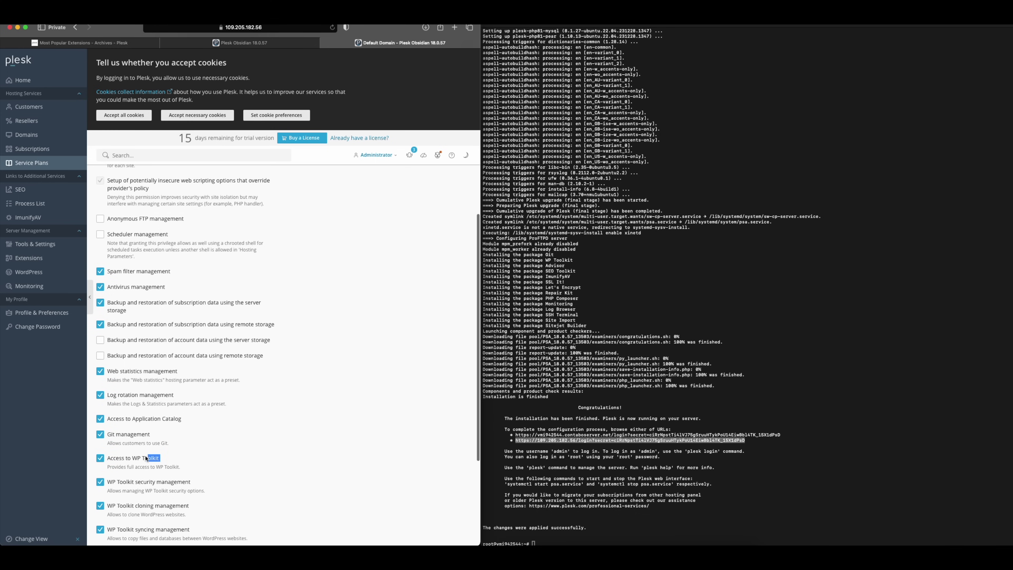
pyautogui.scroll(-3, 171, 454)
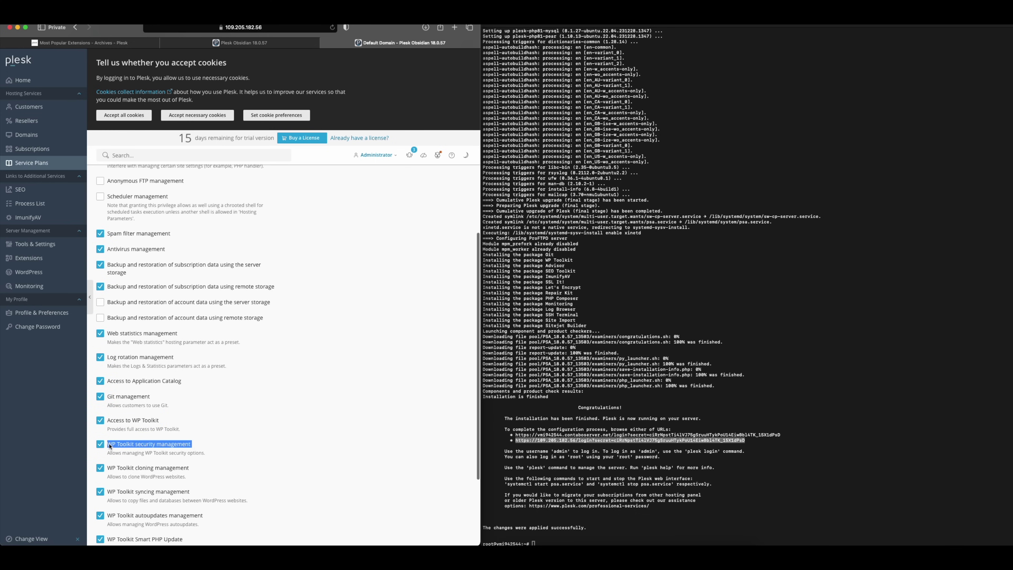
pyautogui.scroll(-1, 229, 455)
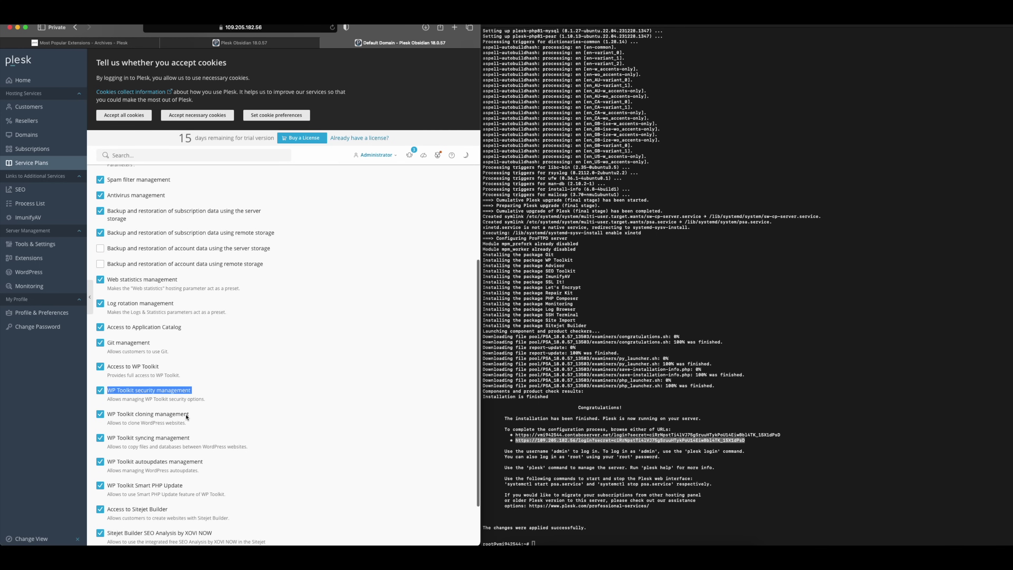
pyautogui.moveTo(190, 414); pyautogui.dragTo(107, 415)
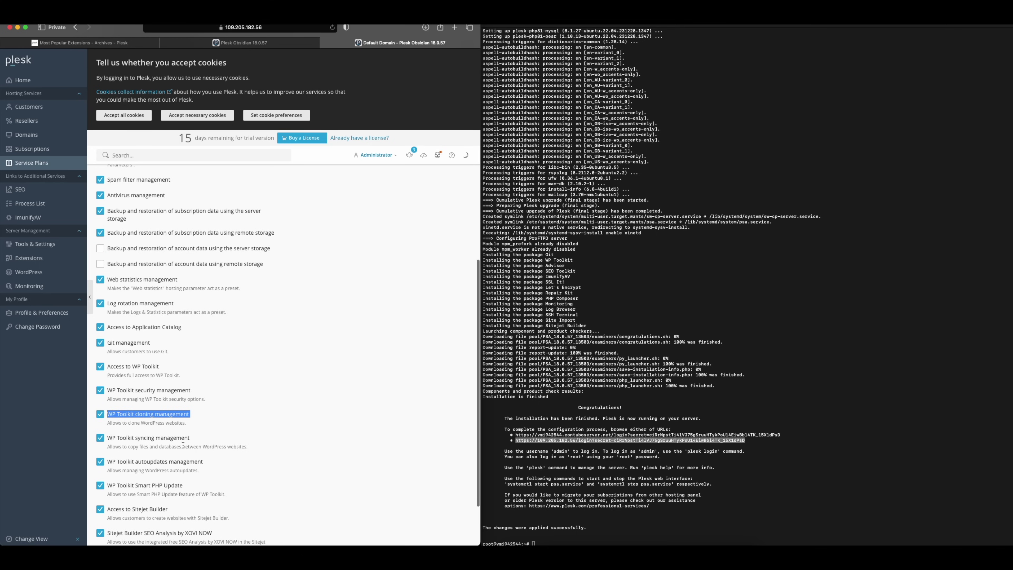
pyautogui.scroll(-3, 183, 445)
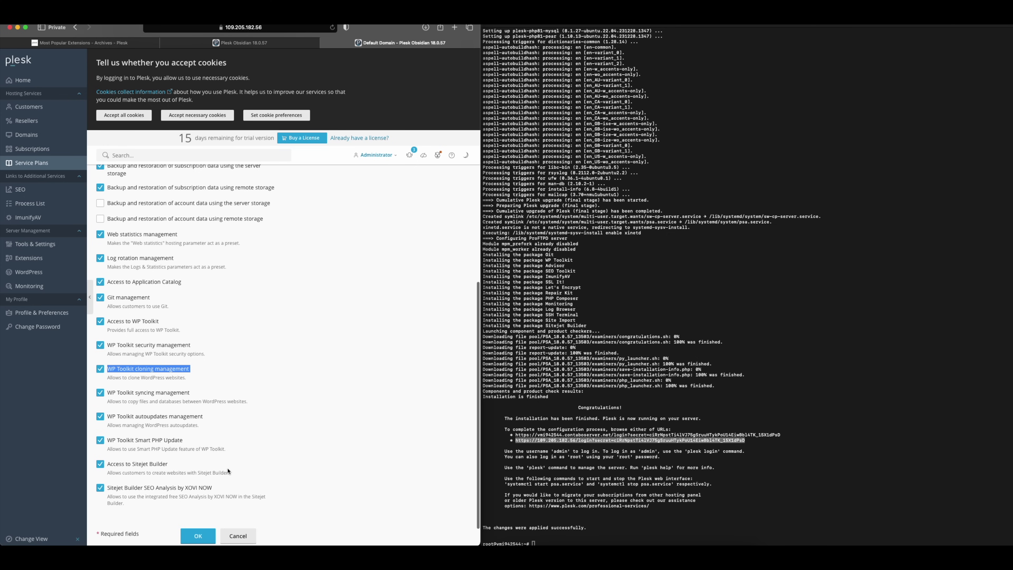
# Step: Open the plan's hosting parameters and review the general properties, scripting options and default MySQL database server choices
pyautogui.scroll(15, 225, 470)
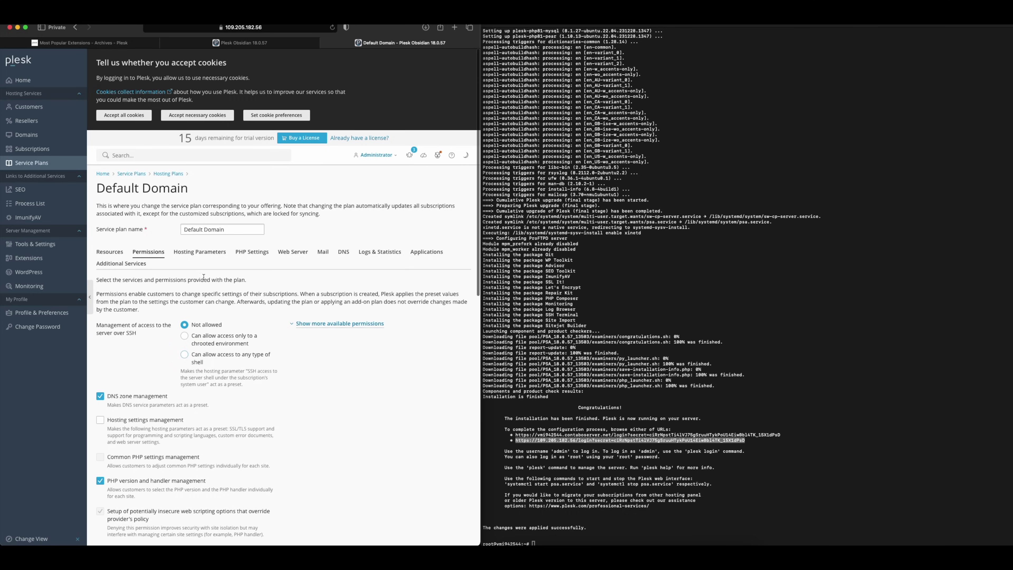
pyautogui.click(202, 259)
pyautogui.scroll(-3, 232, 343)
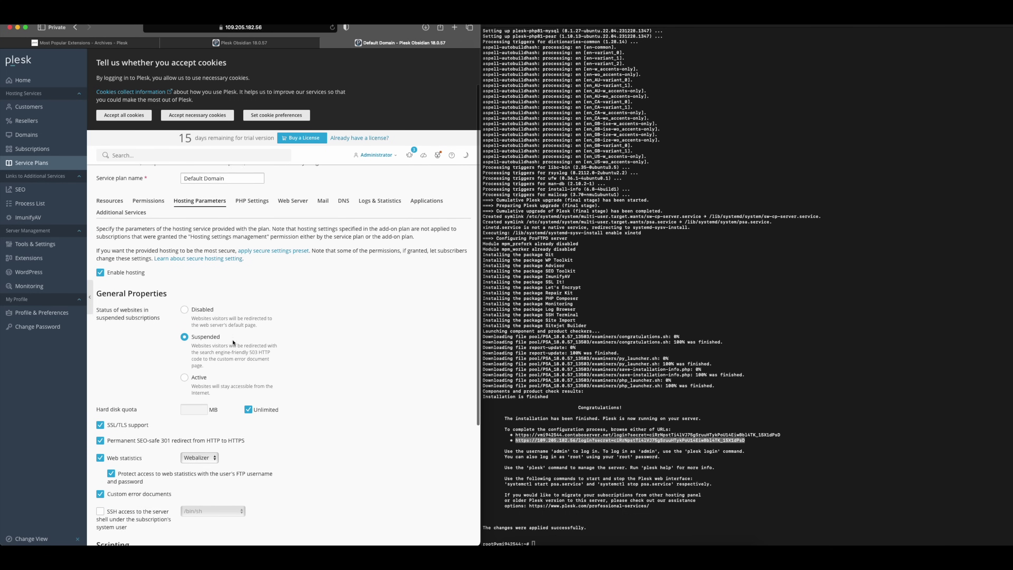
pyautogui.scroll(-4, 235, 340)
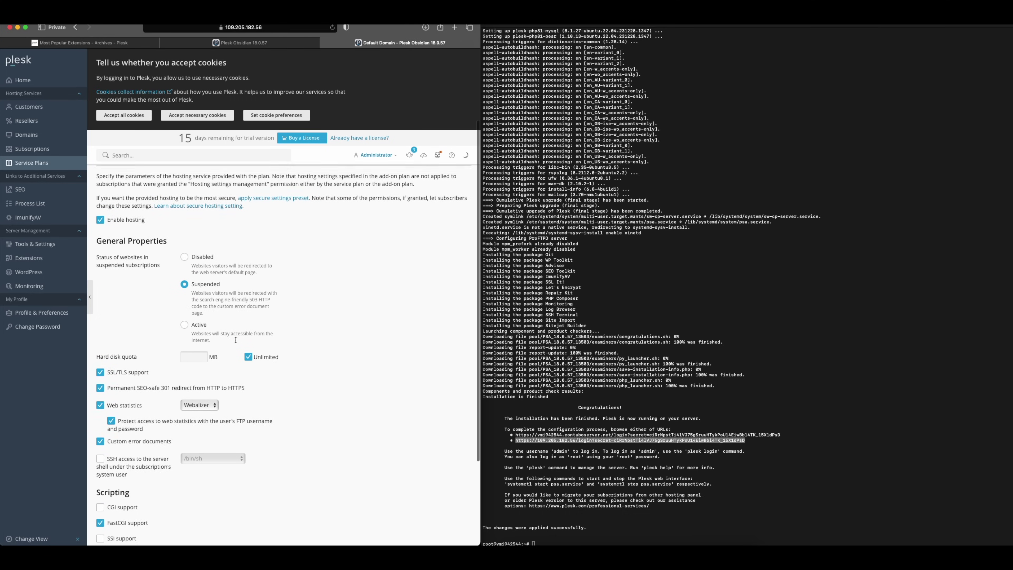
pyautogui.scroll(-6, 238, 349)
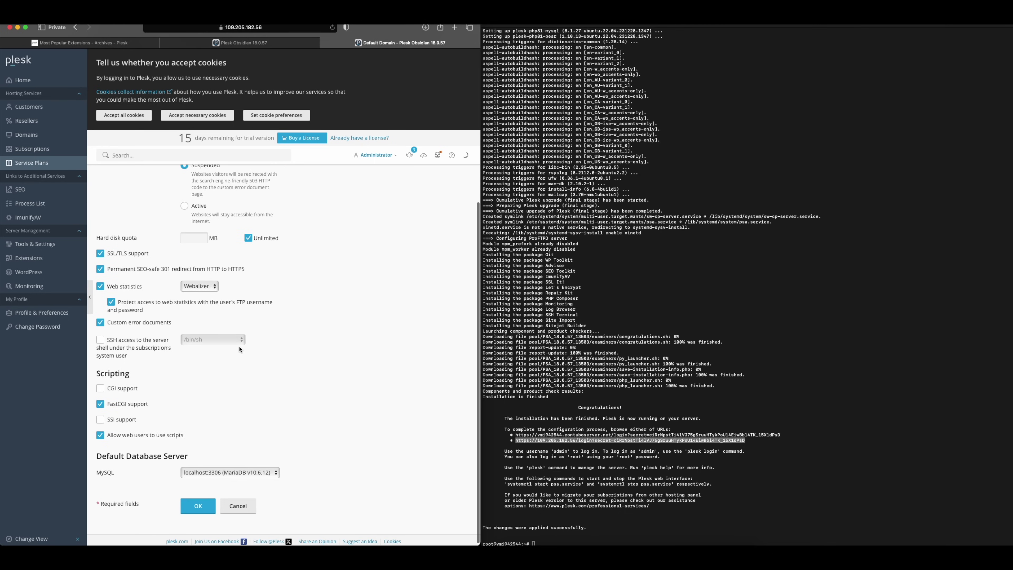
pyautogui.click(269, 472)
pyautogui.click(279, 468)
pyautogui.click(197, 505)
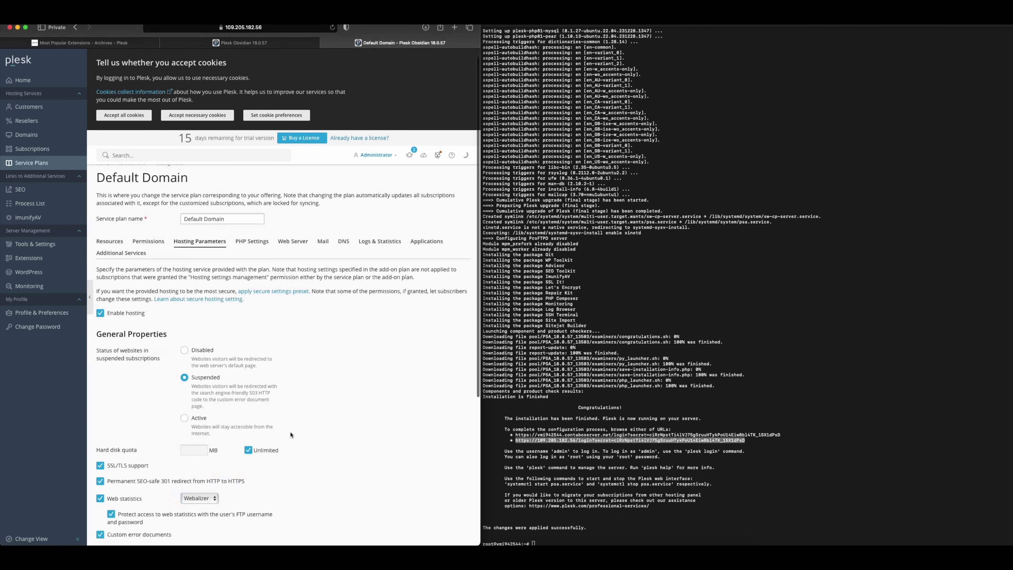
# Step: Open the plan's PHP settings and review the performance, common, PHP-FPM and additional directive sections
pyautogui.click(251, 252)
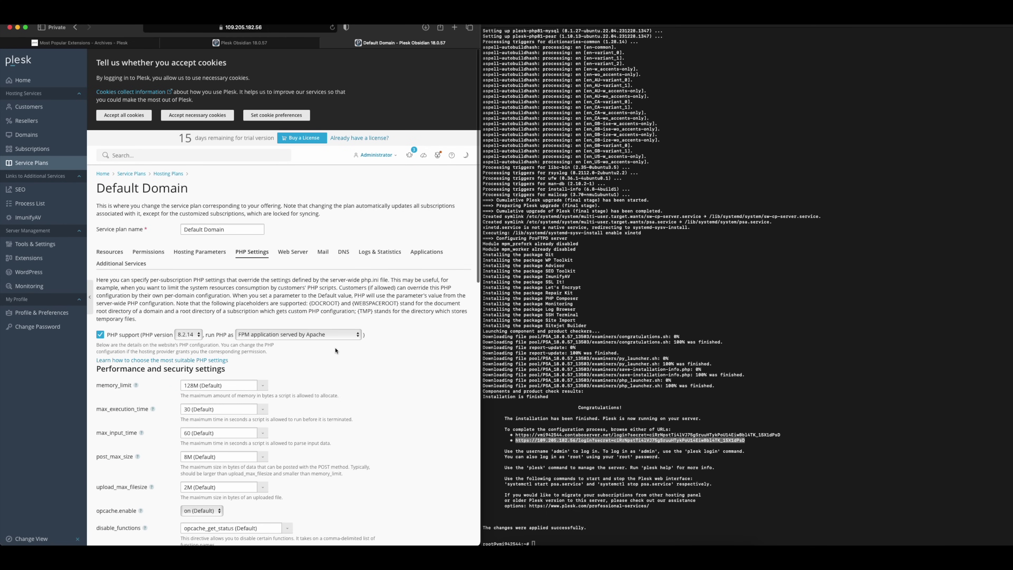
pyautogui.scroll(-5, 335, 352)
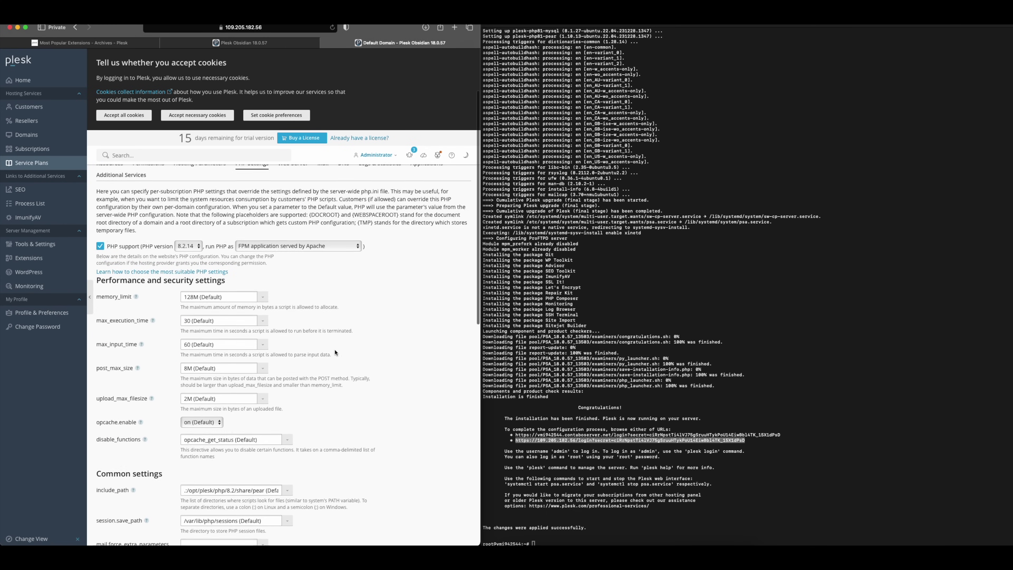
pyautogui.scroll(-4, 335, 350)
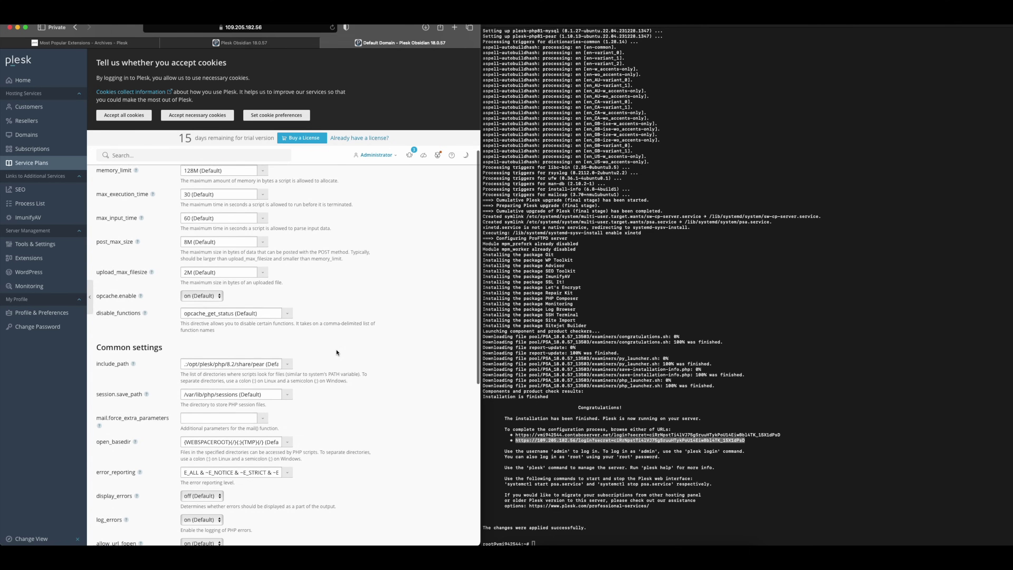
pyautogui.scroll(-9, 336, 352)
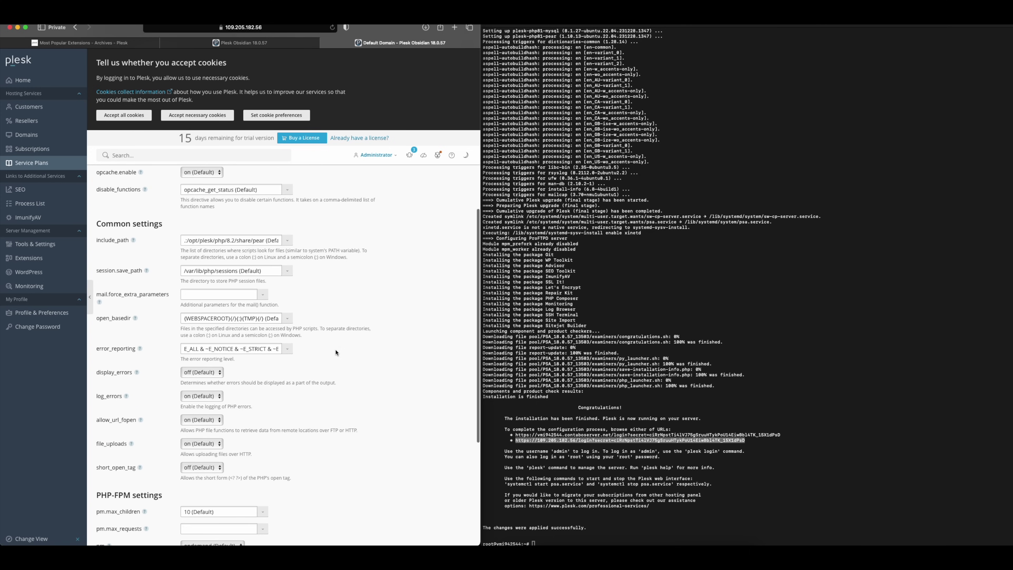
pyautogui.scroll(-3, 336, 352)
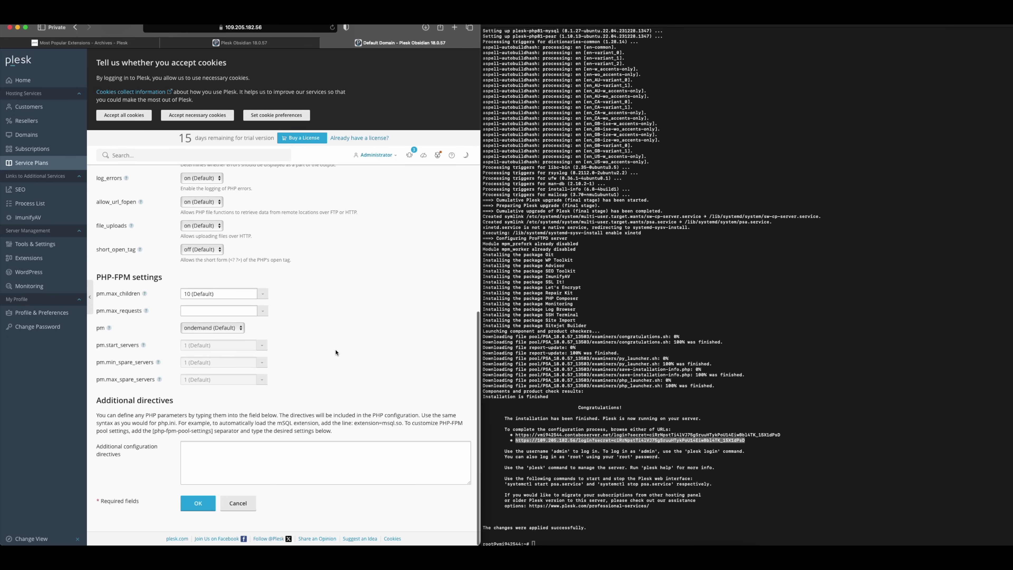
pyautogui.scroll(1, 336, 353)
# Step: Enable providing only selected applications for the plan and browse the list of available applications
pyautogui.scroll(15, 335, 352)
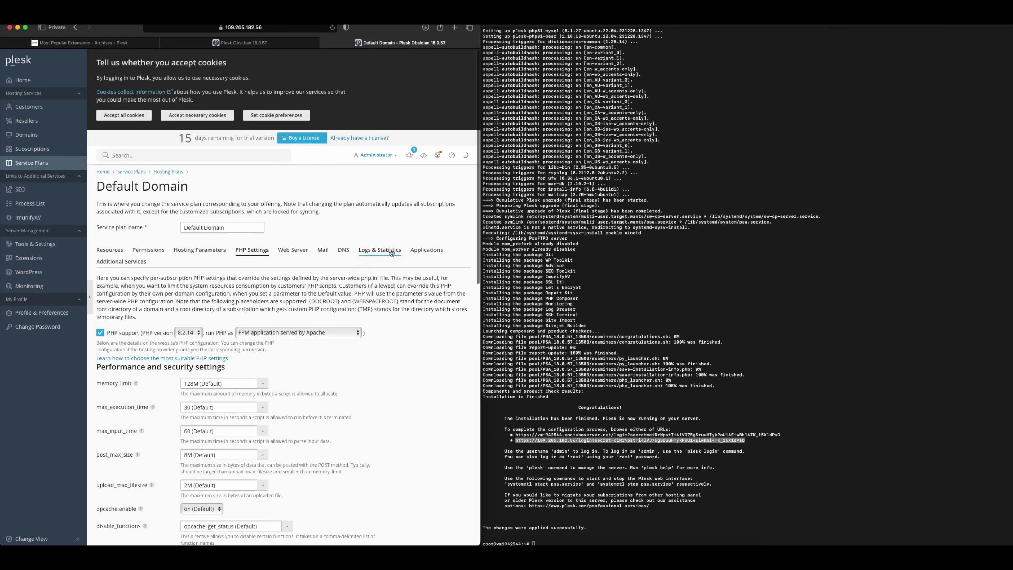
pyautogui.click(415, 249)
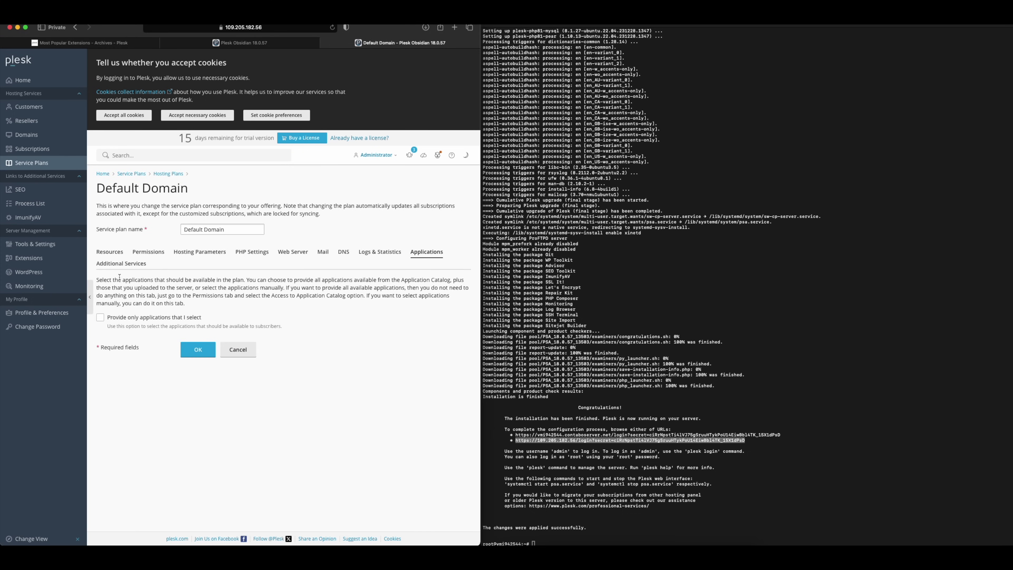
pyautogui.click(143, 317)
pyautogui.scroll(-5, 225, 404)
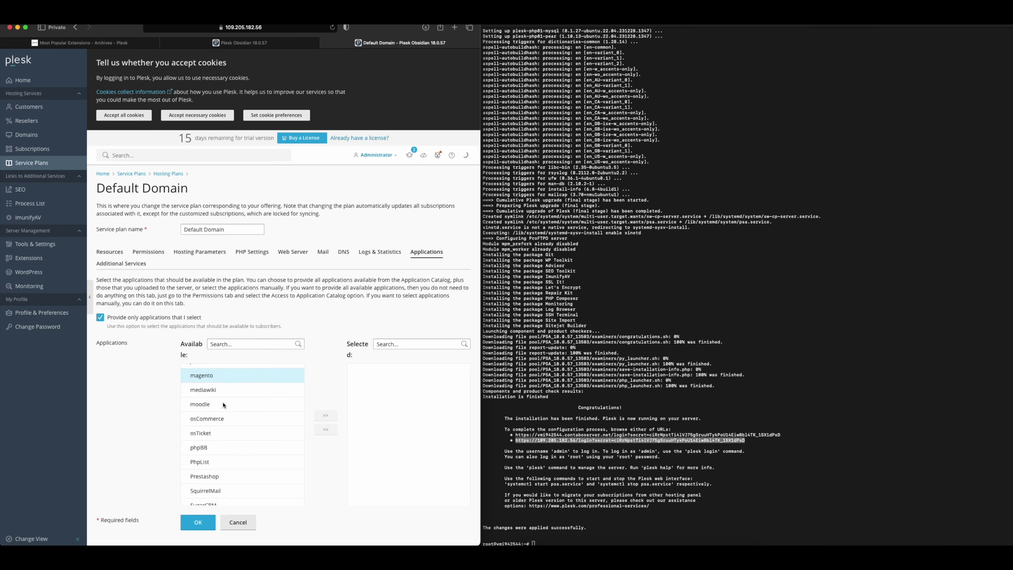
pyautogui.scroll(-2, 225, 404)
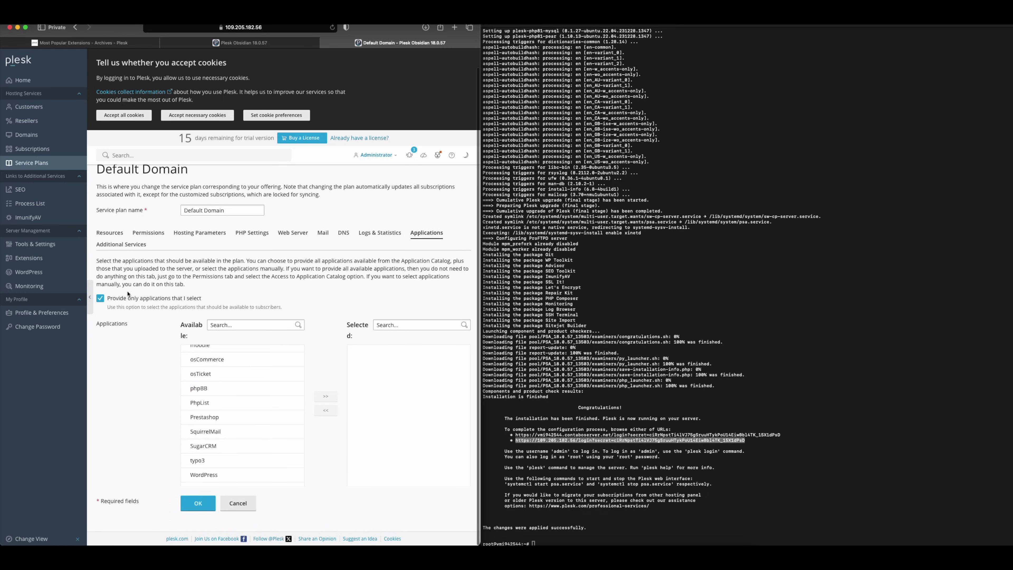
# Step: In the plan's additional services, check the WP Toolkit options and set SSL It! to "Keep websites secured with free SSL/TLS certificates"
pyautogui.click(115, 244)
pyautogui.click(234, 296)
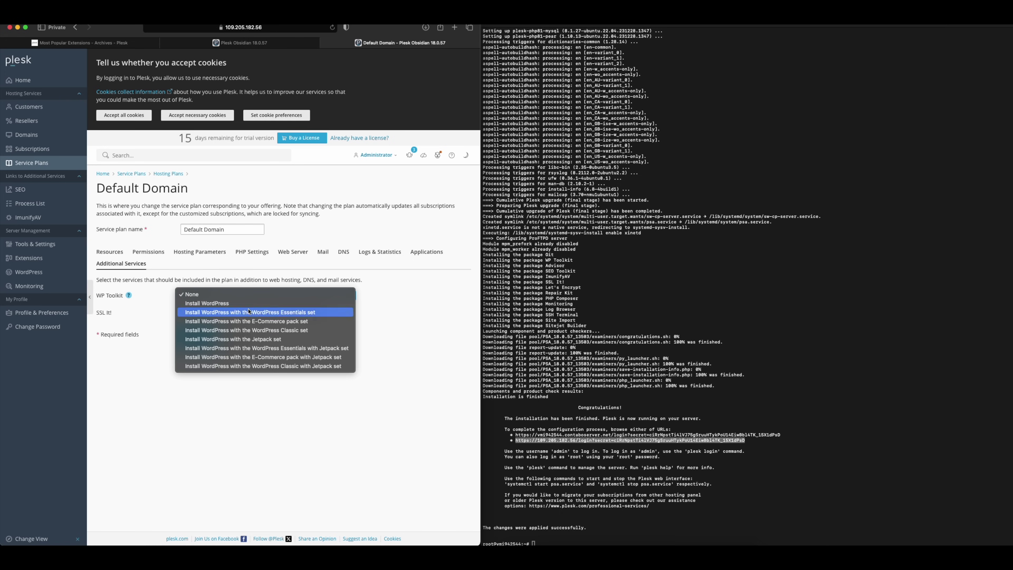
pyautogui.click(280, 366)
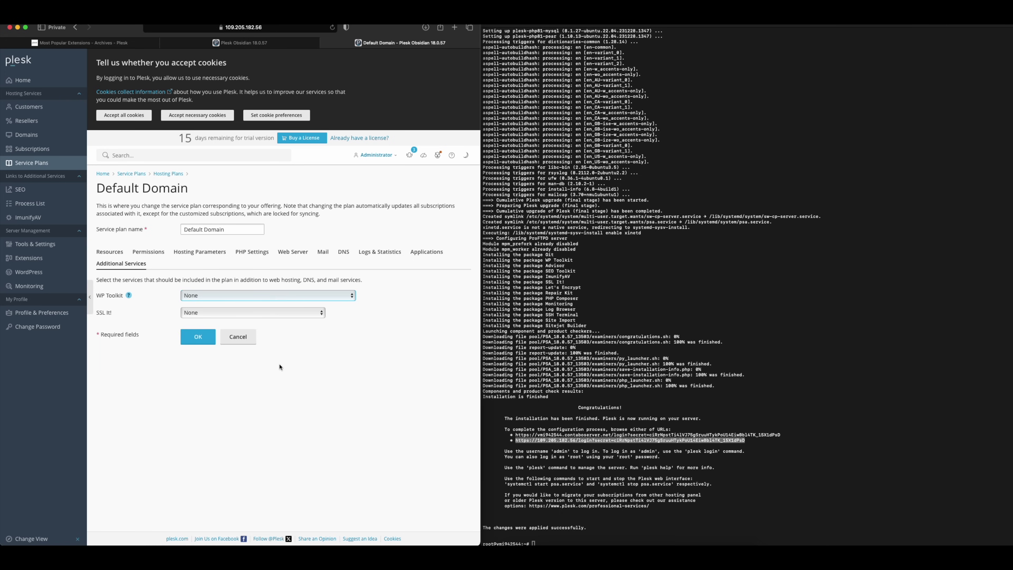
pyautogui.click(241, 312)
pyautogui.click(216, 321)
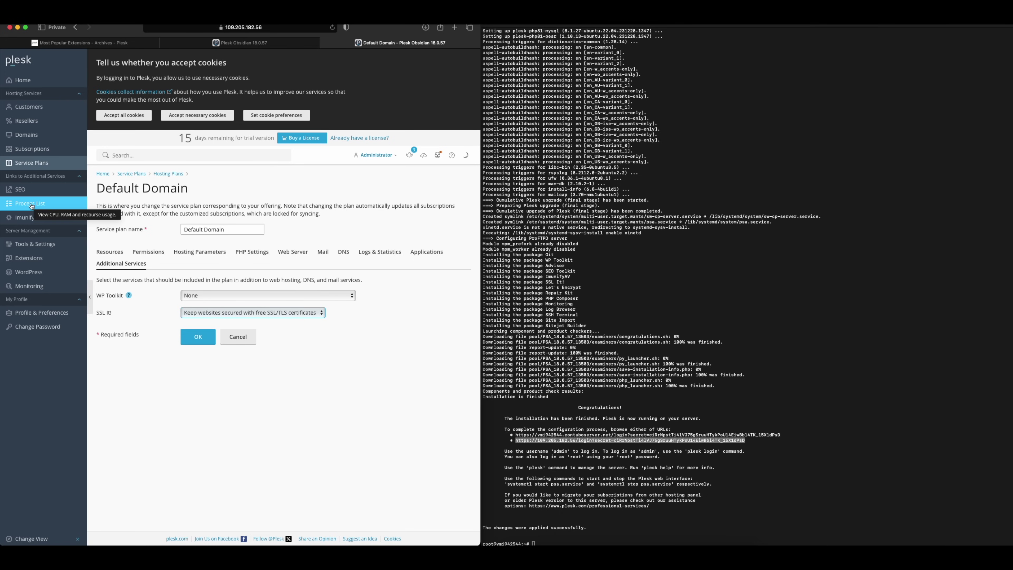
# Step: Add the domain amberit.eu as a WordPress website in a new subscription, keeping the proposed webspace settings
pyautogui.click(35, 133)
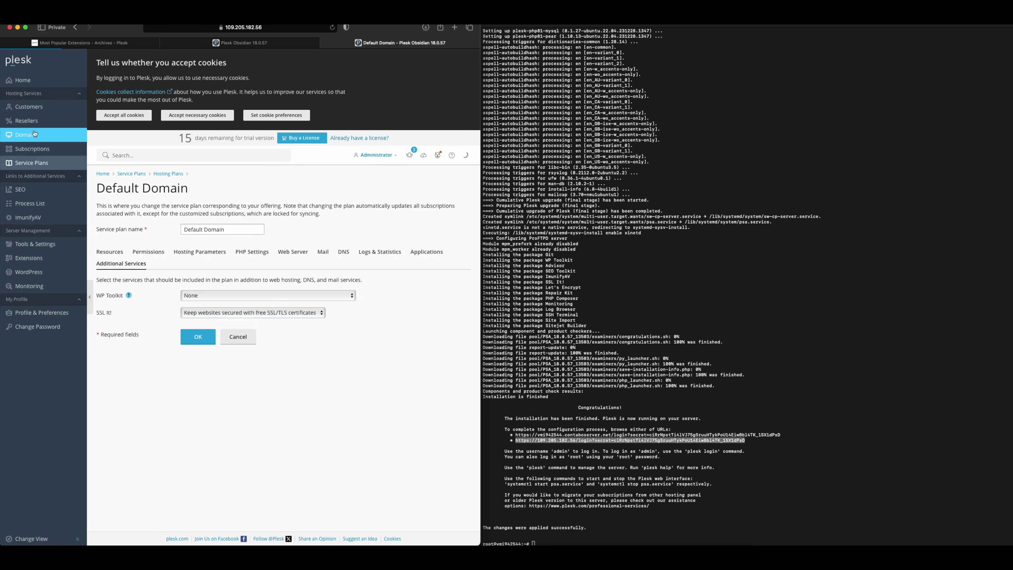
pyautogui.click(130, 258)
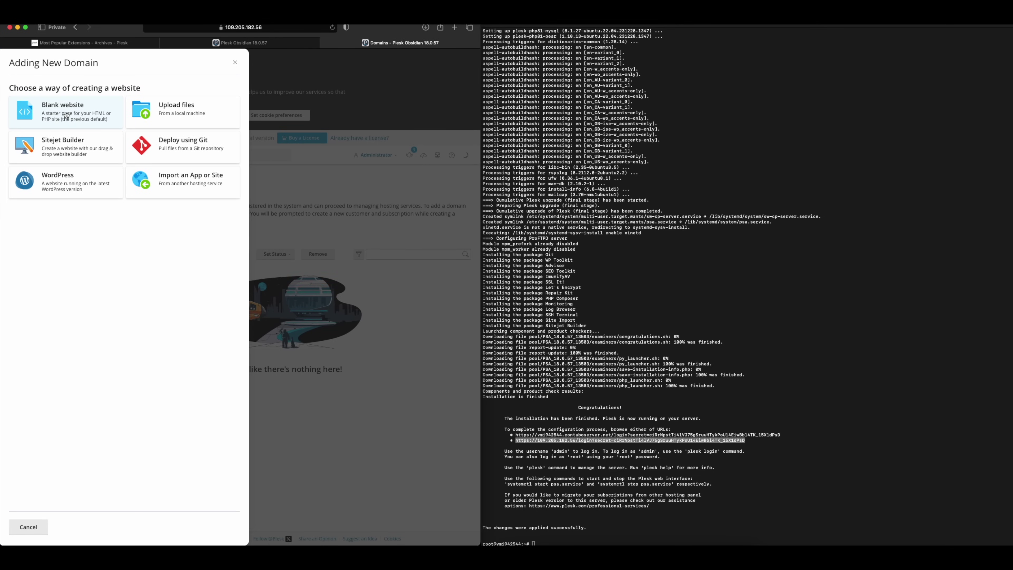
pyautogui.click(67, 115)
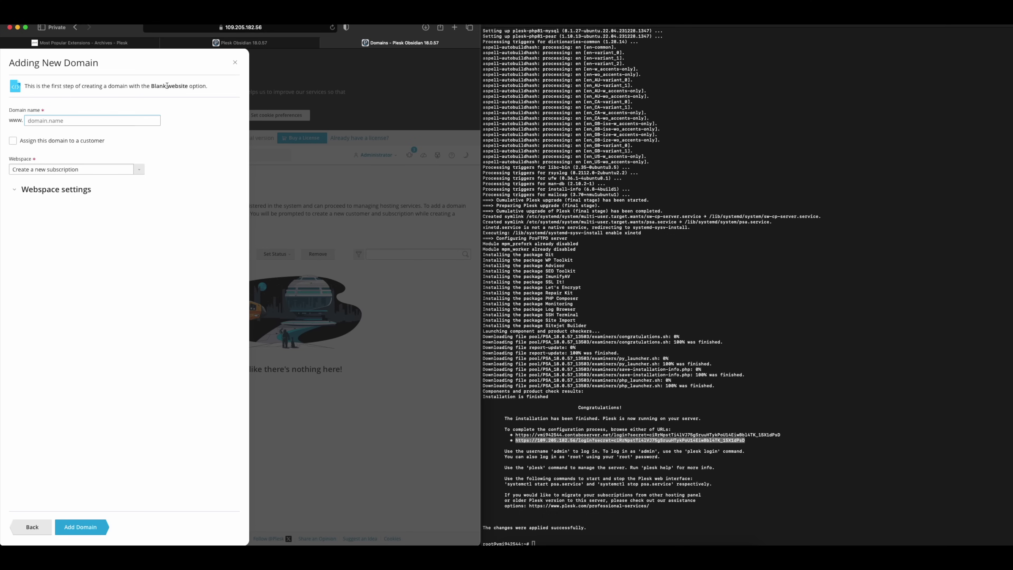
pyautogui.click(11, 534)
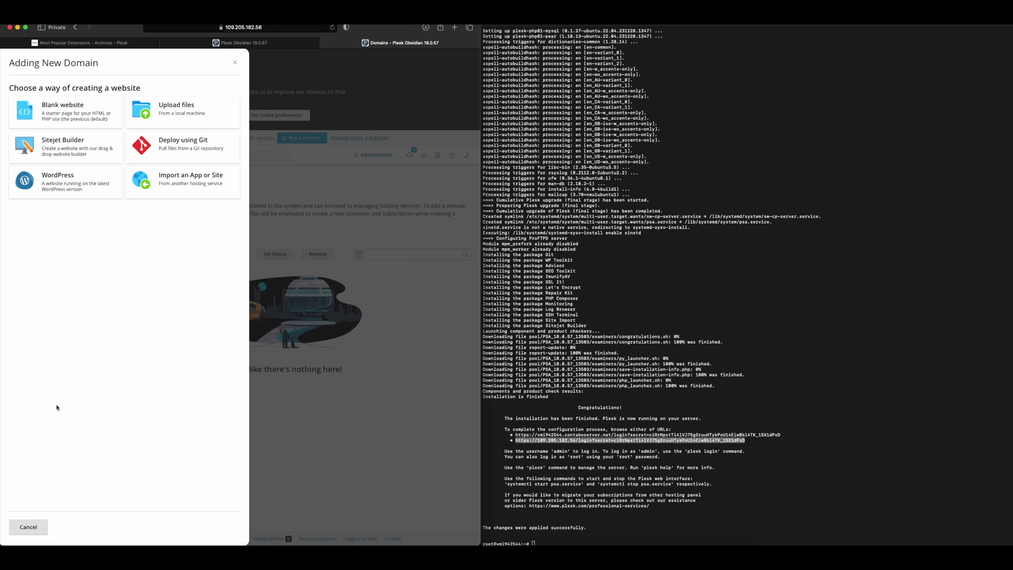
pyautogui.click(61, 183)
pyautogui.click(44, 123)
pyautogui.write('amberit.eu')
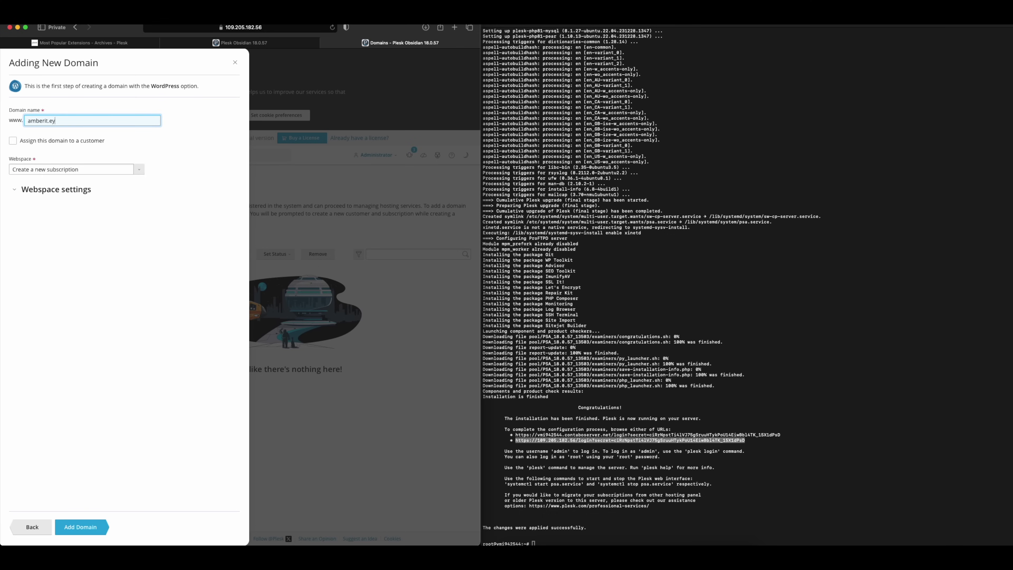
pyautogui.click(39, 190)
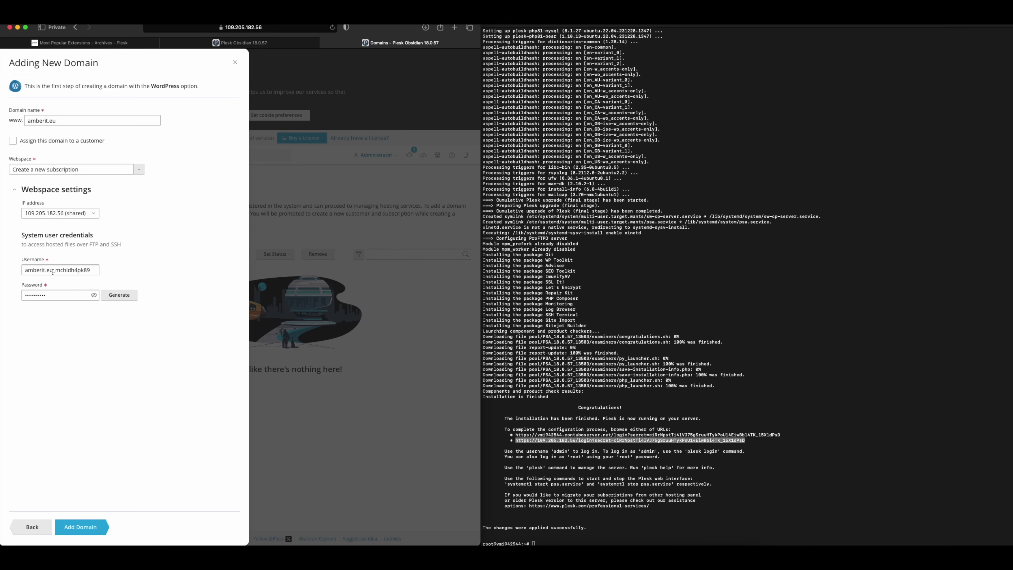
pyautogui.click(93, 532)
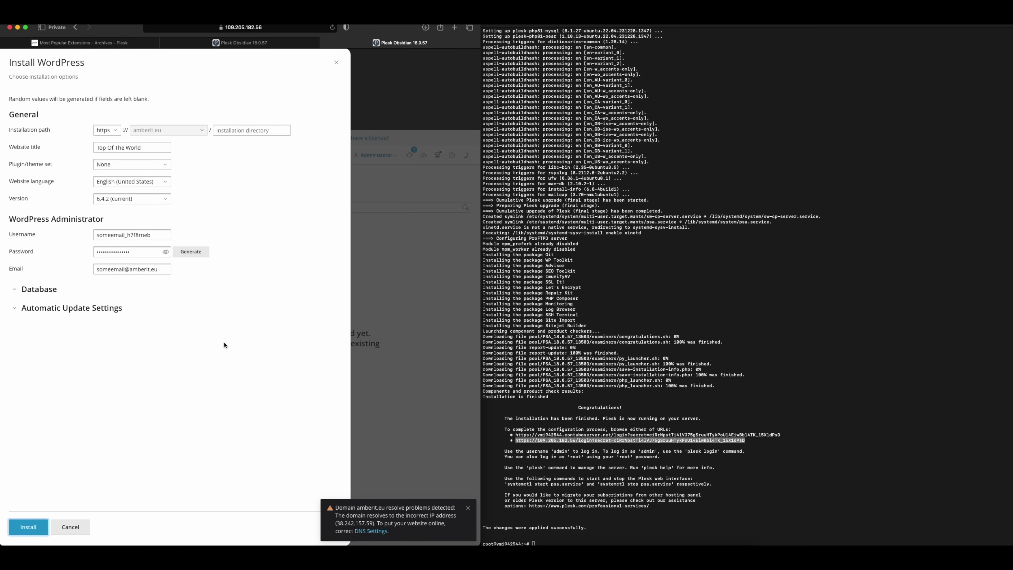
# Step: Review the WordPress installation options, covering the website title, administrator credentials, database and automatic update settings
pyautogui.click(150, 148)
pyautogui.click(166, 253)
pyautogui.click(166, 252)
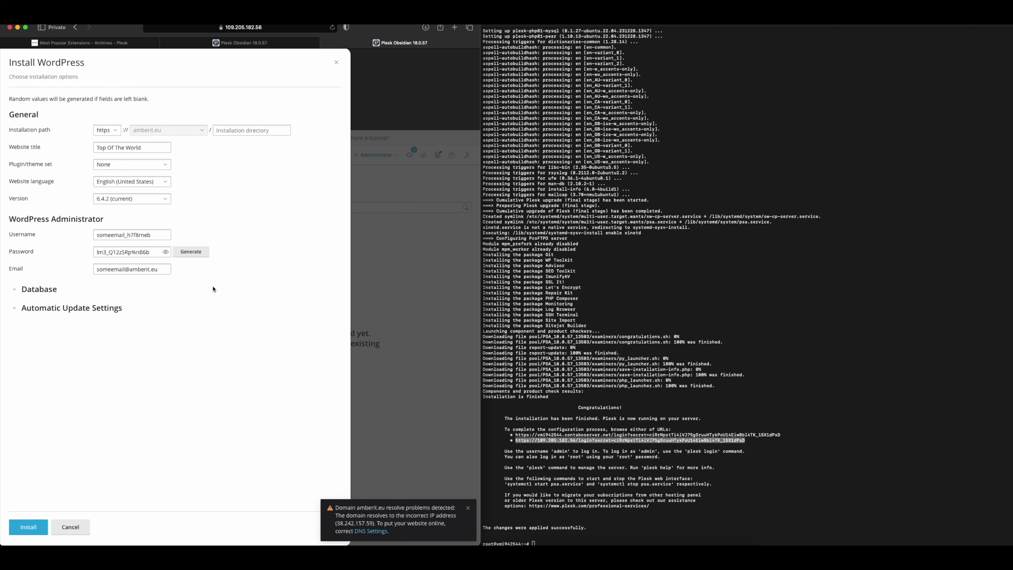
pyautogui.click(46, 289)
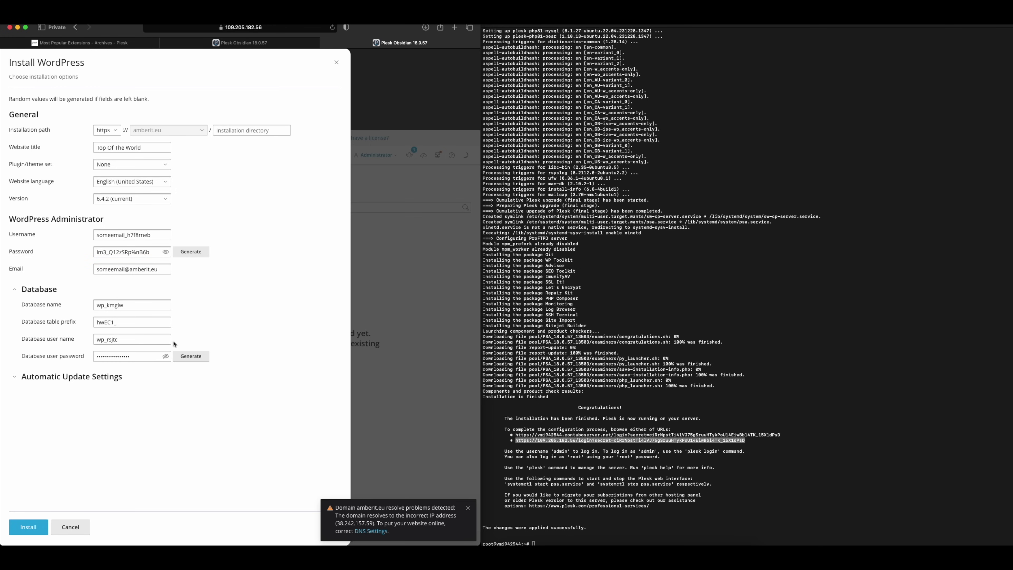
pyautogui.click(110, 382)
pyautogui.scroll(-5, 168, 372)
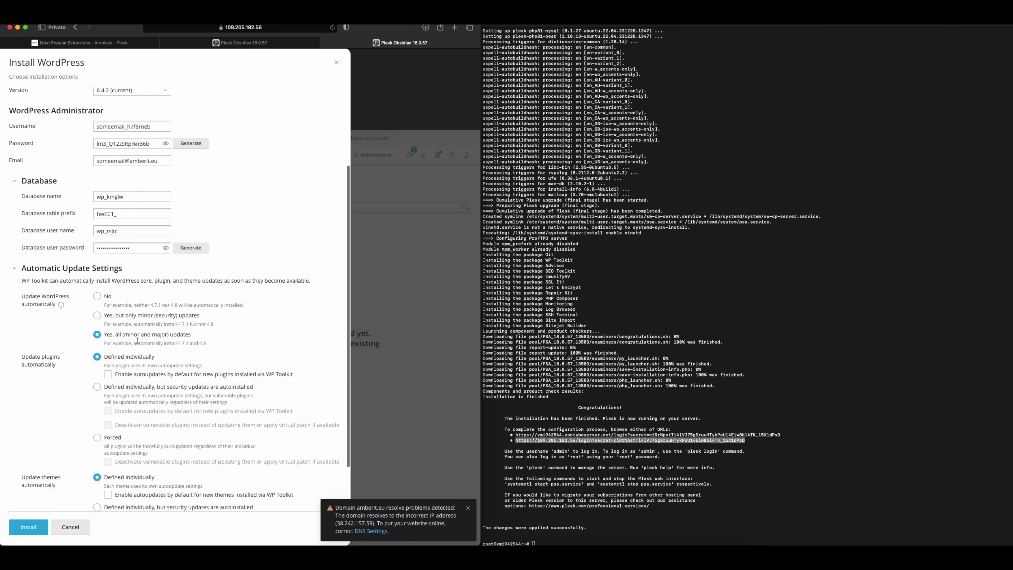
pyautogui.scroll(-3, 107, 379)
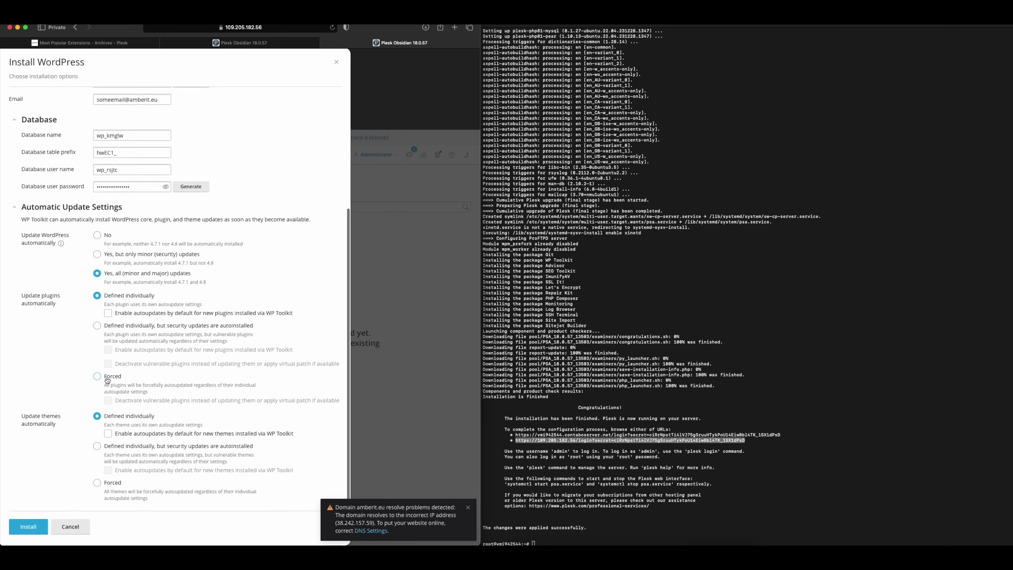
# Step: Install WordPress with autoupdates enabled by default for new themes, and decline the offer to install plugins
pyautogui.click(25, 533)
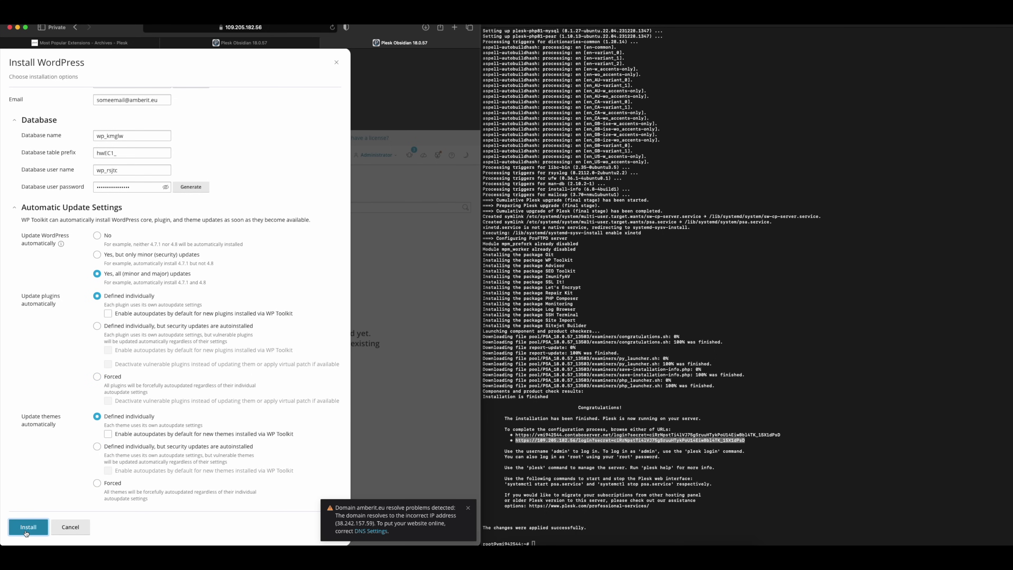
pyautogui.click(108, 434)
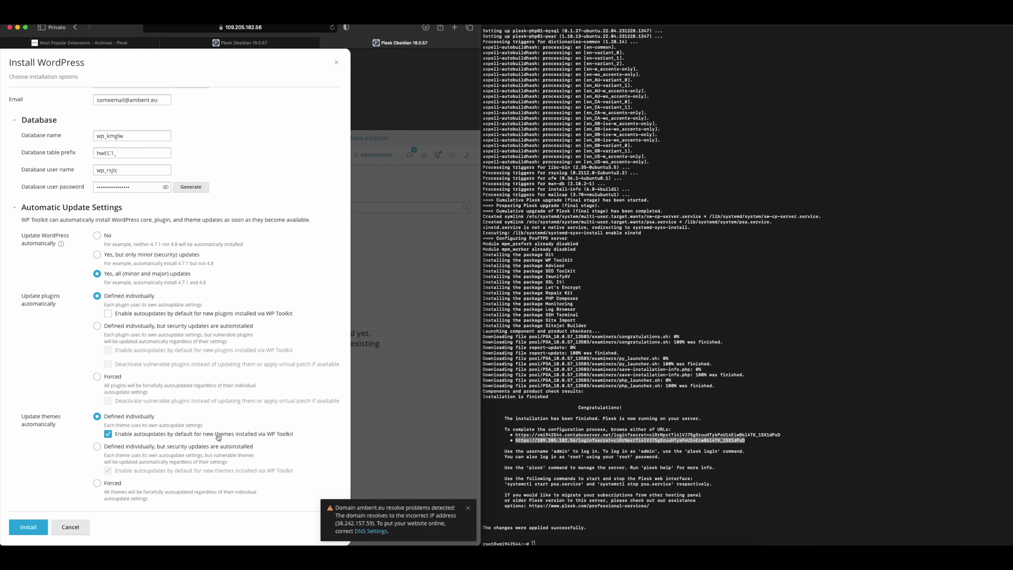
pyautogui.click(28, 526)
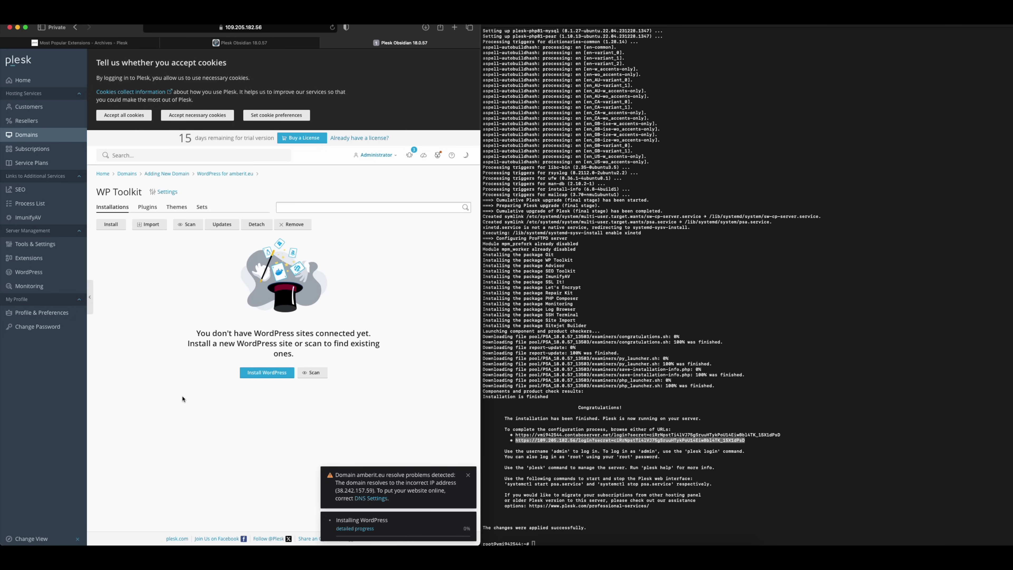
pyautogui.click(468, 475)
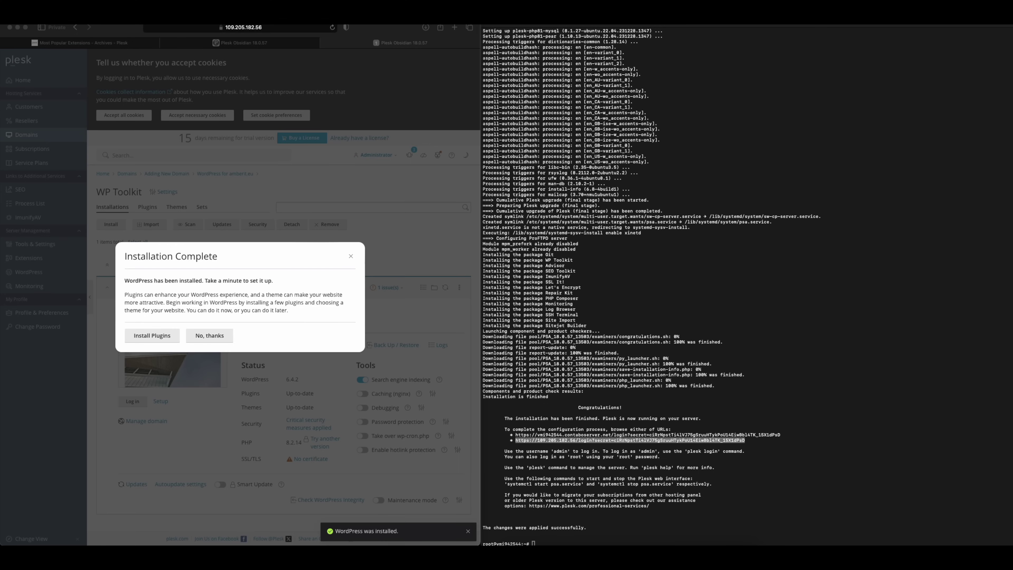
pyautogui.click(173, 338)
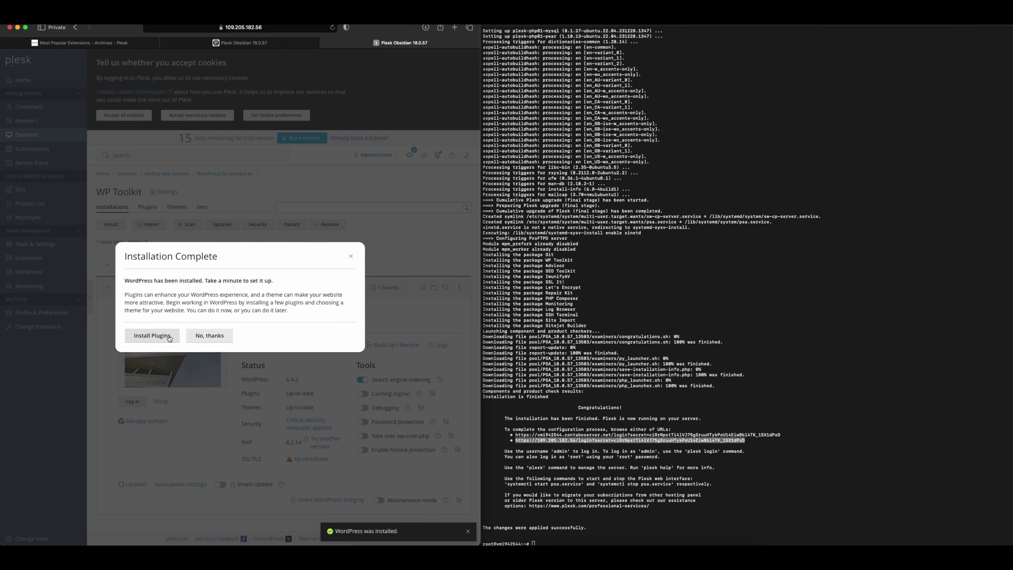
pyautogui.click(208, 336)
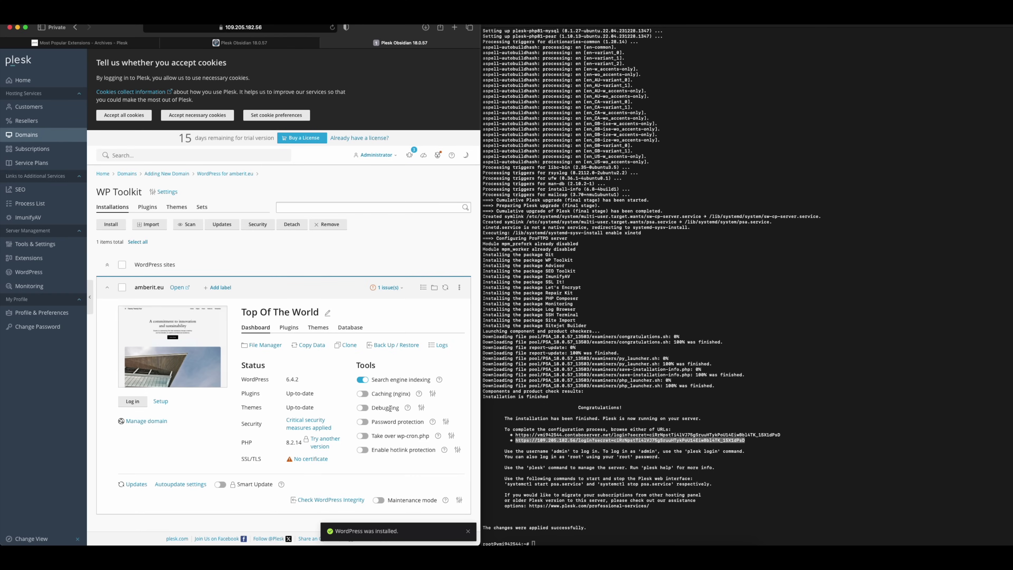
# Step: Examine the new site's installed plugins, the plugin and theme catalog, the installed themes and the database details
pyautogui.click(364, 394)
pyautogui.click(288, 328)
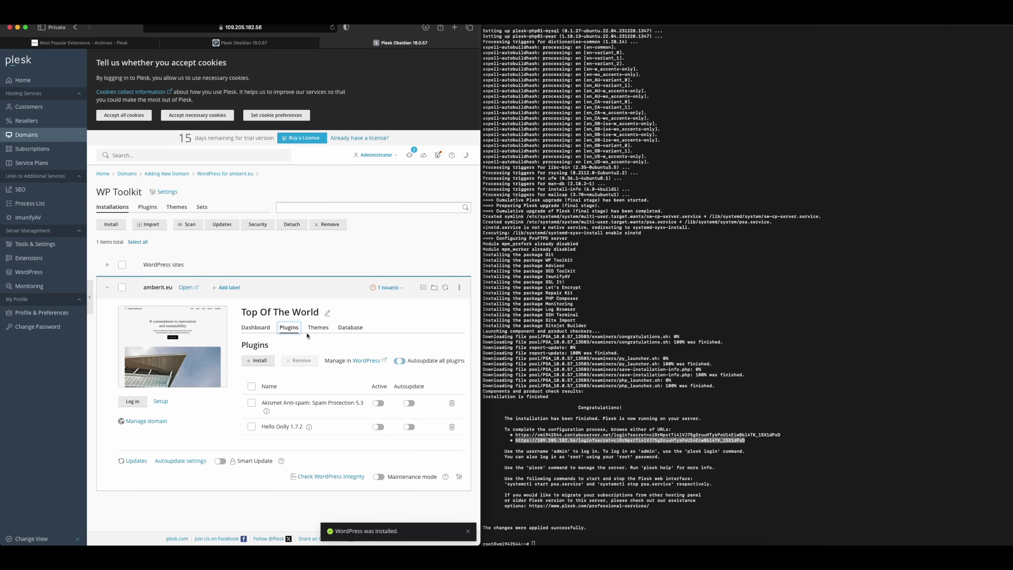
pyautogui.click(260, 361)
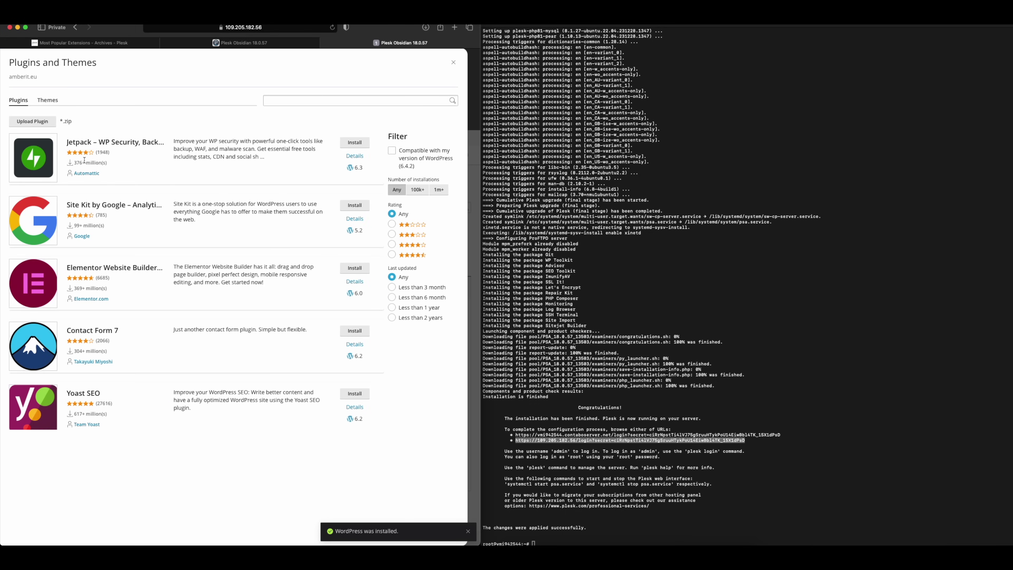
pyautogui.click(47, 100)
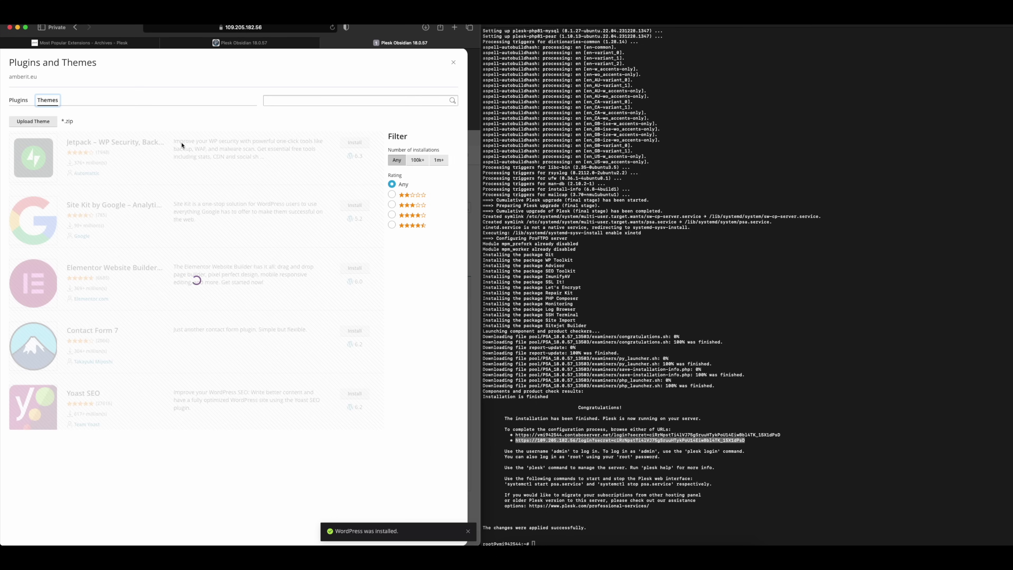
pyautogui.click(453, 62)
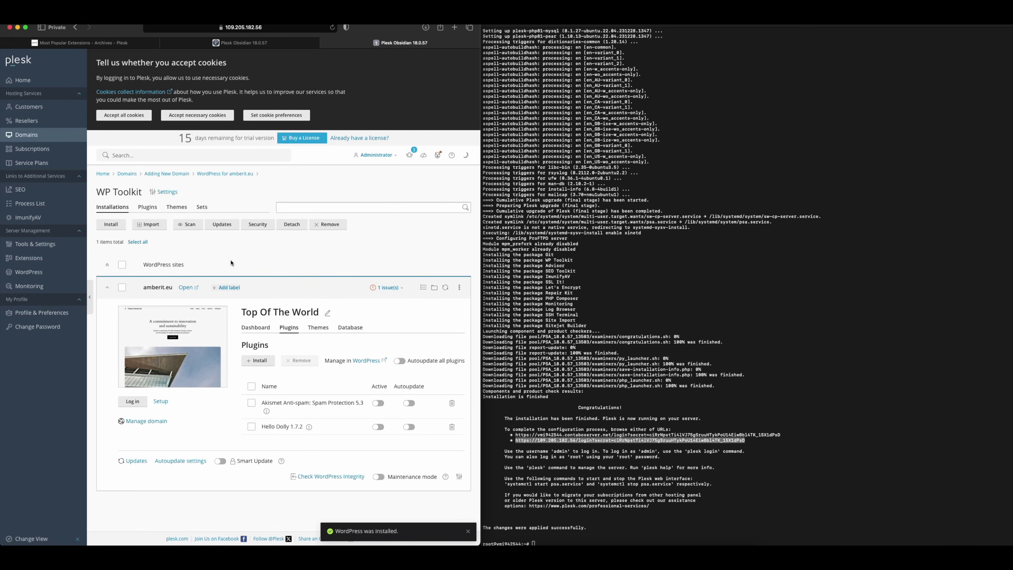
pyautogui.click(318, 328)
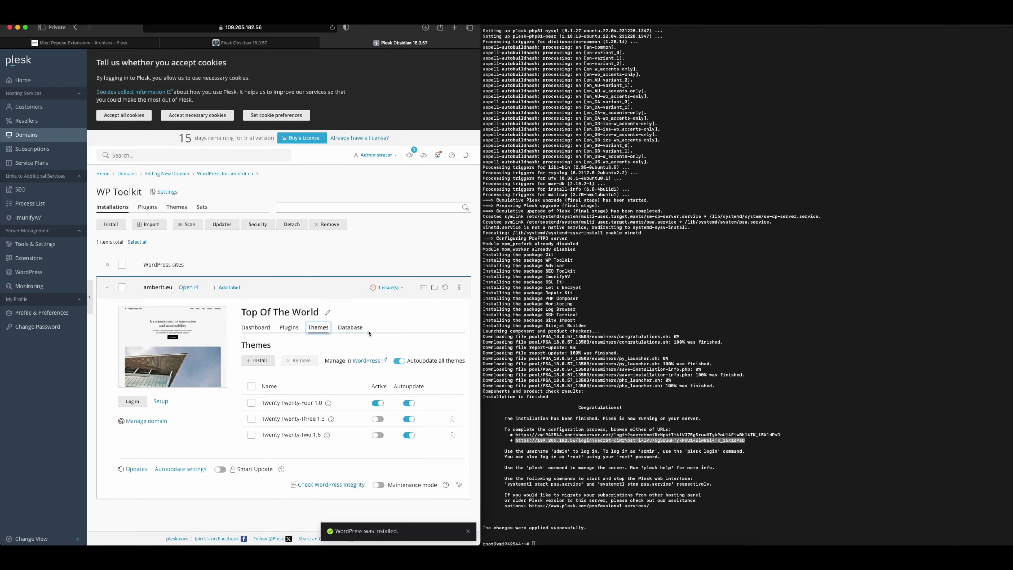
pyautogui.click(347, 332)
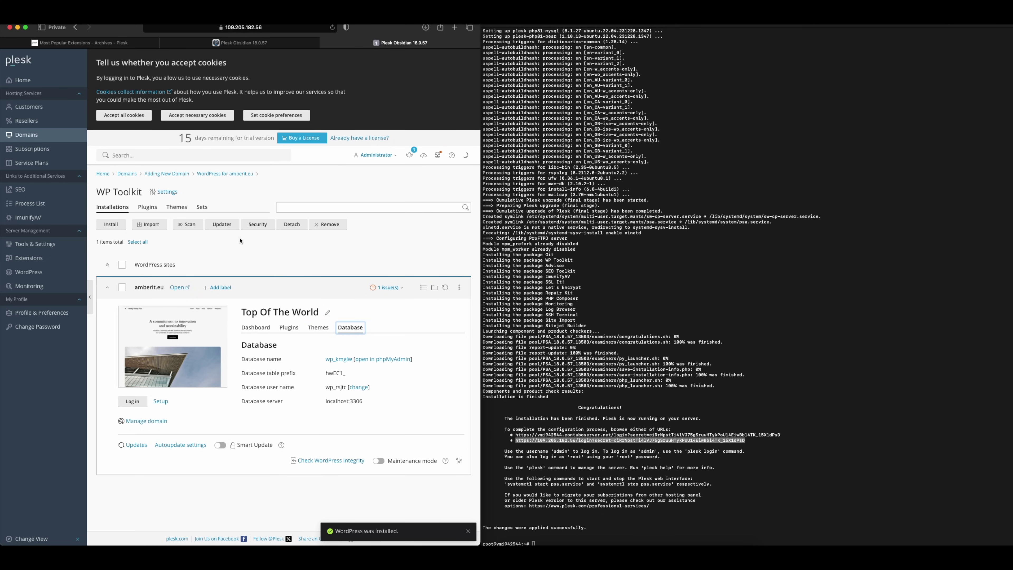
# Step: Scan the server for existing WordPress websites
pyautogui.click(186, 225)
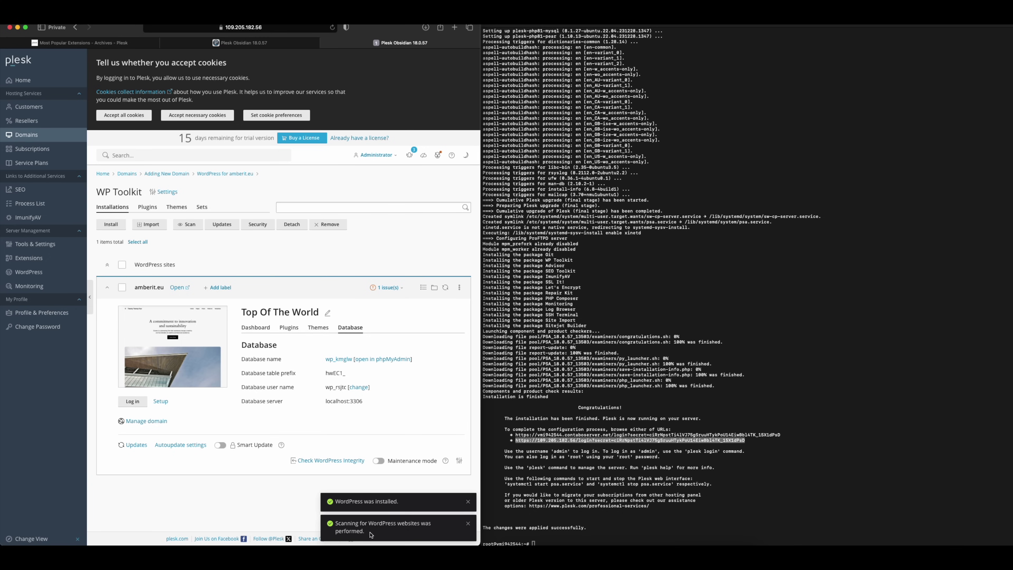
pyautogui.tripleClick(342, 529)
pyautogui.click(341, 528)
# Step: Open the form for adding a reseller and review its contact, Plesk access and subscription fields
pyautogui.click(28, 119)
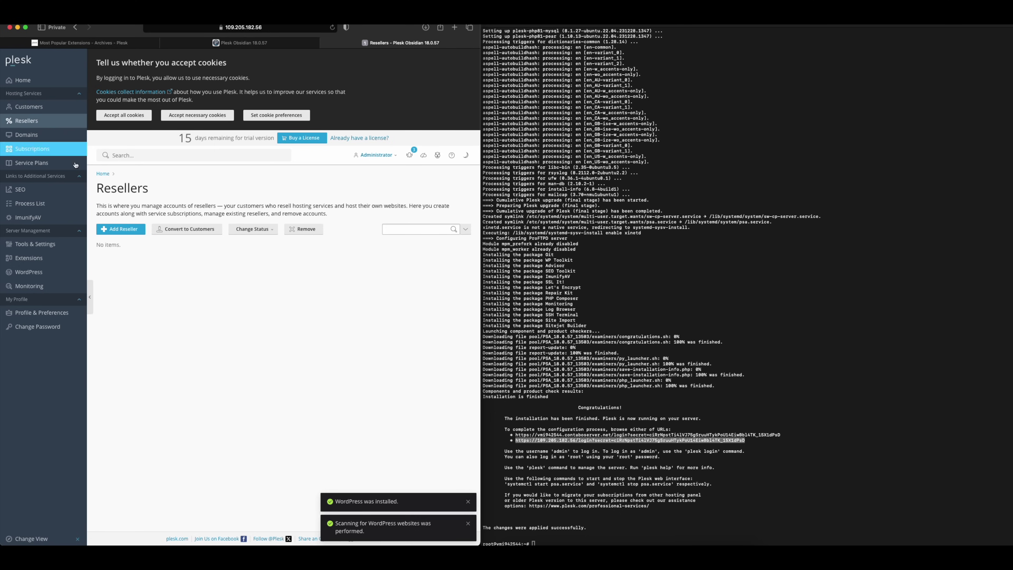
pyautogui.click(117, 229)
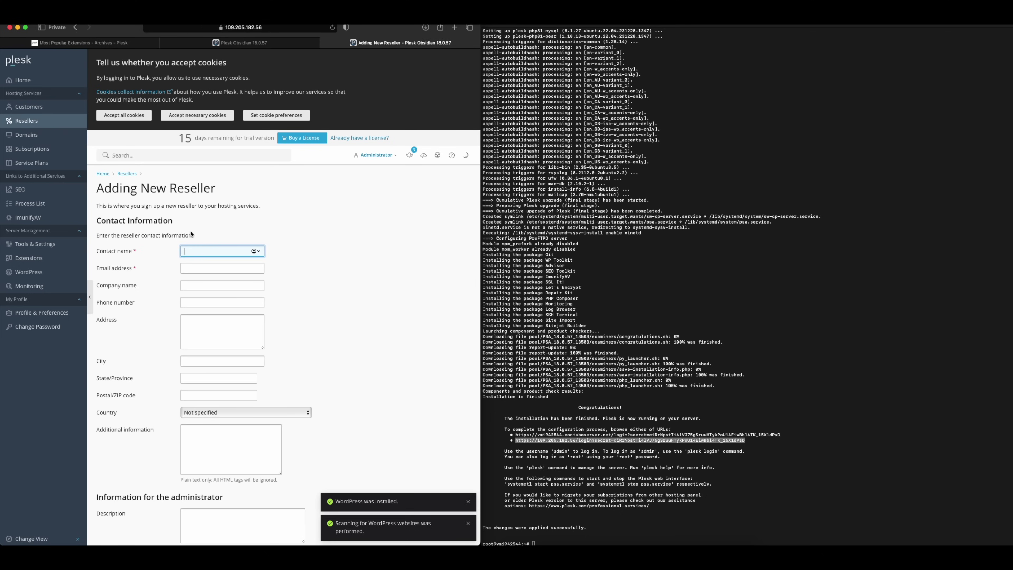
pyautogui.scroll(-5, 249, 236)
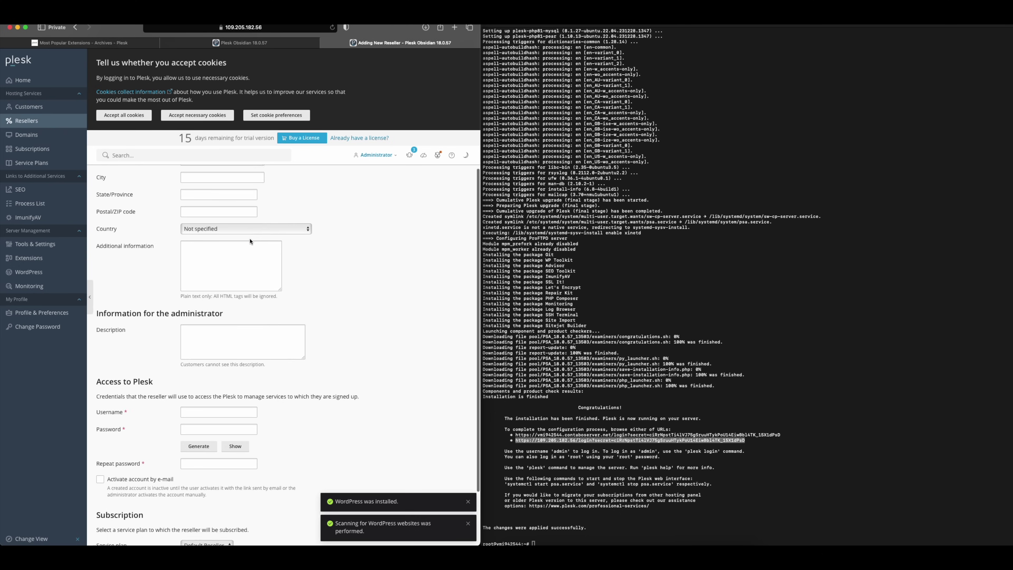
pyautogui.scroll(-2, 250, 241)
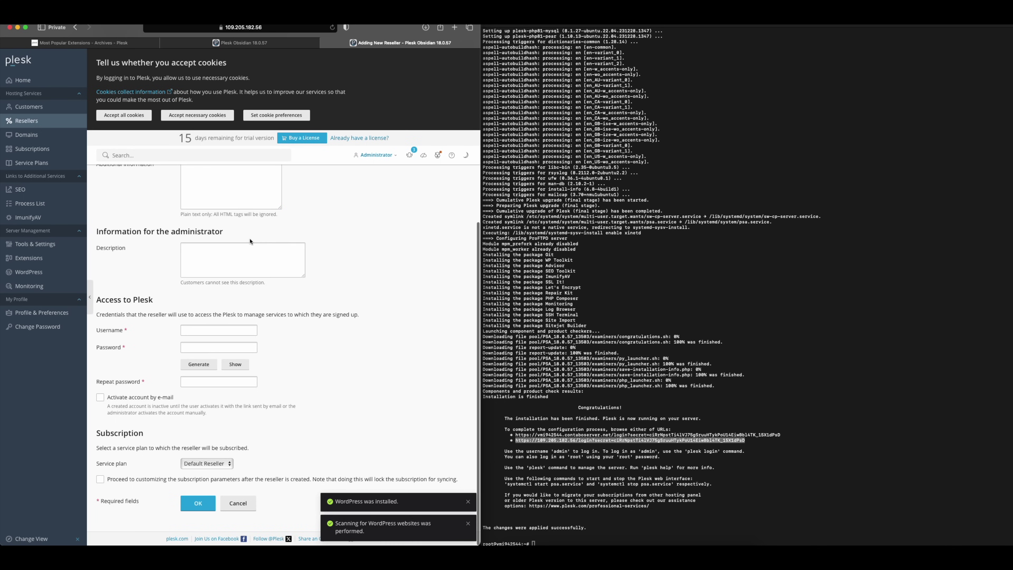
pyautogui.scroll(7, 250, 241)
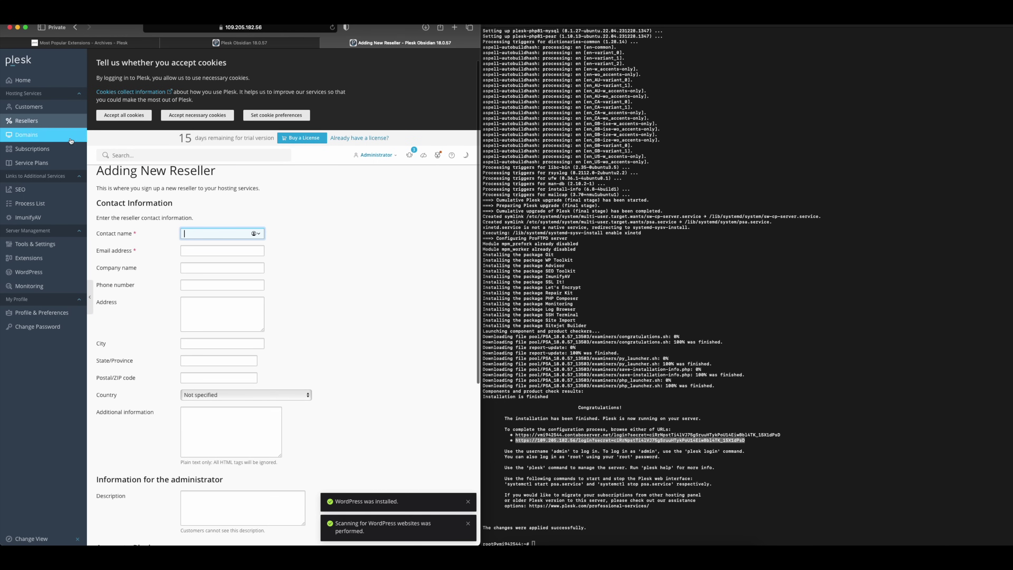
# Step: Open the form for adding a customer, review its contact, access and subscription fields, and close it without adding anyone
pyautogui.click(43, 109)
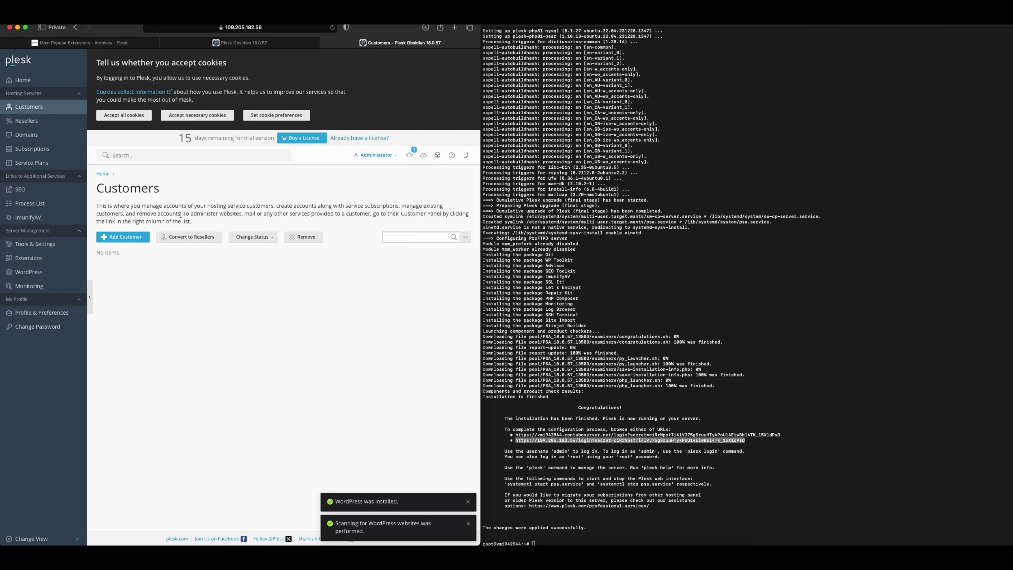
pyautogui.click(123, 236)
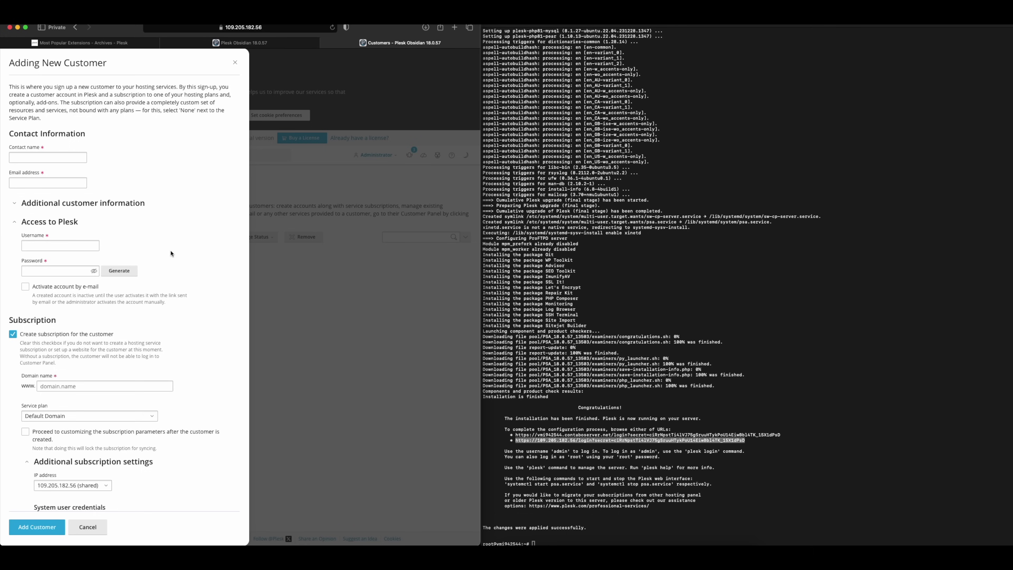
pyautogui.scroll(-5, 172, 256)
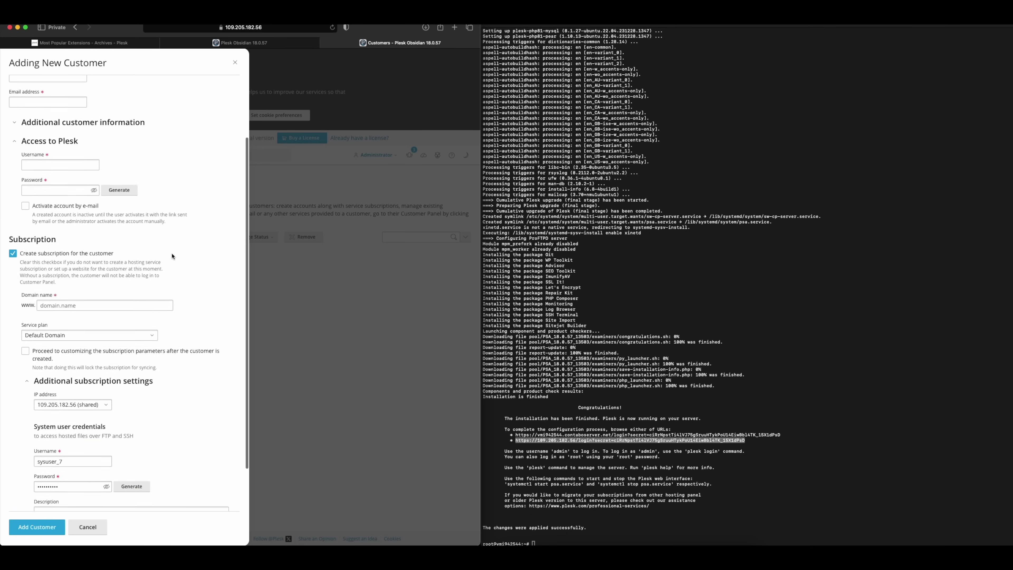
pyautogui.scroll(-1, 174, 256)
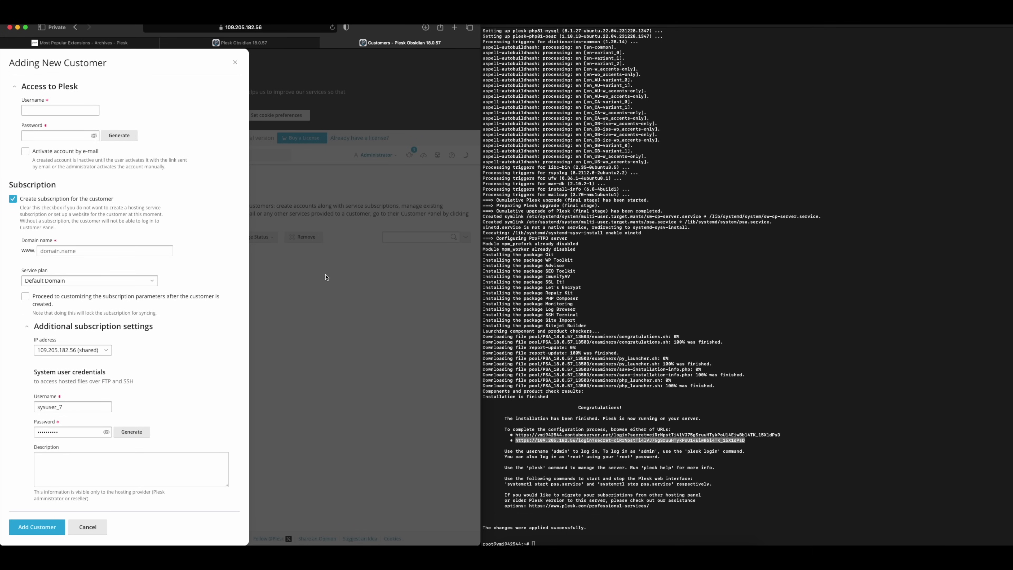
pyautogui.click(291, 278)
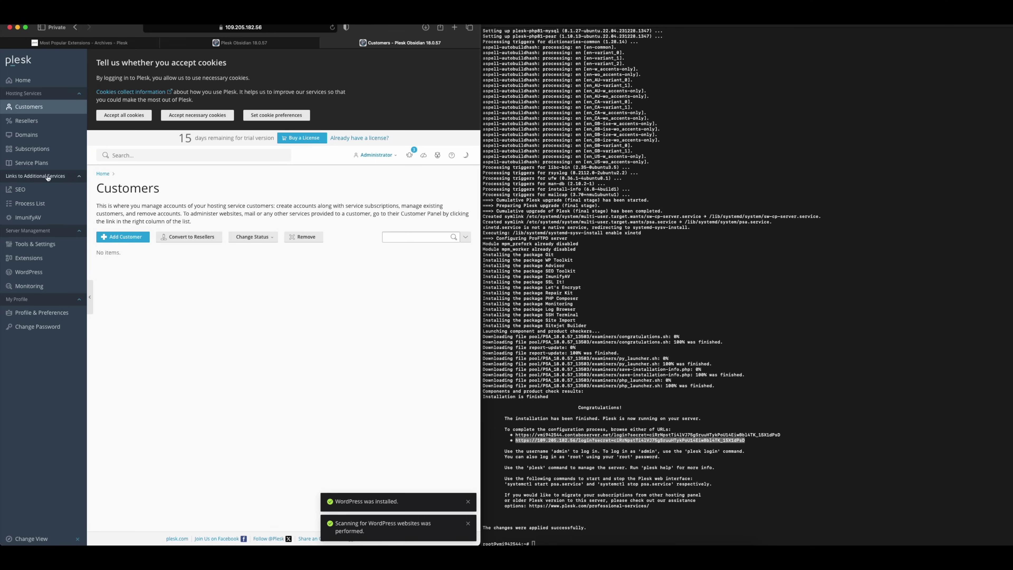
# Step: Open the SEO Toolkit overview and examine the entry for amberit.eu
pyautogui.click(44, 191)
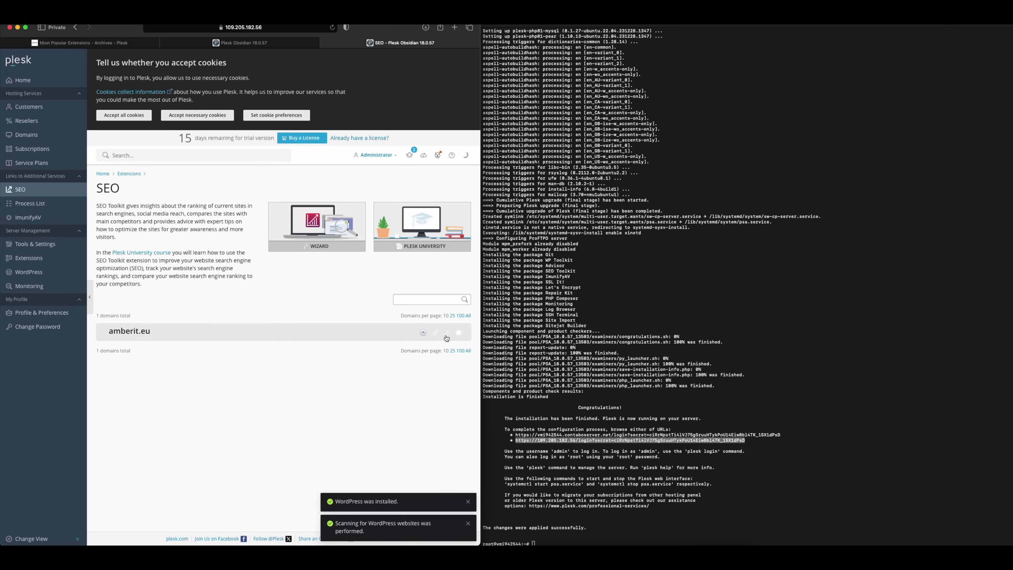
# Step: Start the SEO Toolkit wizard for amberit.eu, skip the remaining stages and read through its summary
pyautogui.click(437, 335)
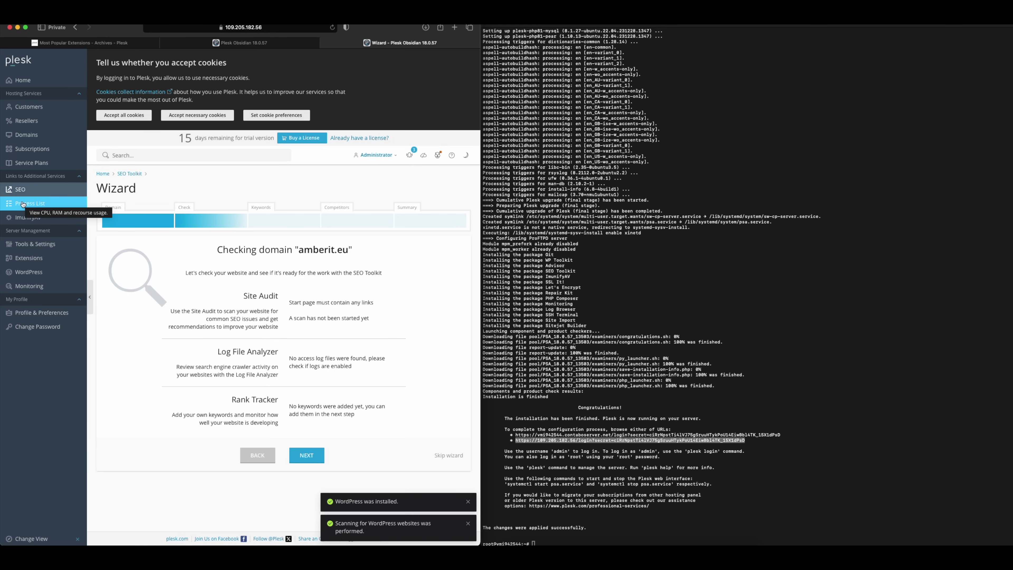
pyautogui.click(455, 461)
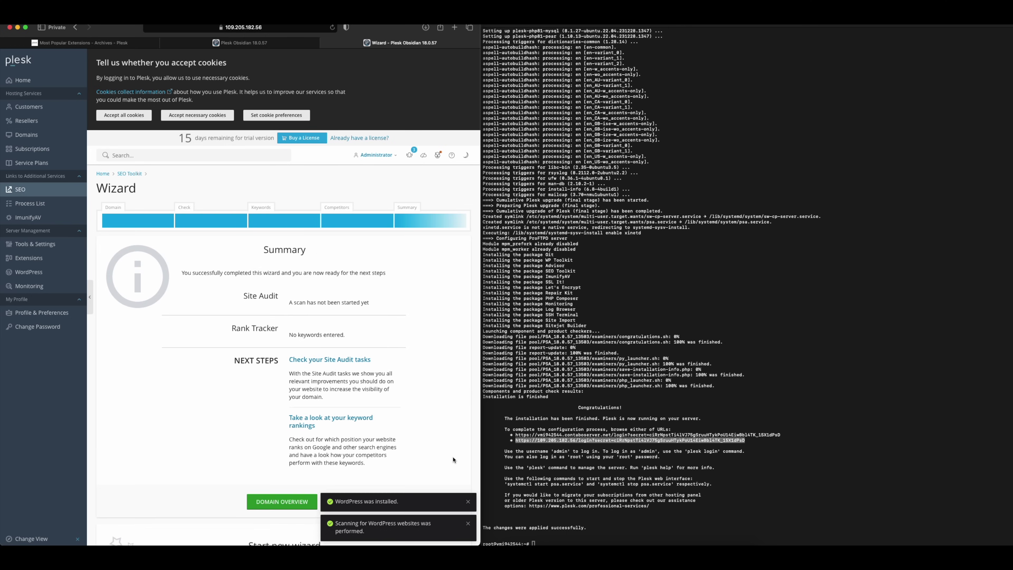
pyautogui.scroll(-3, 305, 378)
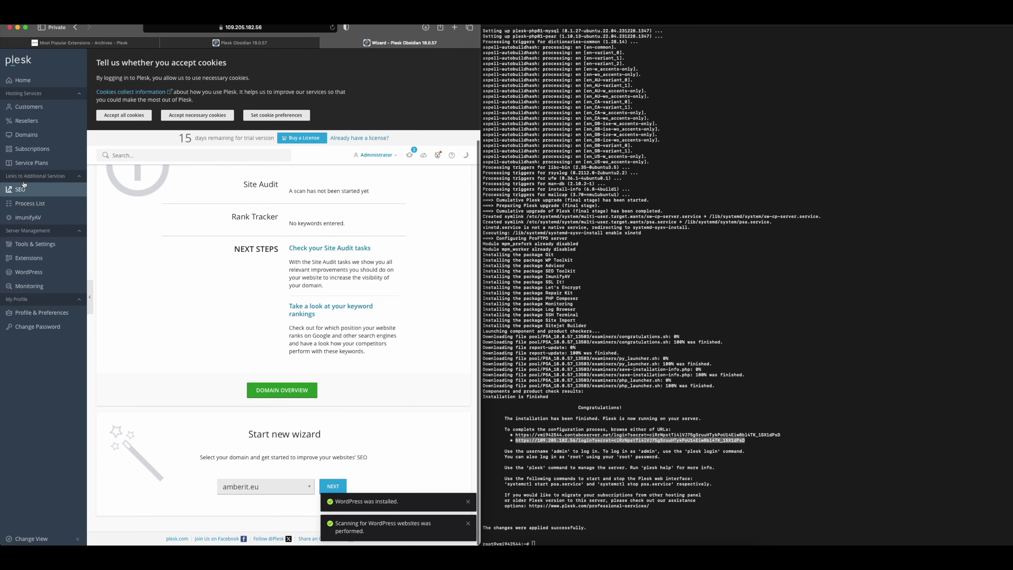
# Step: Examine the server's process list, including CPU, RAM and disk usage of the running processes
pyautogui.click(32, 208)
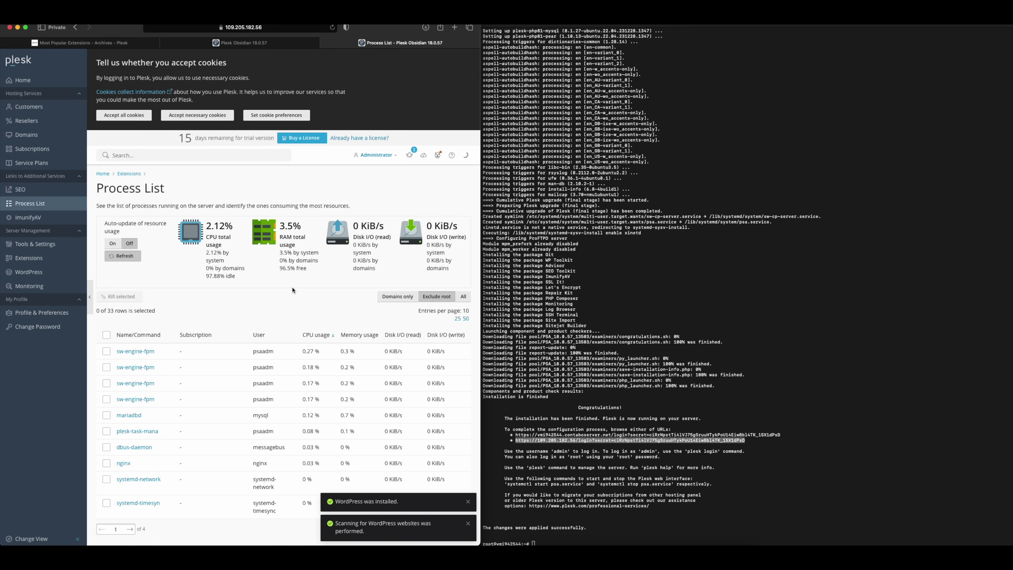
pyautogui.scroll(-2, 292, 290)
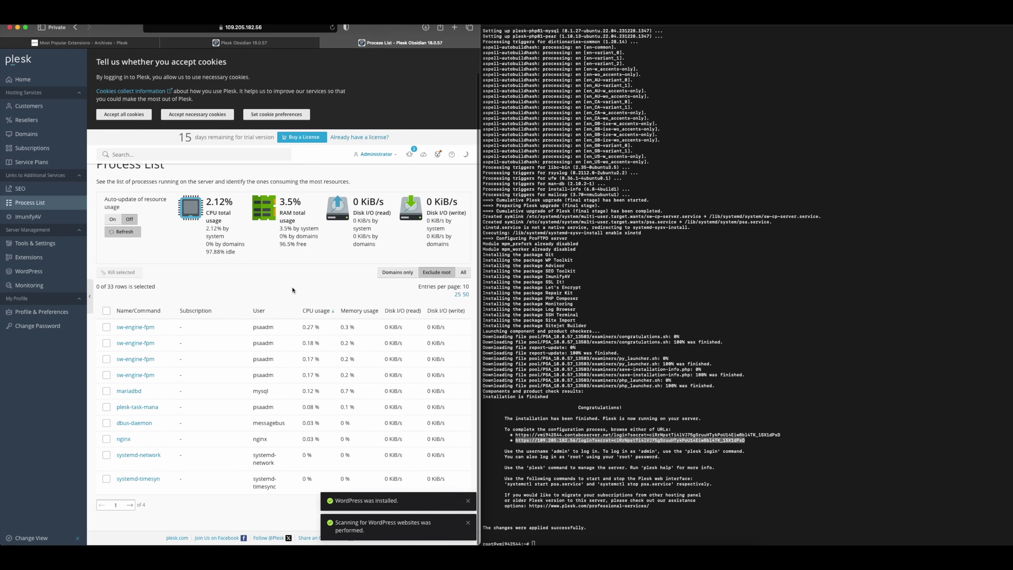
pyautogui.scroll(2, 292, 290)
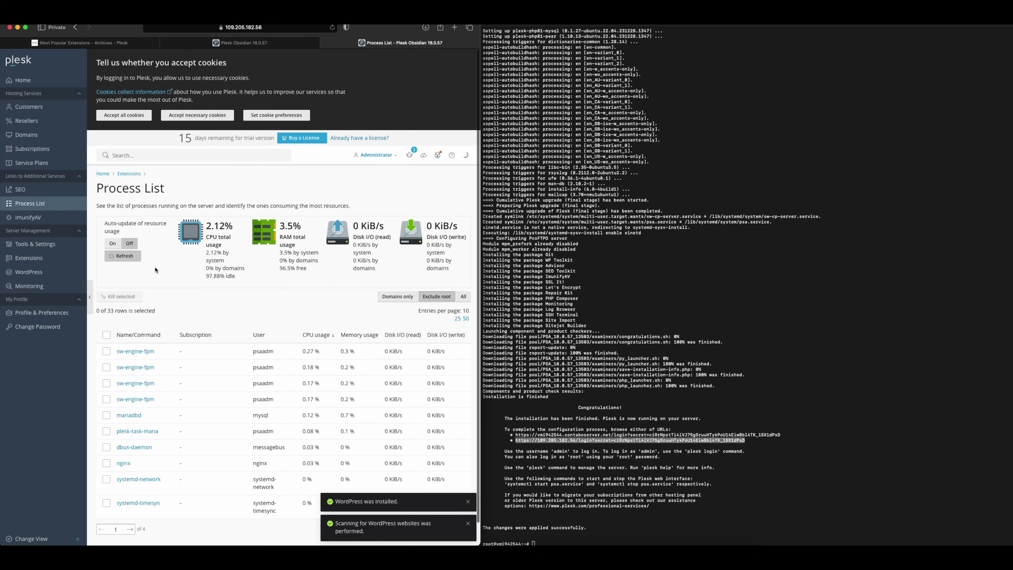
# Step: Open ImunifyAV and accept its license agreement
pyautogui.click(36, 219)
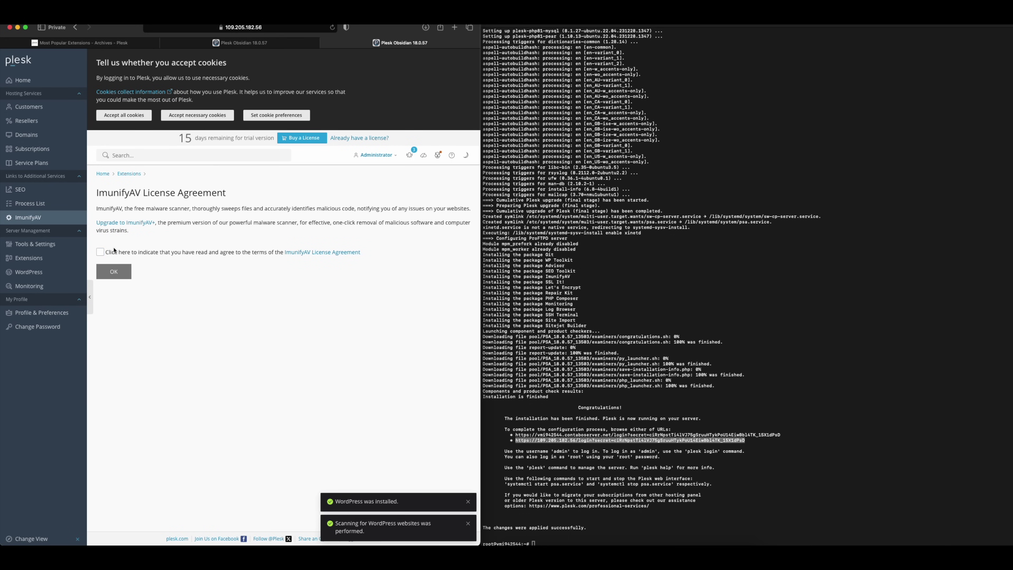
pyautogui.click(129, 252)
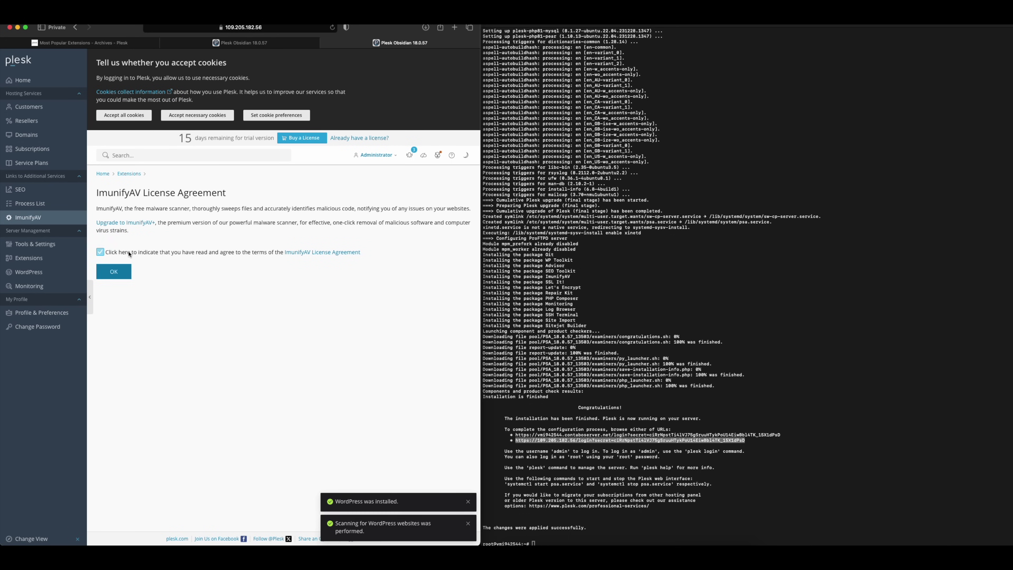
pyautogui.click(119, 273)
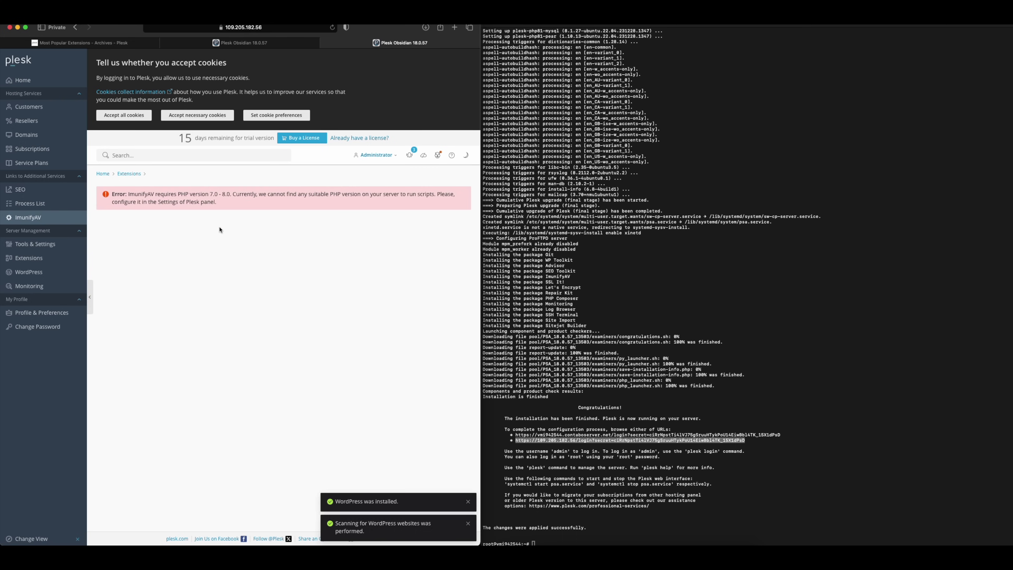
# Step: Open the Tools & Settings overview, dismiss the two WordPress notifications and look through the available setting categories
pyautogui.click(48, 248)
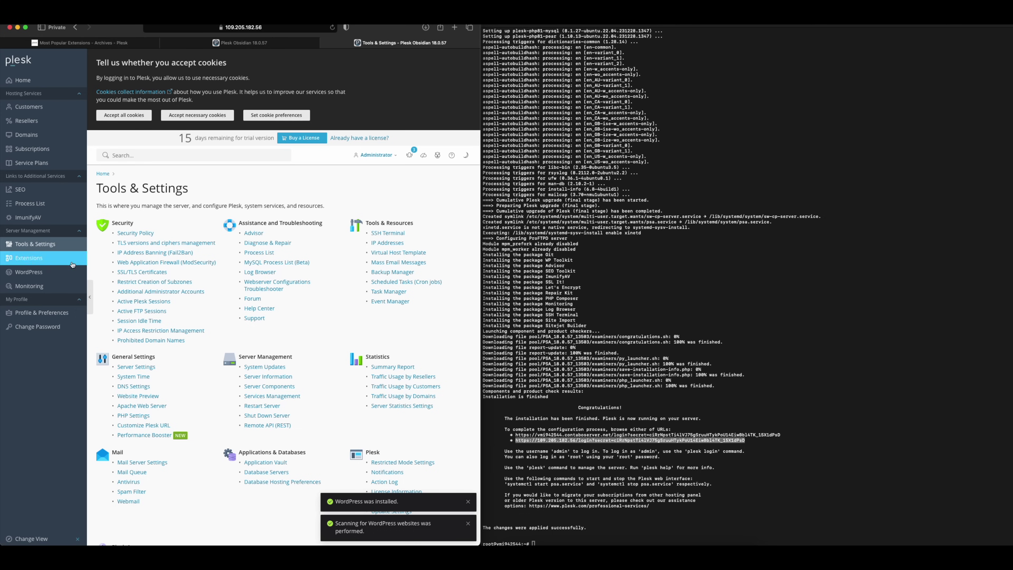
pyautogui.scroll(-2, 136, 311)
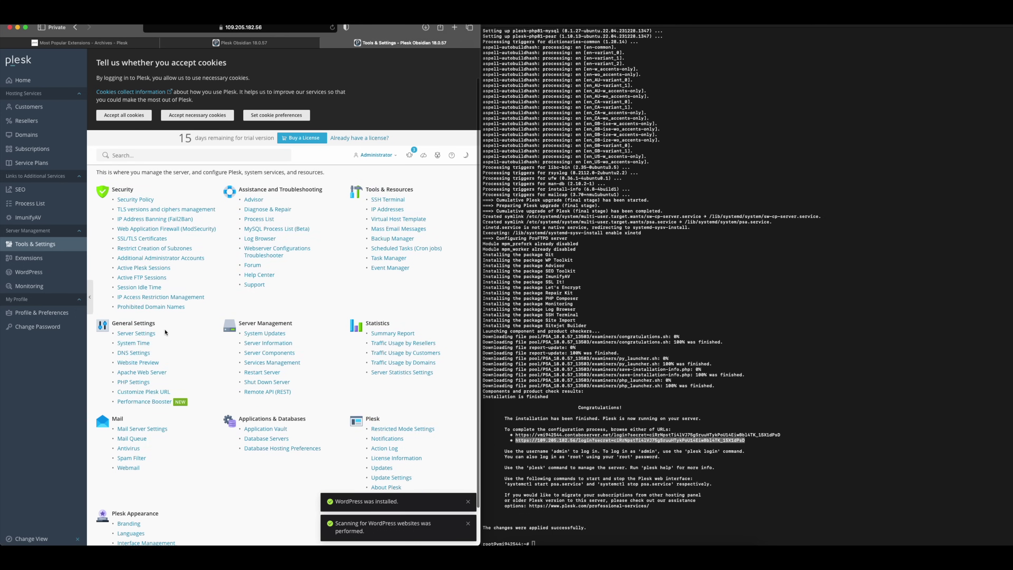
pyautogui.click(467, 502)
pyautogui.click(468, 524)
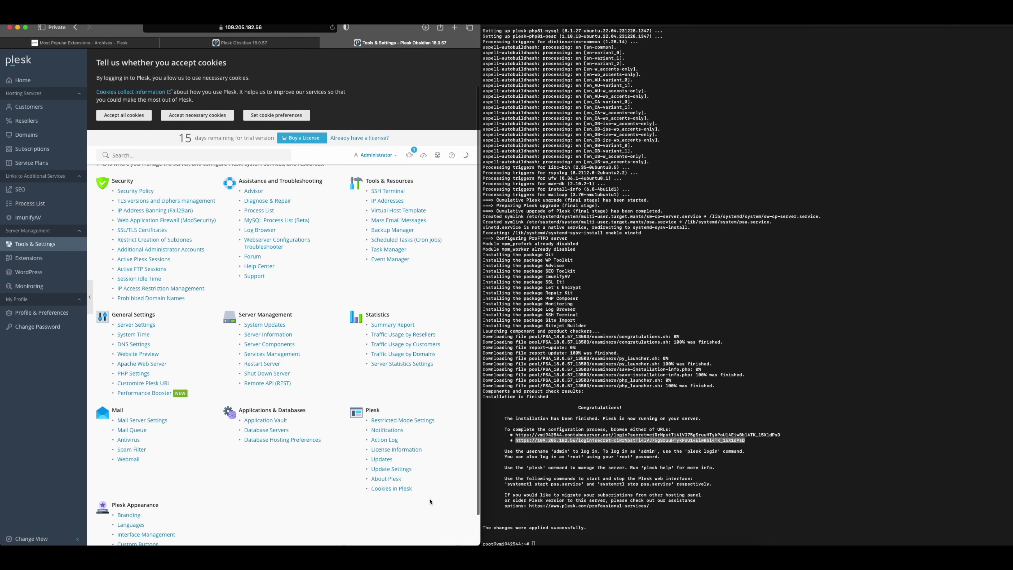
pyautogui.scroll(-2, 429, 501)
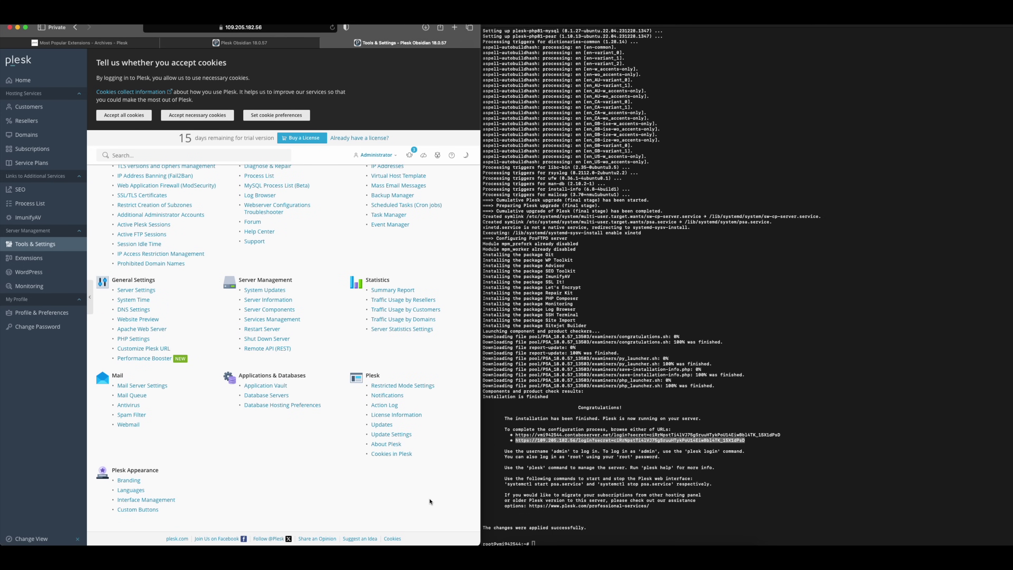
pyautogui.scroll(4, 430, 501)
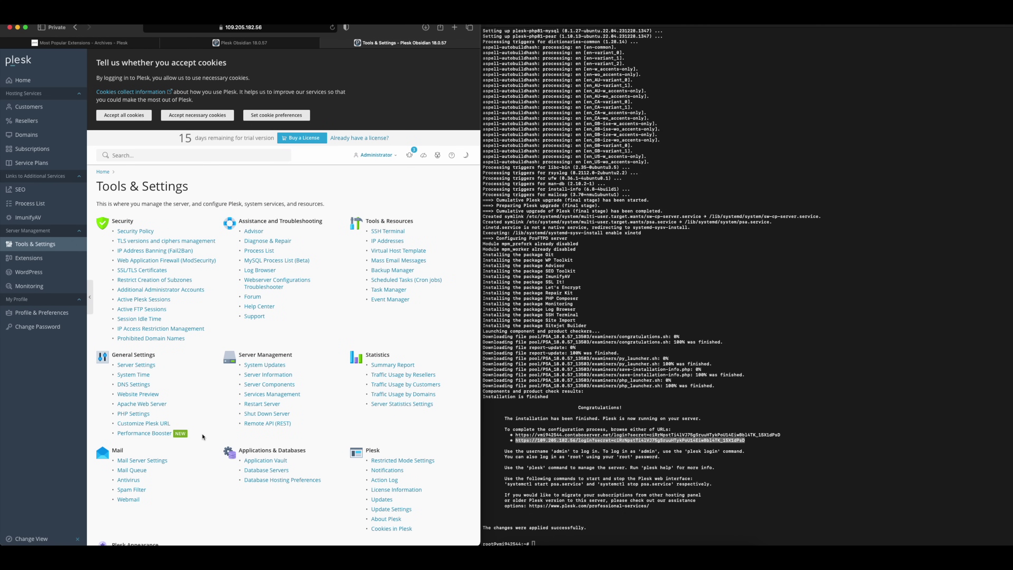
# Step: Review the configured database servers and the server types offered for a new one, then return to Tools & Settings without adding any
pyautogui.click(261, 470)
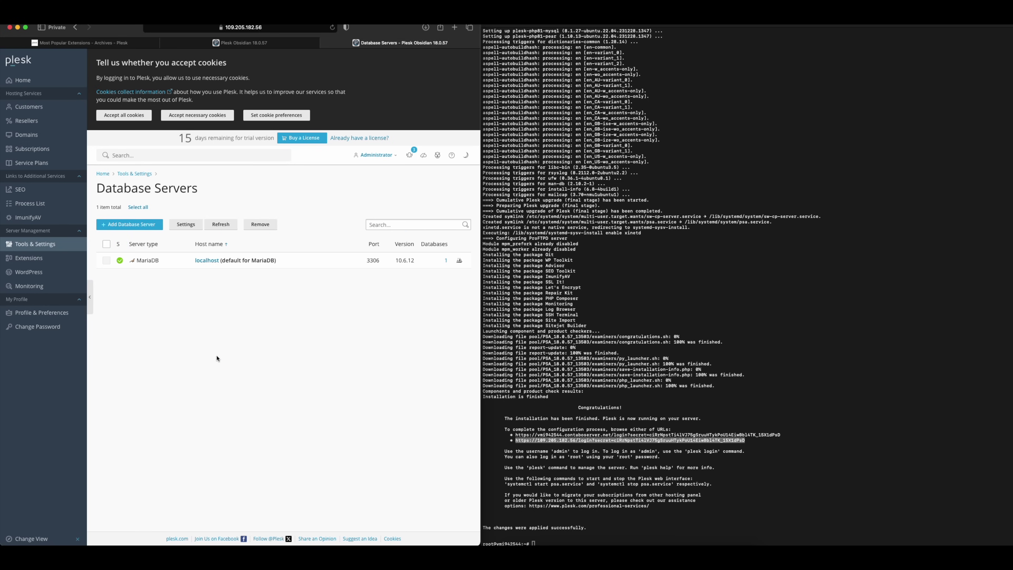
pyautogui.click(123, 226)
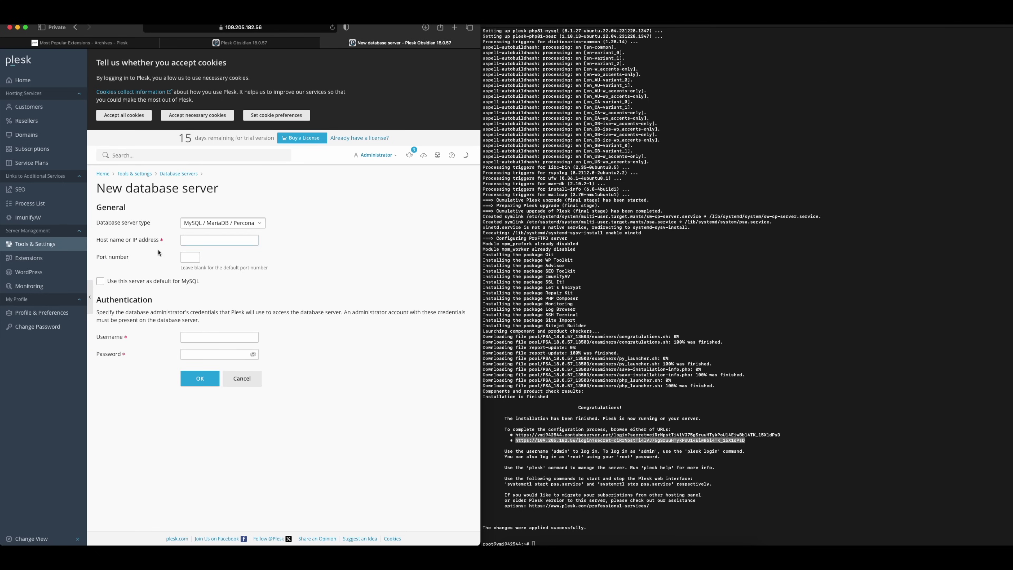
pyautogui.click(238, 223)
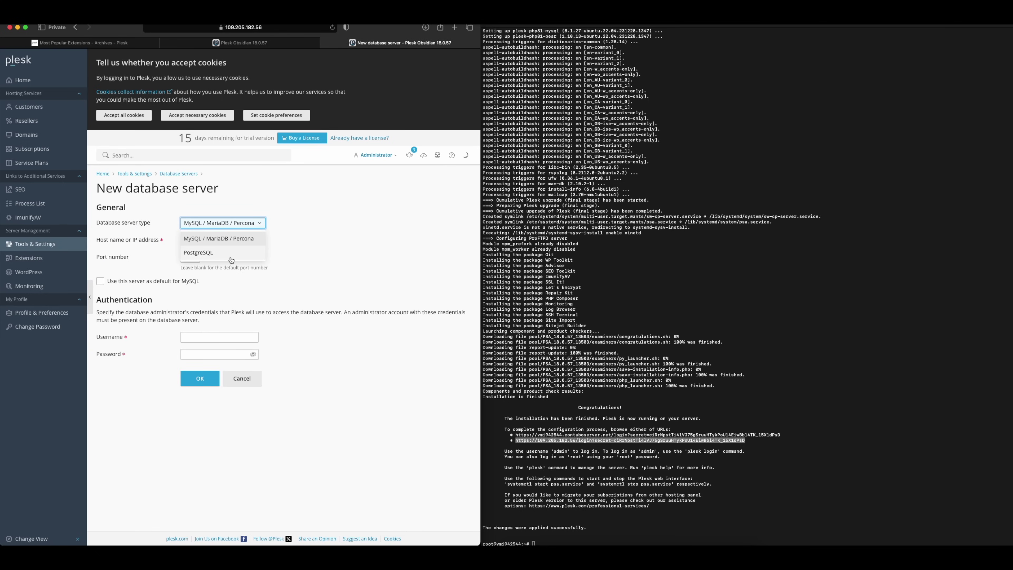
pyautogui.click(235, 277)
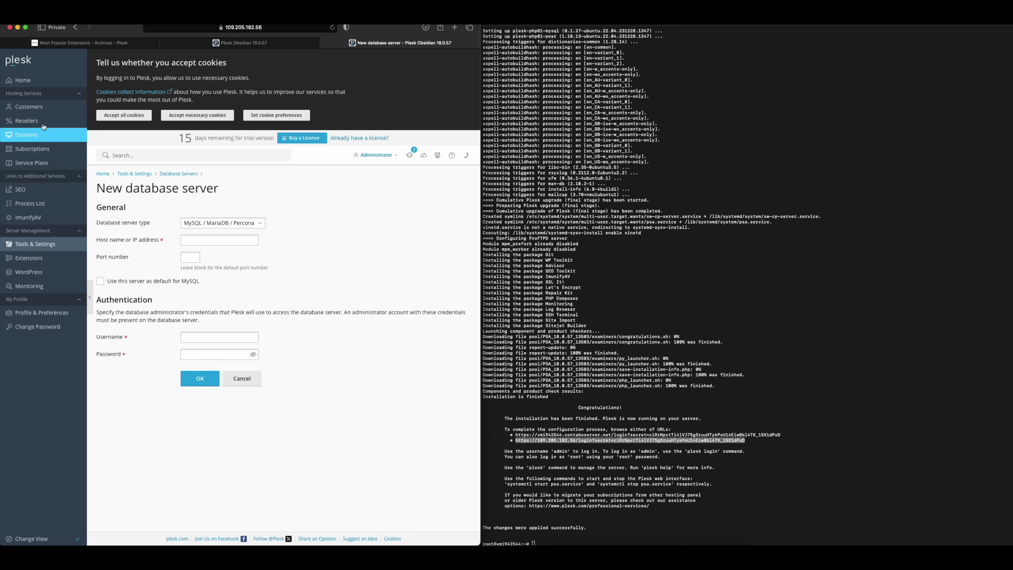
pyautogui.click(75, 27)
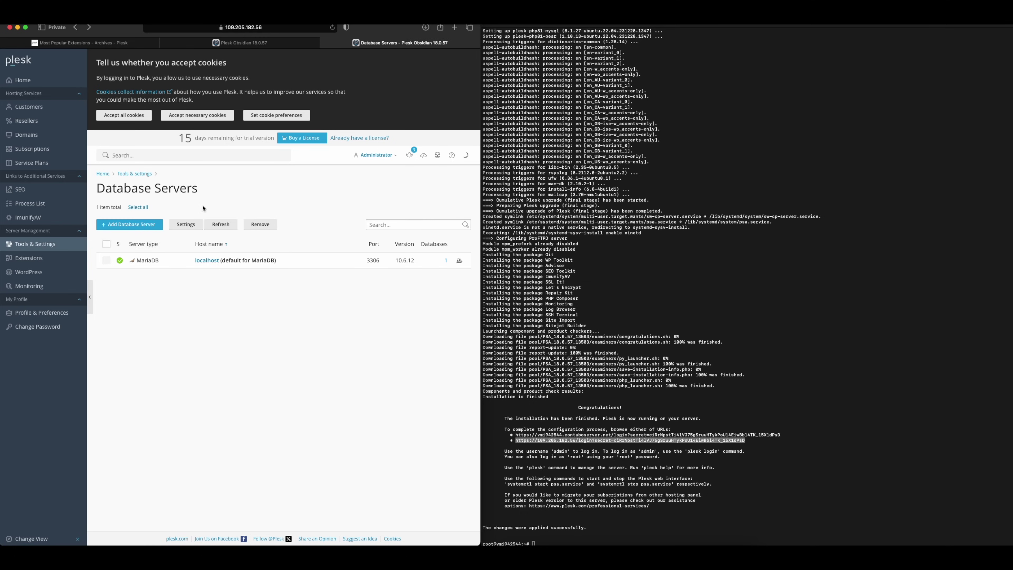
pyautogui.click(75, 28)
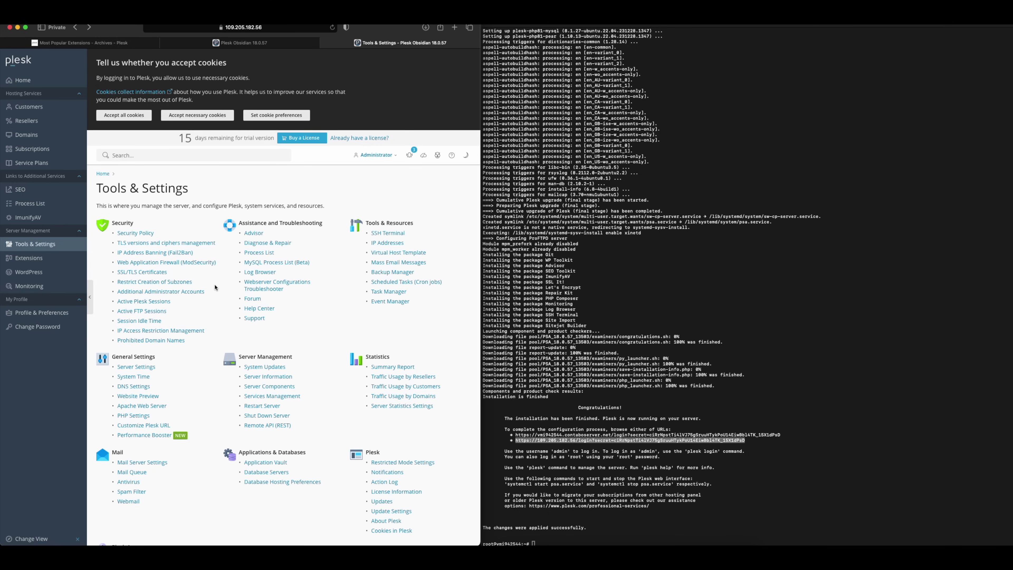
# Step: Review the general Server Settings, including the statistics and traffic options, and leave them without saving
pyautogui.scroll(-4, 232, 319)
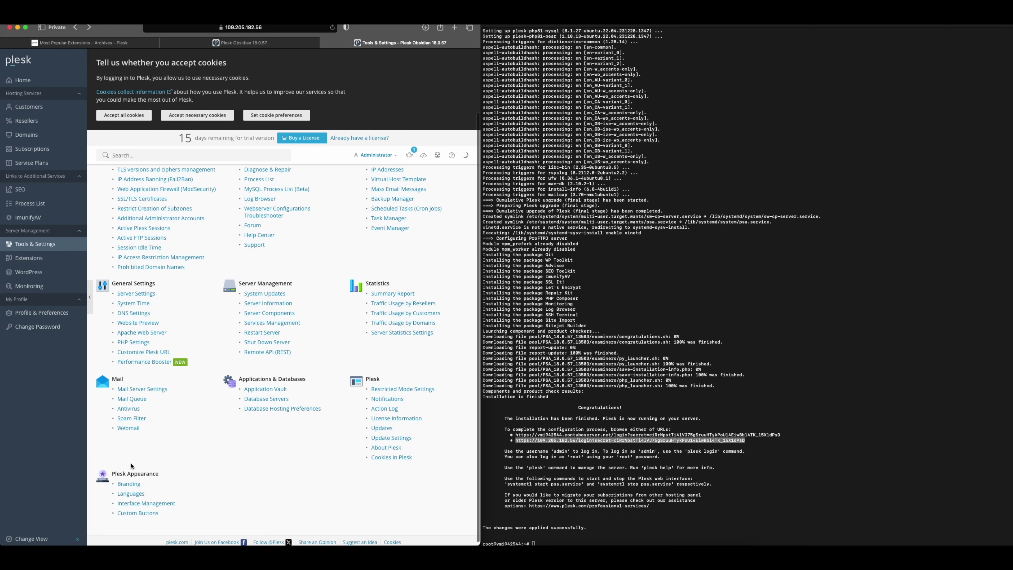
pyautogui.scroll(5, 140, 454)
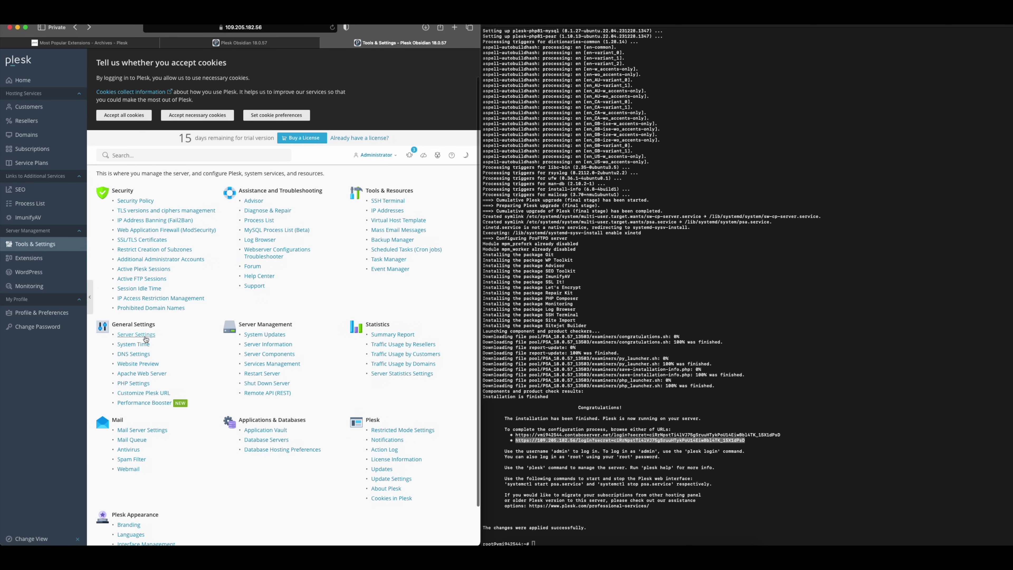
pyautogui.click(145, 338)
pyautogui.scroll(-3, 161, 342)
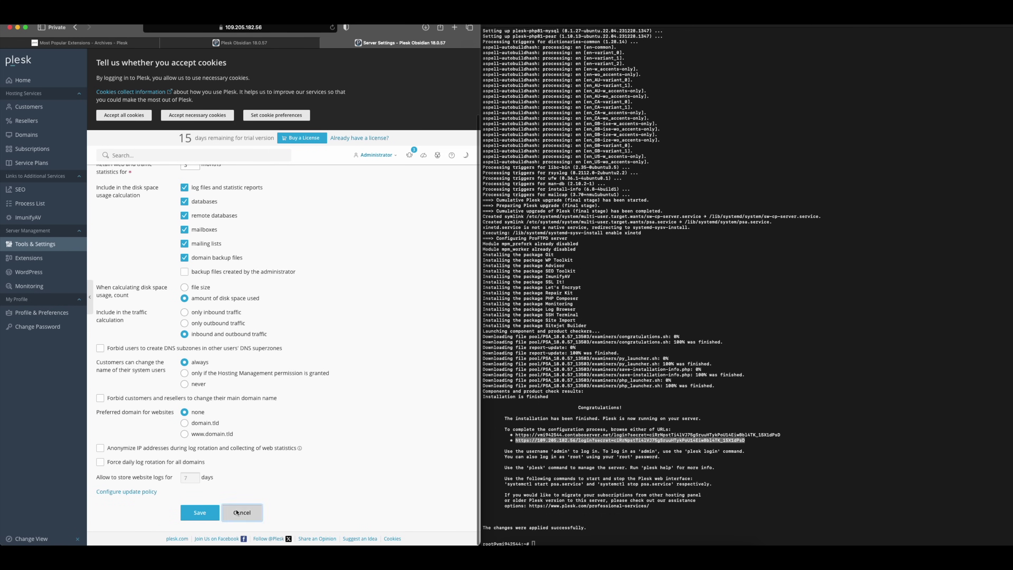
pyautogui.click(239, 512)
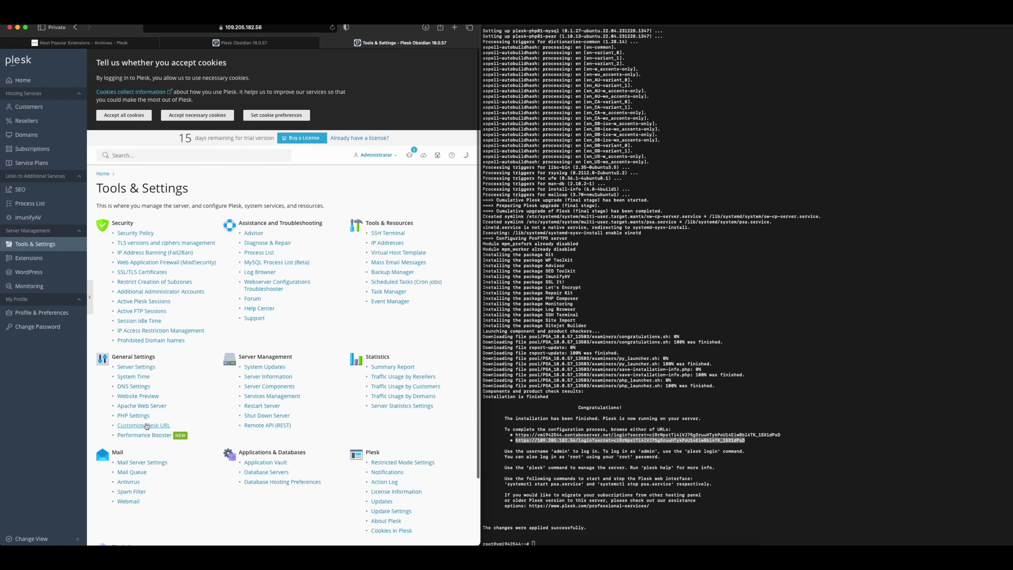
# Step: Review the available PHP handlers and the MySQL Process List, acknowledging its beta notice, and return to Tools & Settings
pyautogui.click(139, 416)
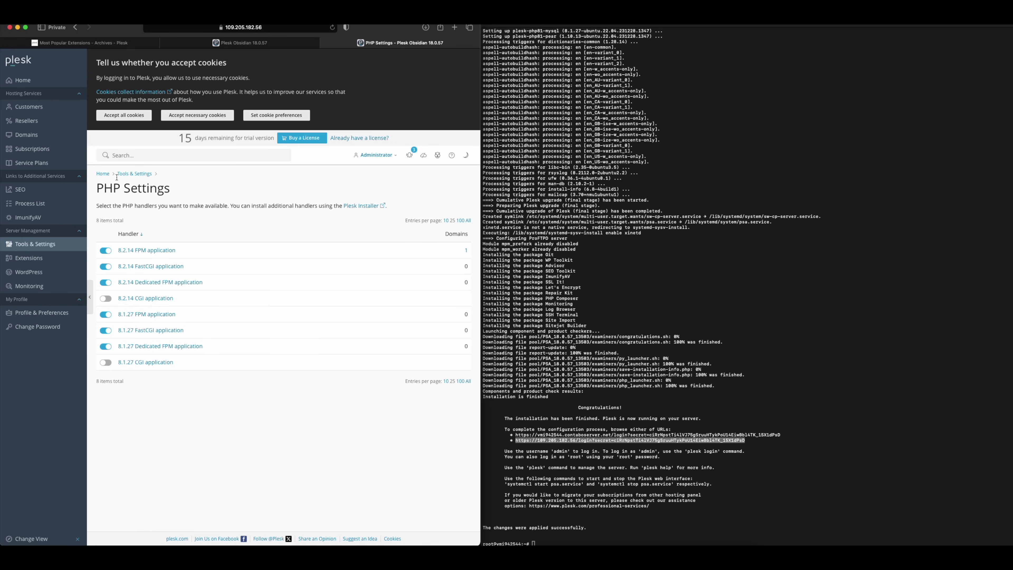
pyautogui.click(76, 29)
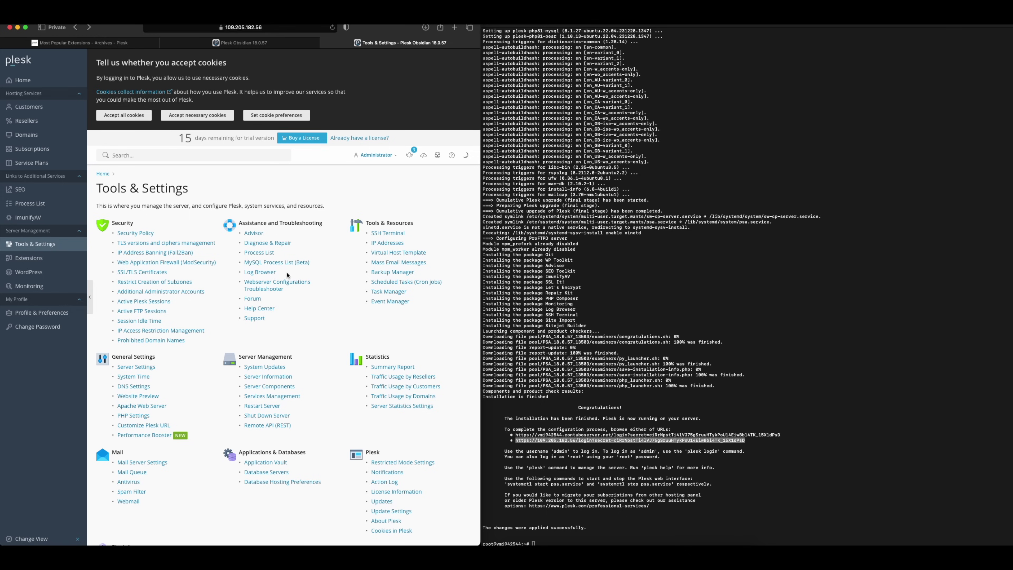
pyautogui.click(285, 262)
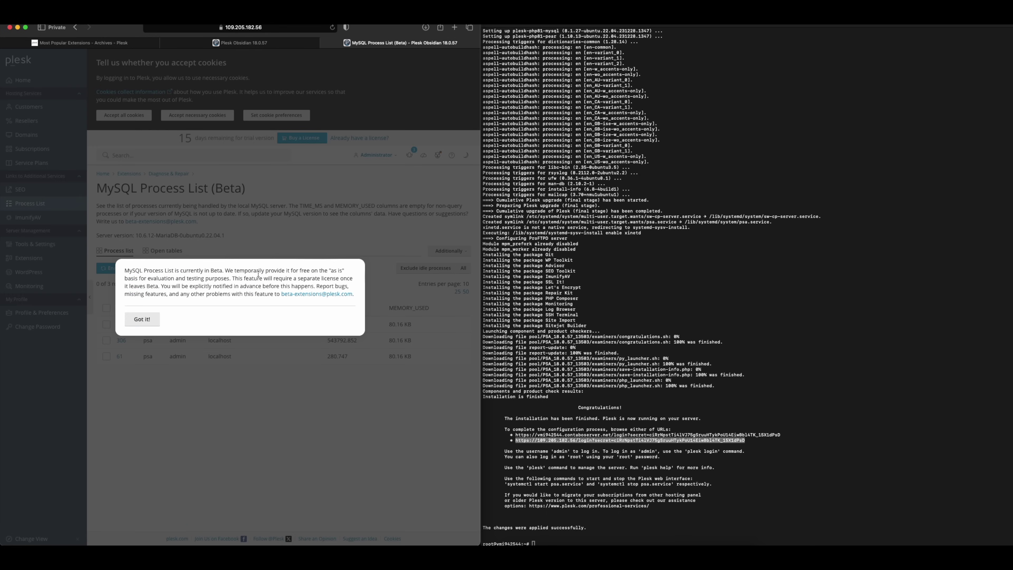
pyautogui.click(155, 321)
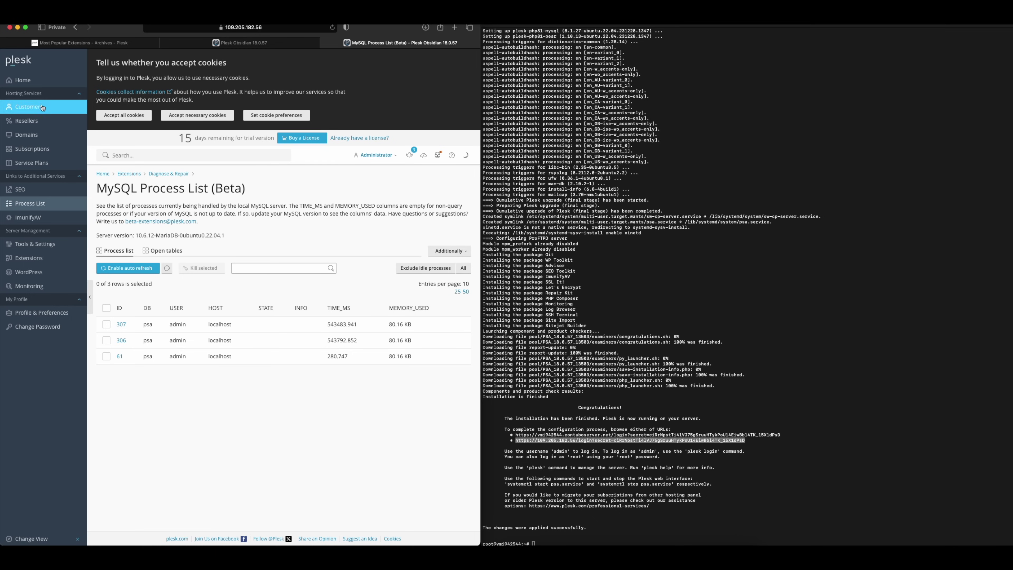
pyautogui.click(75, 27)
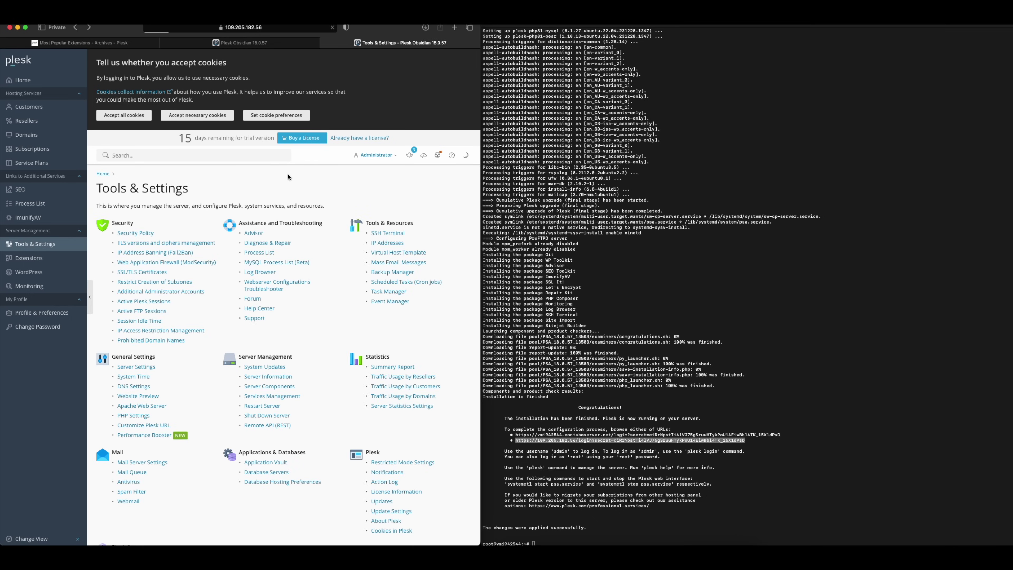
# Step: Examine the Backup Manager's scheduled backup settings and the frequencies offered for running the backup task
pyautogui.click(380, 273)
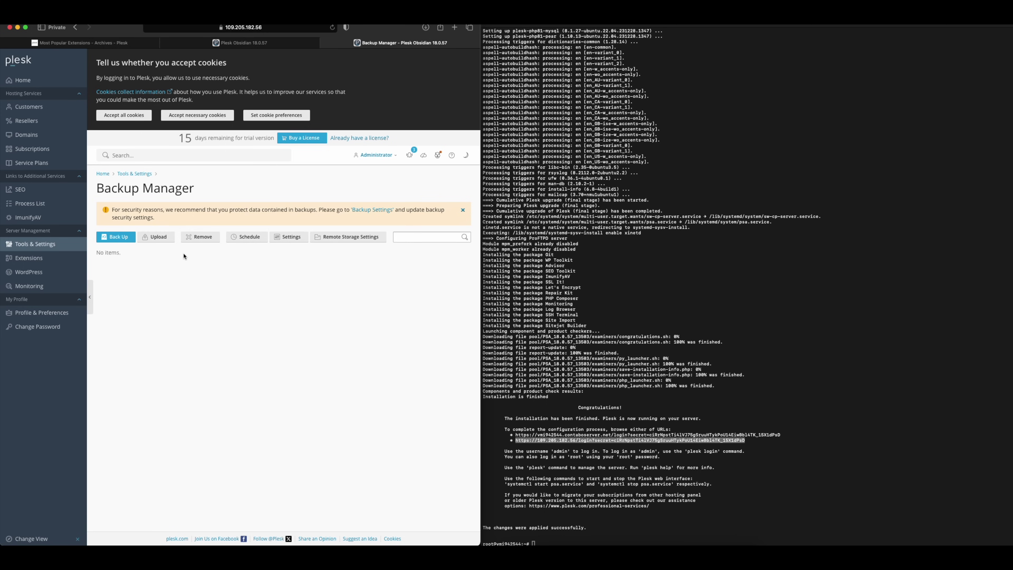
pyautogui.click(250, 238)
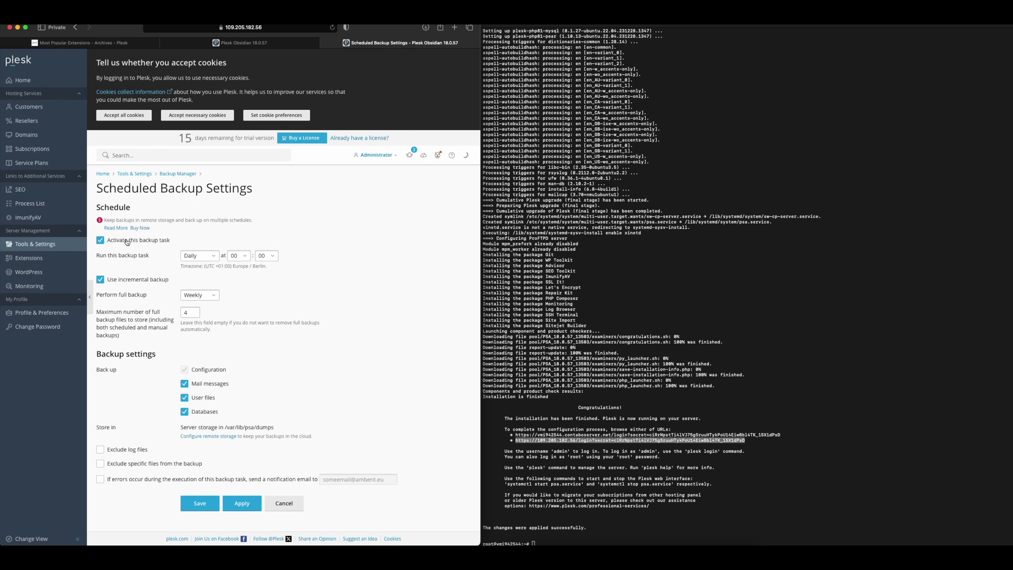
pyautogui.click(206, 259)
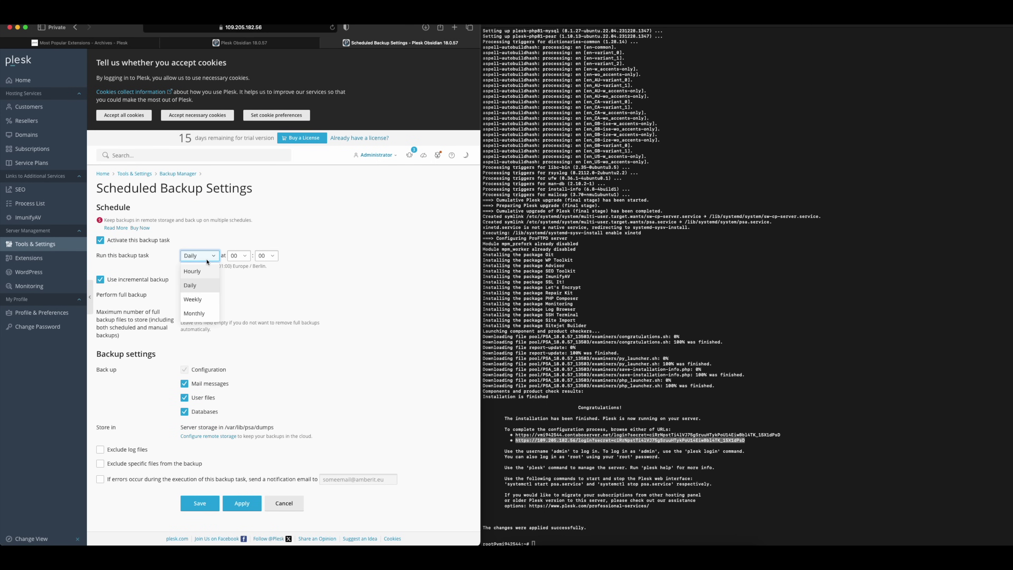
pyautogui.click(255, 298)
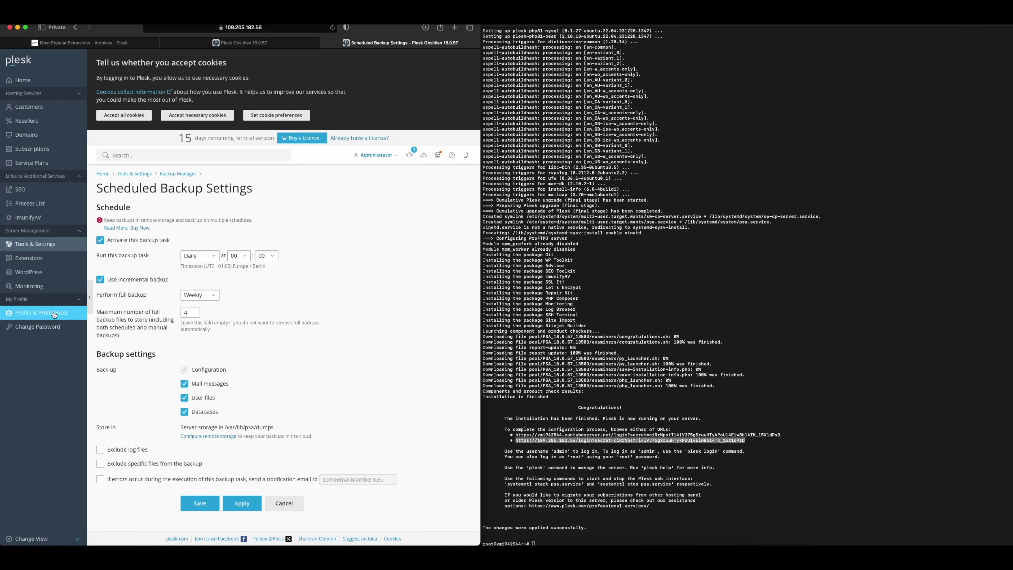
# Step: Open the extensions catalog by saving the Business customer preference with the tax residence country left as Not specified
pyautogui.click(45, 258)
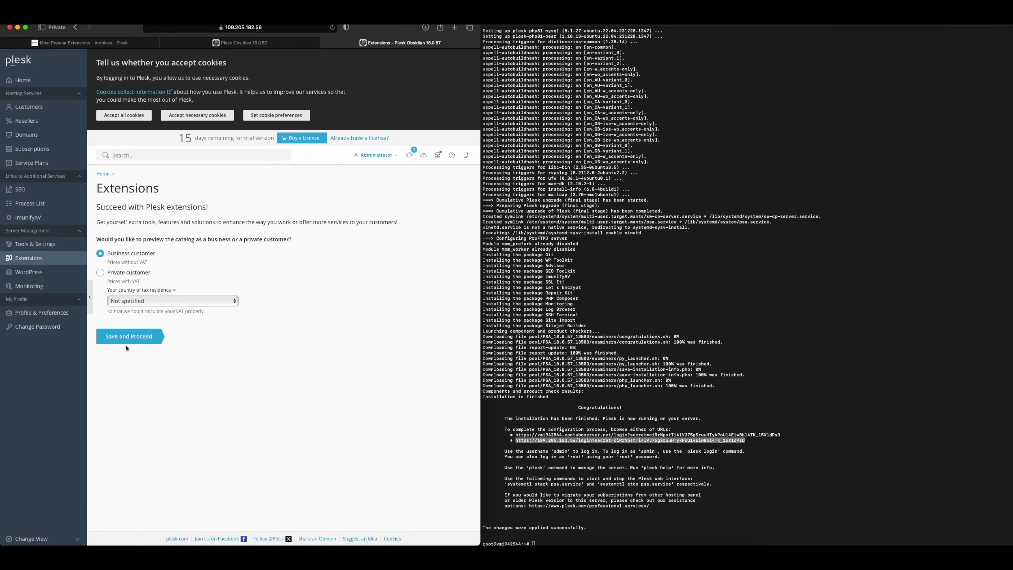
pyautogui.click(136, 301)
pyautogui.click(136, 352)
pyautogui.click(132, 337)
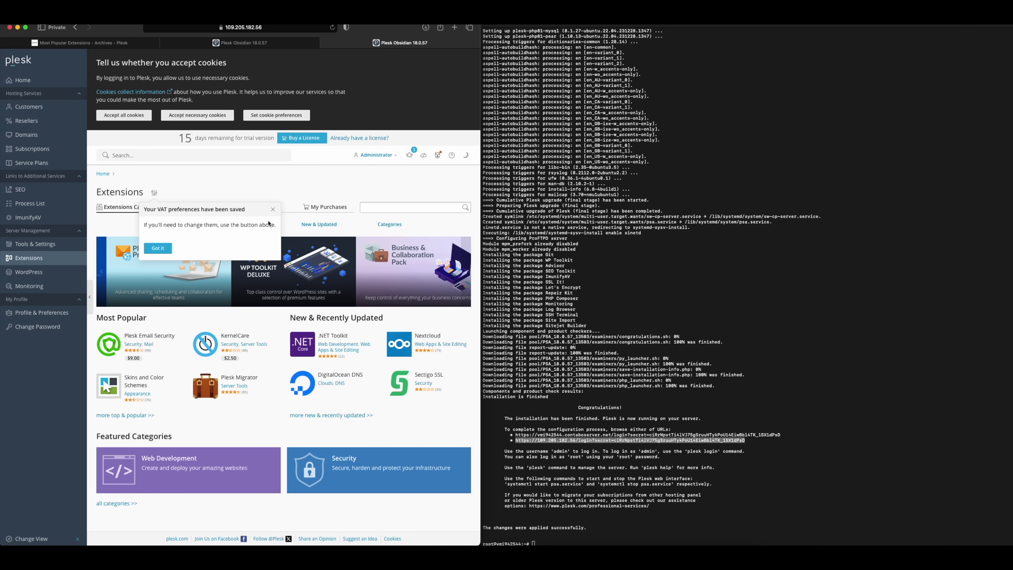
# Step: Dismiss the saved VAT preferences notice, search the extensions catalog for "backup", and view the Plesk Migrator extension's details
pyautogui.click(272, 209)
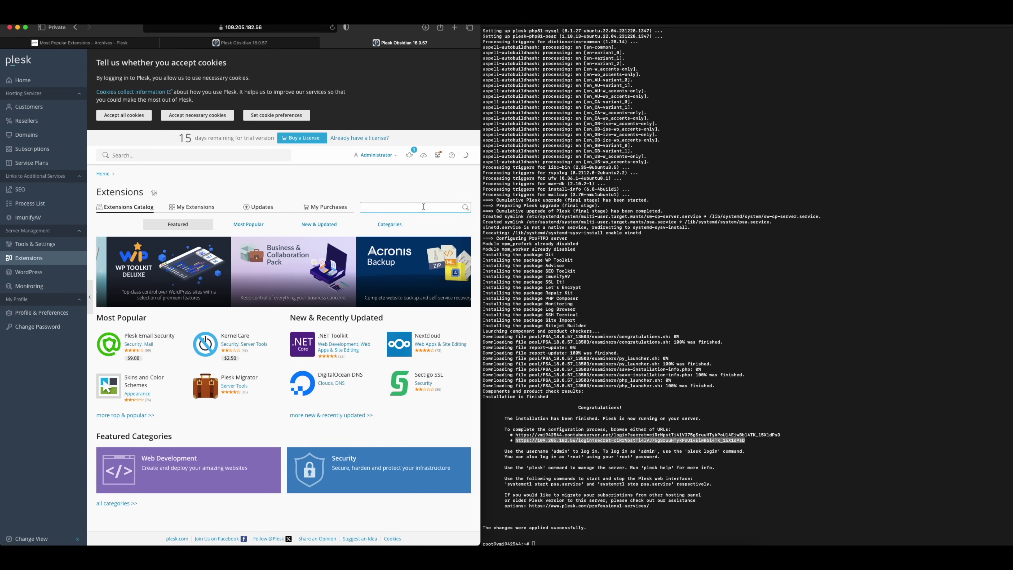
pyautogui.click(403, 207)
pyautogui.write('ftp')
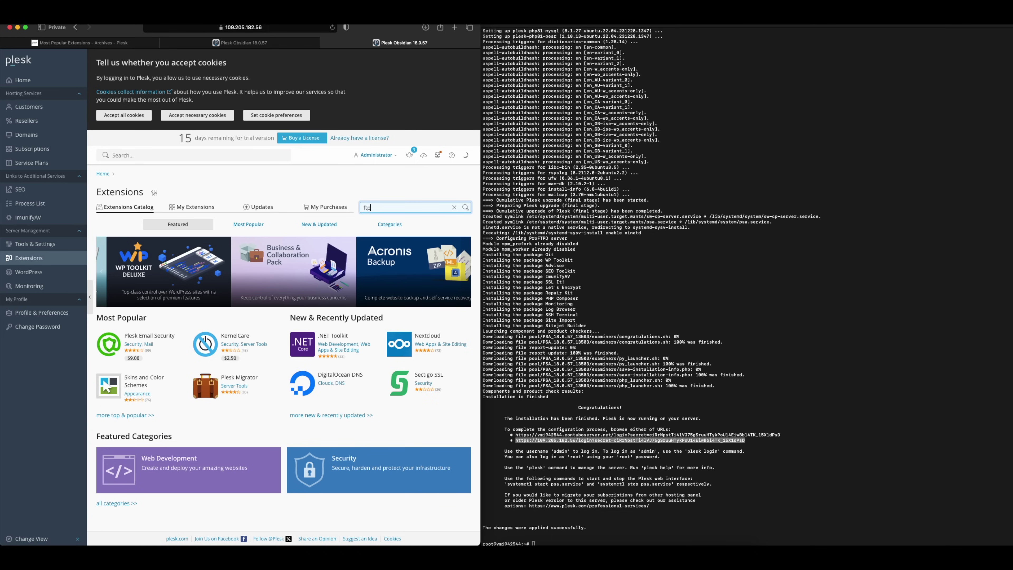
pyautogui.write(' b')
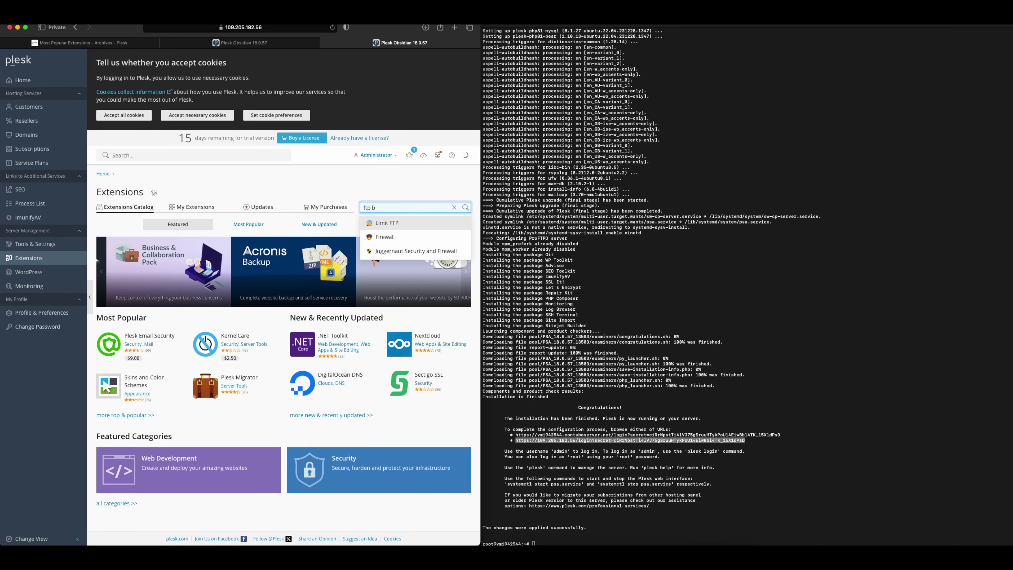
pyautogui.write('a')
pyautogui.press('super+a')
pyautogui.write('backu')
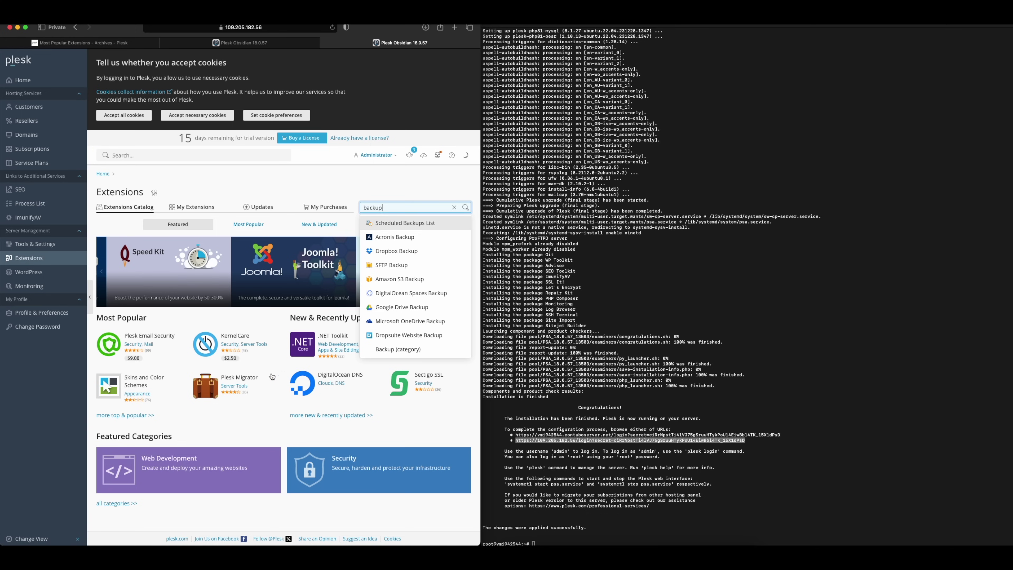
pyautogui.press('Return')
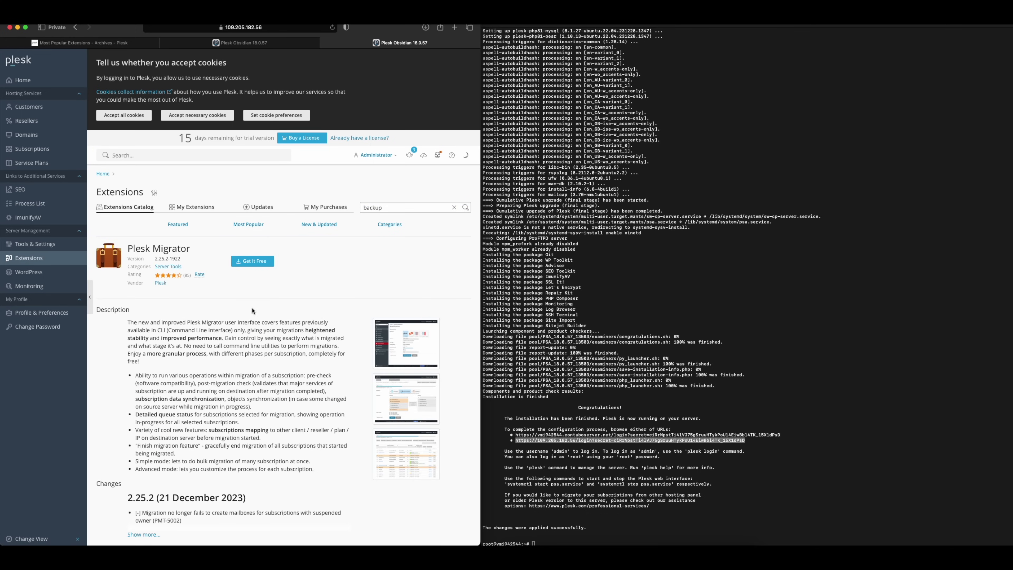
pyautogui.scroll(-2, 253, 310)
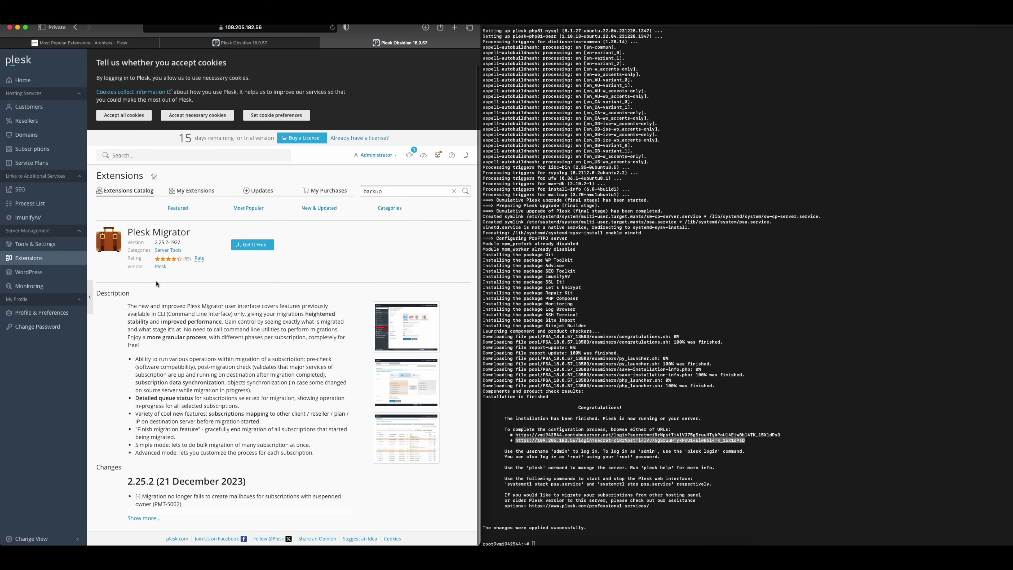
# Step: Find the Docker extension in the catalog and install its free edition, keeping the installation progress minimized
pyautogui.click(383, 191)
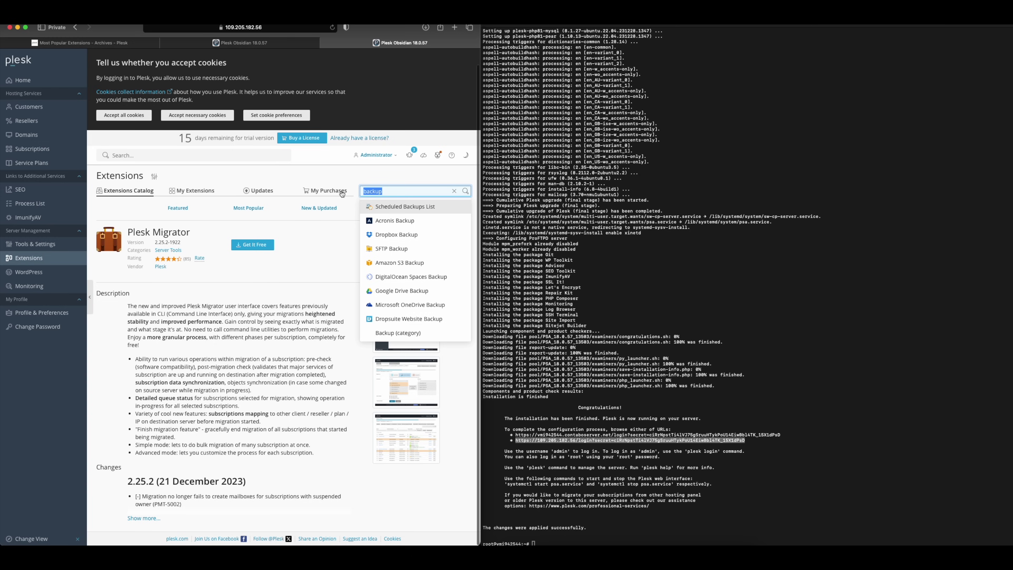
pyautogui.write('docker')
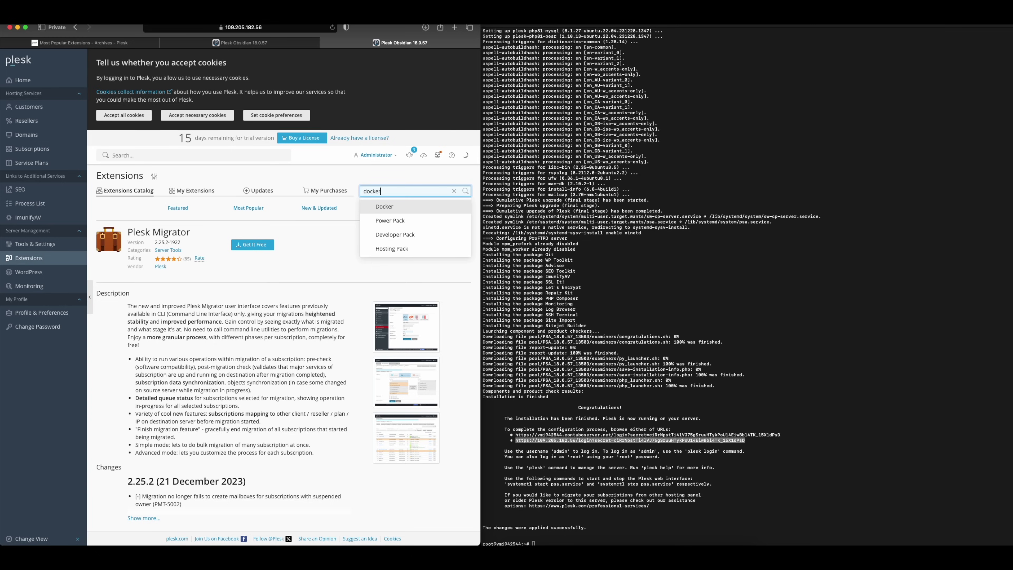
pyautogui.click(382, 207)
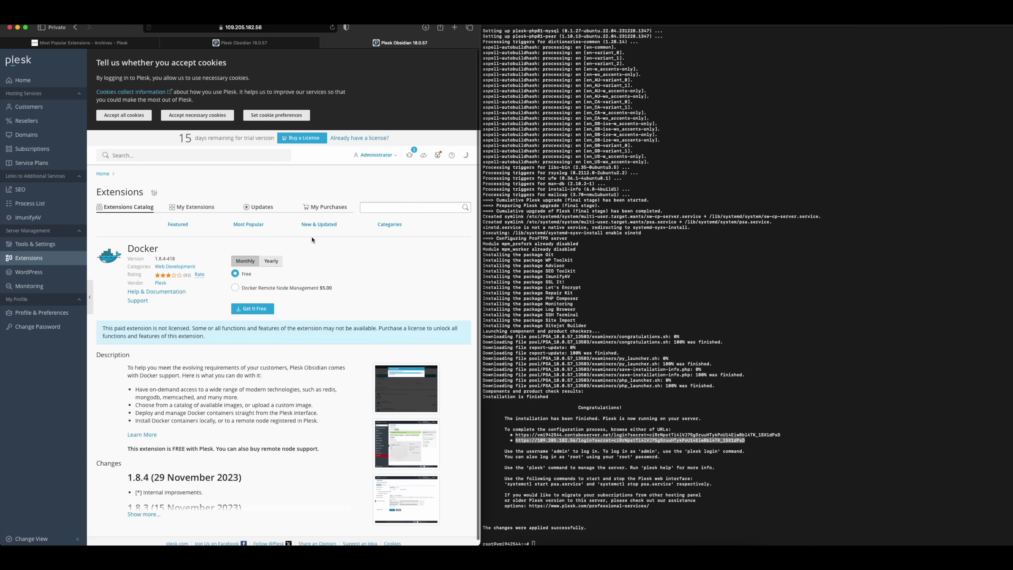
pyautogui.click(254, 311)
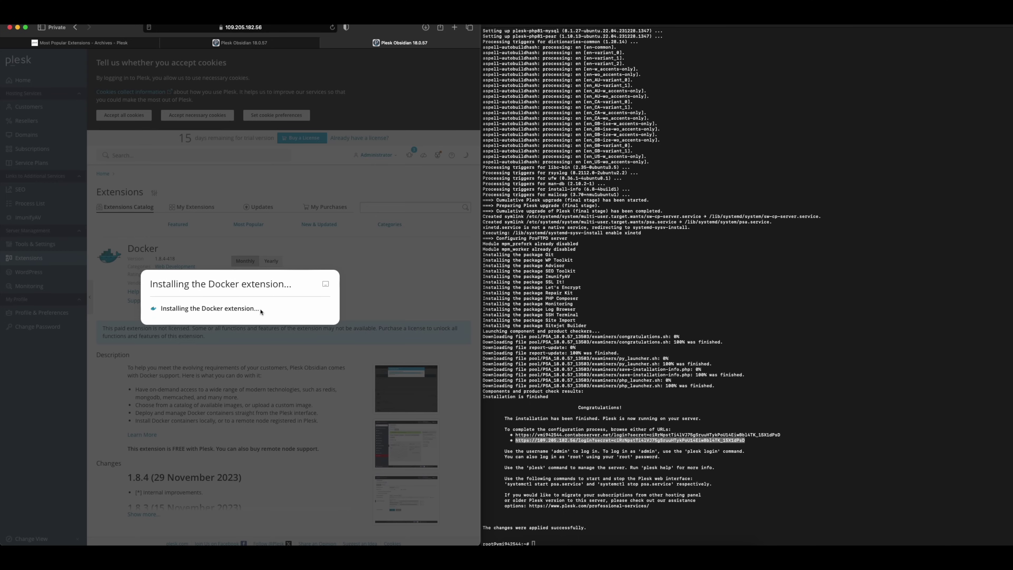
pyautogui.click(325, 284)
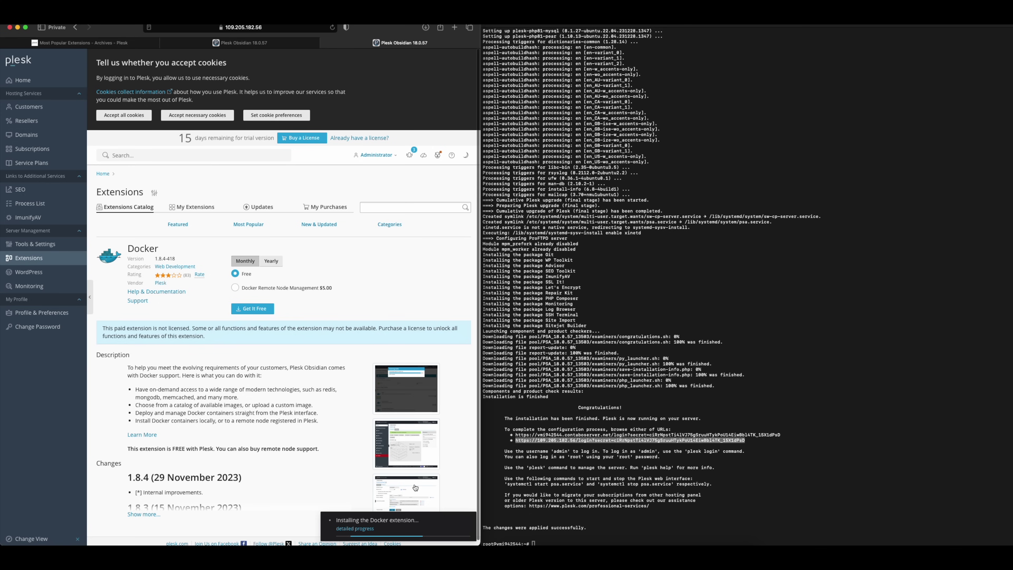
pyautogui.click(365, 529)
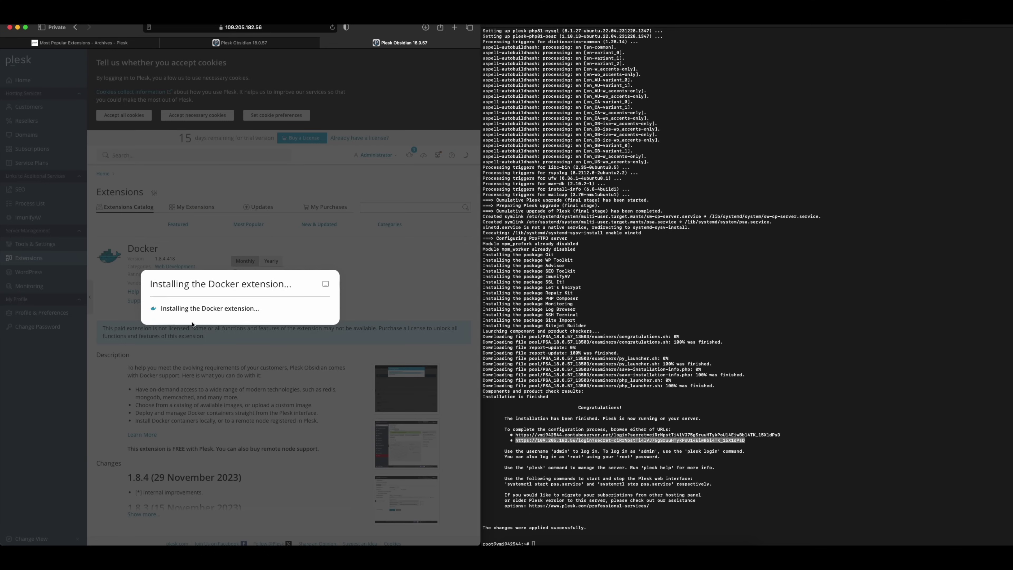
pyautogui.click(326, 283)
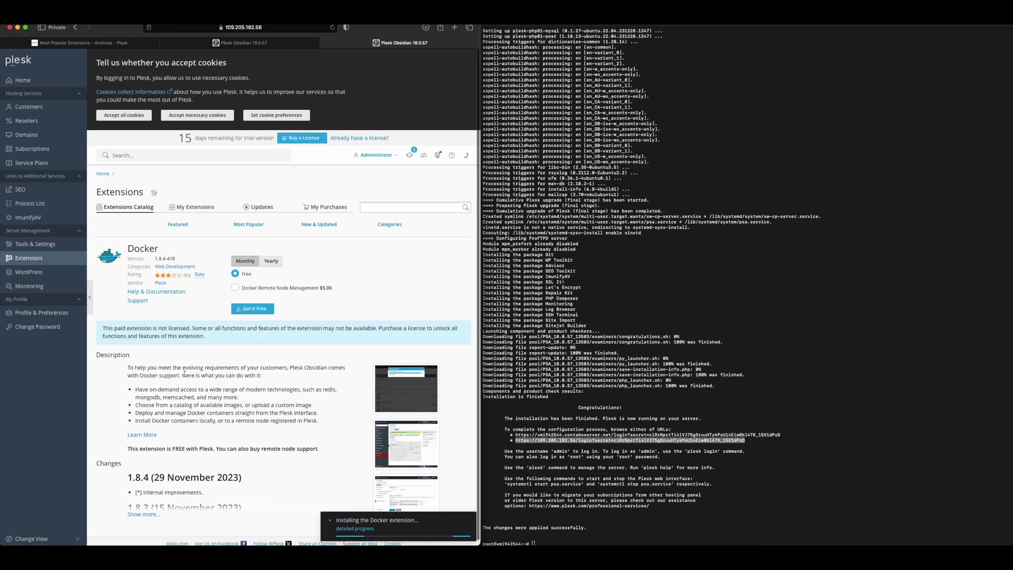
# Step: Open the amberit.eu domain, dismiss the extension notification, and review the domain's logs and Monitoring page before returning to its dashboard
pyautogui.click(38, 136)
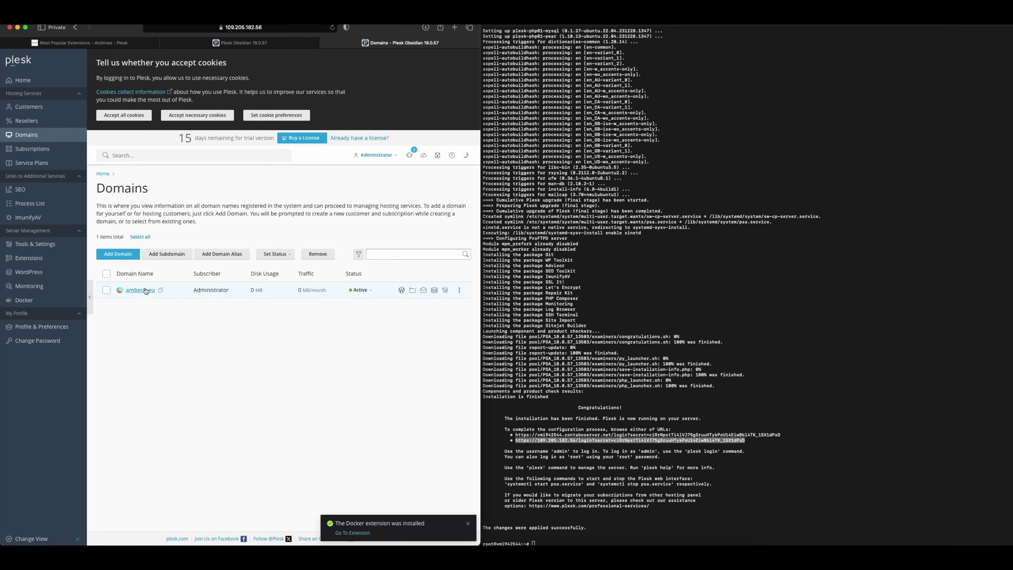
pyautogui.click(145, 291)
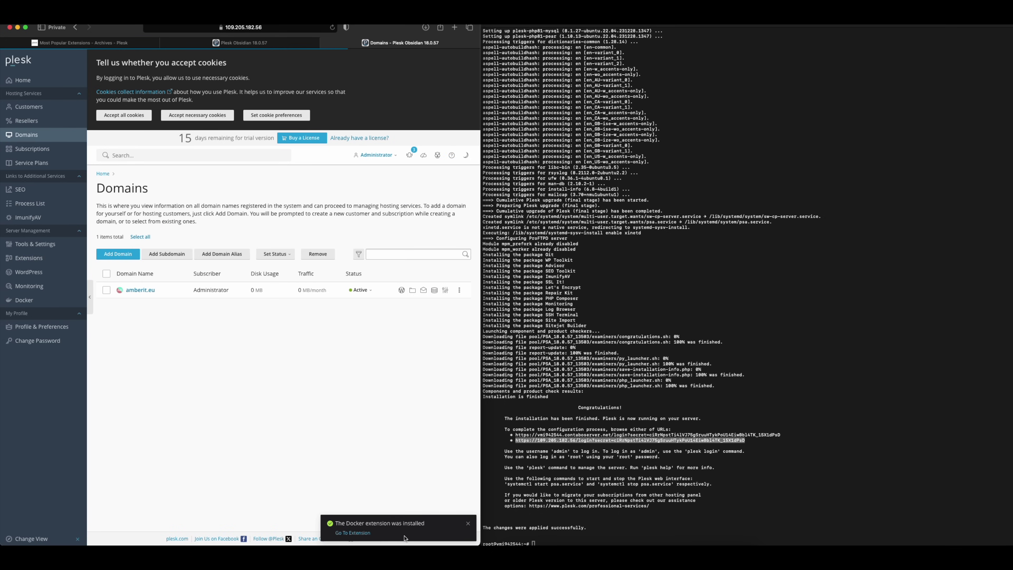
pyautogui.click(467, 523)
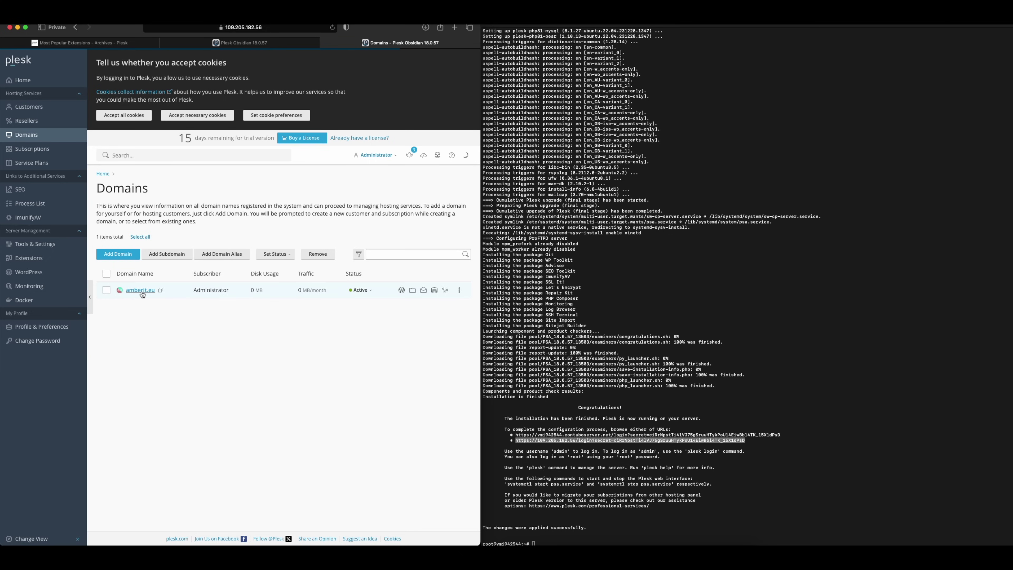
pyautogui.click(141, 291)
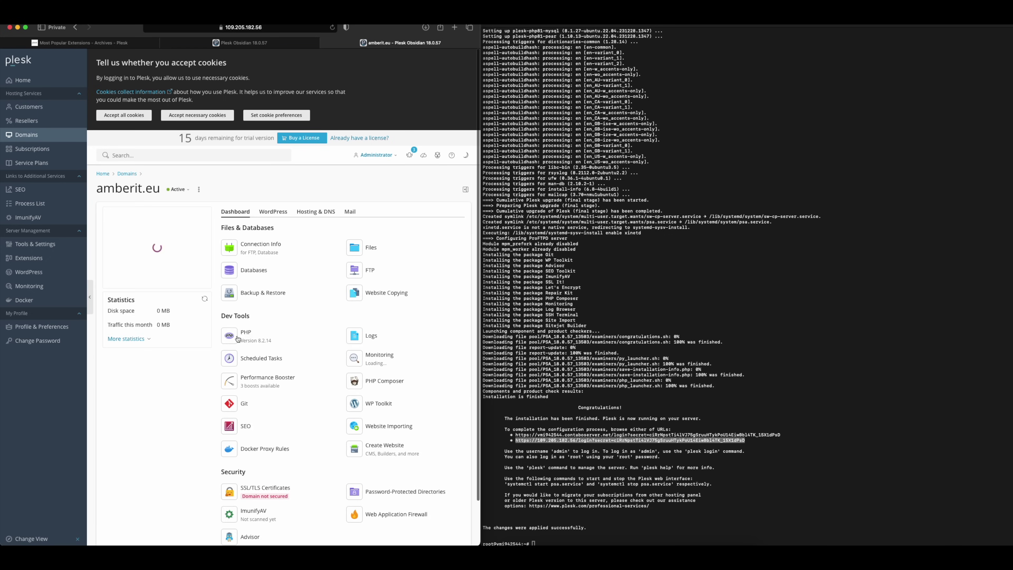
pyautogui.click(374, 339)
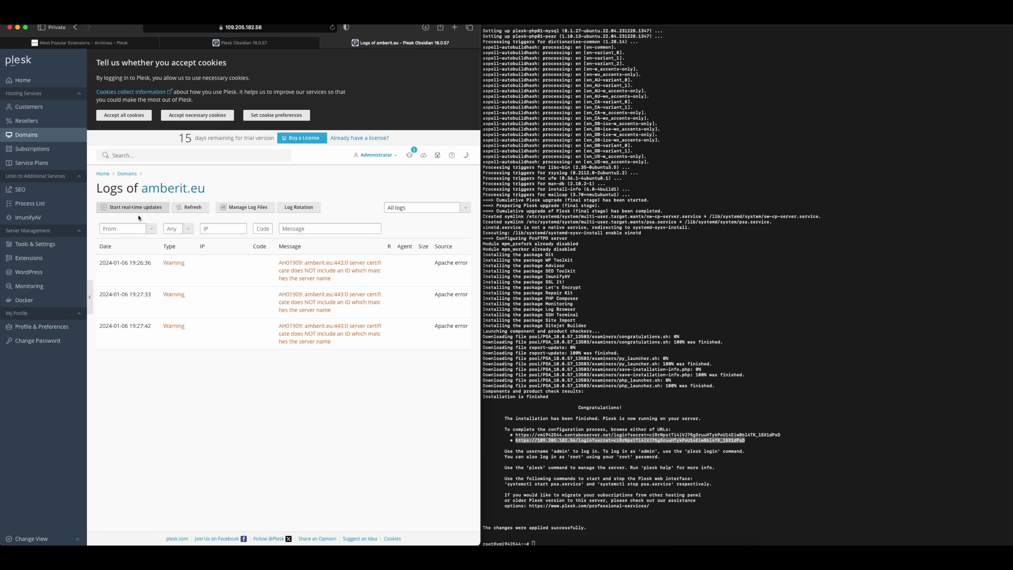
pyautogui.click(76, 28)
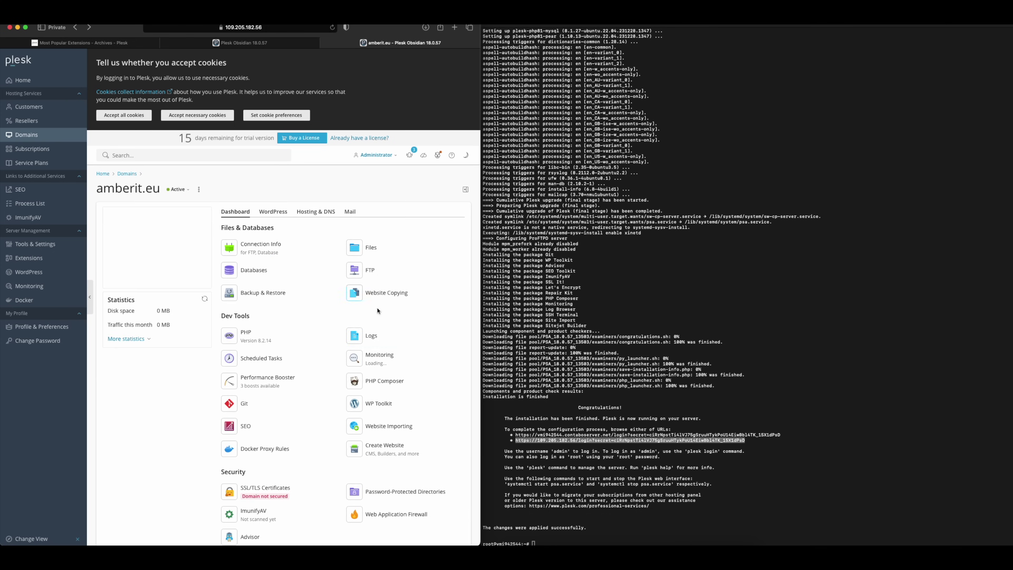
pyautogui.click(399, 358)
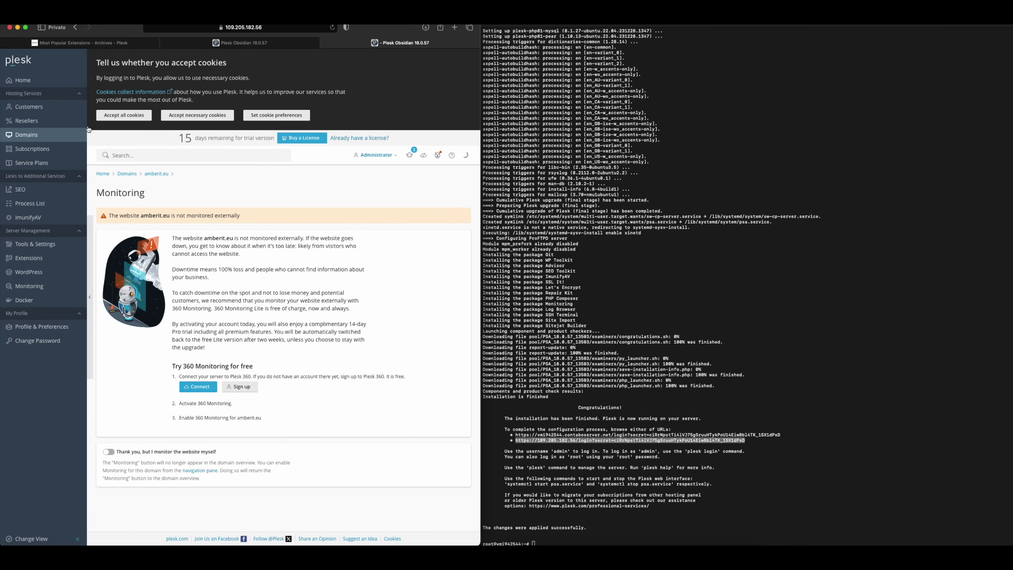
pyautogui.press('super+bracketleft')
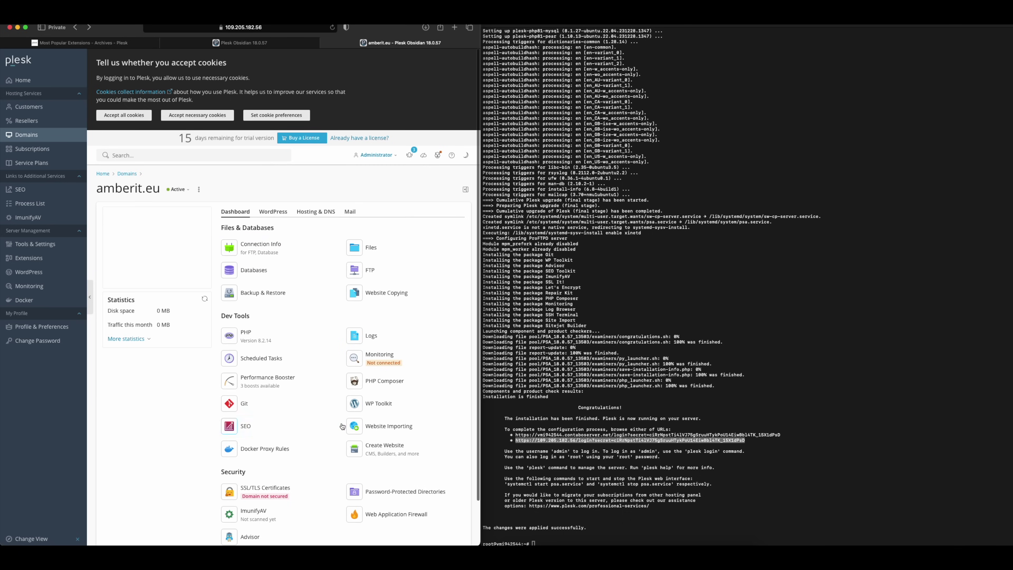
# Step: Examine the Web Application Firewall settings for amberit.eu, including the firewall modes and the full list of active security rule tags
pyautogui.scroll(-2, 322, 479)
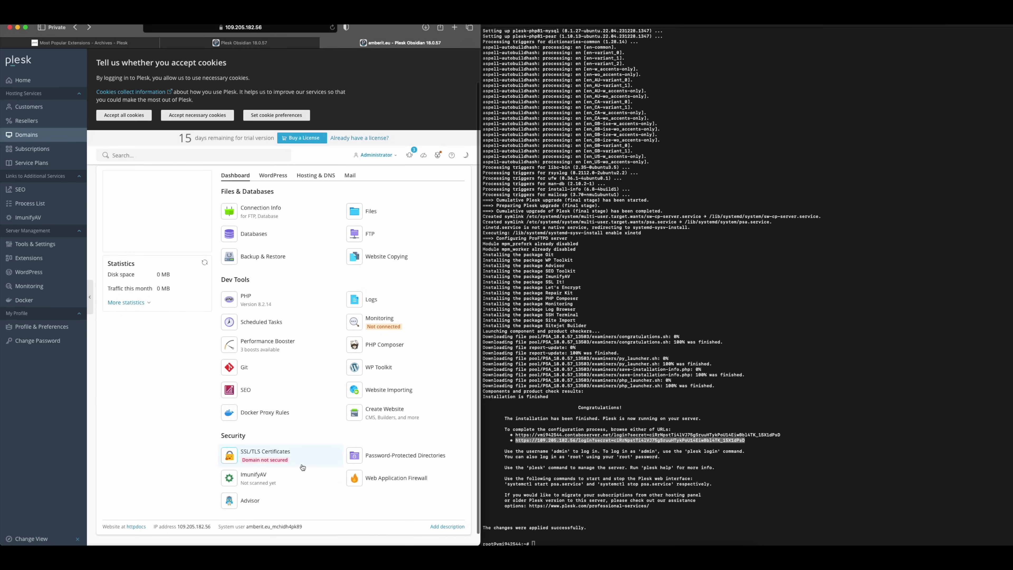
pyautogui.click(372, 482)
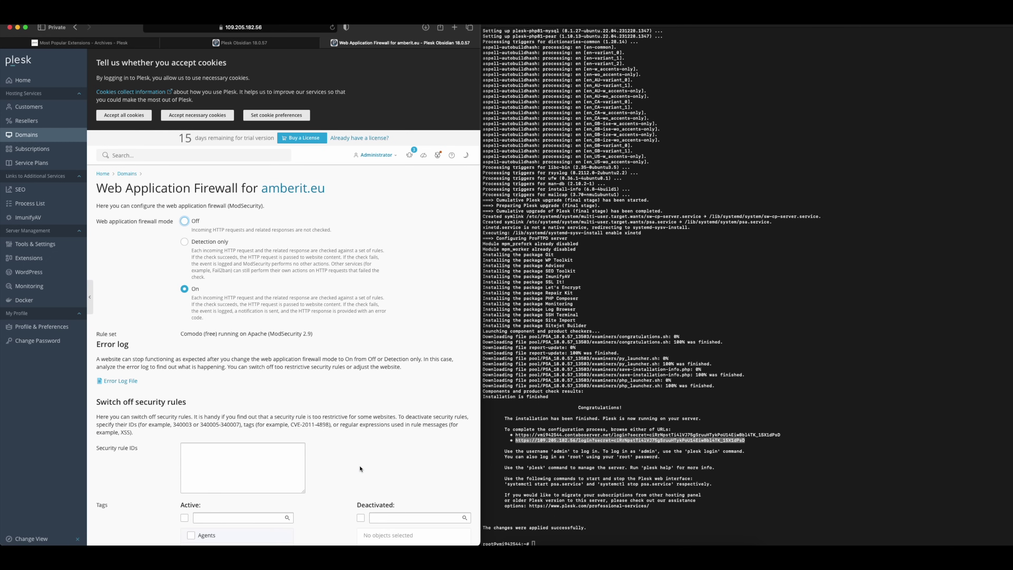
pyautogui.scroll(-5, 336, 448)
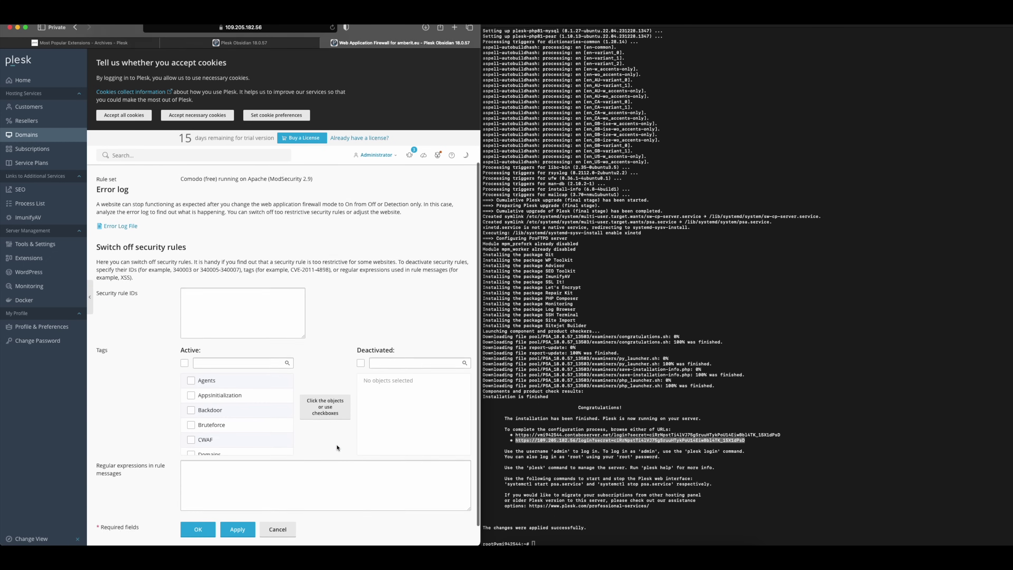
pyautogui.scroll(-3, 248, 428)
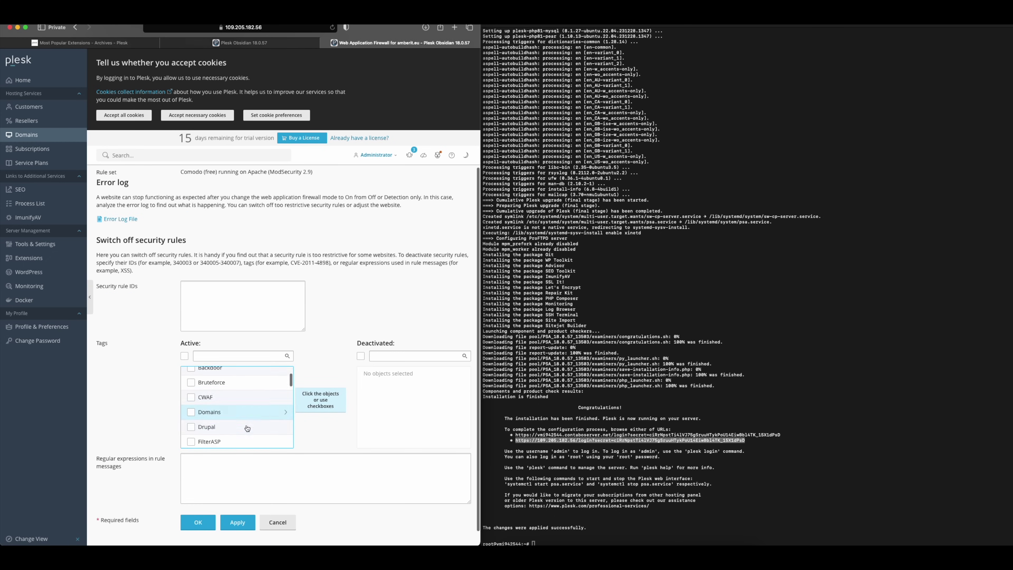
pyautogui.scroll(-4, 247, 428)
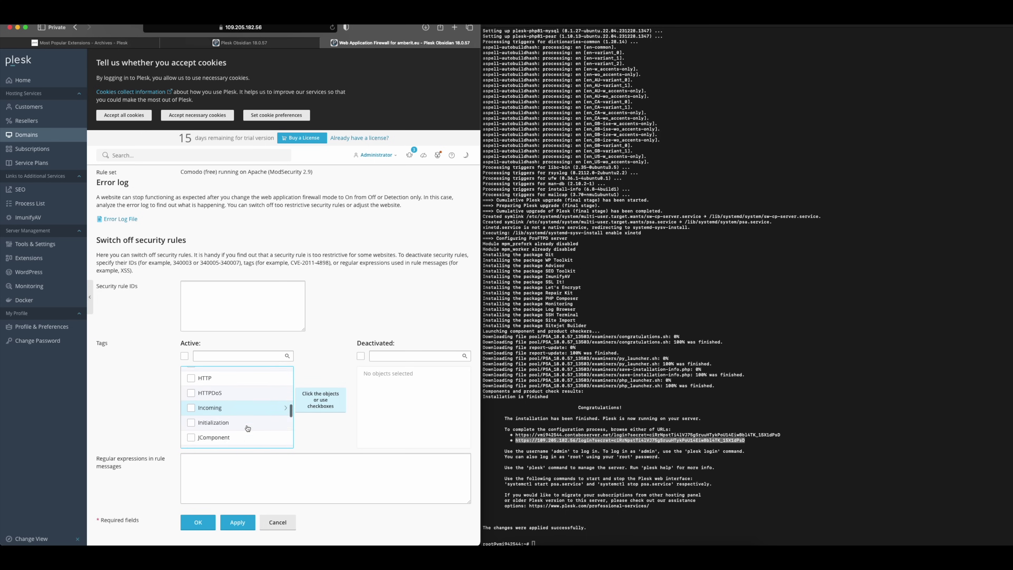
pyautogui.scroll(-4, 247, 428)
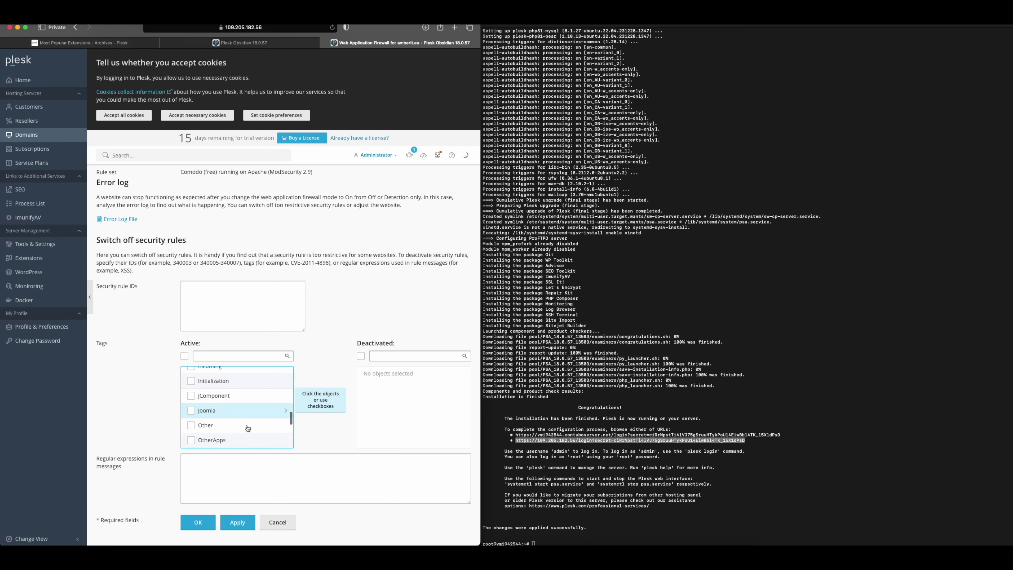
pyautogui.scroll(-4, 247, 427)
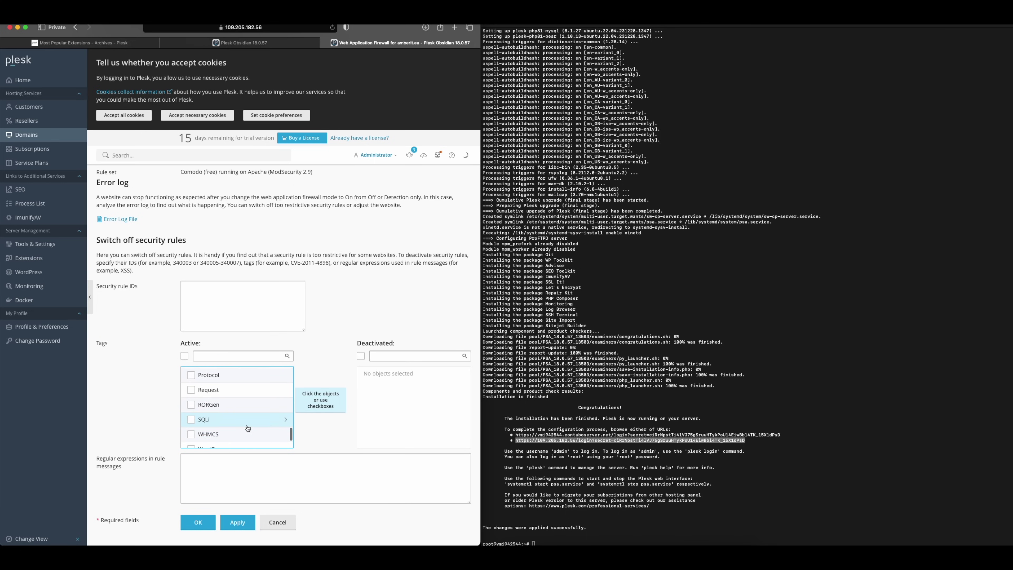
pyautogui.scroll(-2, 247, 428)
pyautogui.scroll(3, 248, 428)
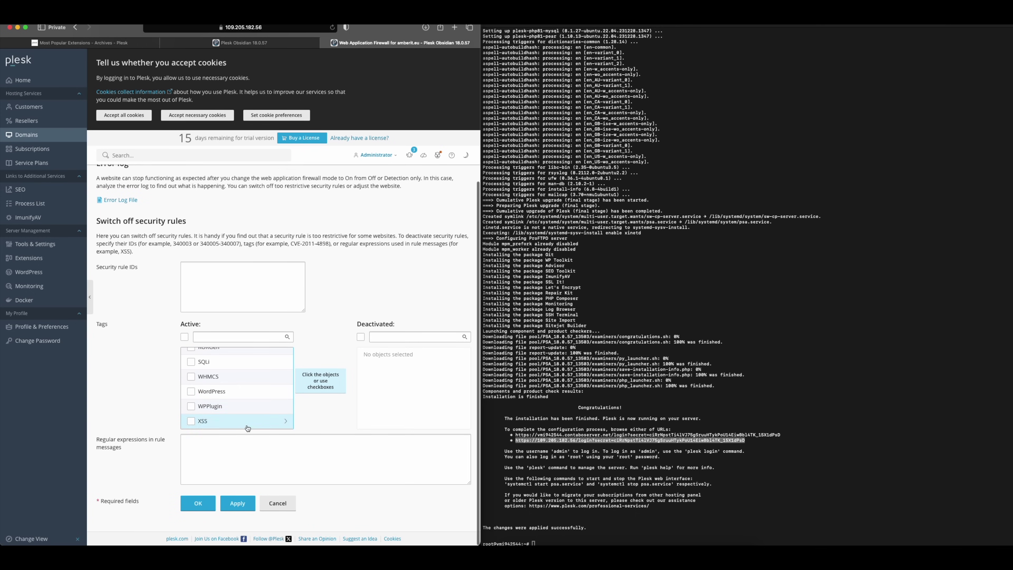
pyautogui.scroll(10, 248, 428)
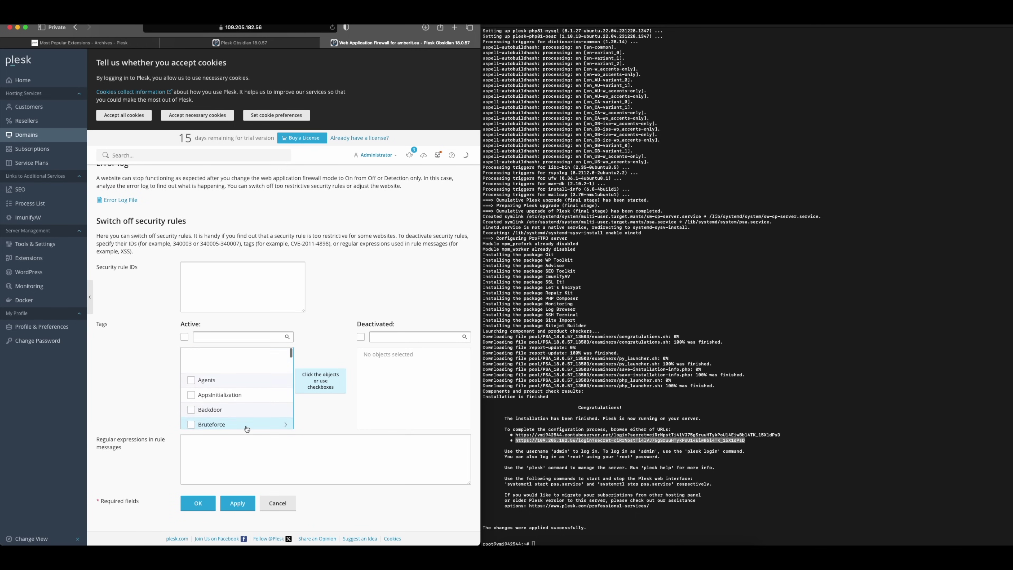
pyautogui.scroll(4, 158, 396)
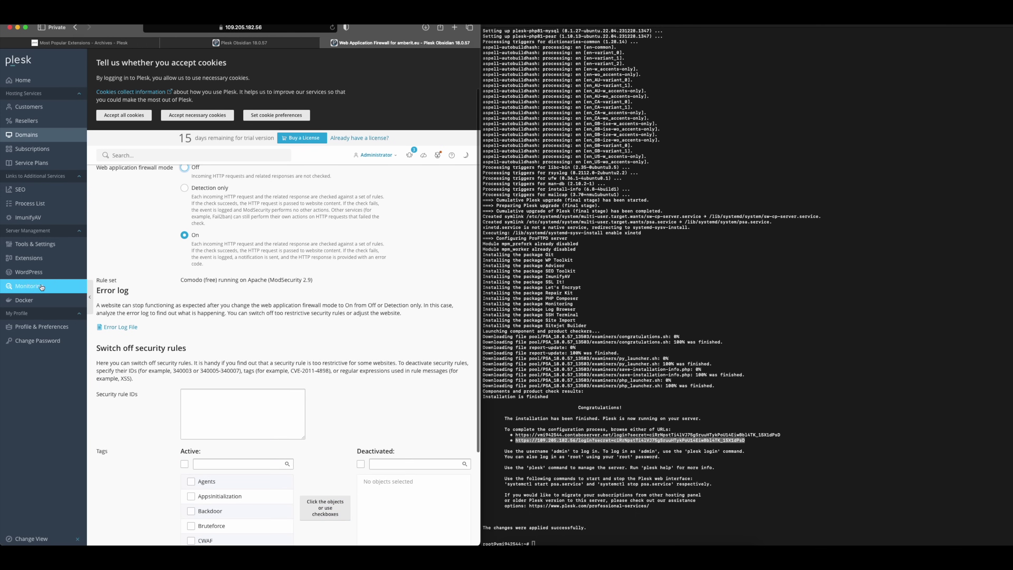
# Step: Inspect the Docker image catalog, opening and cancelling the image upload, and show its name and repository search filters
pyautogui.click(46, 300)
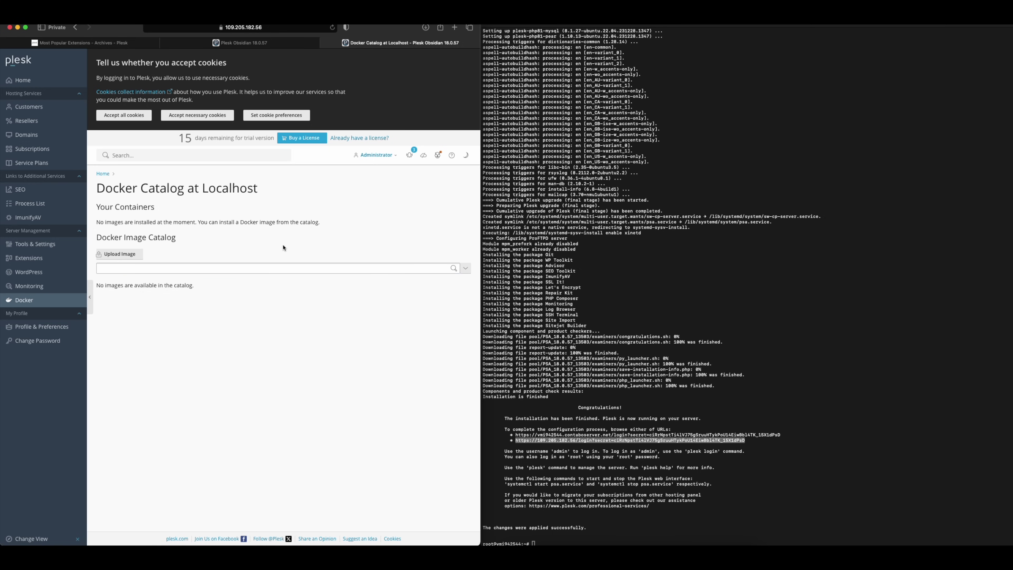
pyautogui.click(128, 255)
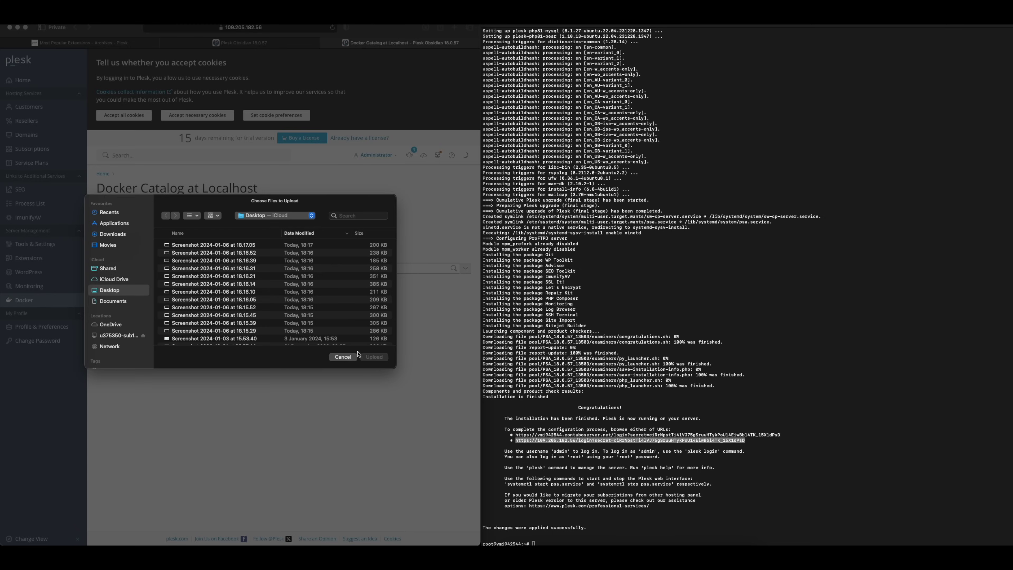
pyautogui.click(343, 356)
pyautogui.click(465, 268)
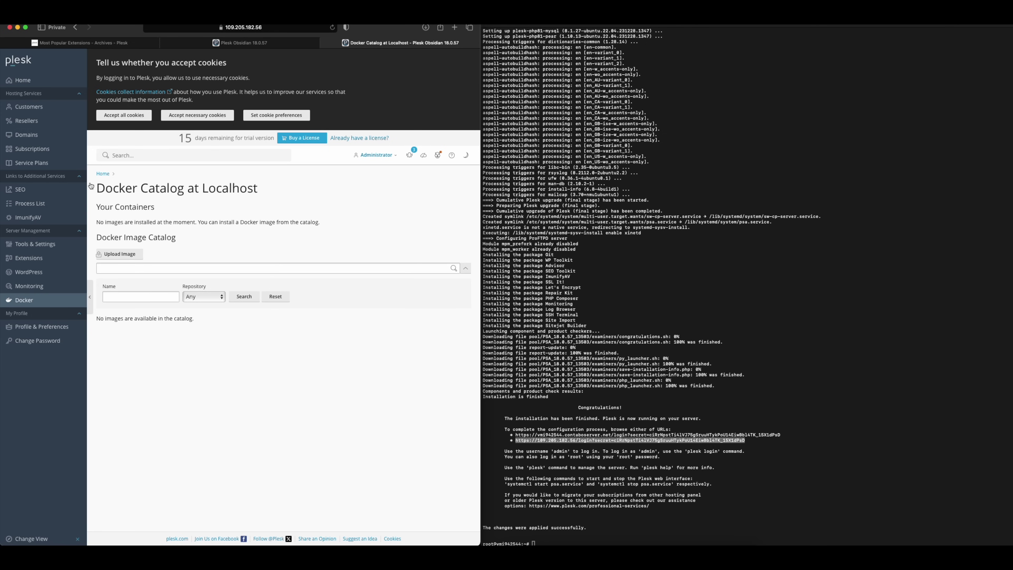
# Step: Switch to the server terminal and list all Docker containers with docker ps -a, then query images with docker images ls
pyautogui.scroll(1, 598, 386)
pyautogui.click(598, 387)
pyautogui.scroll(-1, 598, 386)
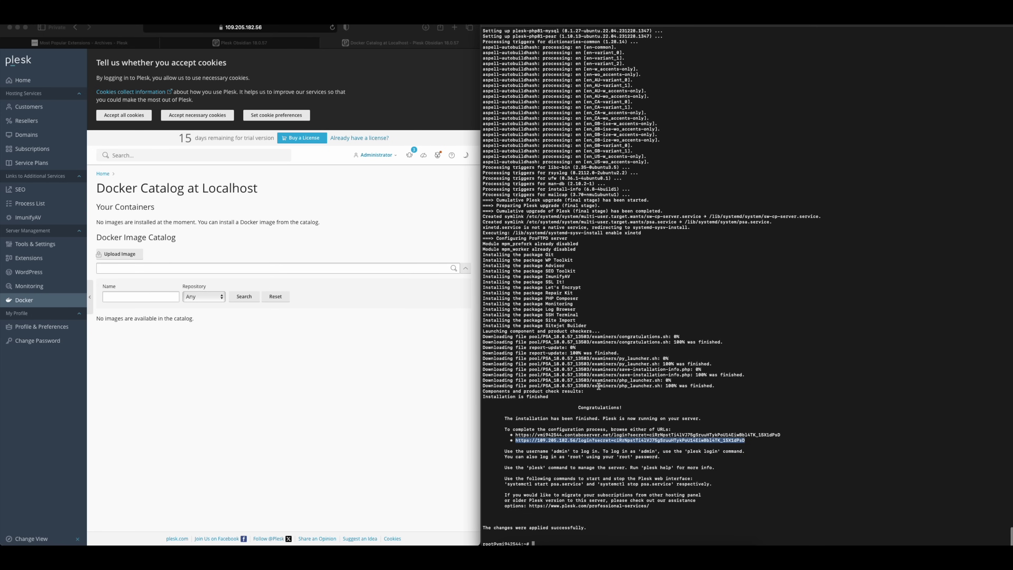
pyautogui.write('docker ps -a')
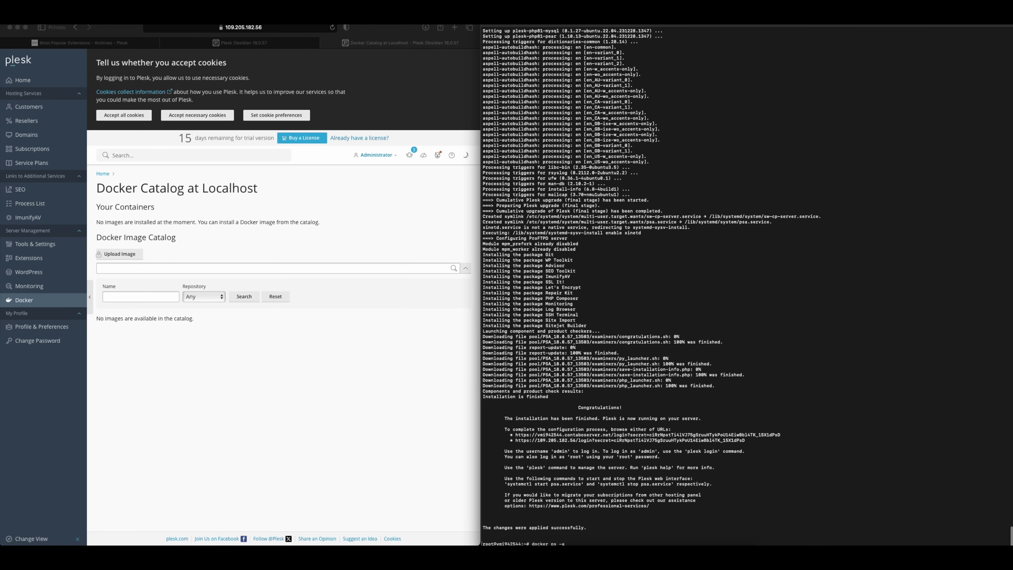
pyautogui.press('Return')
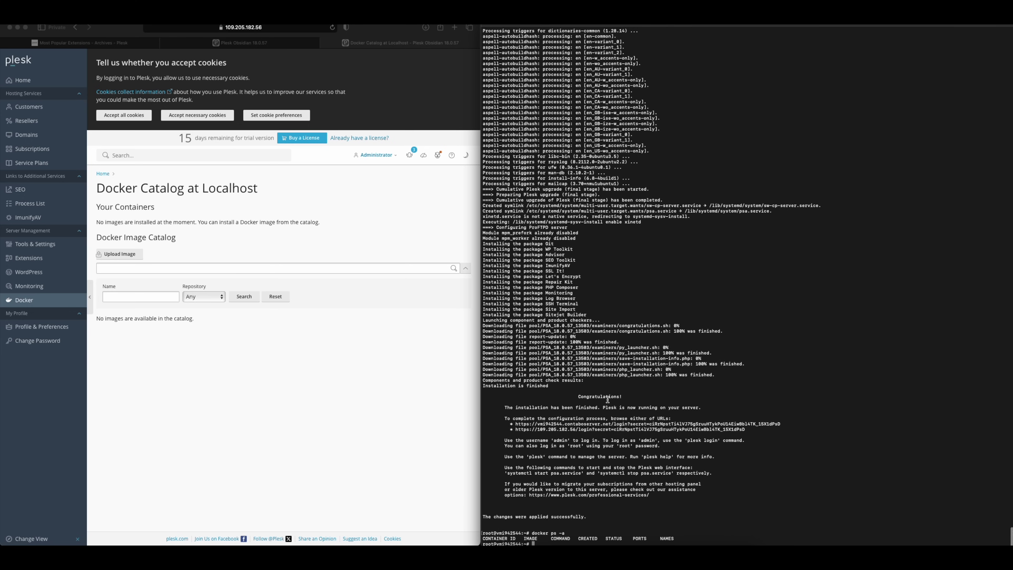
pyautogui.write('docker images ls')
pyautogui.press('Return')
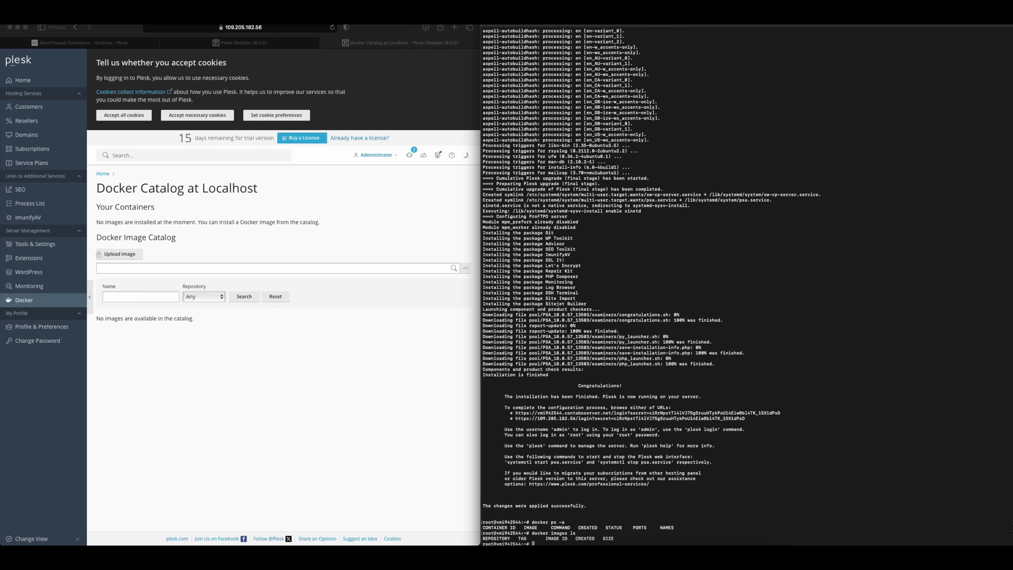
# Step: Return to Plesk in the browser, open the amberit.eu domain, and look over its dashboard tools and WordPress overview
pyautogui.click(55, 278)
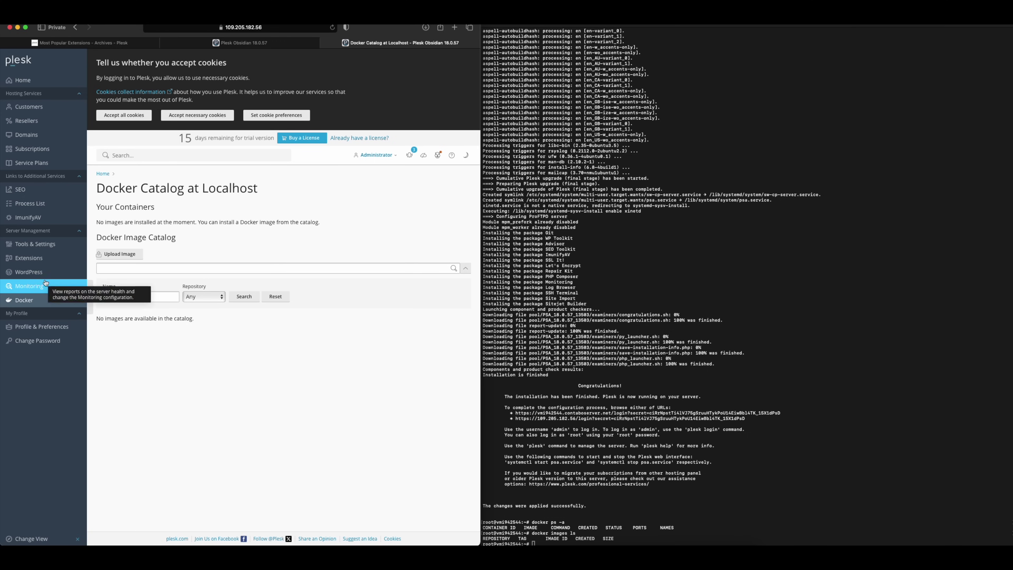
pyautogui.click(39, 135)
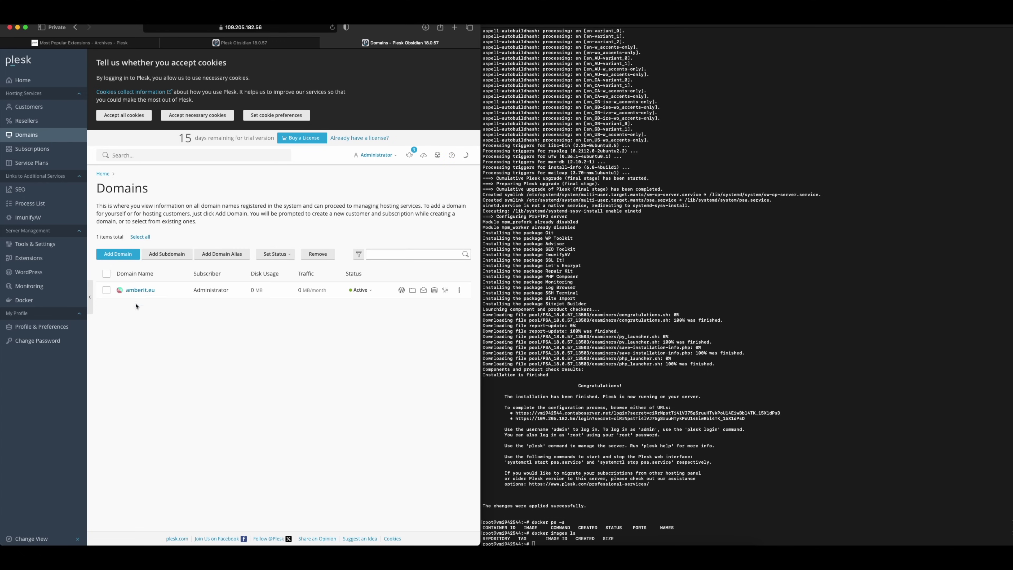
pyautogui.click(138, 291)
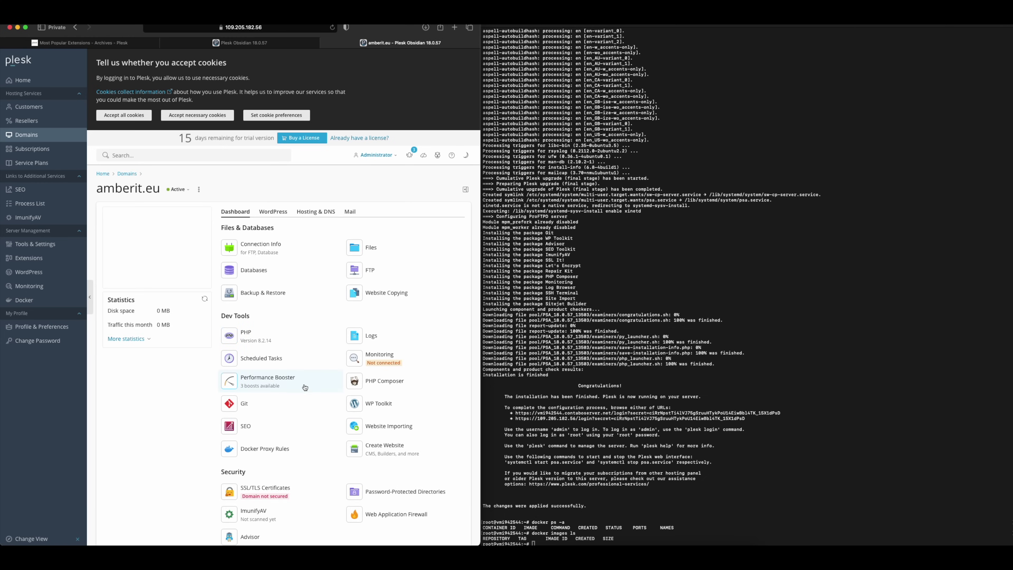
pyautogui.scroll(-2, 299, 385)
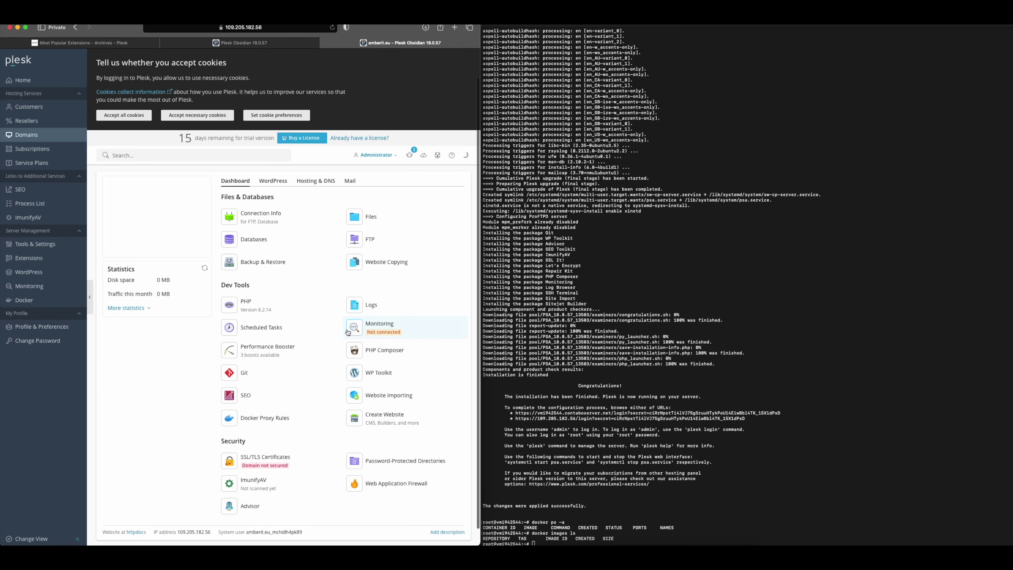
pyautogui.click(273, 181)
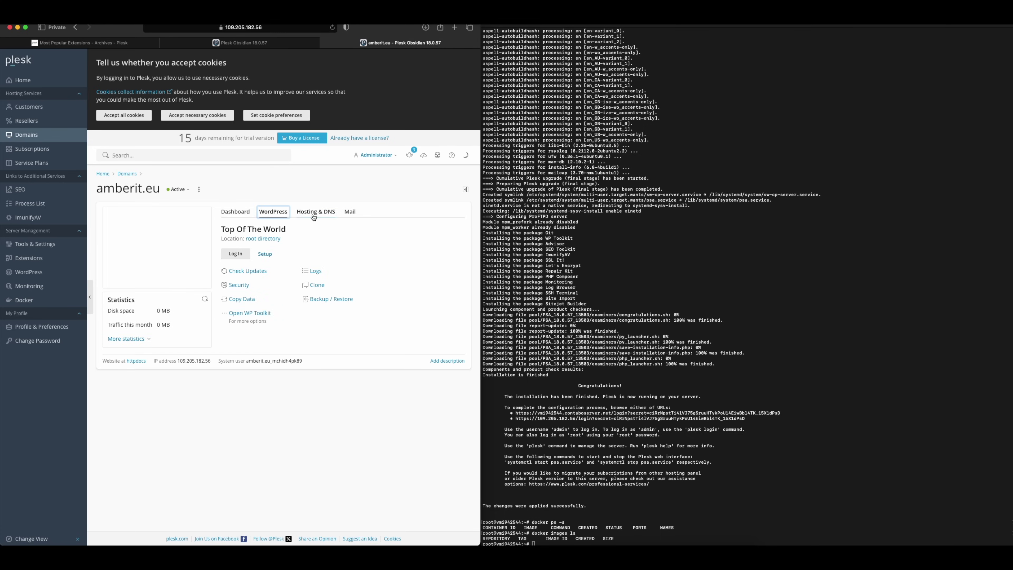
# Step: Review the WordPress security status of amberit.eu, covering both vulnerabilities and security measures, and close it without applying anything
pyautogui.click(239, 287)
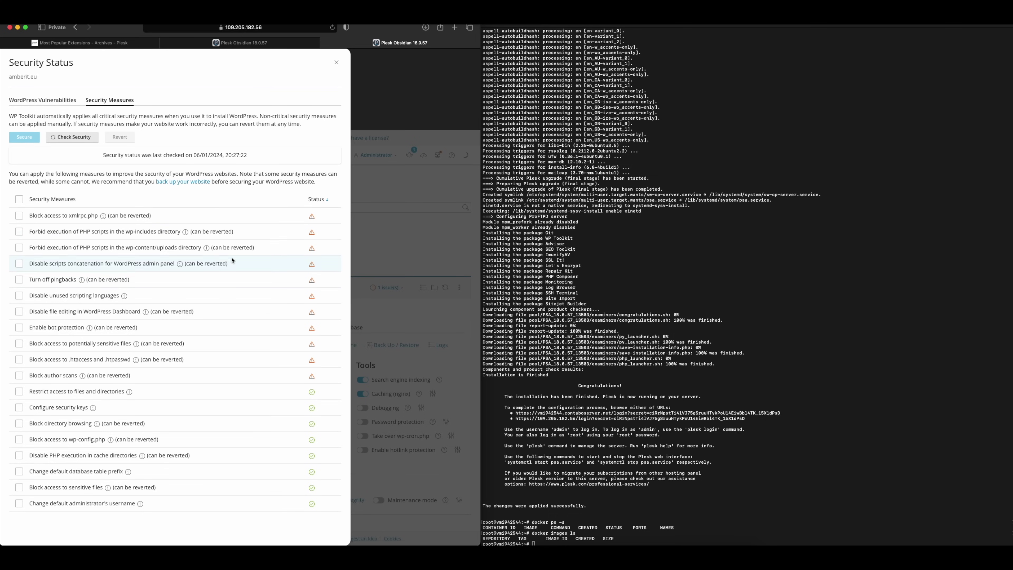
pyautogui.click(46, 103)
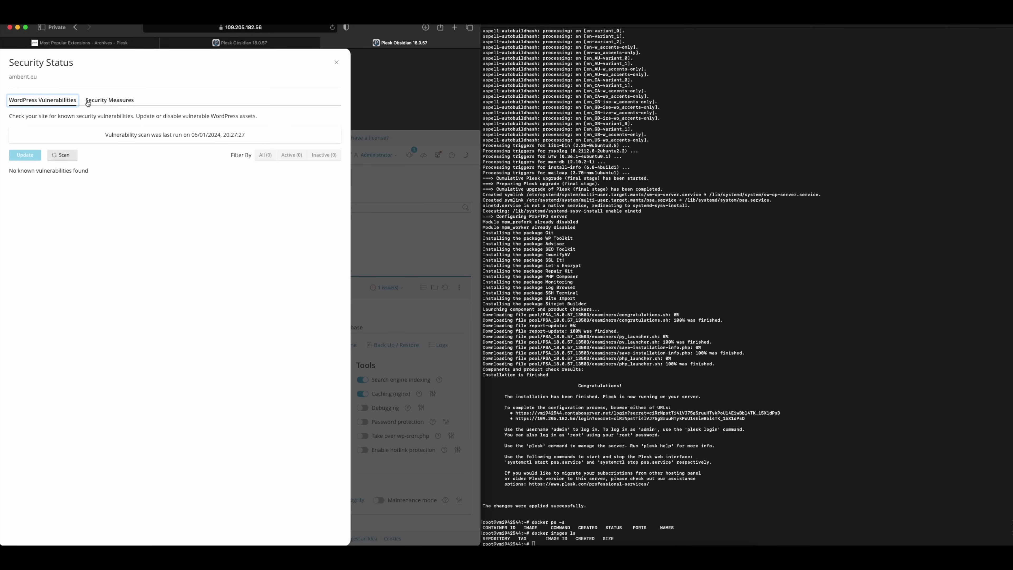
pyautogui.click(108, 102)
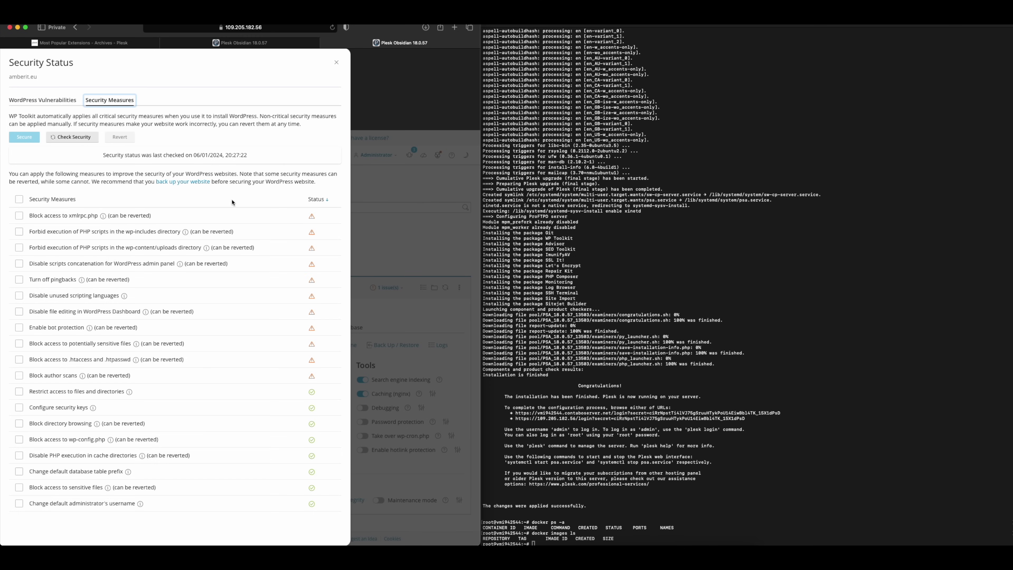
pyautogui.click(404, 245)
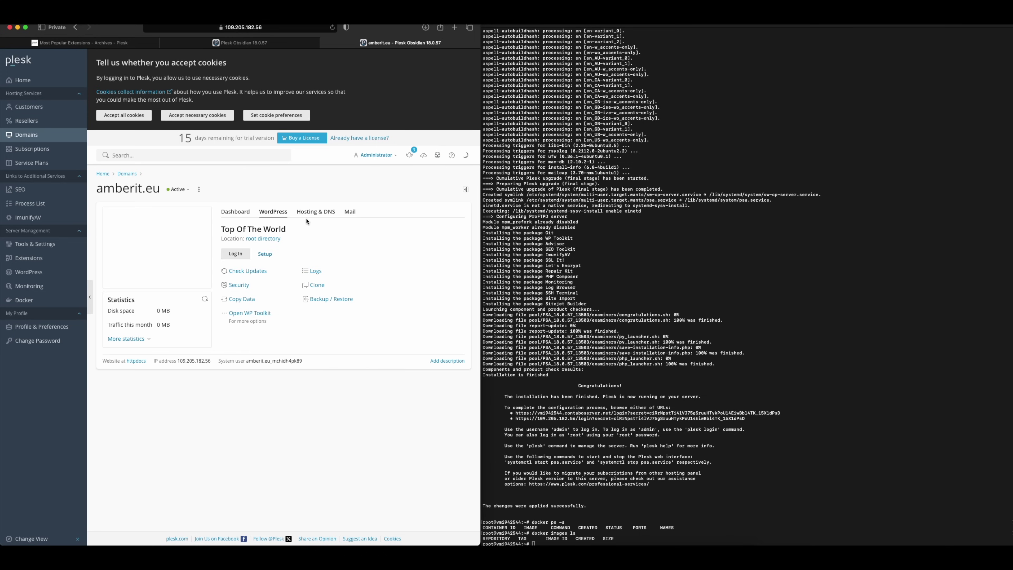
# Step: Open the Apache & nginx settings of amberit.eu and review the common Apache settings and additional directives
pyautogui.click(309, 214)
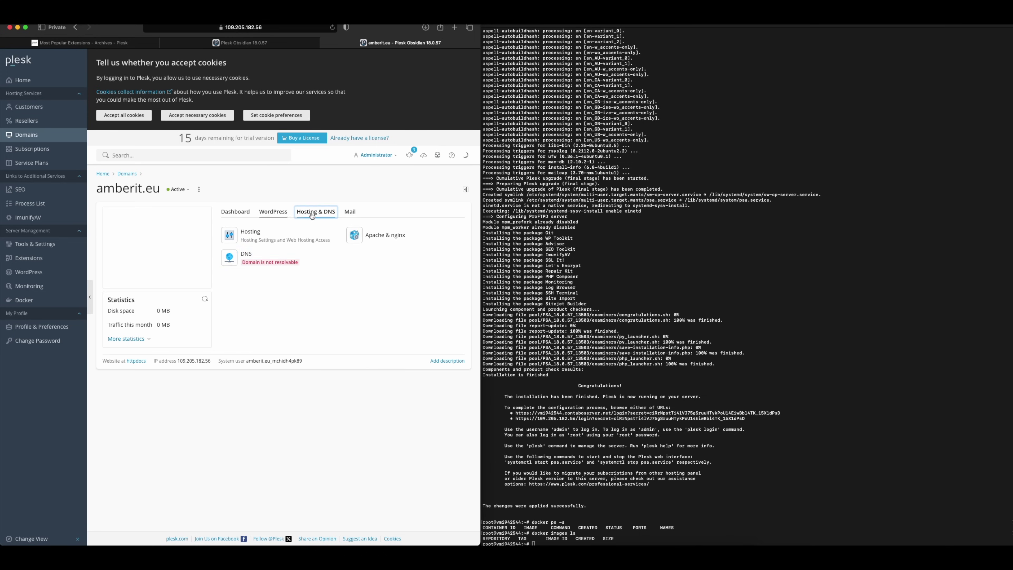
pyautogui.click(366, 242)
pyautogui.scroll(-3, 347, 266)
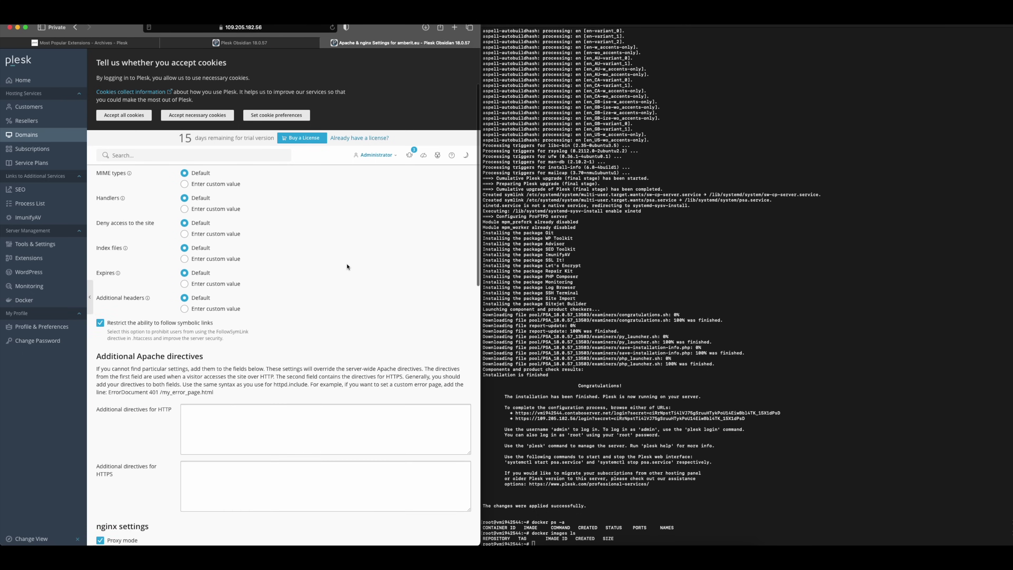
pyautogui.scroll(-5, 347, 267)
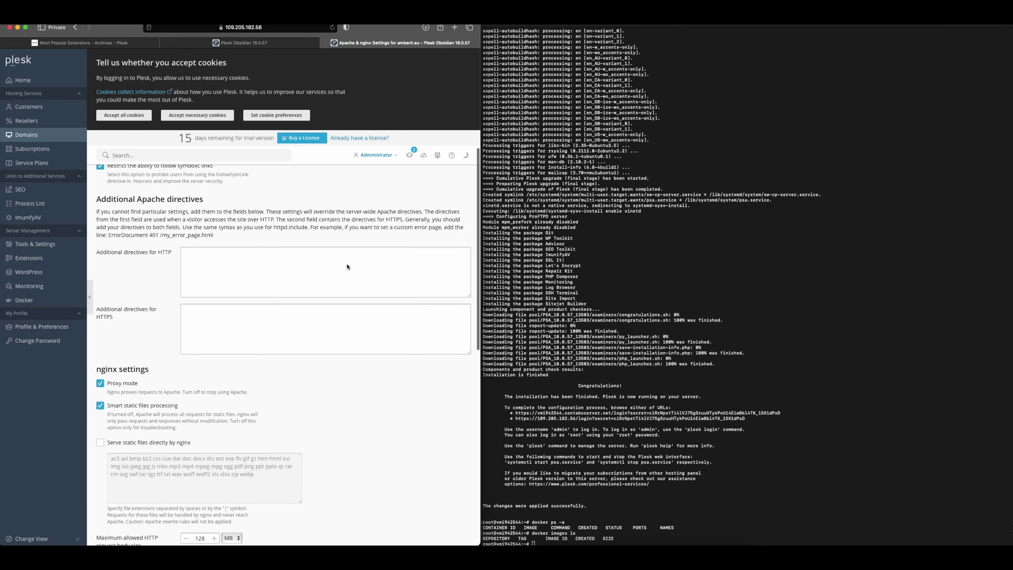
pyautogui.scroll(-3, 347, 266)
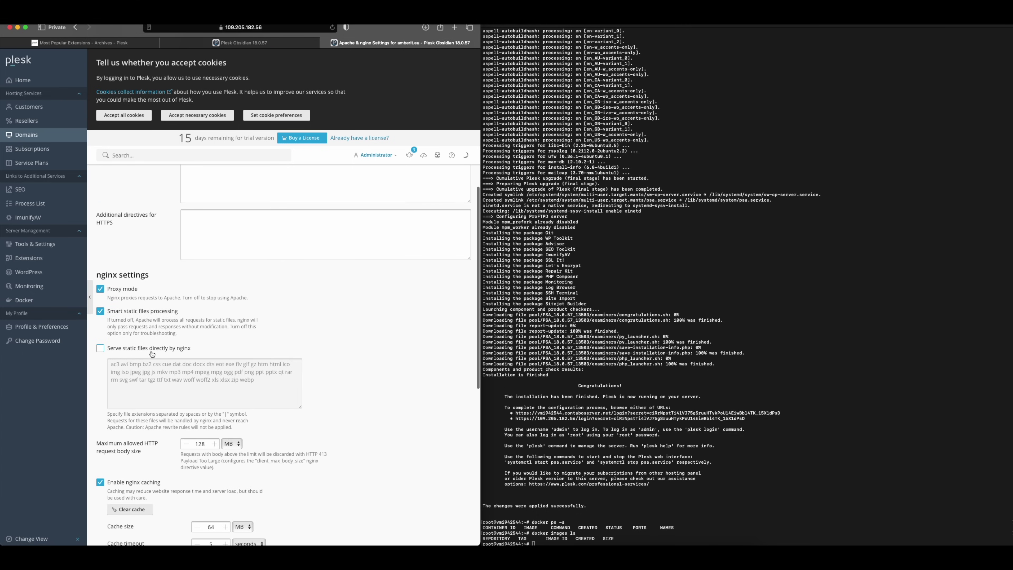
# Step: Enable serving static files directly by nginx and check the unit choices for the maximum allowed HTTP request body size
pyautogui.click(151, 352)
pyautogui.scroll(-3, 215, 445)
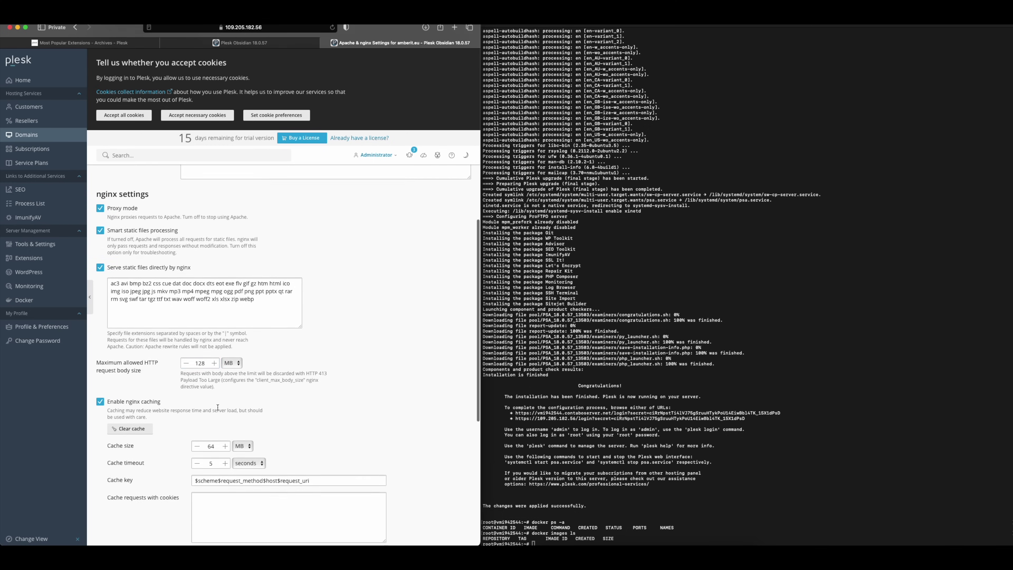
pyautogui.click(238, 358)
pyautogui.click(276, 365)
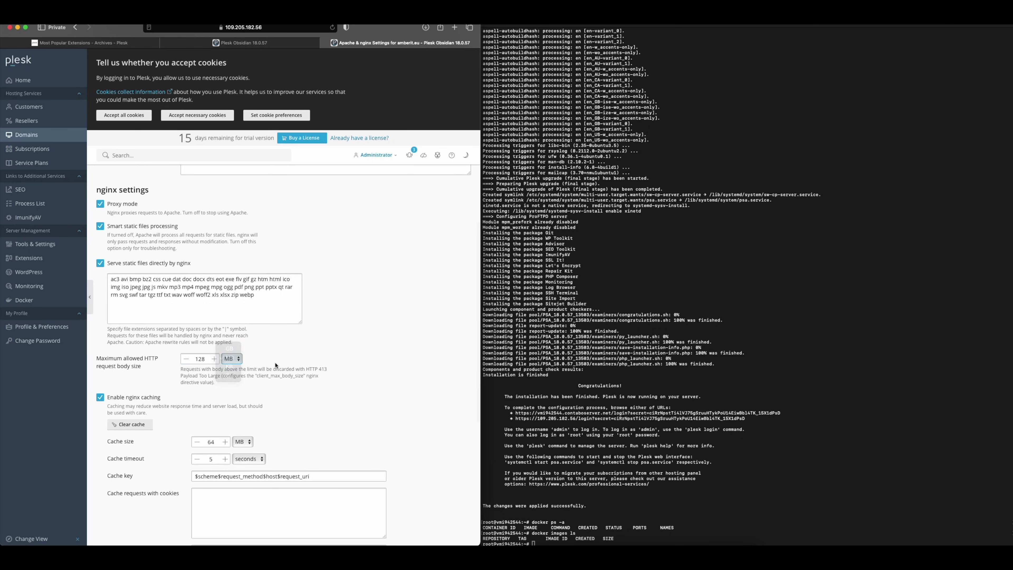
# Step: Review the nginx caching options and additional nginx directives, then leave the Apache & nginx settings without saving
pyautogui.scroll(-5, 265, 401)
pyautogui.scroll(-3, 265, 402)
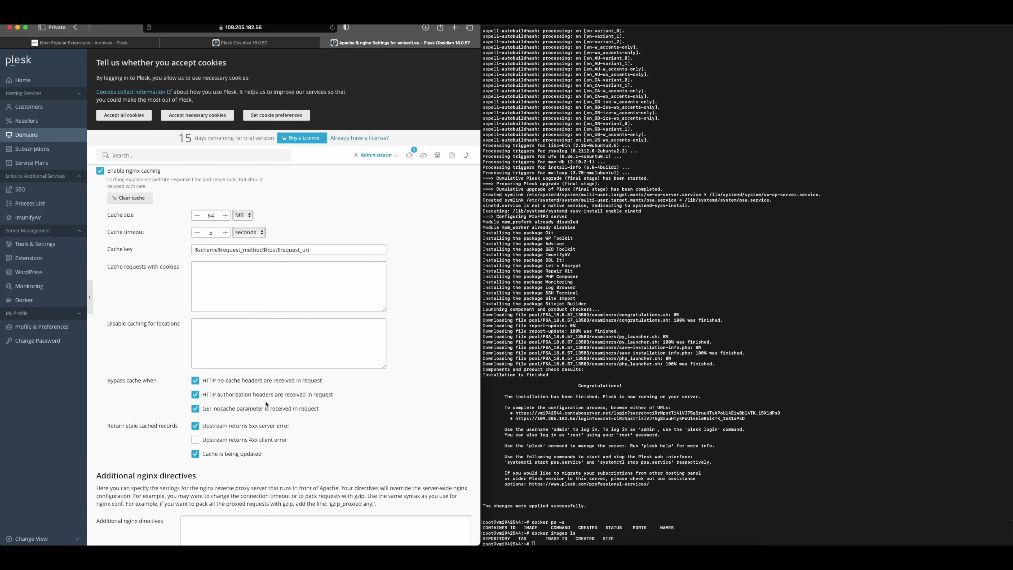
pyautogui.scroll(-2, 267, 404)
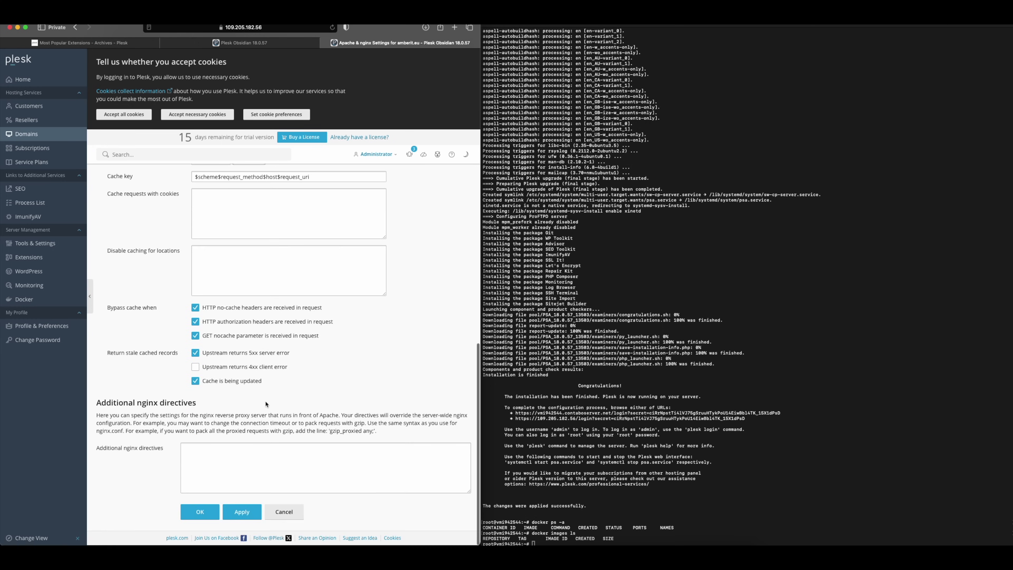
pyautogui.scroll(15, 251, 383)
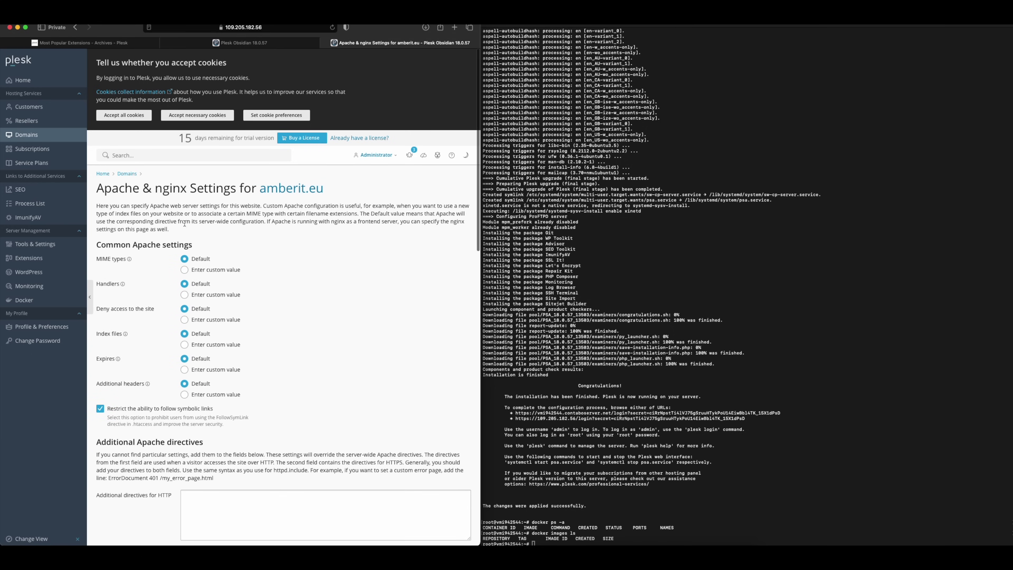
pyautogui.click(76, 27)
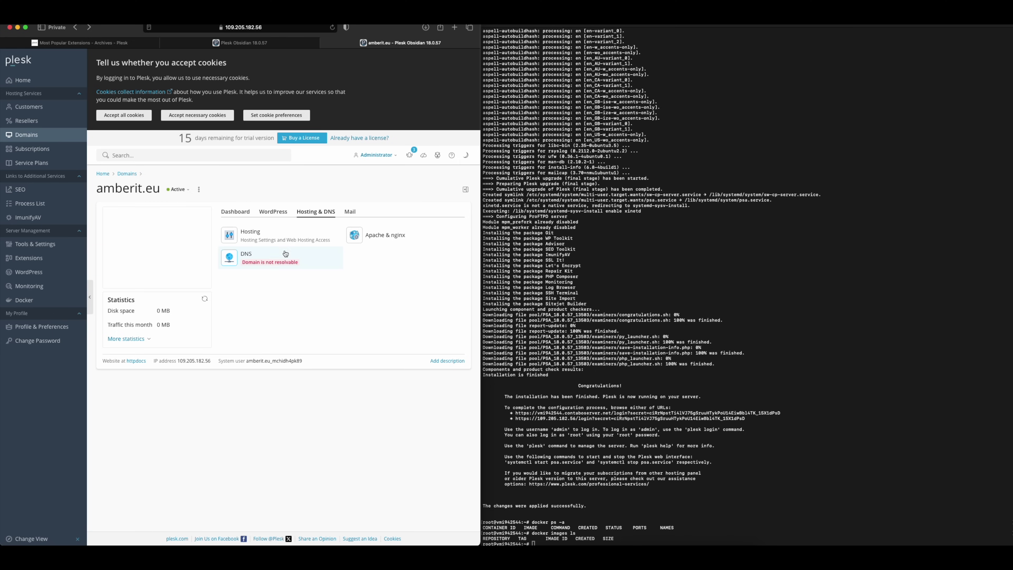
# Step: Review the DNS records of amberit.eu and return to the domain's Hosting & DNS overview
pyautogui.click(274, 258)
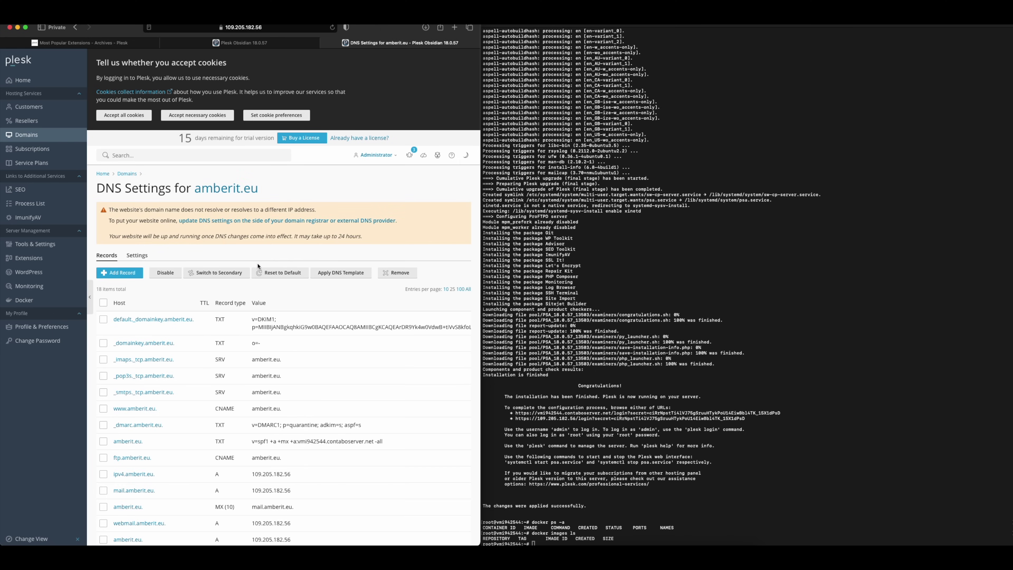
pyautogui.scroll(-3, 178, 222)
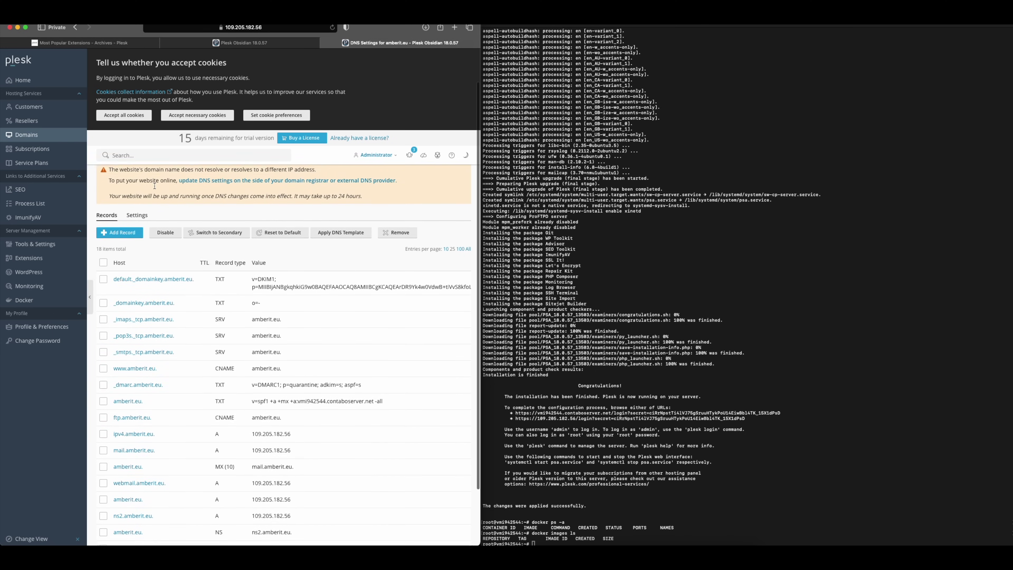
pyautogui.scroll(3, 11, 96)
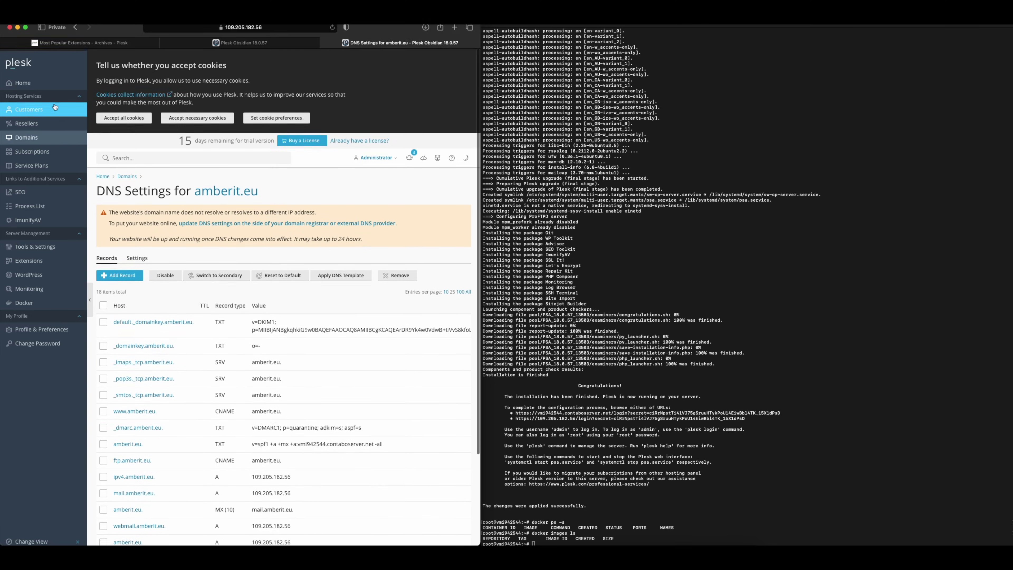
pyautogui.click(73, 28)
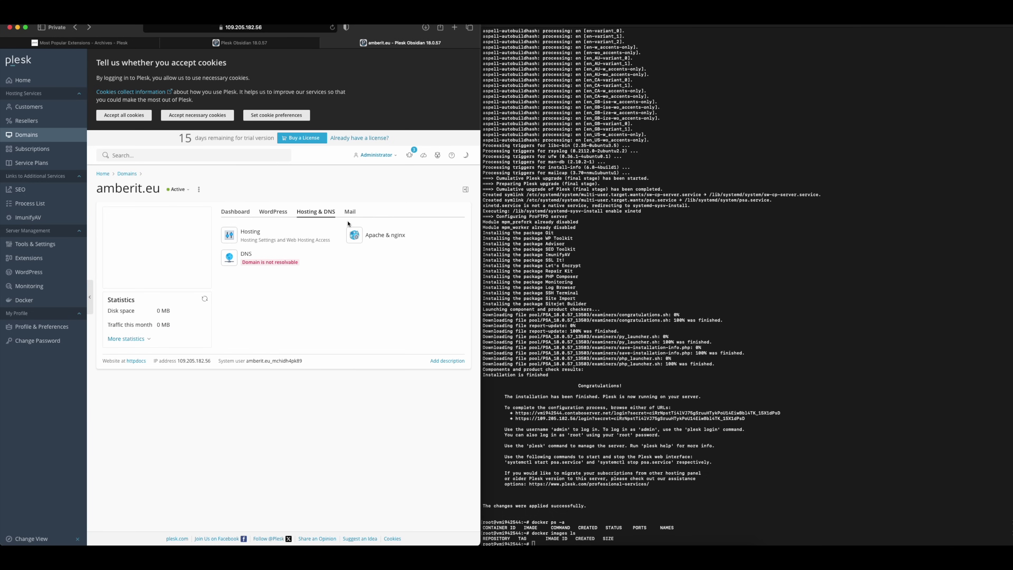
# Step: Review the hosting settings of amberit.eu from domain settings through disk space quota, and close them without saving
pyautogui.click(310, 230)
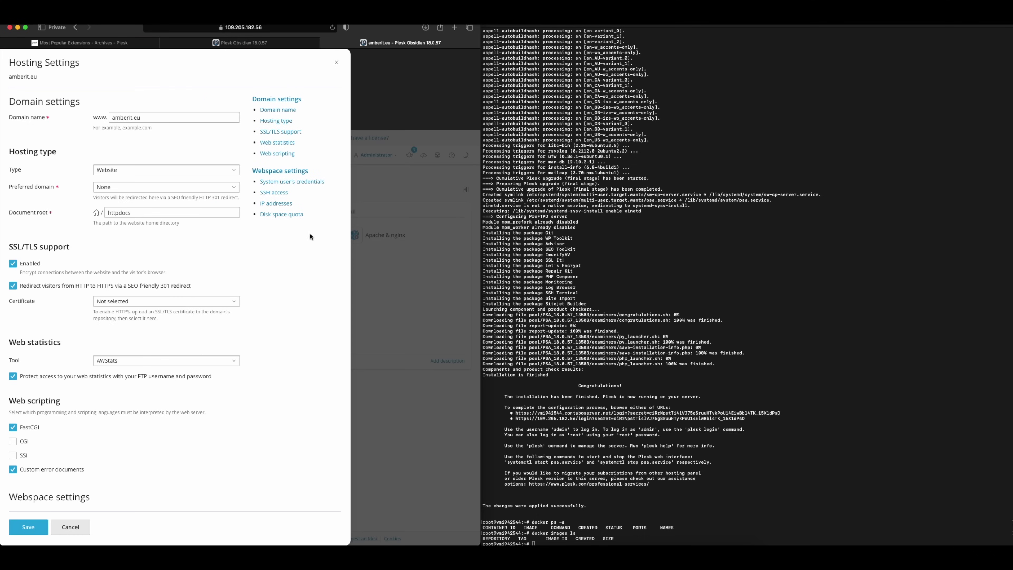
pyautogui.scroll(-5, 290, 239)
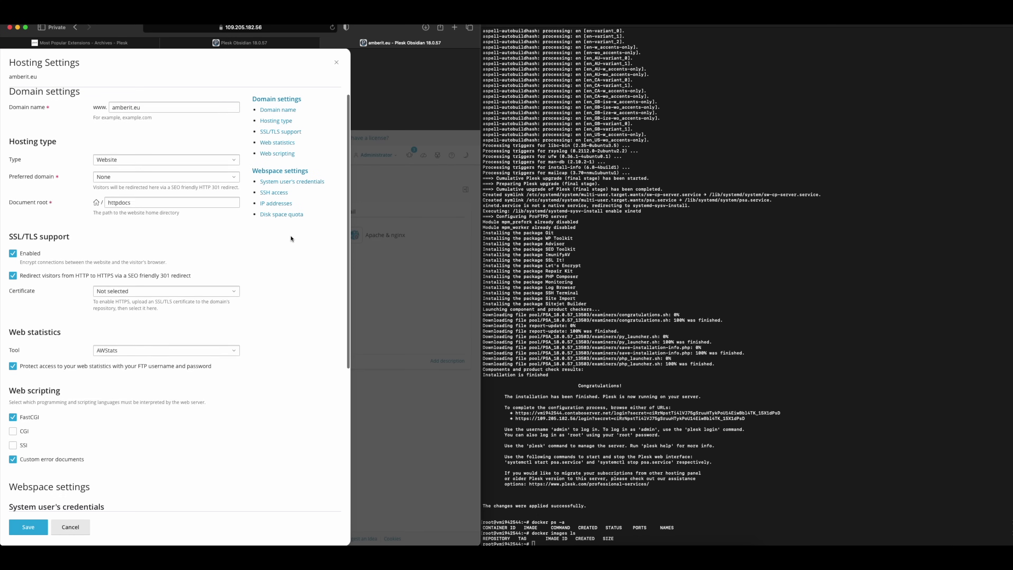
pyautogui.scroll(-6, 291, 239)
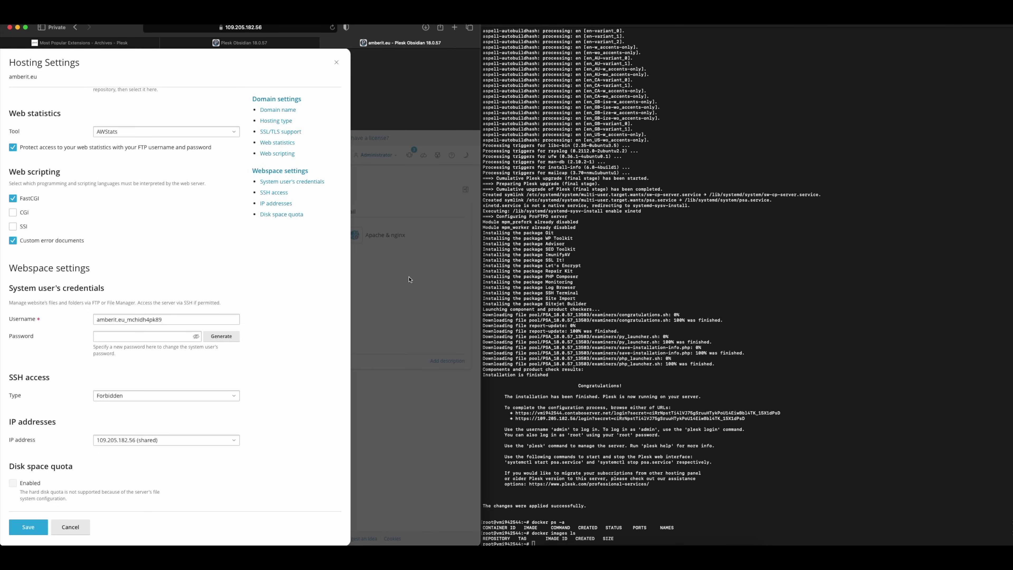
pyautogui.scroll(11, 308, 255)
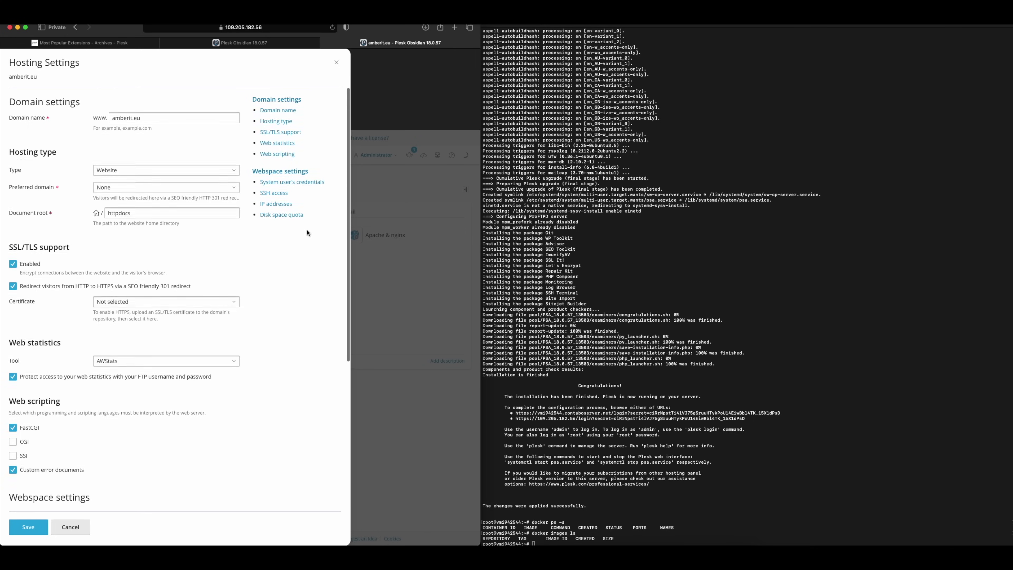
pyautogui.click(375, 279)
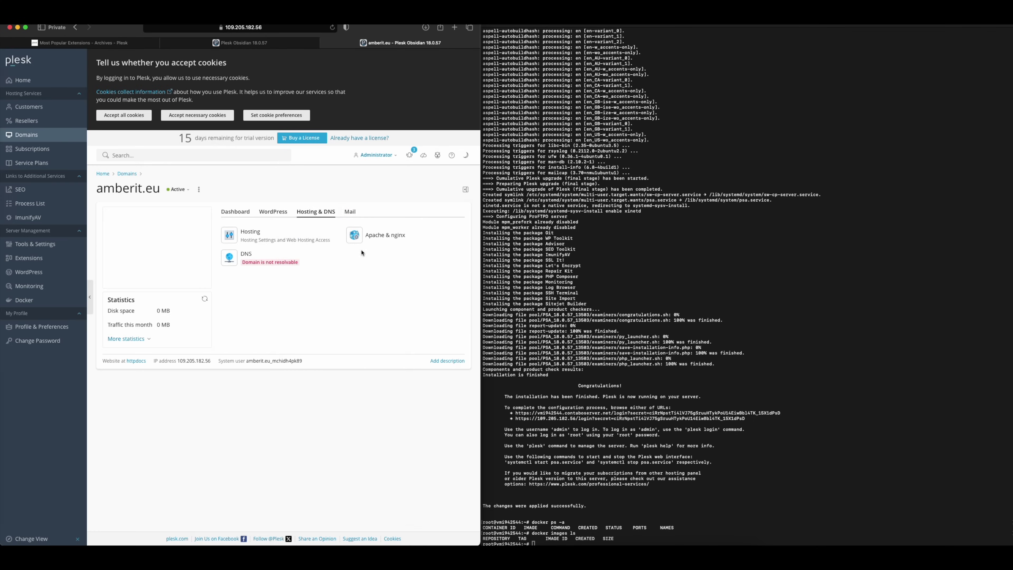
# Step: Show the mail options of amberit.eu, view the mail importing page, and return to the mail overview
pyautogui.click(348, 212)
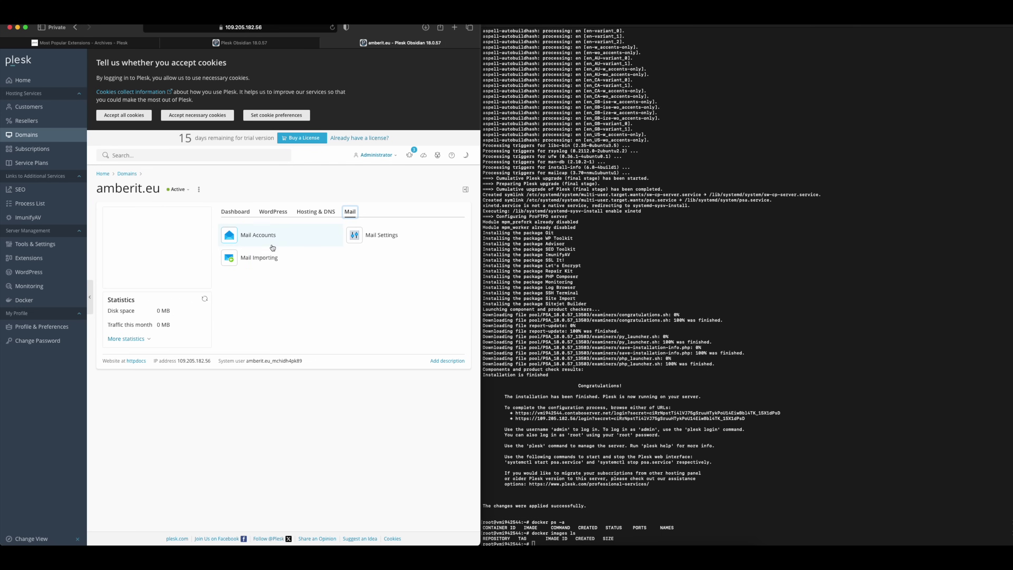
pyautogui.click(277, 263)
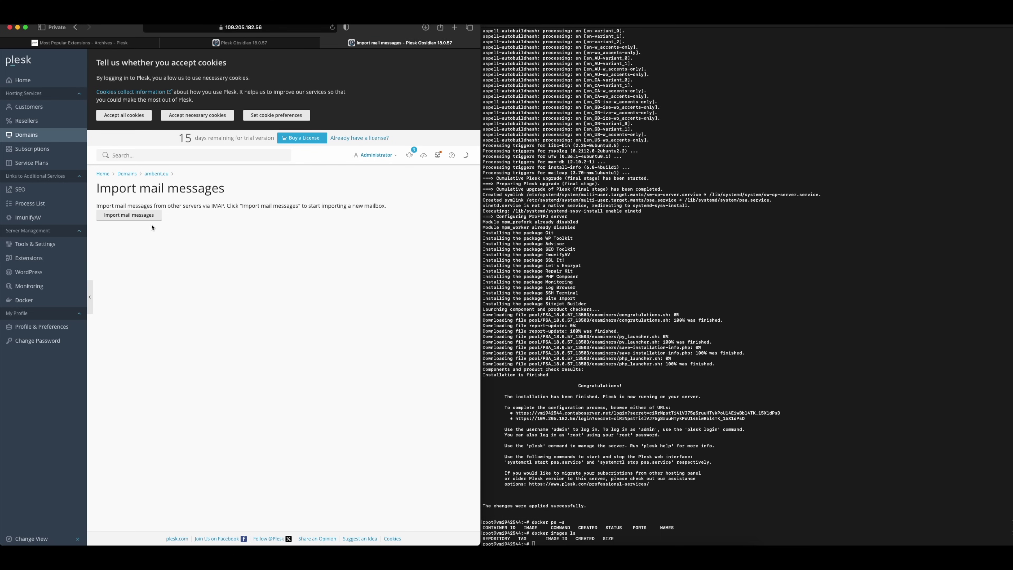
pyautogui.click(79, 30)
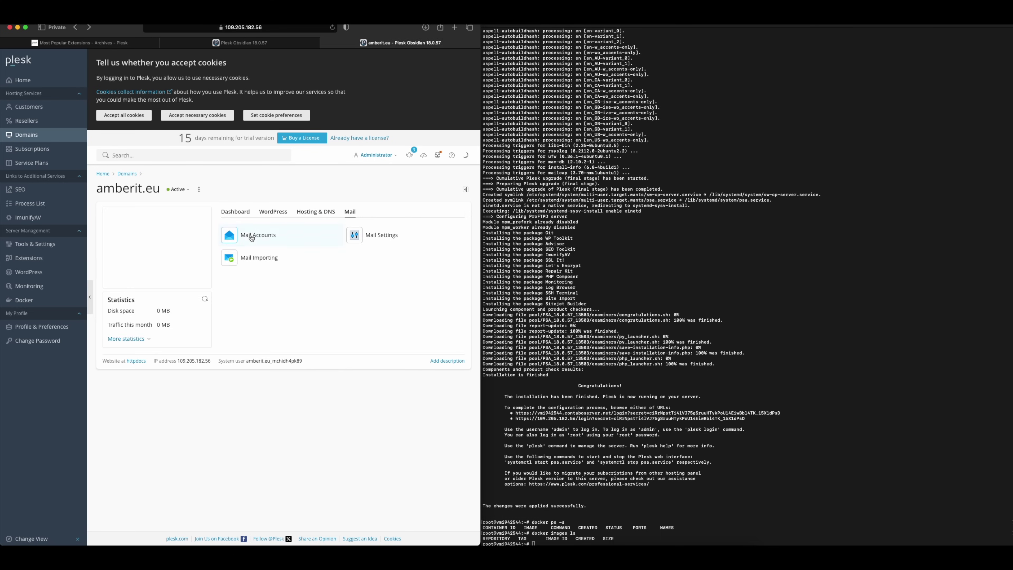
# Step: Start creating a mail account named newmail for the domain, and fill in its password fields with a generated password
pyautogui.click(250, 236)
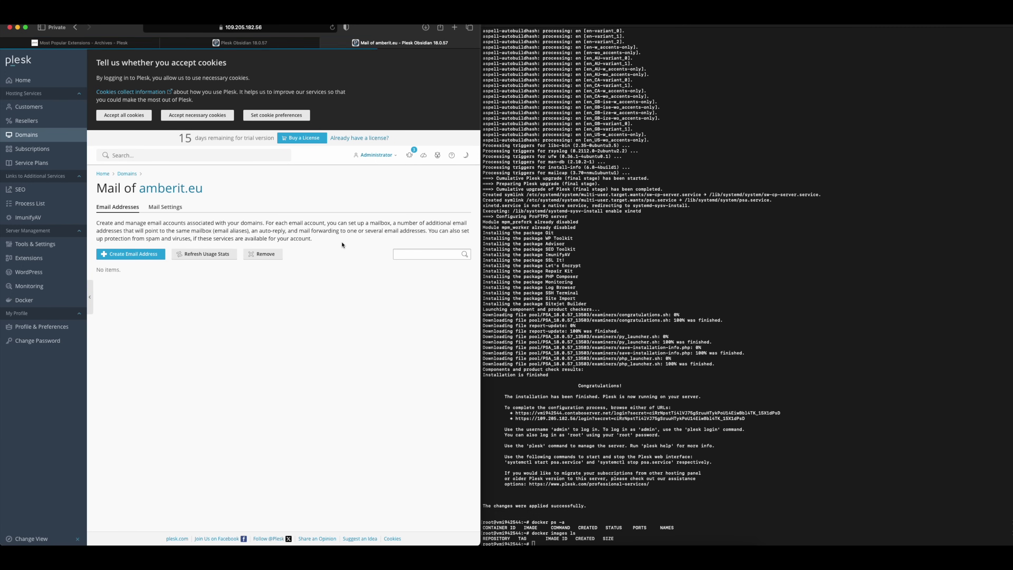
pyautogui.click(145, 258)
pyautogui.click(193, 254)
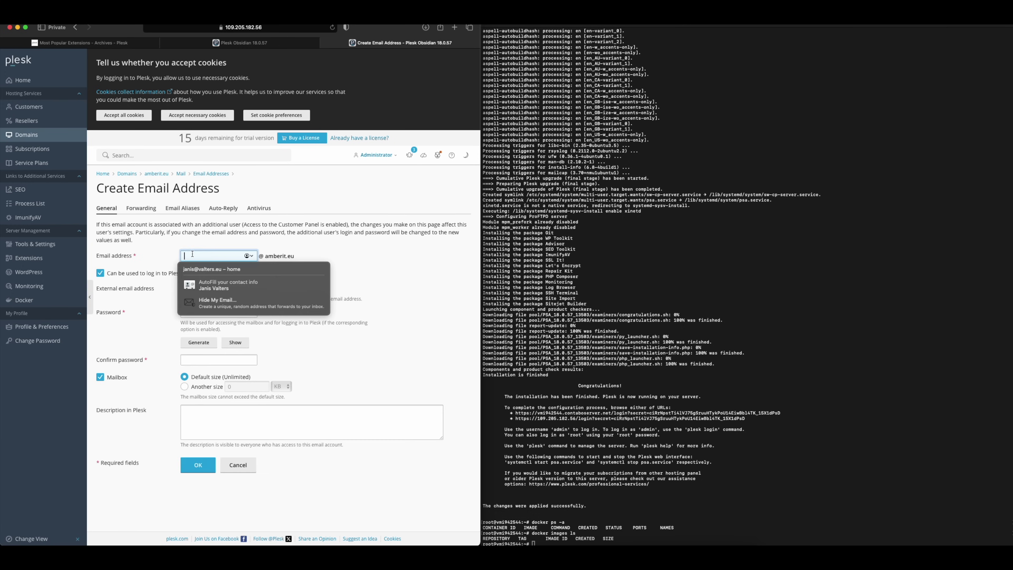
pyautogui.write('ne')
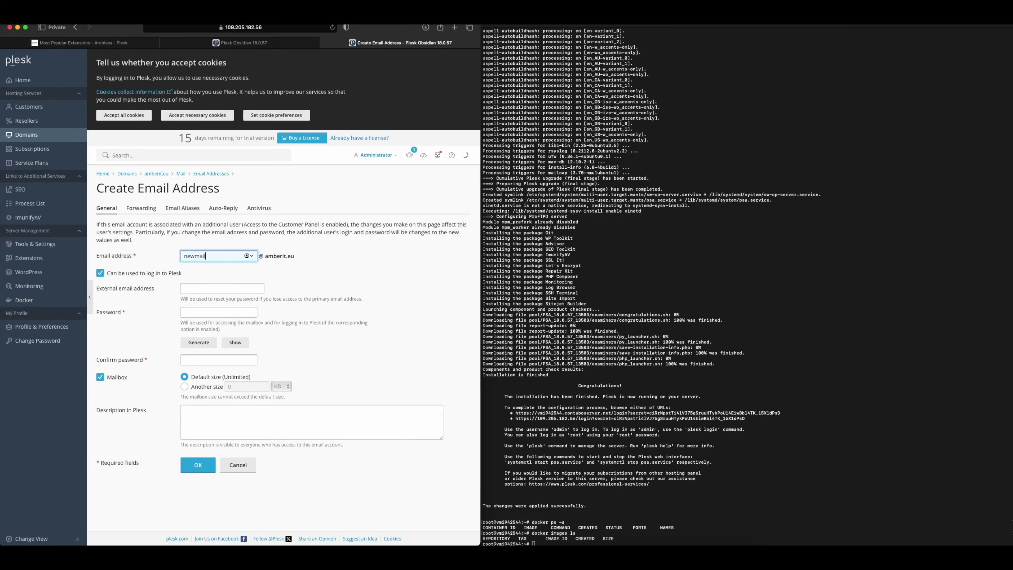
pyautogui.write('wmail')
pyautogui.press('Tab')
pyautogui.press('Tab')
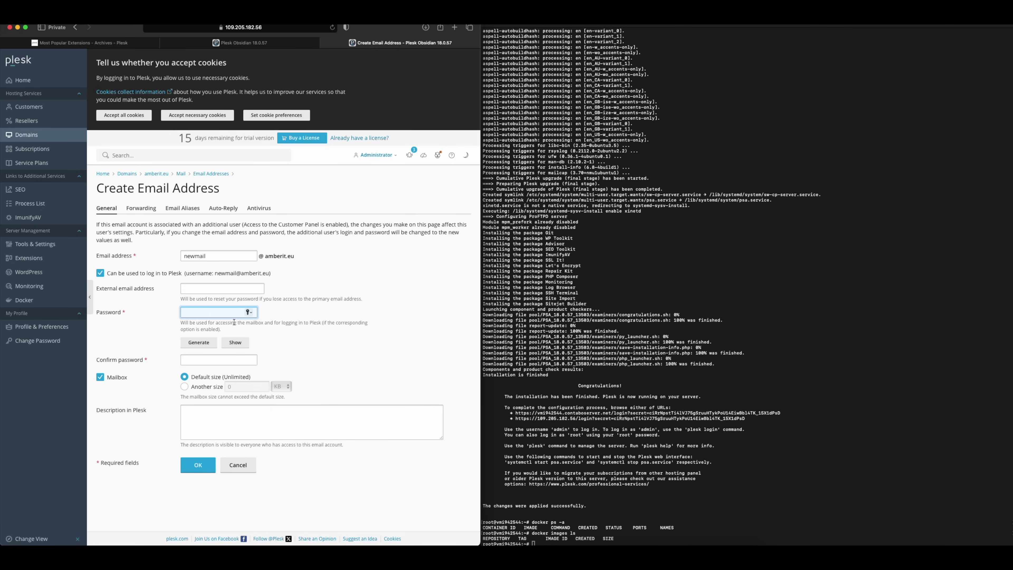
pyautogui.click(215, 341)
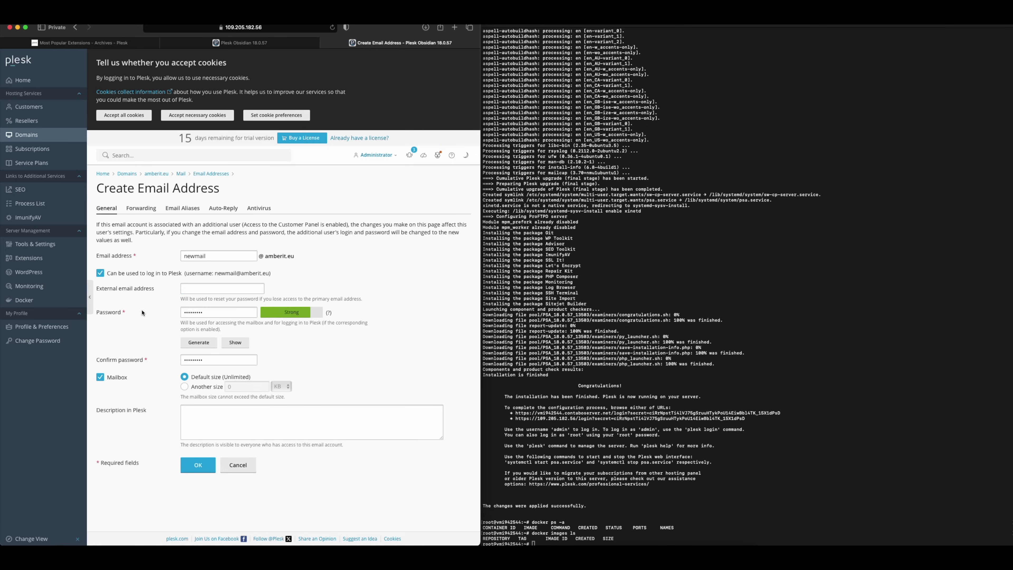
# Step: Review the new mail account's forwarding, alias, auto-reply and antivirus options, and leave for the Customers page without saving
pyautogui.click(141, 209)
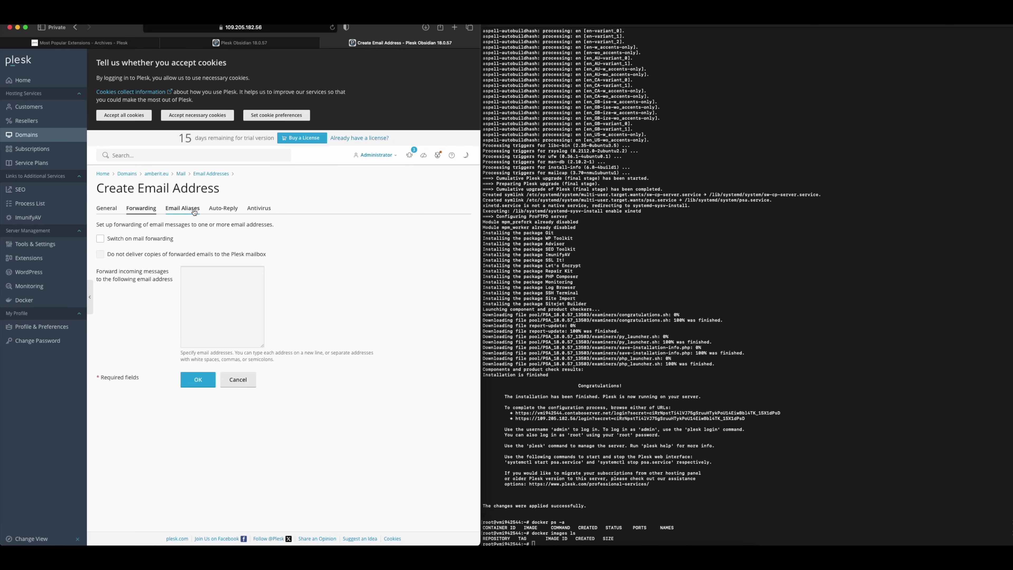
pyautogui.click(194, 212)
pyautogui.click(217, 212)
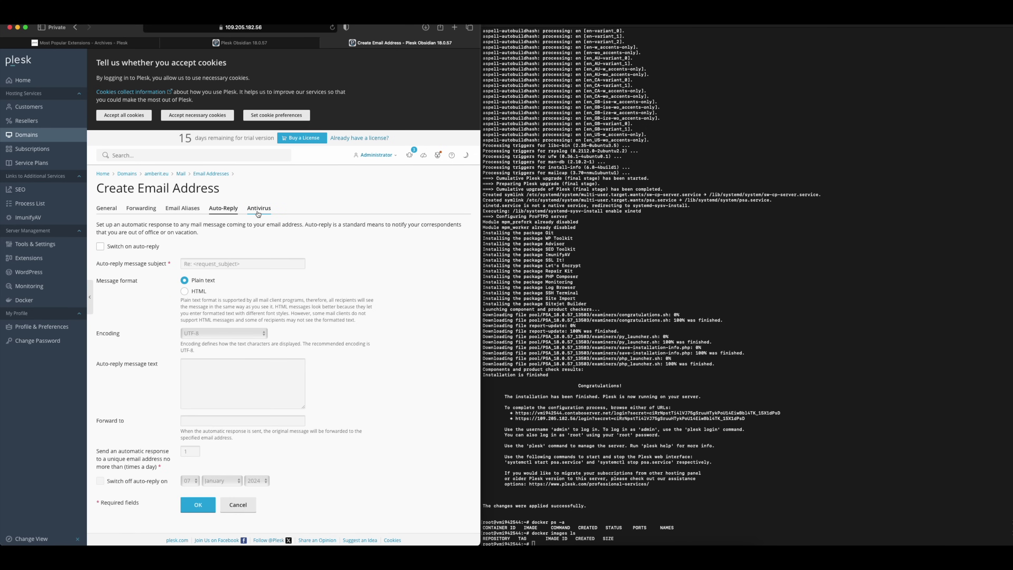
pyautogui.click(258, 214)
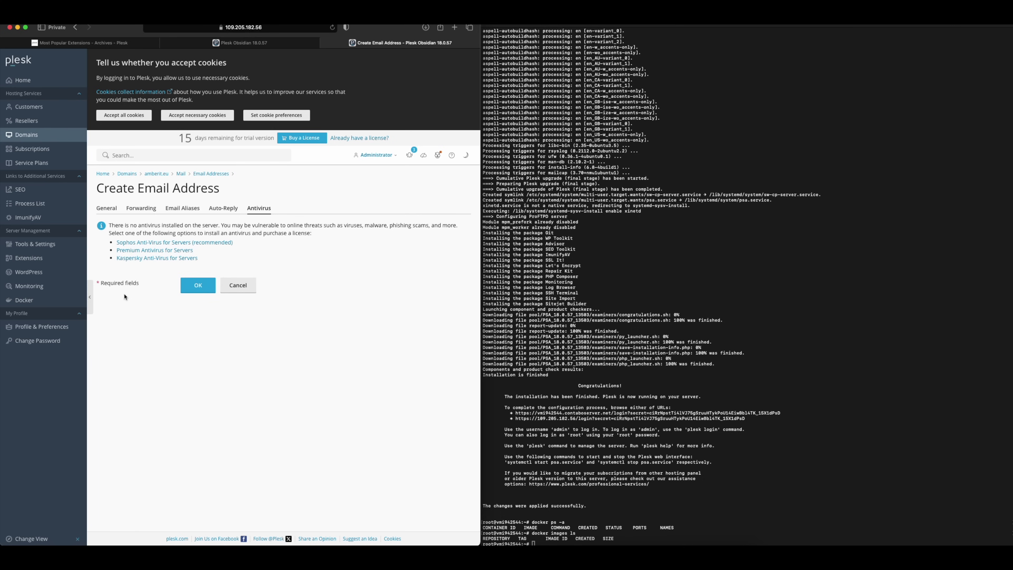
pyautogui.click(40, 114)
pyautogui.click(259, 28)
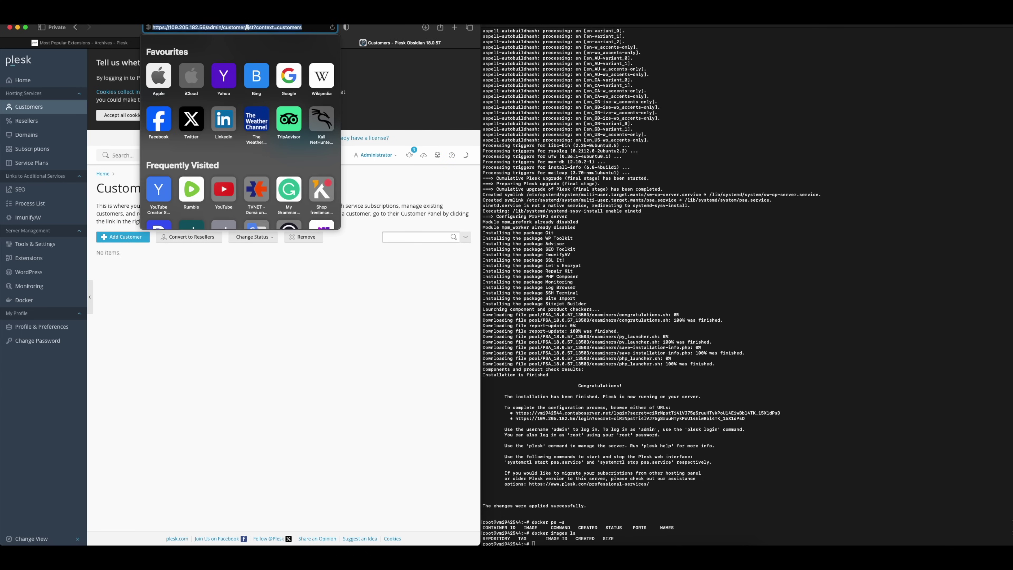
pyautogui.click(810, 310)
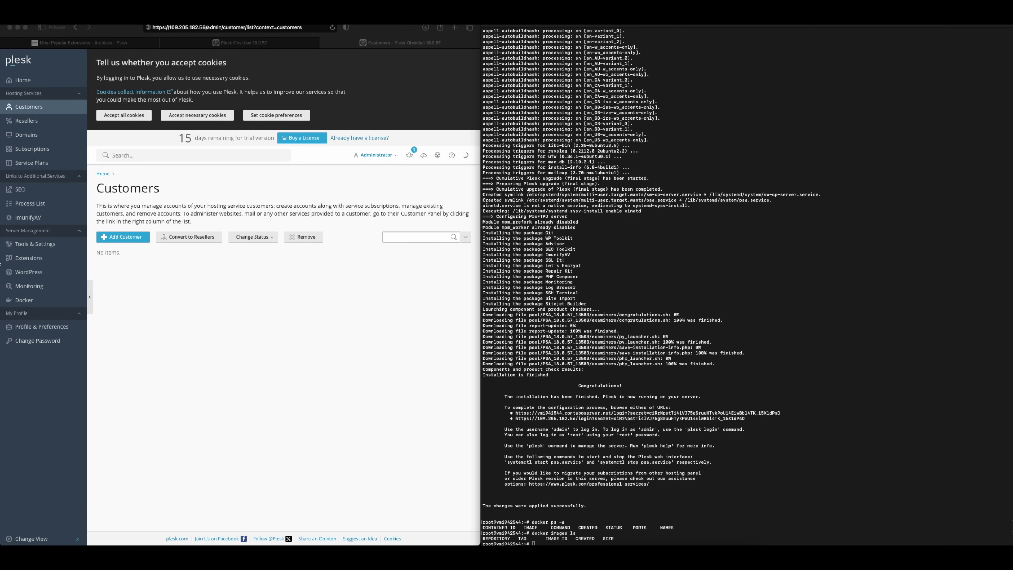
# Step: Look through Tools & Settings, view the installed apps in the Application Vault, and return to the overview
pyautogui.click(23, 247)
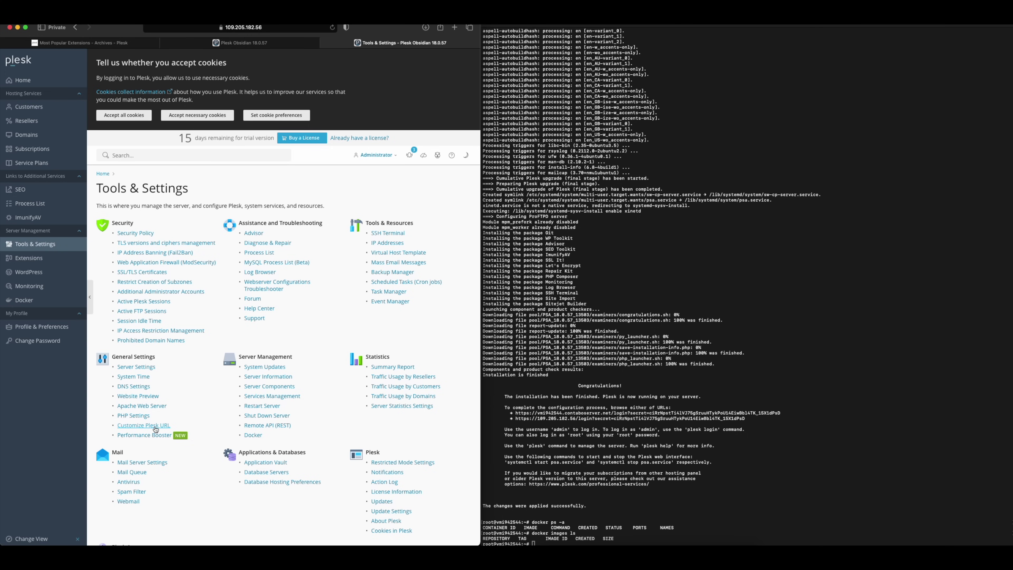
pyautogui.scroll(-3, 155, 429)
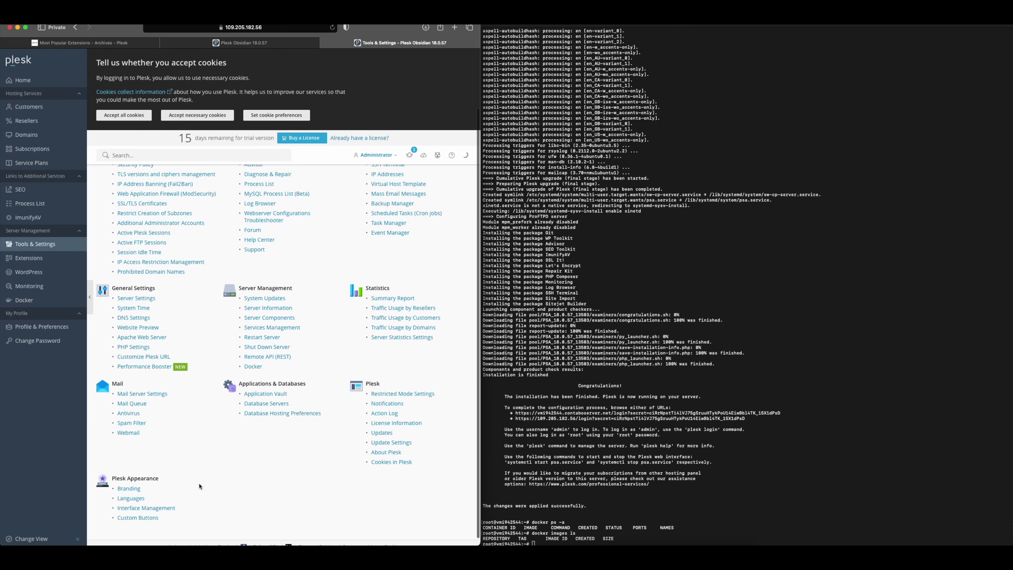
pyautogui.scroll(-1, 245, 438)
pyautogui.click(265, 387)
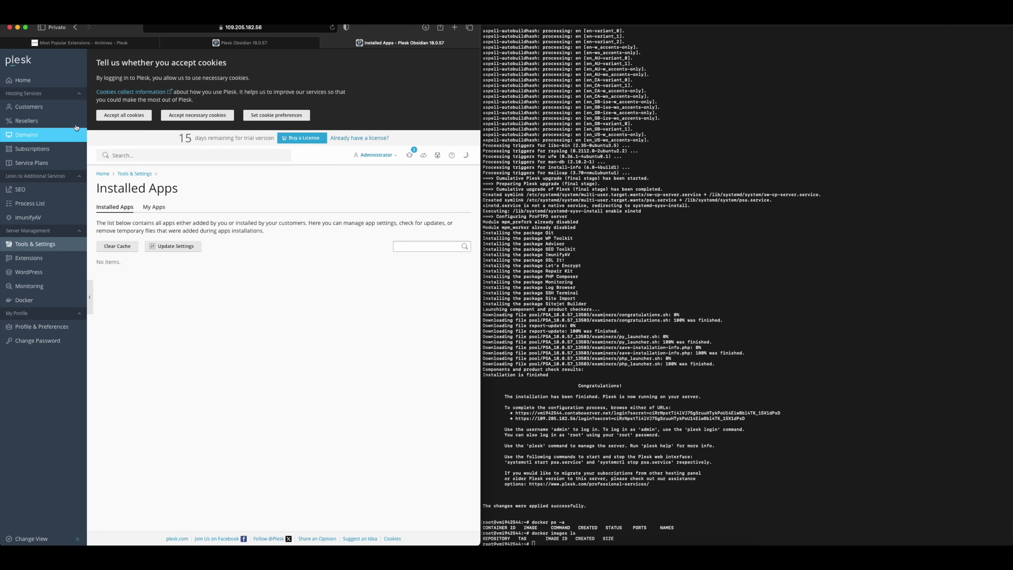
pyautogui.click(75, 28)
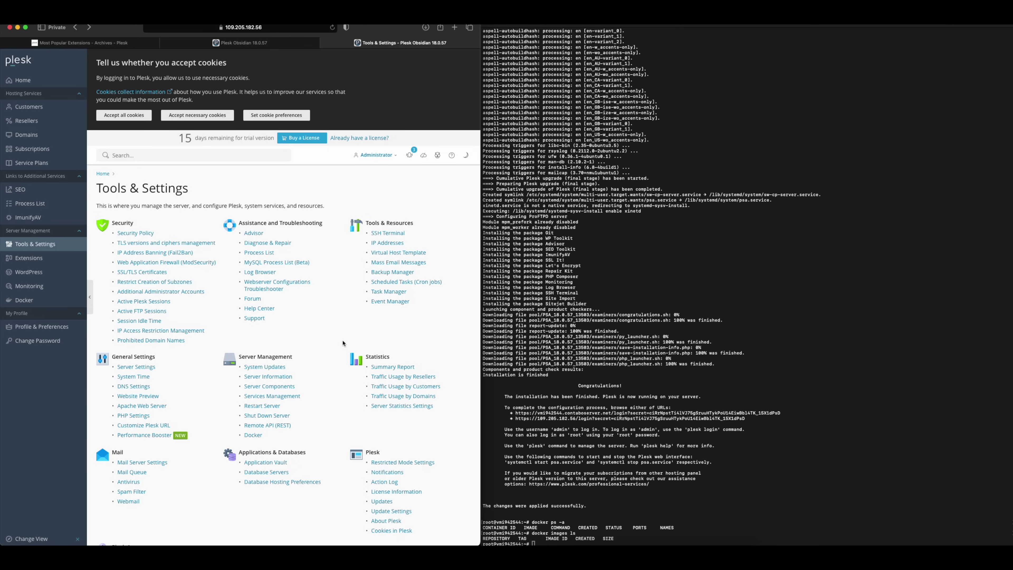
# Step: Review the server components list and the services management page, returning to Tools & Settings
pyautogui.scroll(-4, 283, 487)
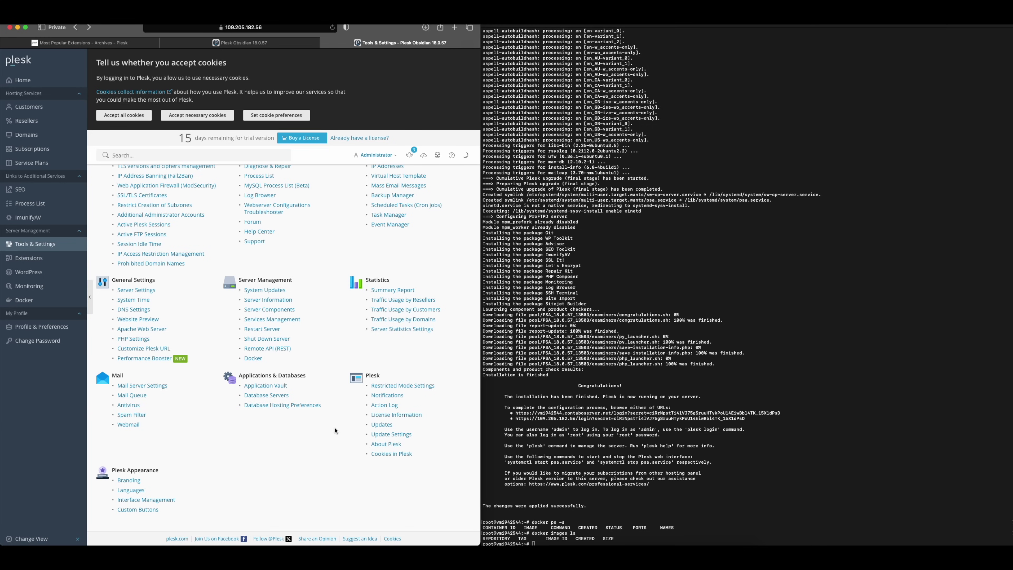
pyautogui.scroll(2, 229, 420)
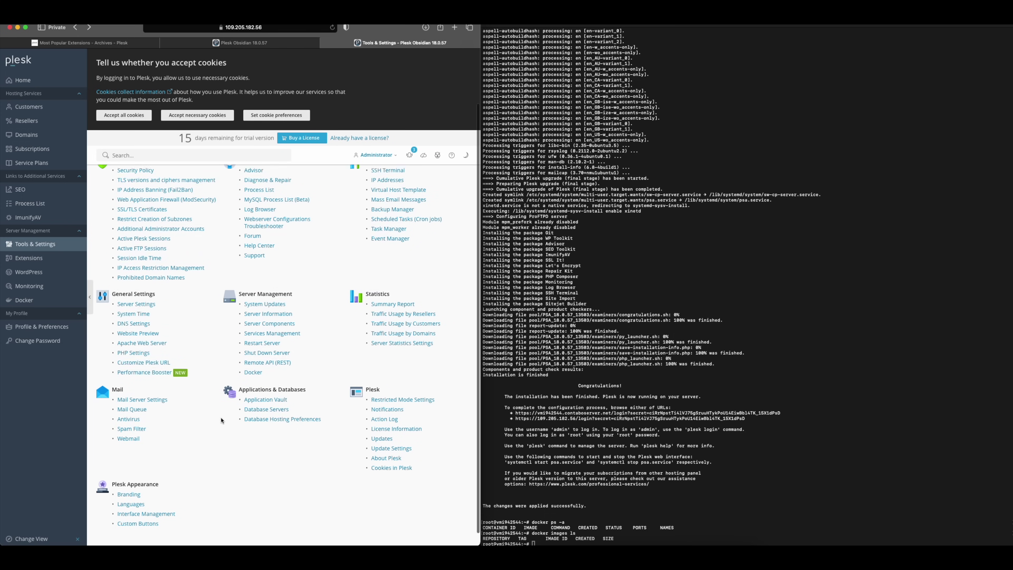
pyautogui.scroll(1, 208, 419)
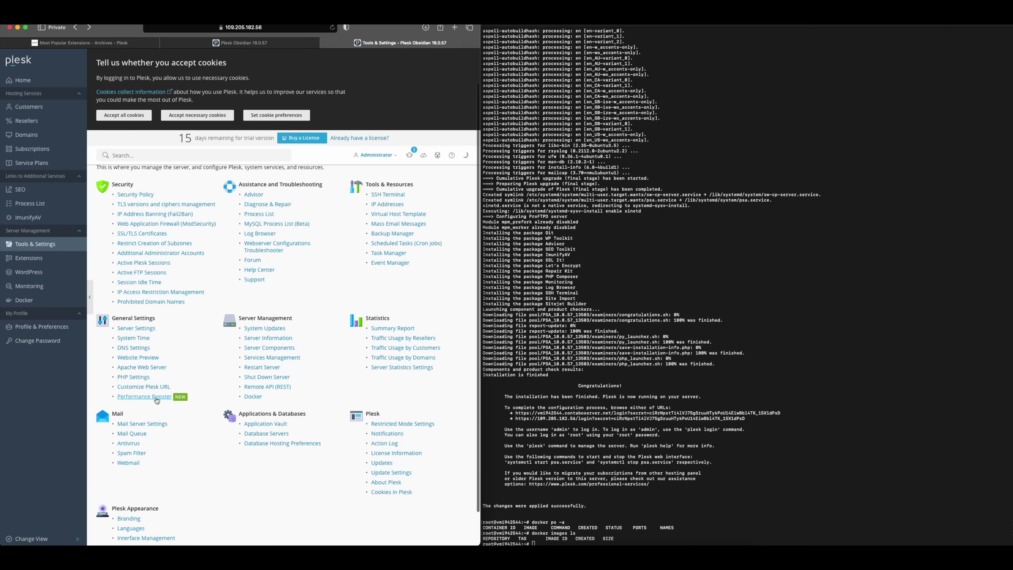
pyautogui.scroll(-1, 155, 377)
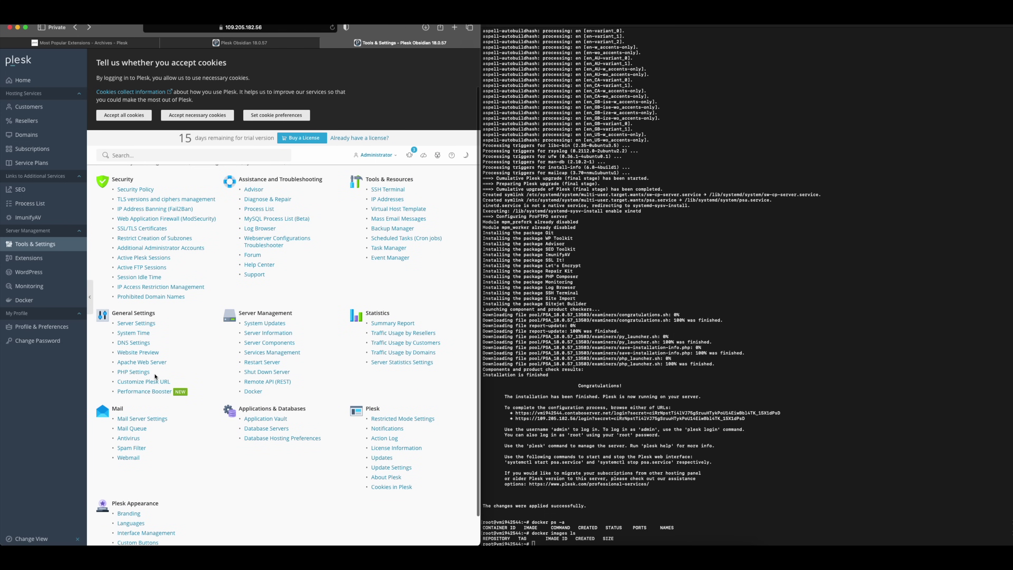
pyautogui.scroll(1, 155, 376)
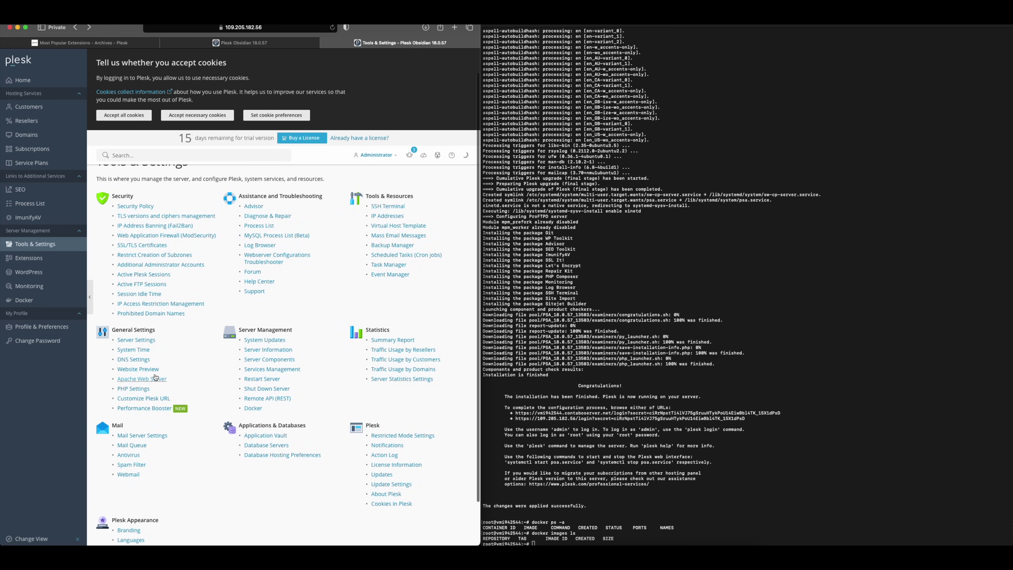
pyautogui.click(289, 361)
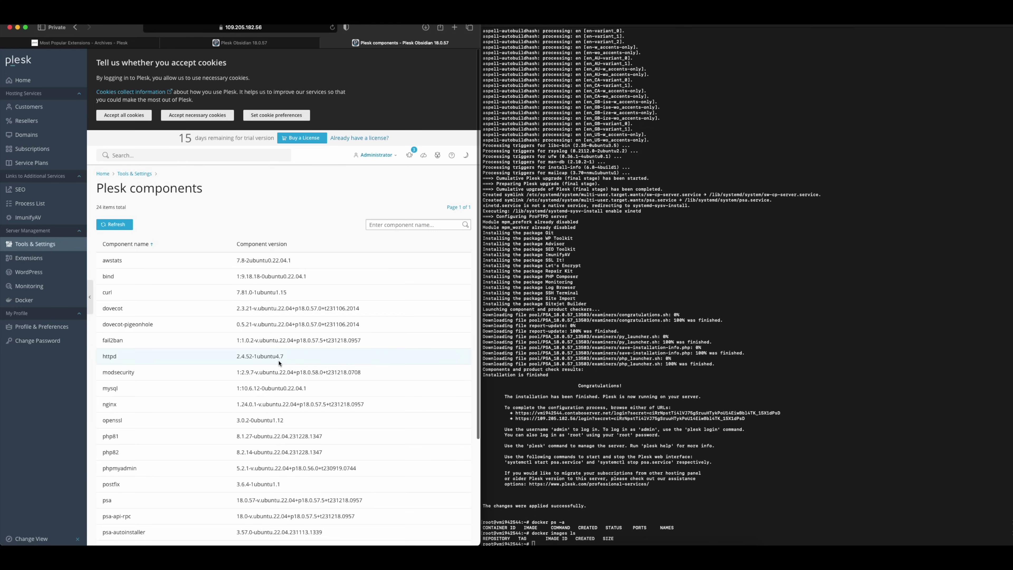
pyautogui.scroll(-5, 180, 308)
pyautogui.scroll(4, 180, 307)
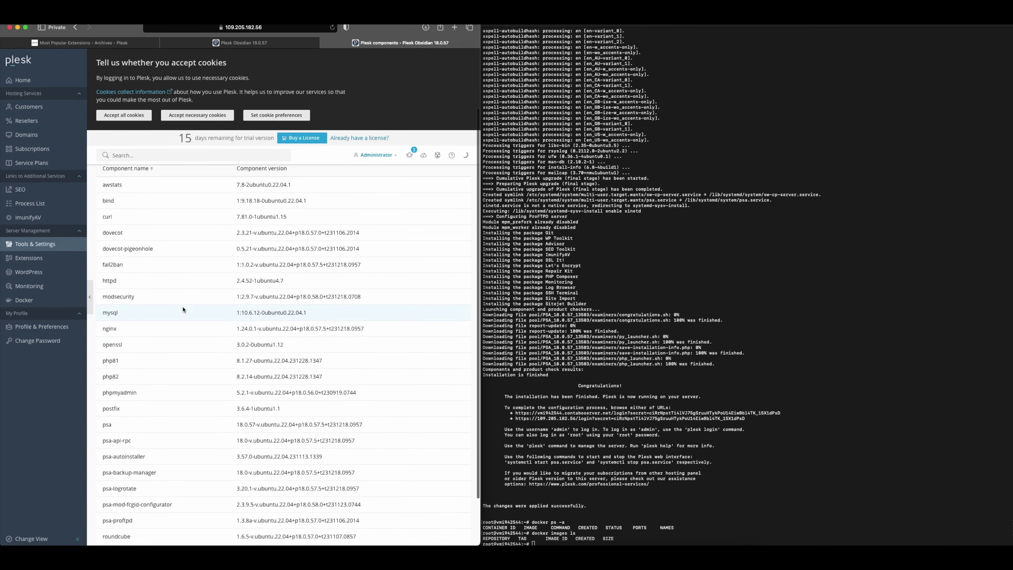
pyautogui.click(75, 27)
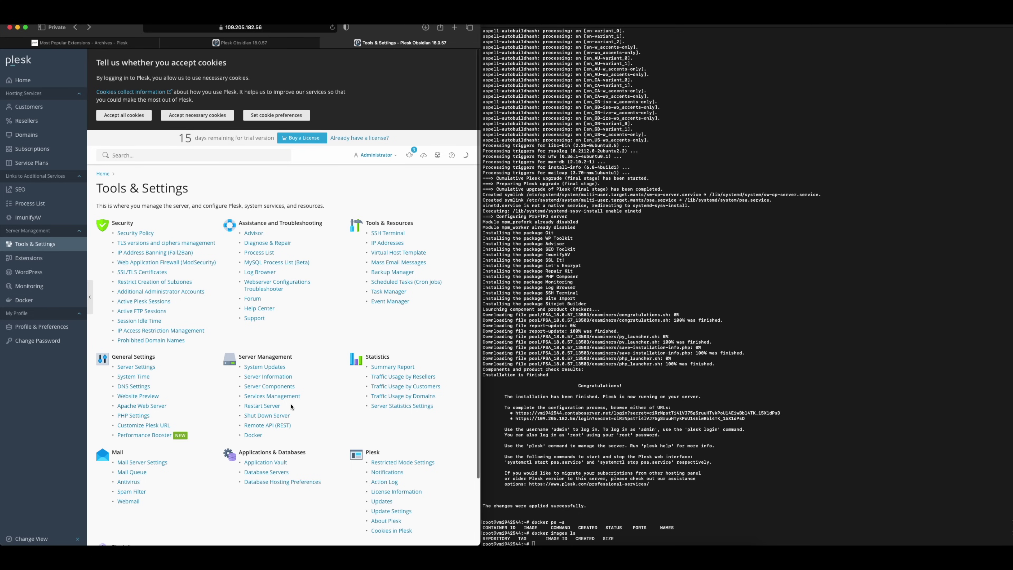
pyautogui.click(273, 396)
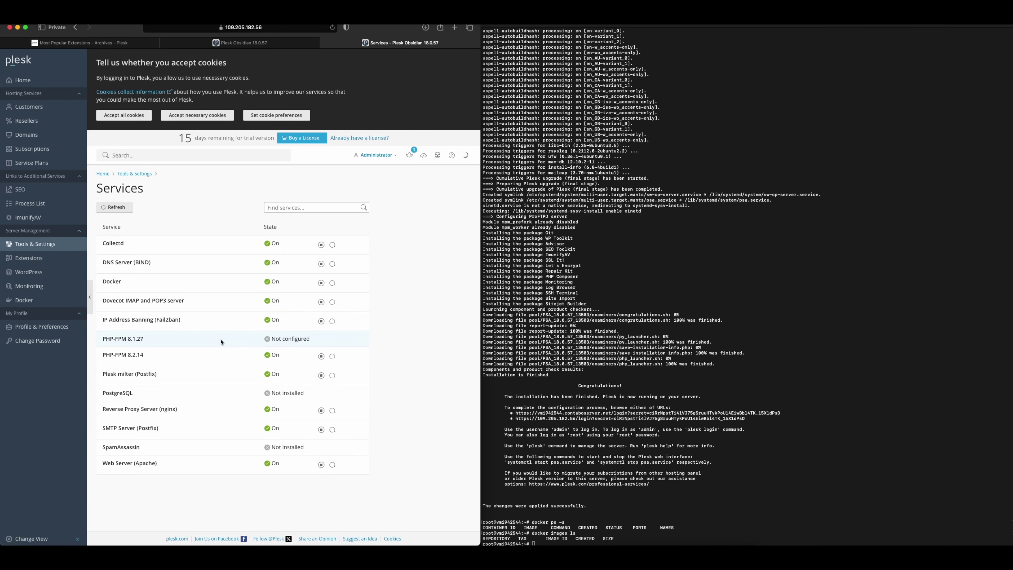
pyautogui.click(76, 28)
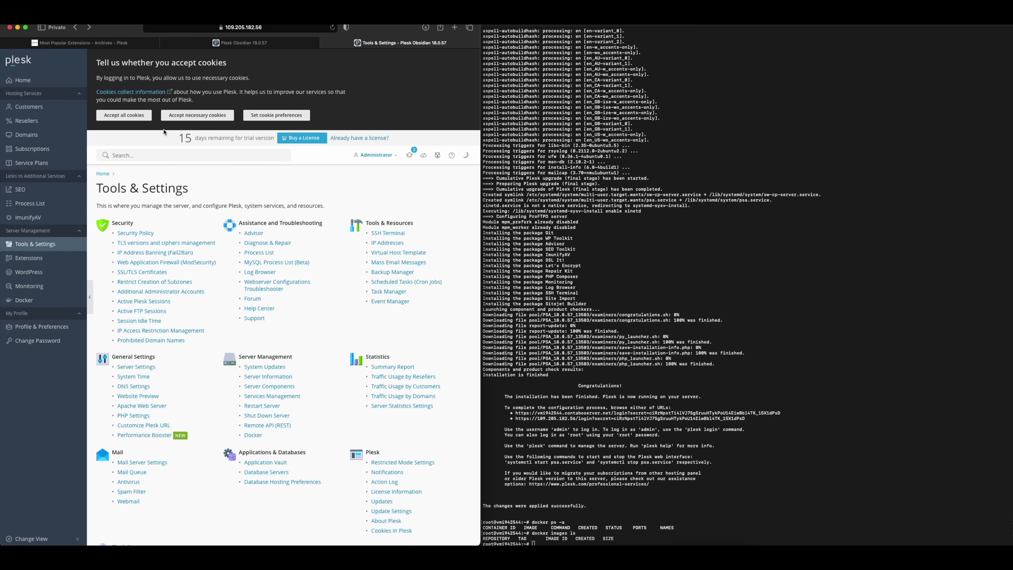
# Step: Review the available system updates, all packages and the update settings, and return to Tools & Settings without saving
pyautogui.click(281, 369)
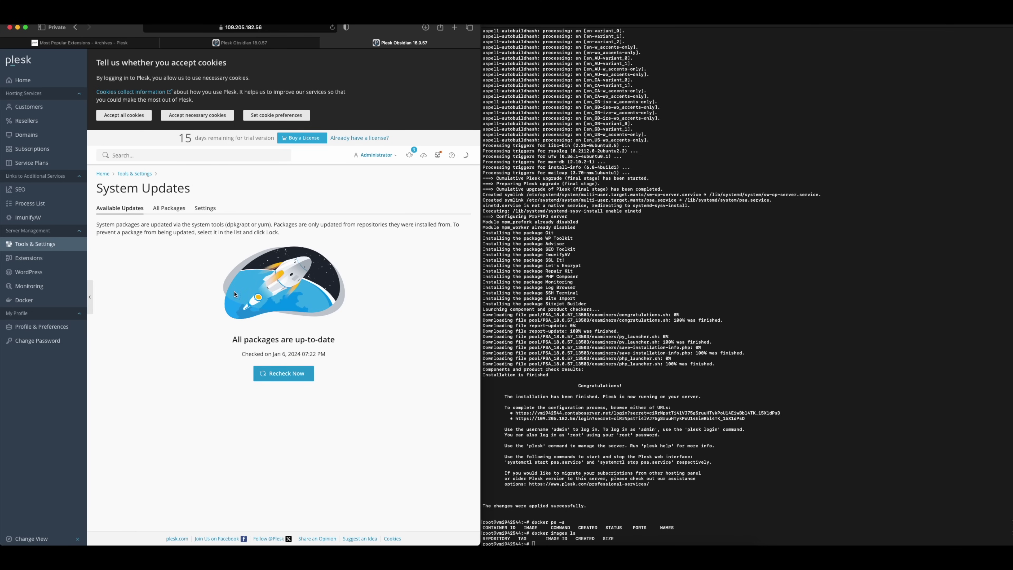
pyautogui.click(176, 209)
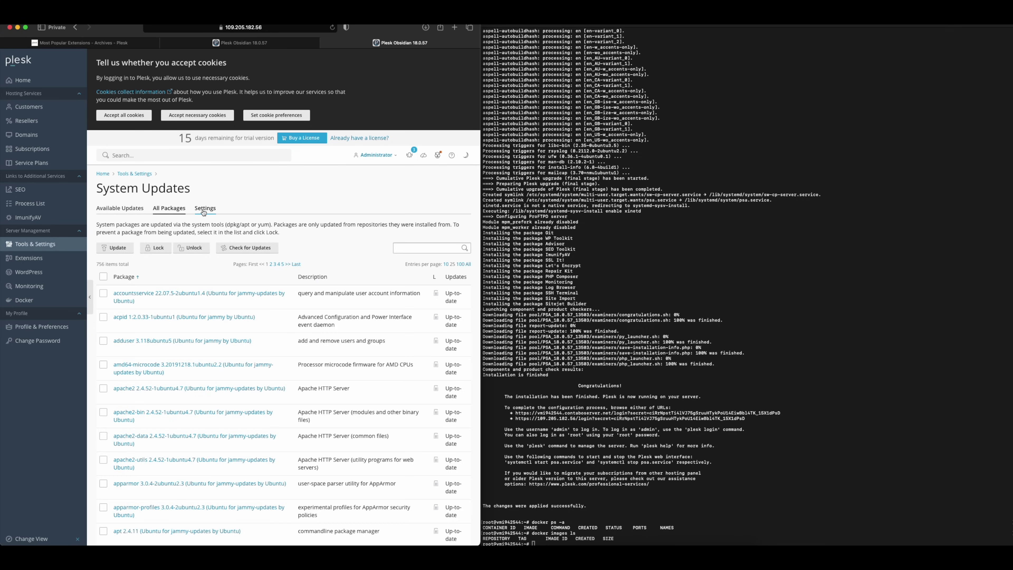
pyautogui.click(203, 211)
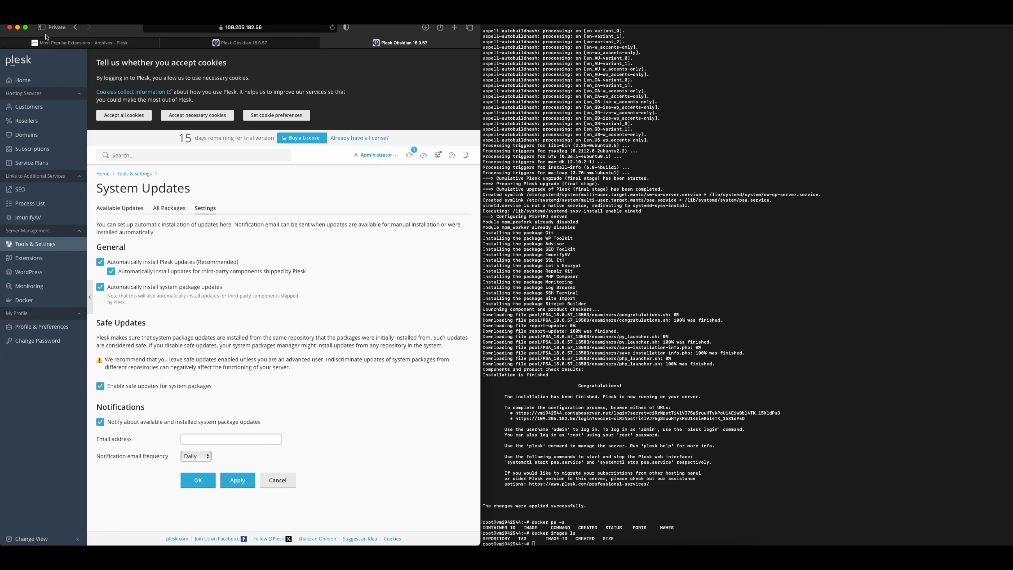
pyautogui.click(54, 246)
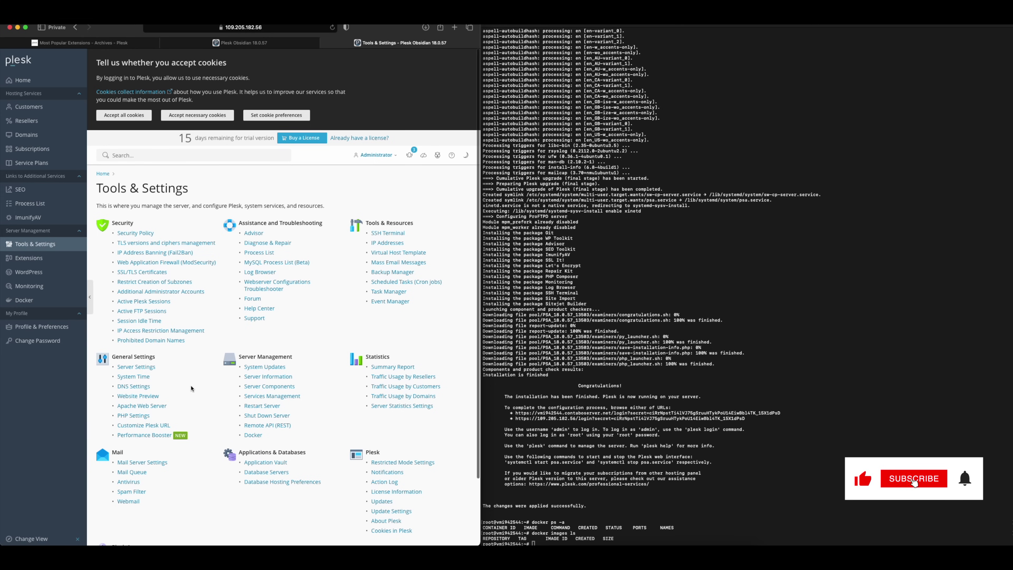
# Step: Look over the Tools & Settings categories from Security through Plesk Appearance
pyautogui.scroll(-1, 191, 387)
pyautogui.scroll(-1, 191, 388)
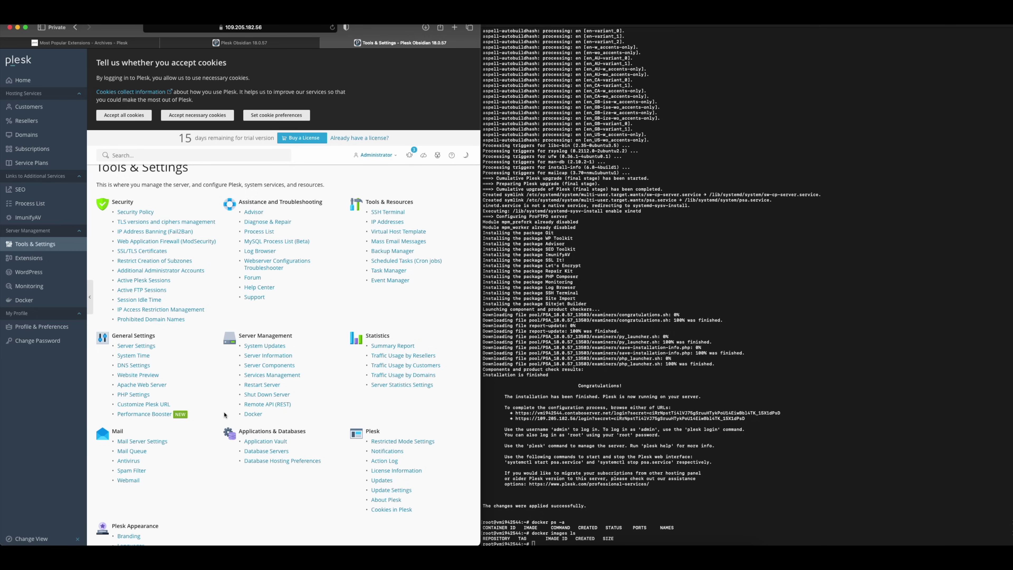
pyautogui.scroll(1, 318, 487)
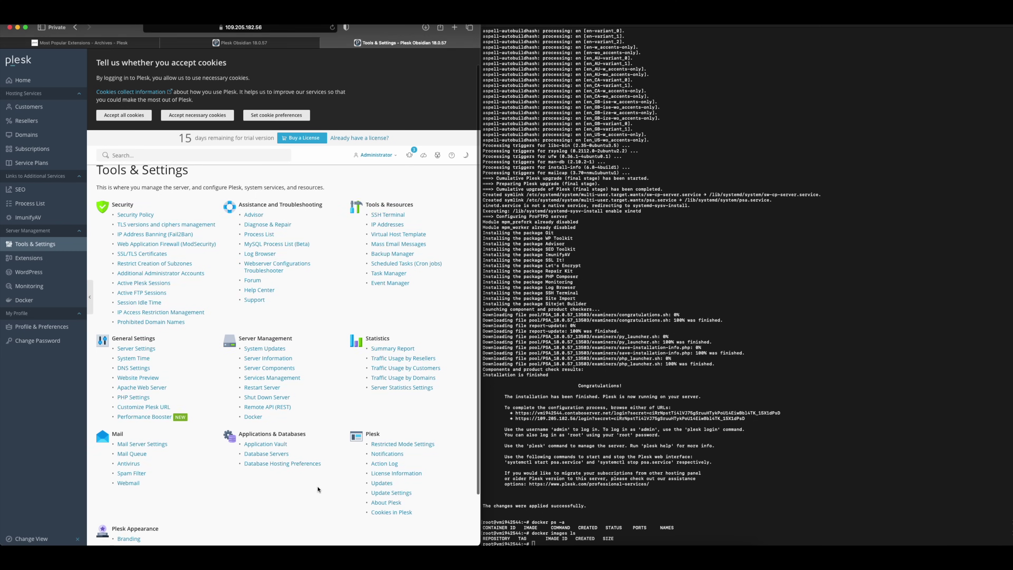
pyautogui.scroll(1, 323, 488)
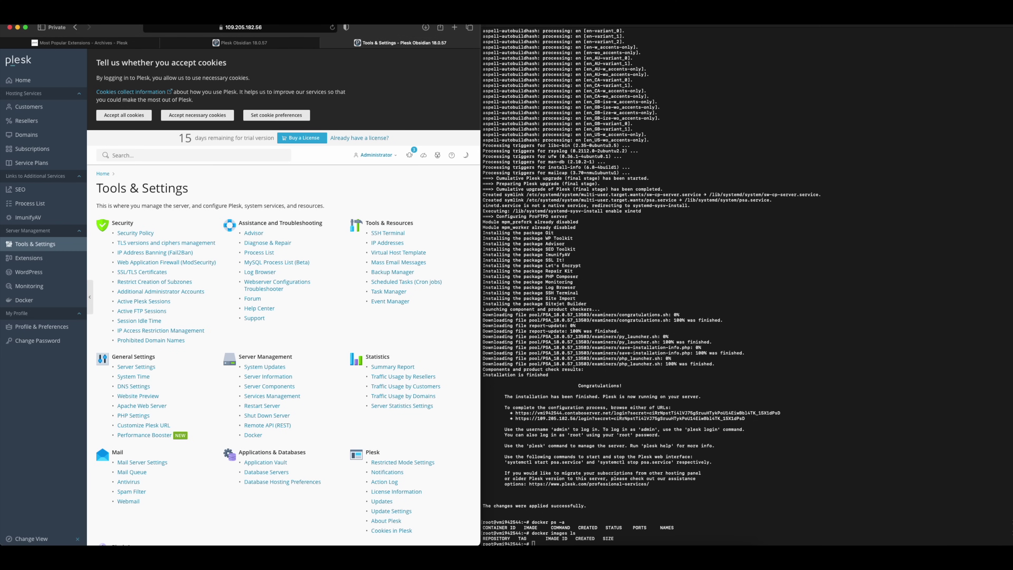
pyautogui.press('super+Tab')
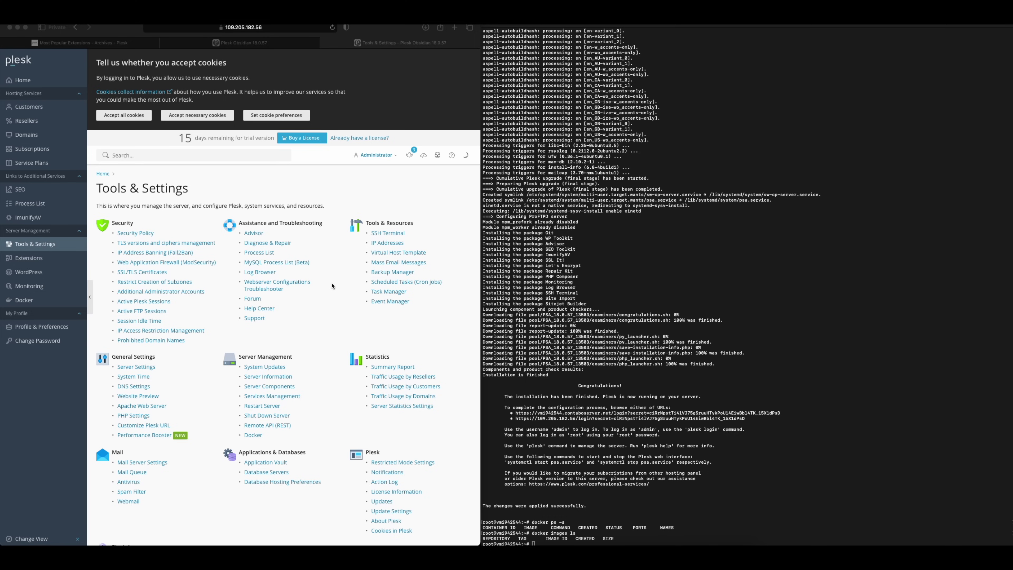
pyautogui.scroll(-1, 332, 288)
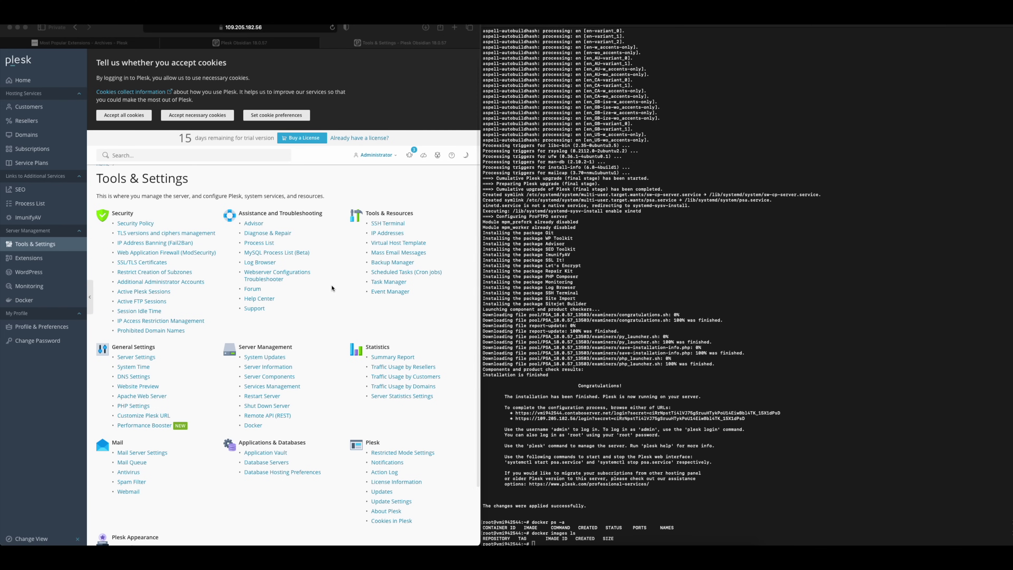
pyautogui.scroll(-3, 291, 321)
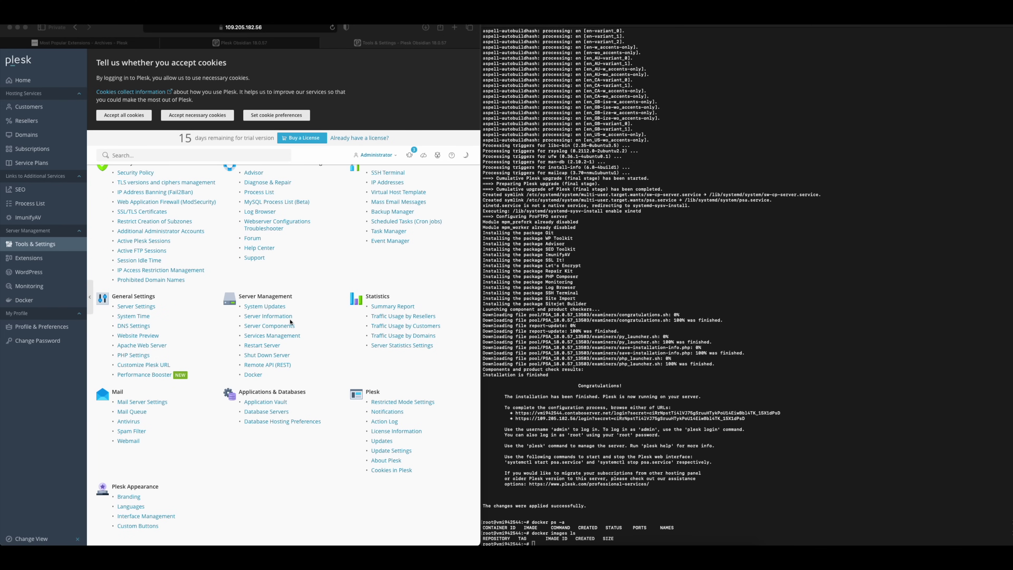
pyautogui.scroll(2, 291, 322)
pyautogui.scroll(1, 289, 322)
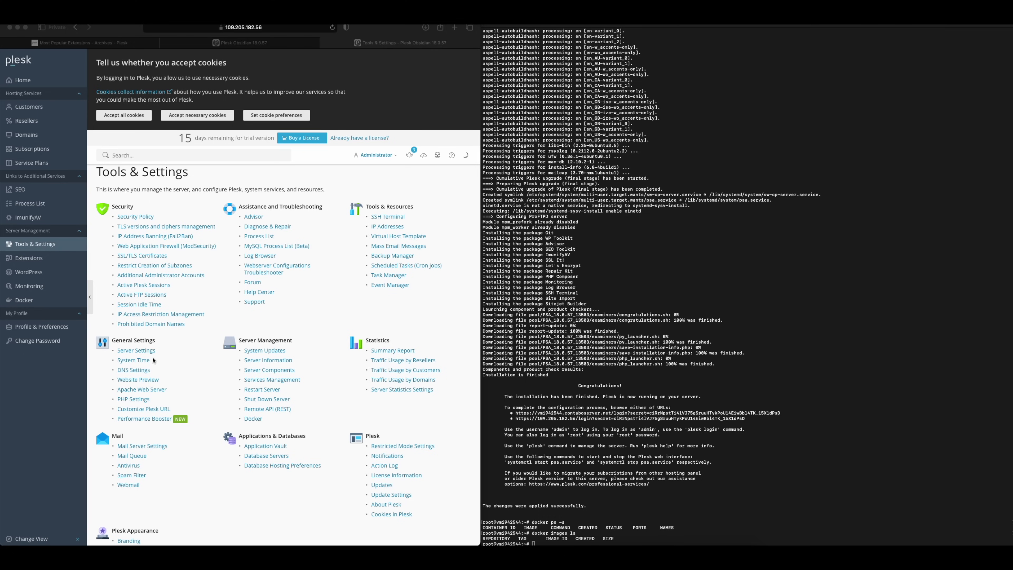
# Step: Search the Tools & Settings page for "updates"
pyautogui.click(172, 358)
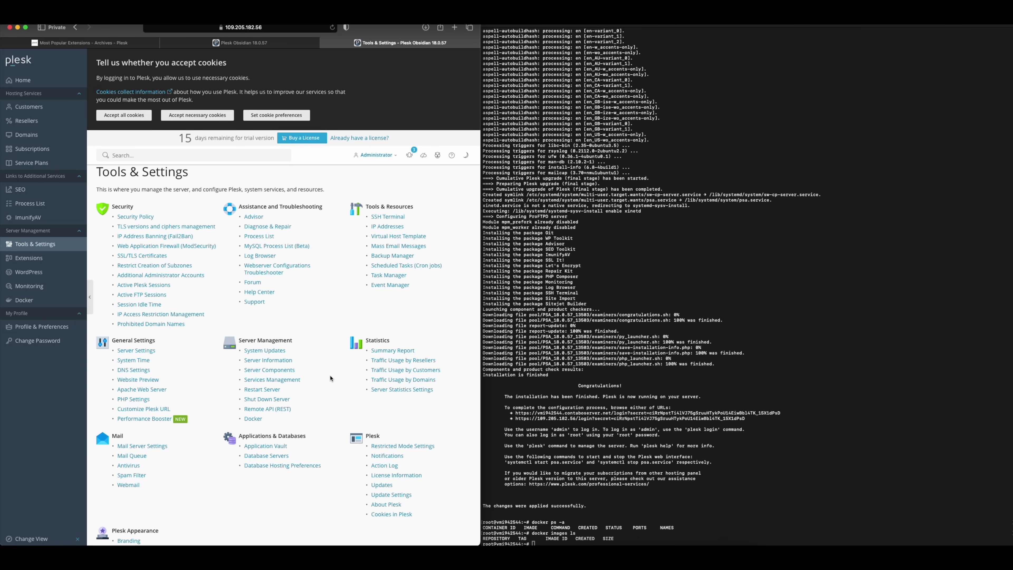
pyautogui.scroll(-2, 330, 378)
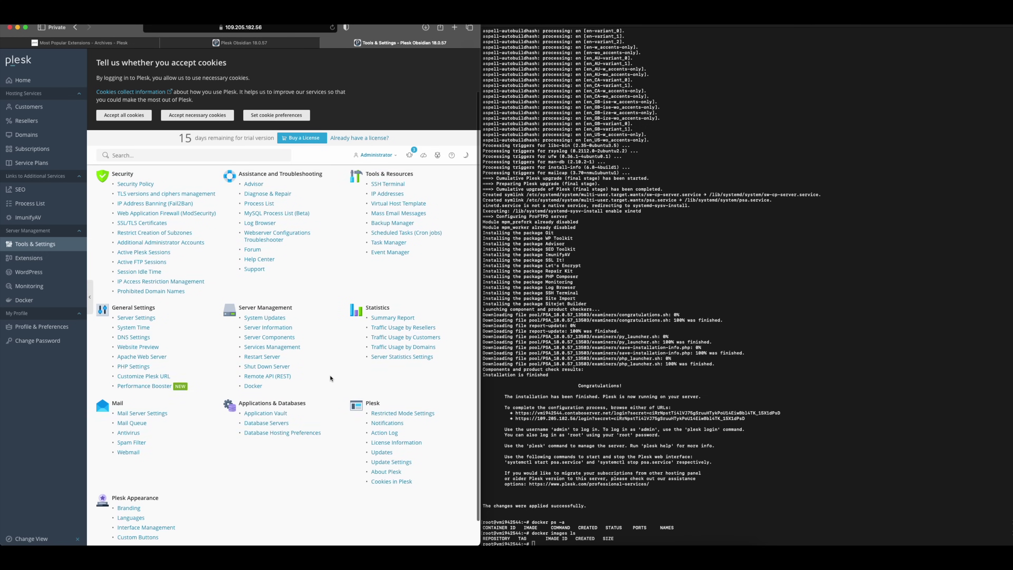
pyautogui.press('super+f')
pyautogui.write('up')
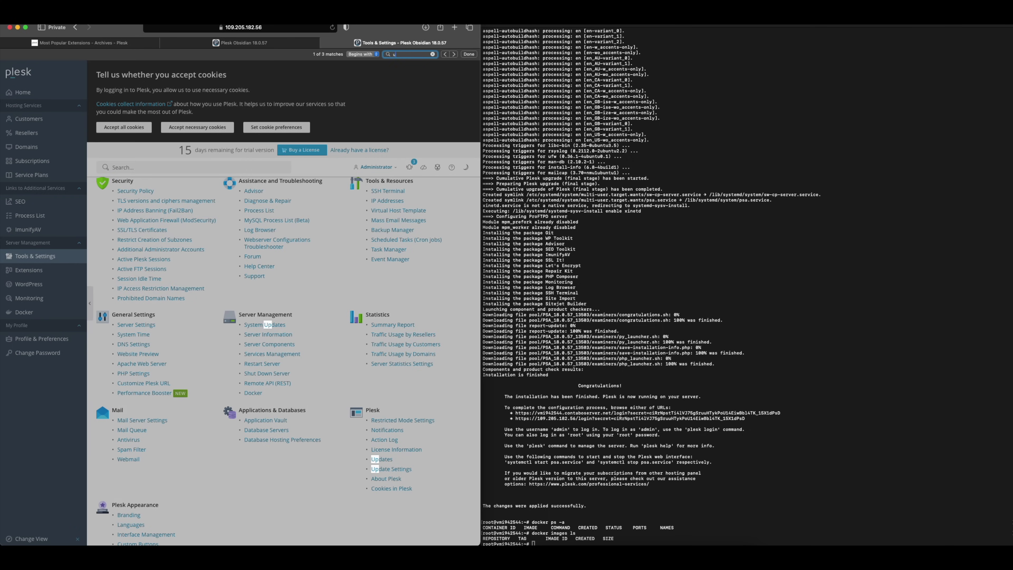
pyautogui.write('dates')
pyautogui.click(282, 328)
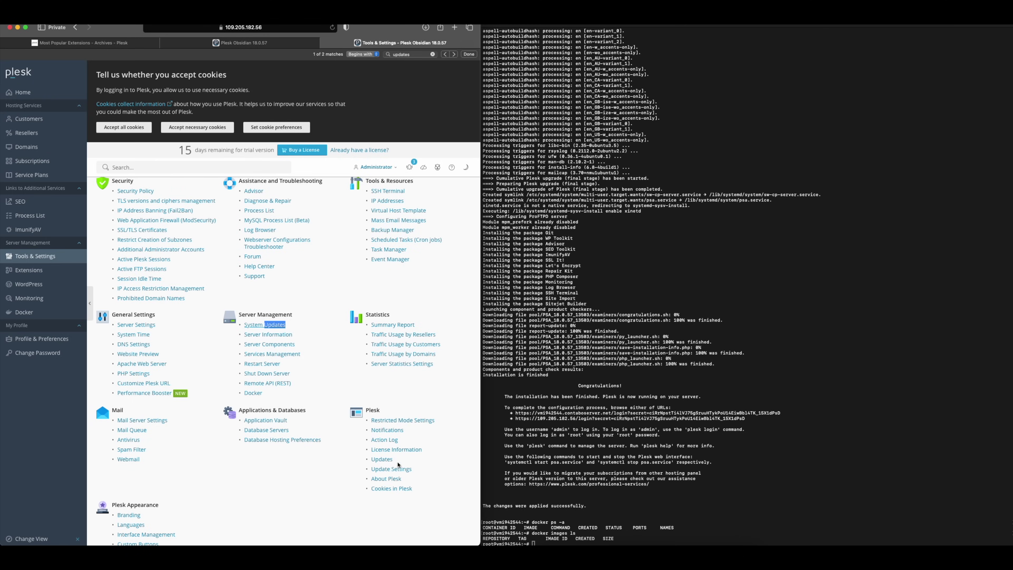
# Step: Open Plesk's Updates page, proceed past the certificate warning, and open Add/Remove Components in the installer
pyautogui.click(381, 459)
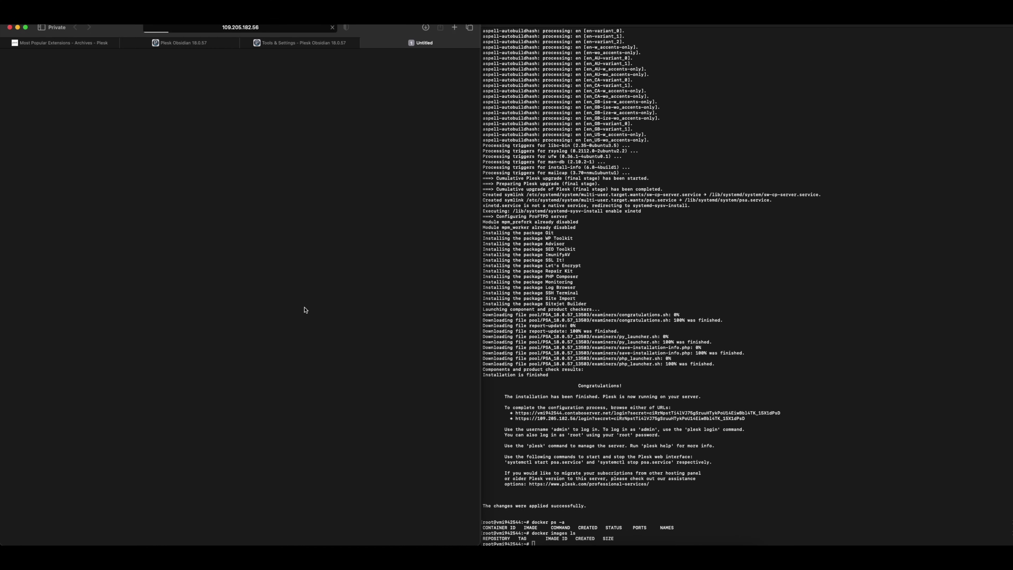
pyautogui.click(302, 163)
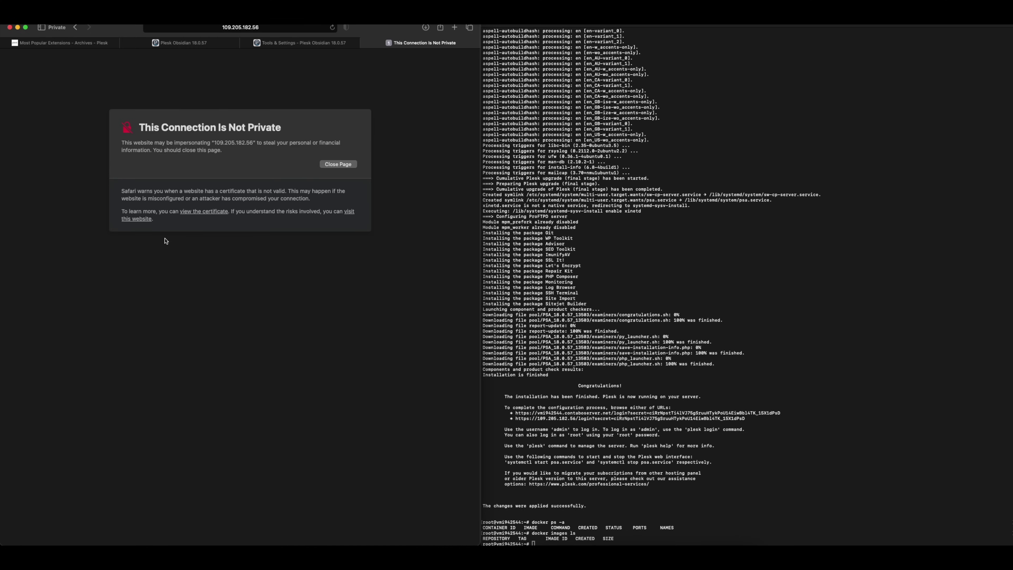
pyautogui.click(140, 219)
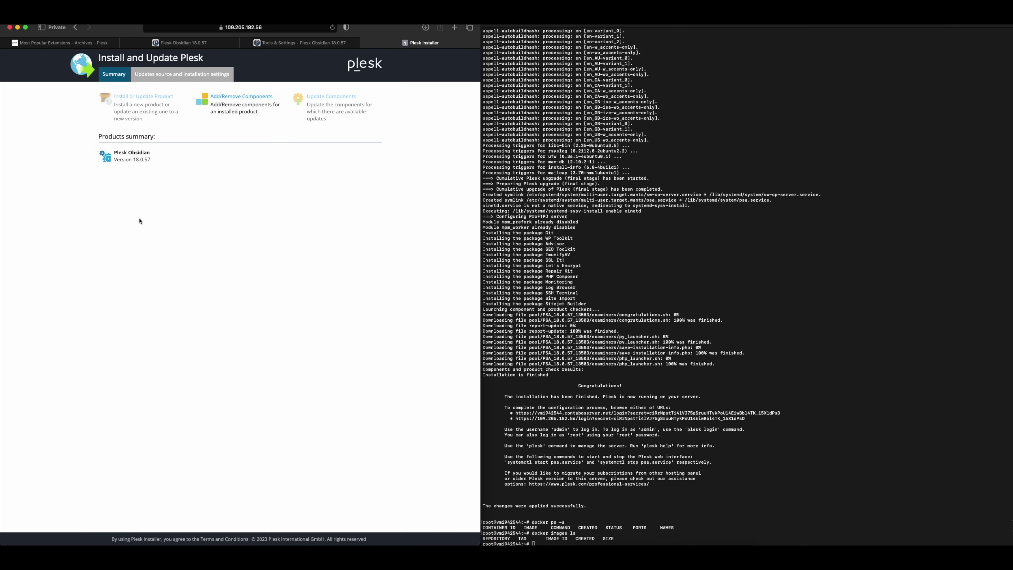
pyautogui.click(234, 109)
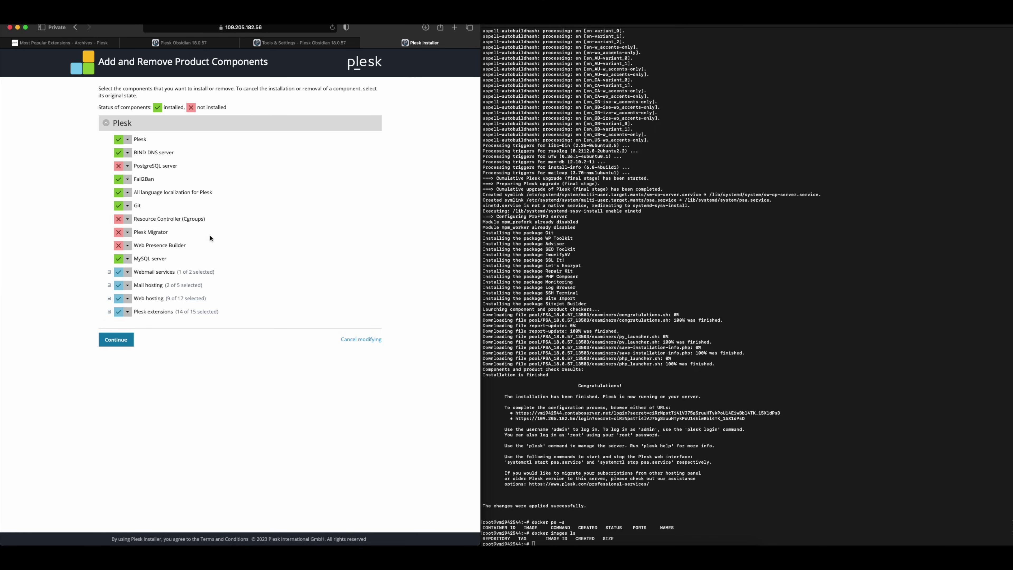
# Step: Mark Plesk Firewall for installation among the Plesk extensions
pyautogui.click(109, 312)
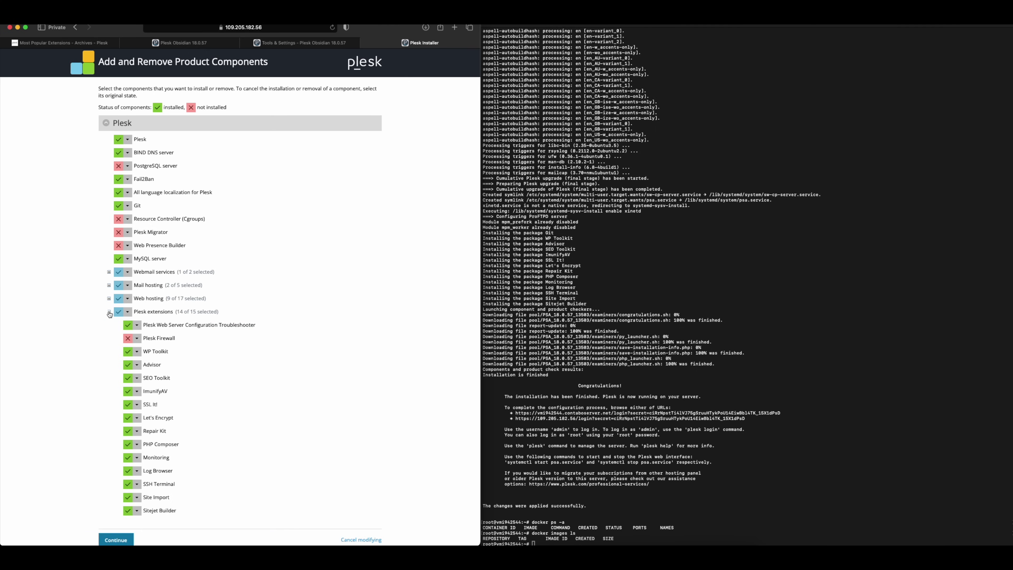
pyautogui.click(137, 338)
pyautogui.click(137, 351)
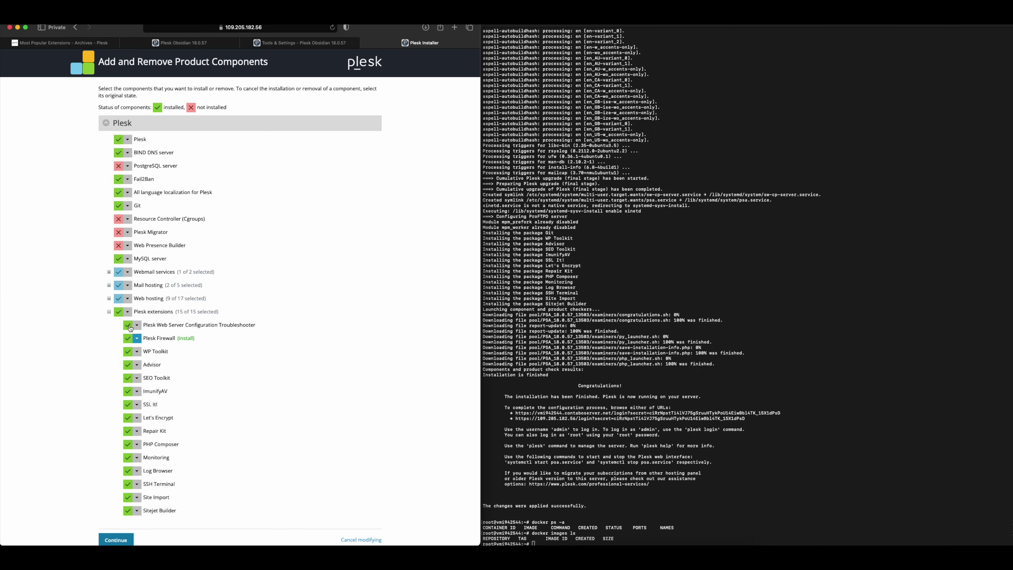
# Step: Mark PHP 8.3 and PHP 8.0 for installation among the web hosting PHP interpreter versions
pyautogui.click(109, 298)
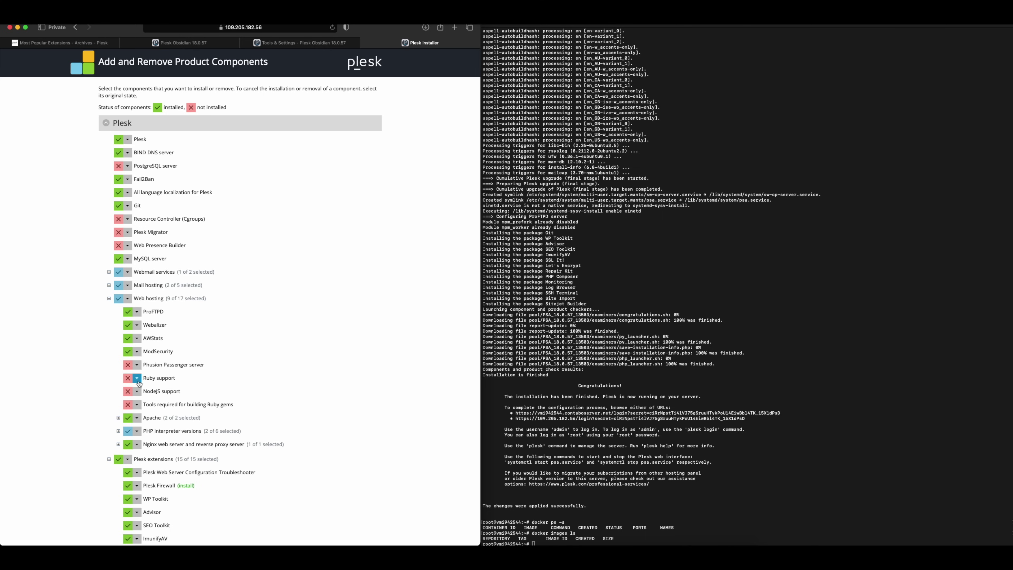
pyautogui.click(118, 418)
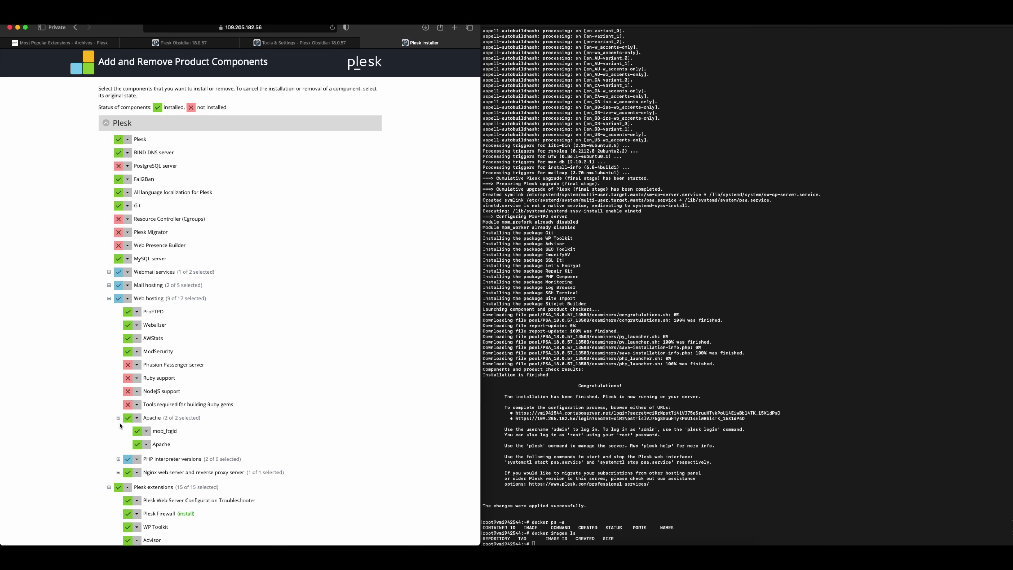
pyautogui.scroll(-2, 120, 423)
pyautogui.click(120, 429)
pyautogui.scroll(-2, 121, 430)
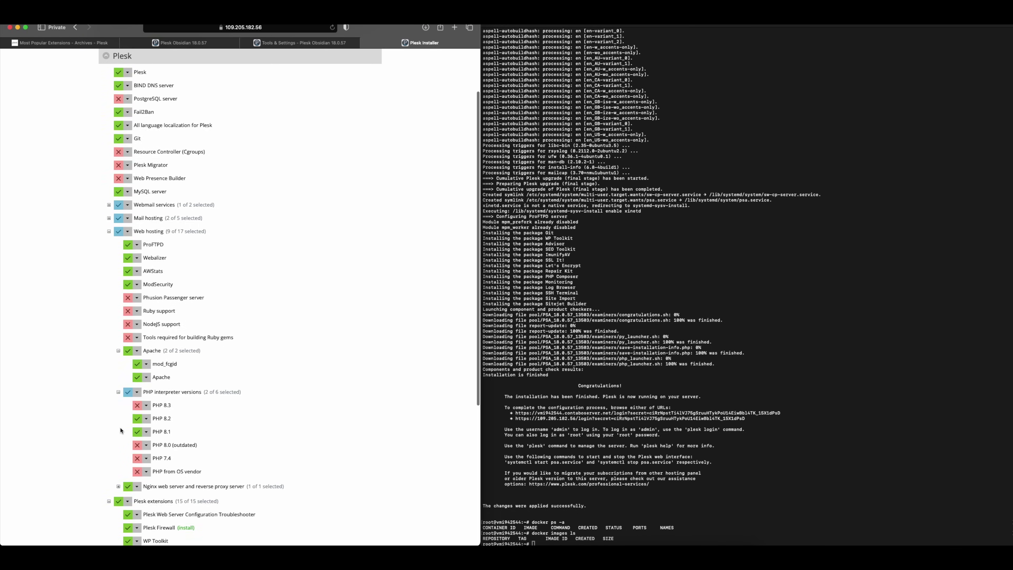
pyautogui.click(146, 404)
pyautogui.click(149, 416)
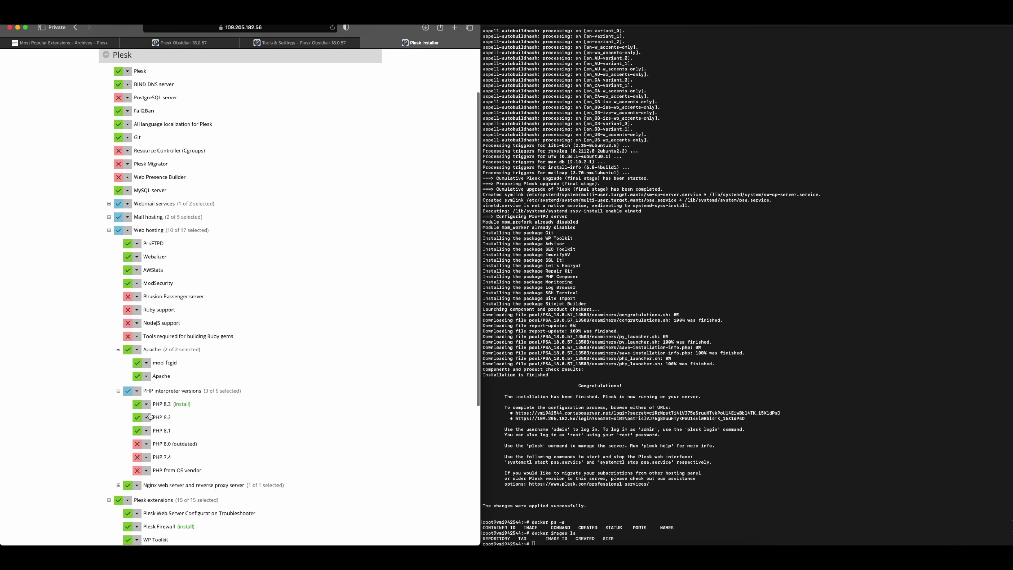
pyautogui.click(146, 444)
pyautogui.click(149, 456)
# Step: Expand the mail hosting and webmail services groups to review their available components
pyautogui.scroll(3, 119, 403)
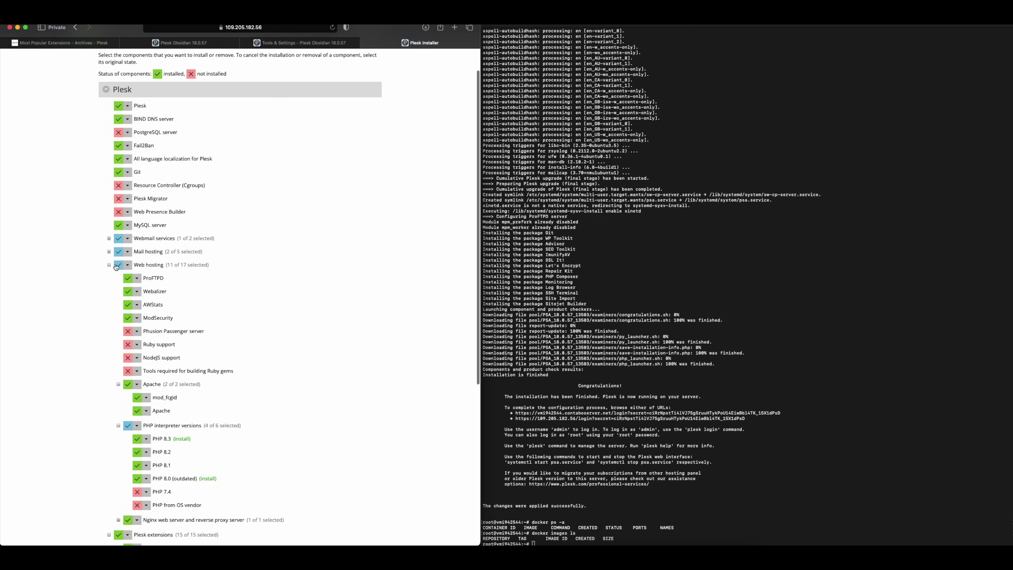
pyautogui.click(109, 253)
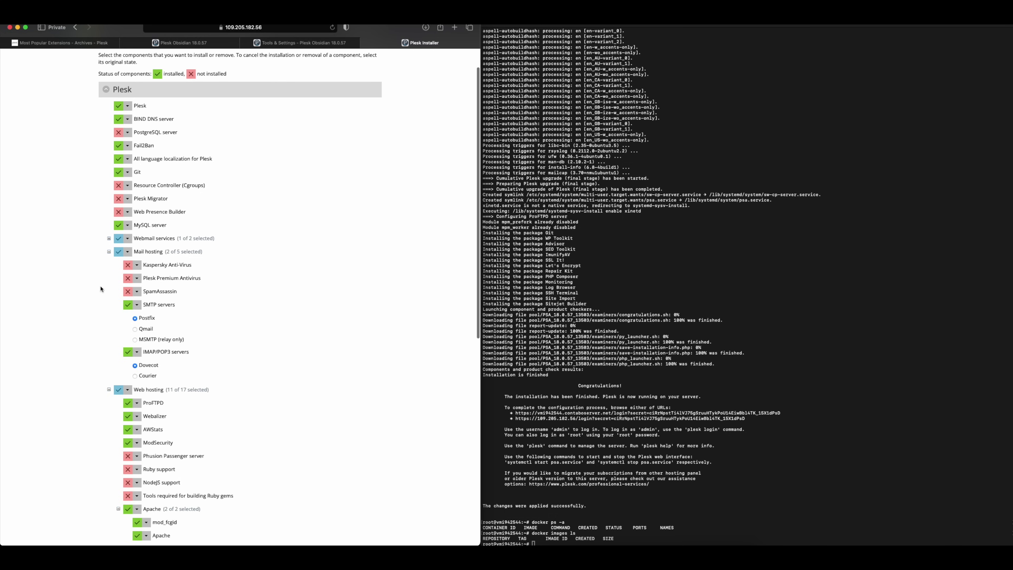
pyautogui.click(109, 239)
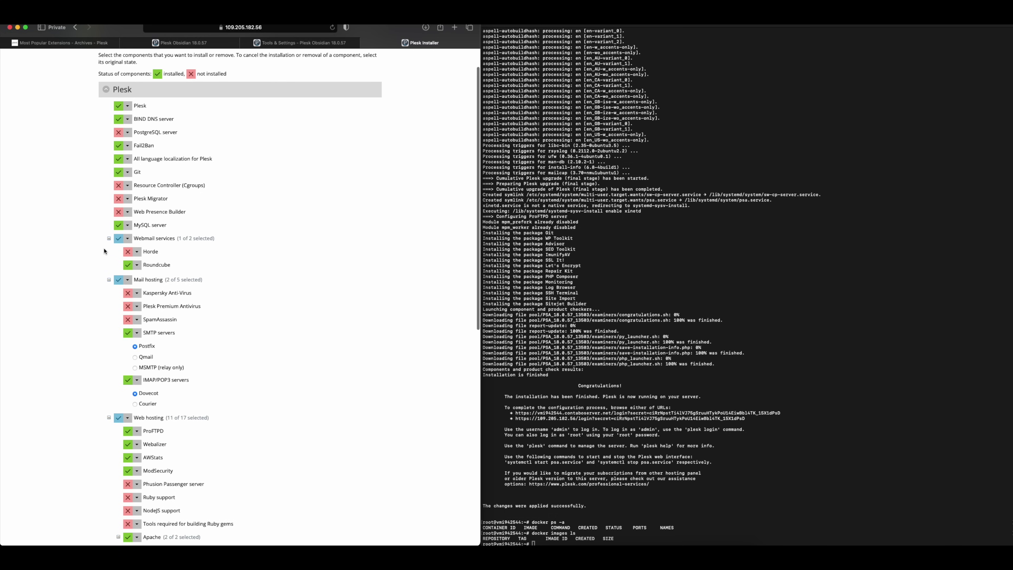
pyautogui.scroll(1, 127, 226)
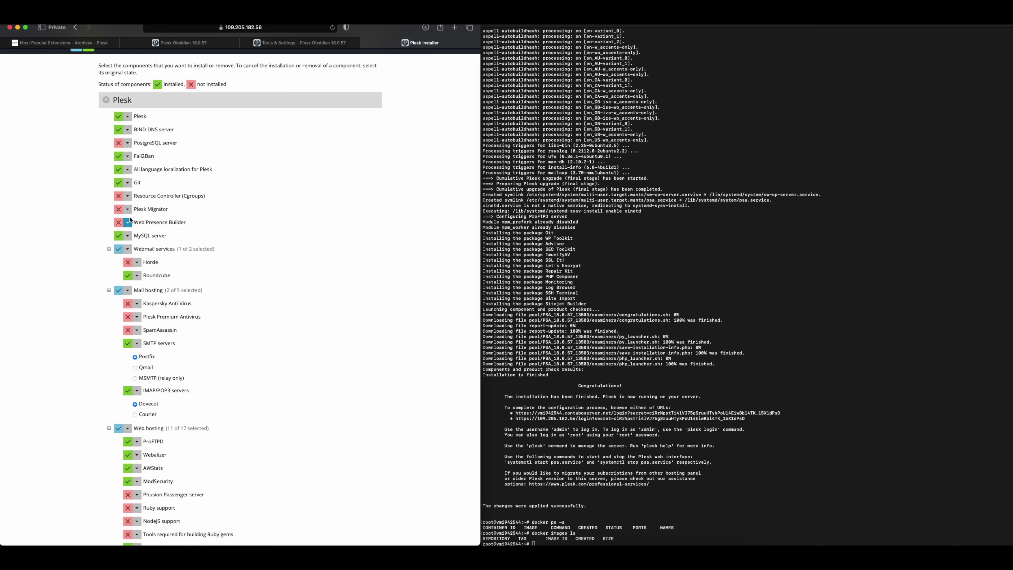
# Step: Mark Plesk Migrator for installation, install the selected components, and return to the installer summary
pyautogui.click(127, 209)
pyautogui.click(121, 218)
pyautogui.scroll(-10, 179, 251)
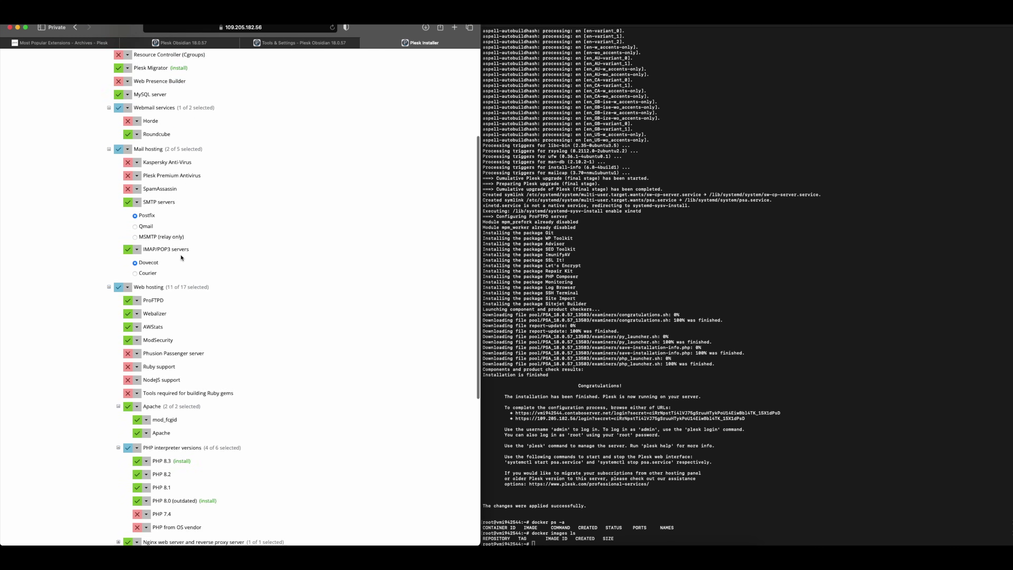
pyautogui.scroll(-1, 183, 253)
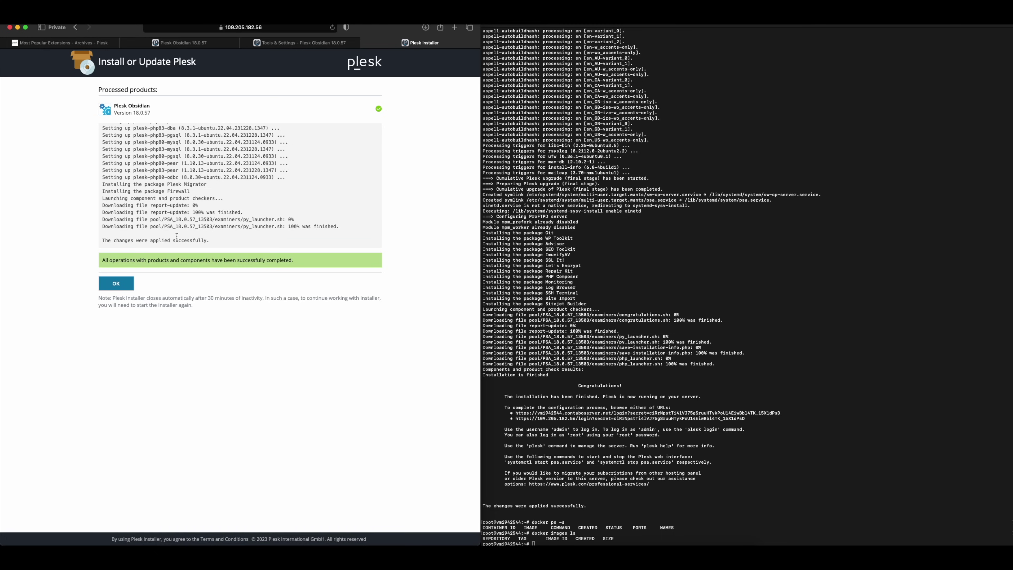
pyautogui.click(133, 284)
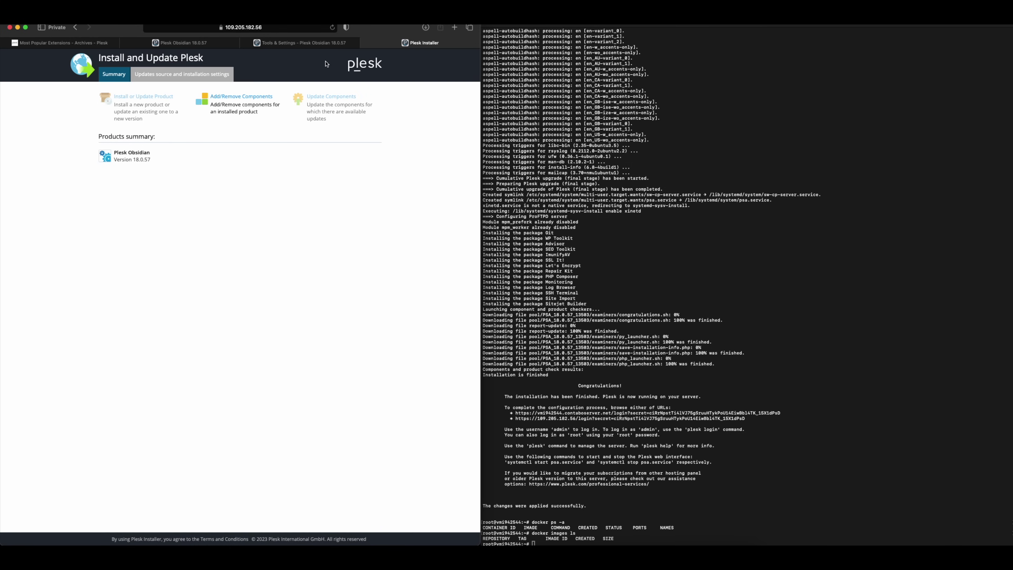
# Step: Return to Tools & Settings, open PHP Settings, and review the 8.3.1 FPM handler's extensions and php.ini
pyautogui.click(300, 45)
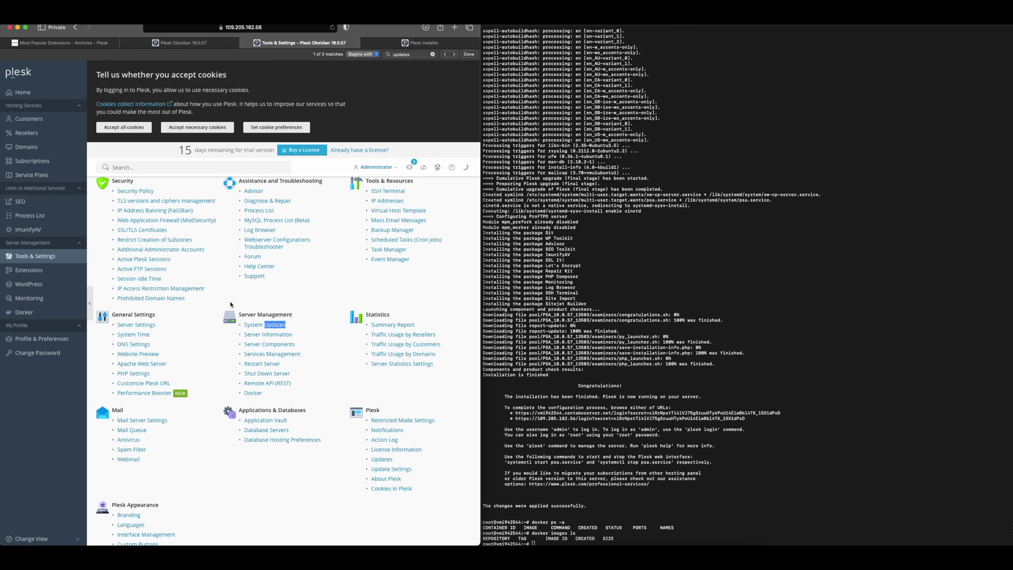
pyautogui.click(131, 375)
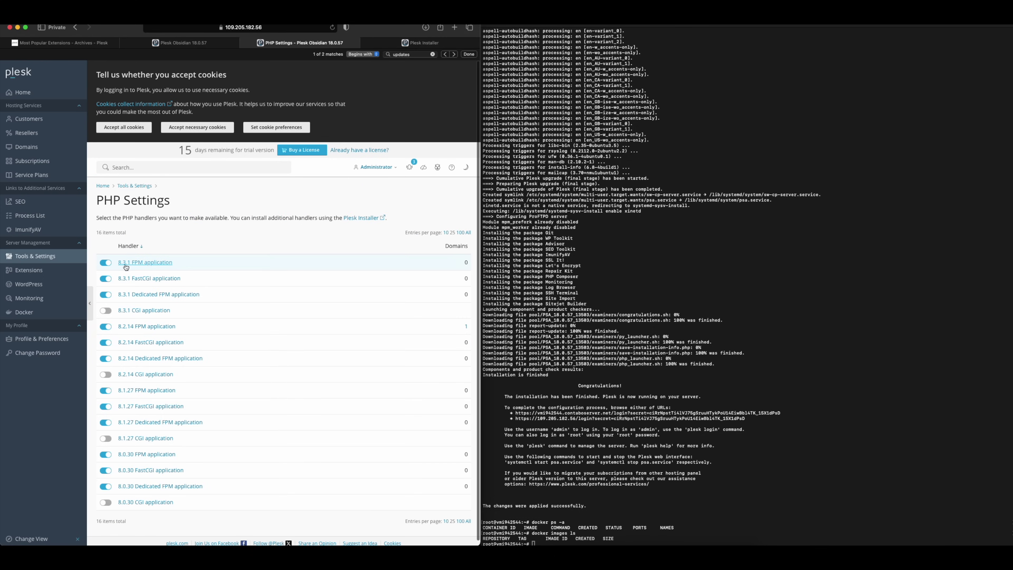
pyautogui.click(148, 262)
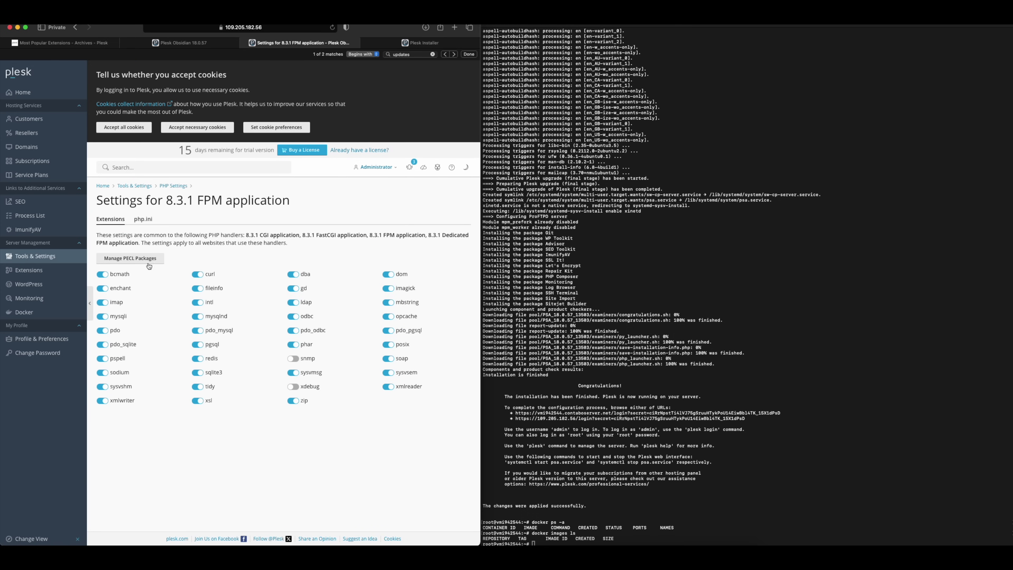
pyautogui.click(144, 220)
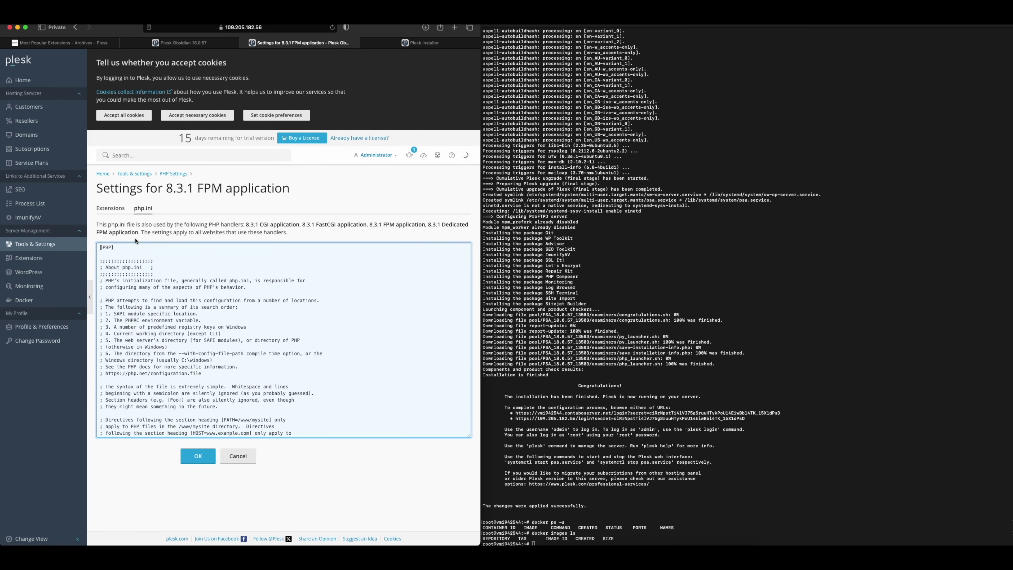
pyautogui.click(119, 212)
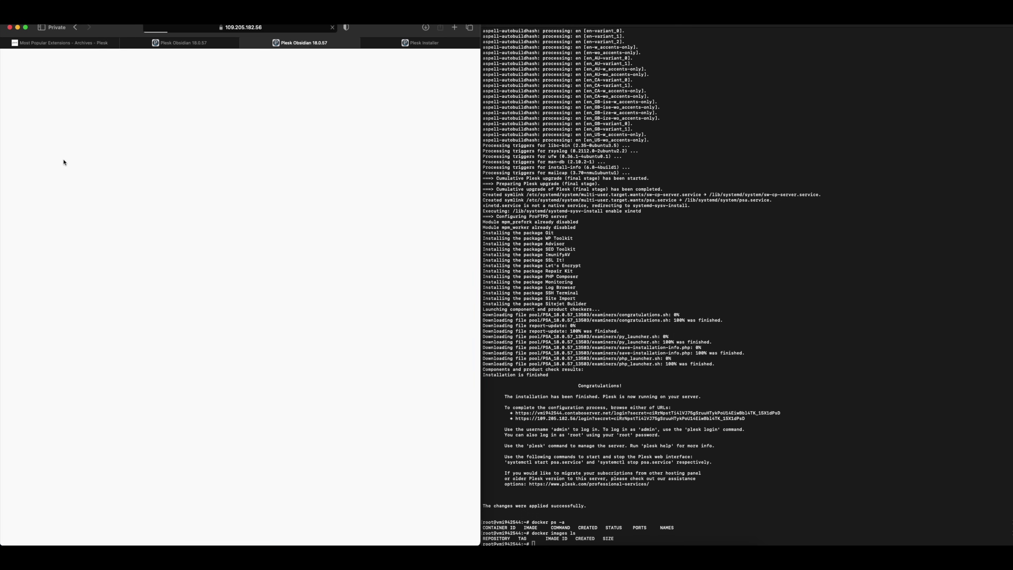
# Step: Open the amberit.eu domain and review its mail settings and its hosting and DNS options
pyautogui.click(53, 143)
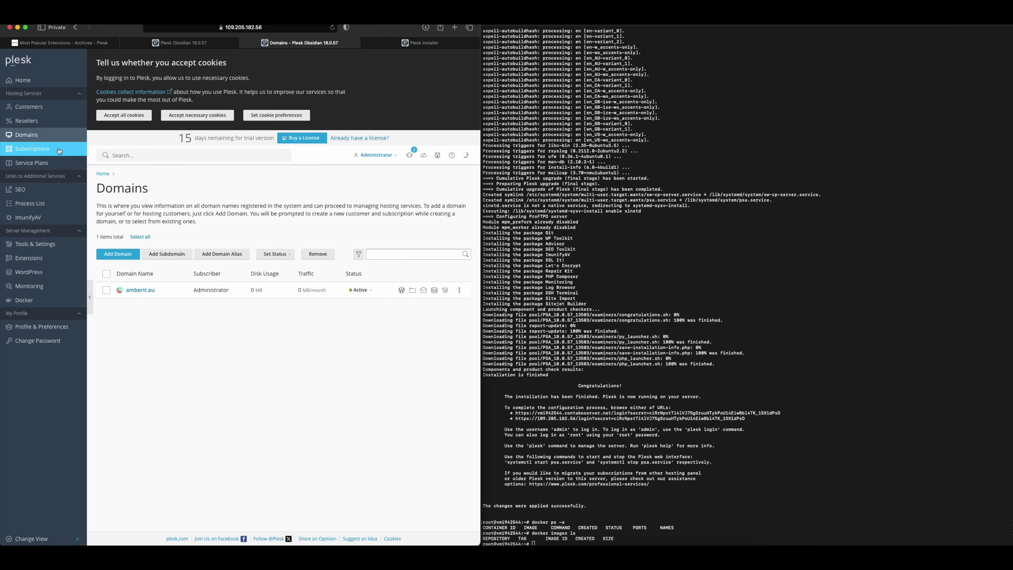
pyautogui.click(140, 289)
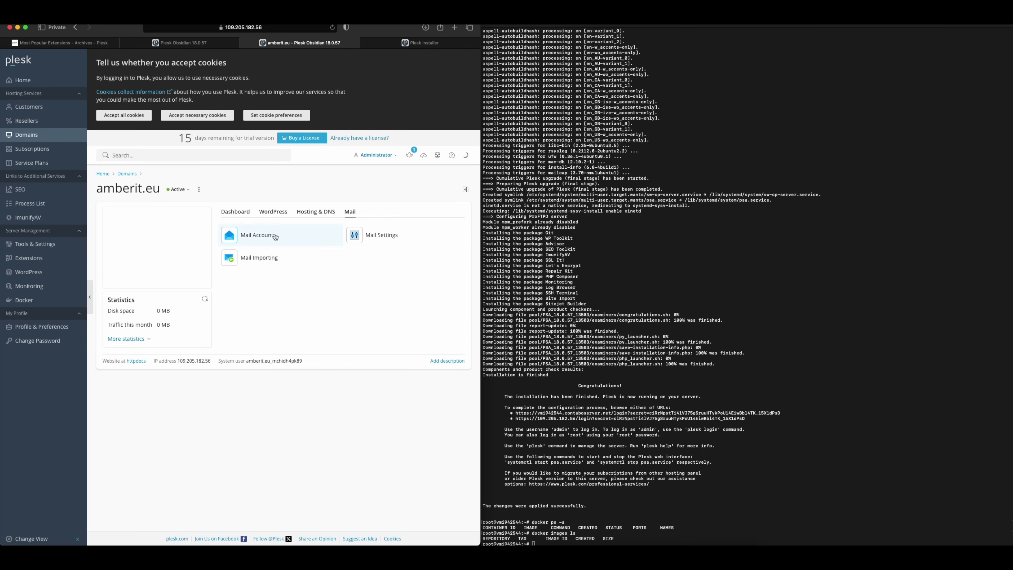
pyautogui.click(370, 238)
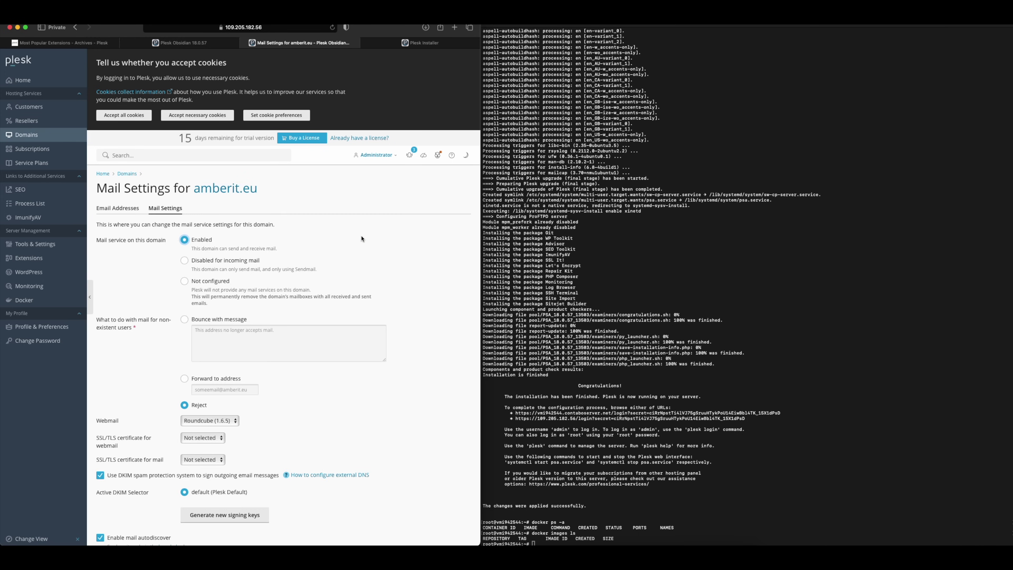
pyautogui.press('super+bracketleft')
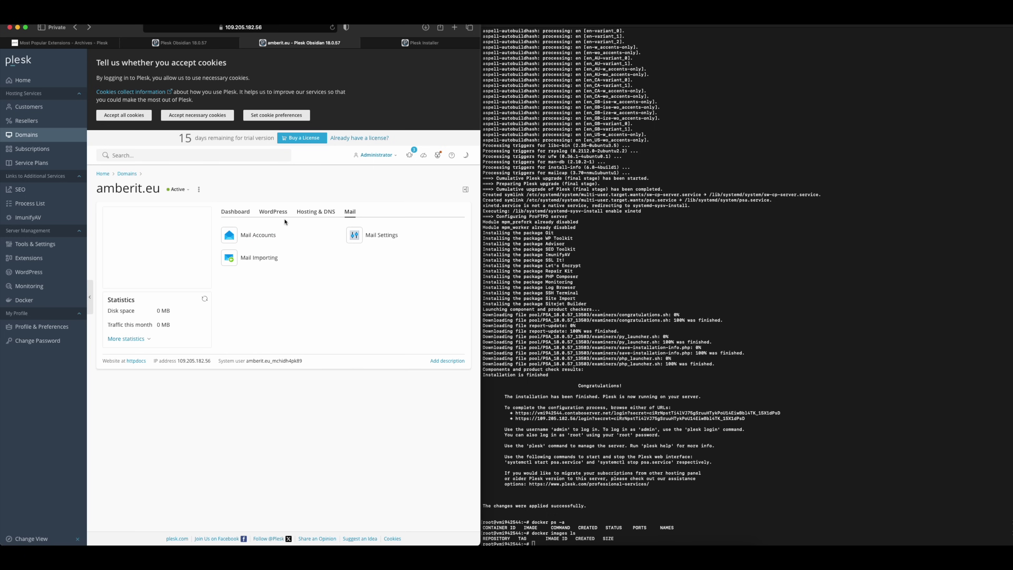
pyautogui.click(317, 211)
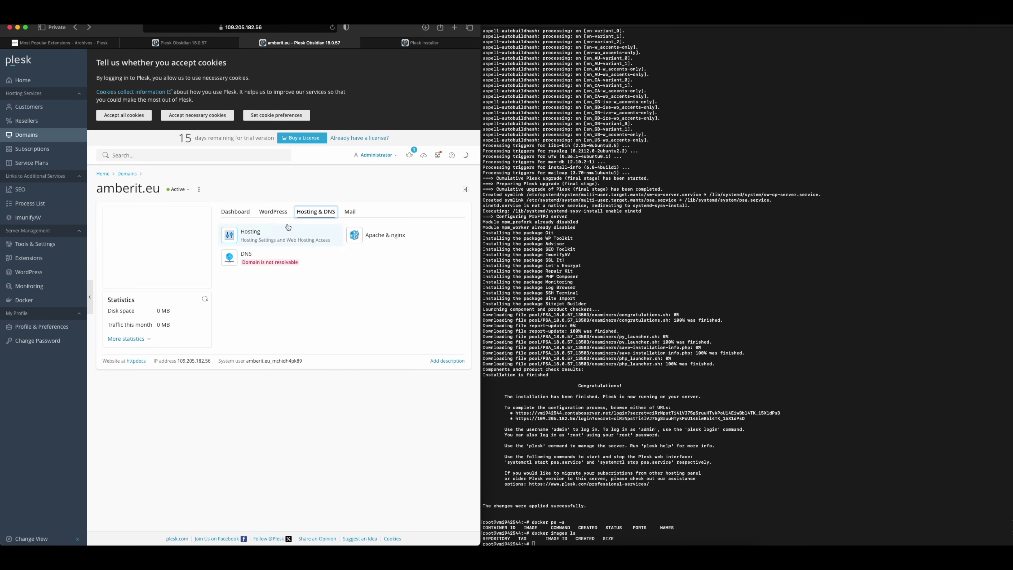
pyautogui.click(267, 230)
pyautogui.click(360, 273)
# Step: Set the PHP version of the amberit.eu domain to 8.3.1 and save its PHP settings
pyautogui.click(236, 212)
pyautogui.click(256, 339)
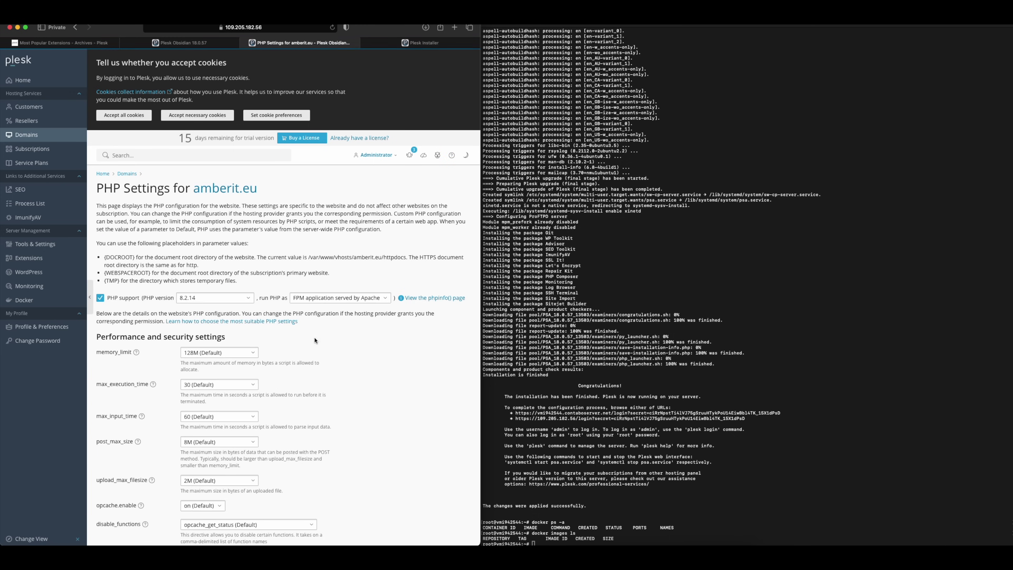
pyautogui.click(230, 299)
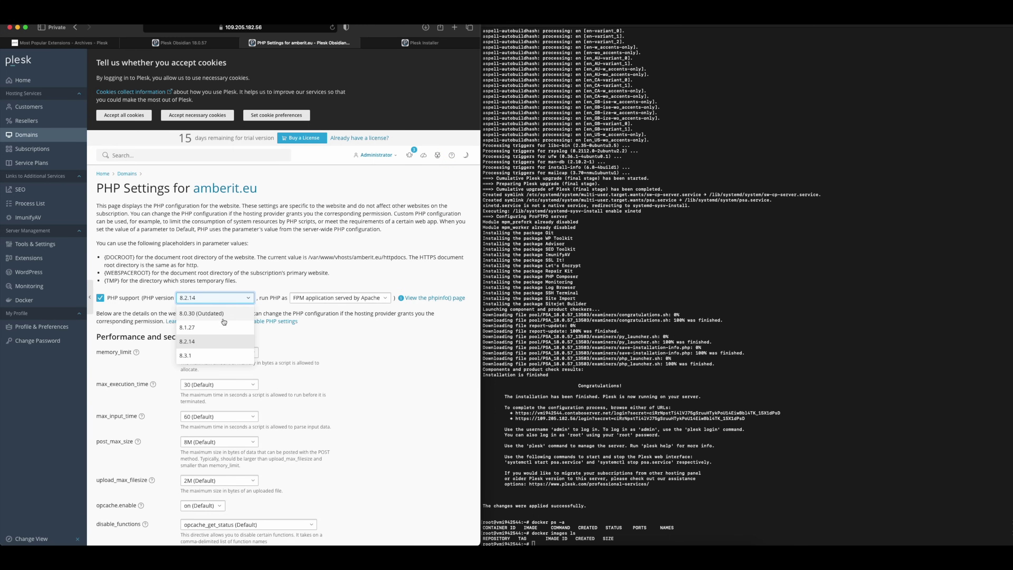
pyautogui.click(210, 356)
pyautogui.scroll(-15, 223, 403)
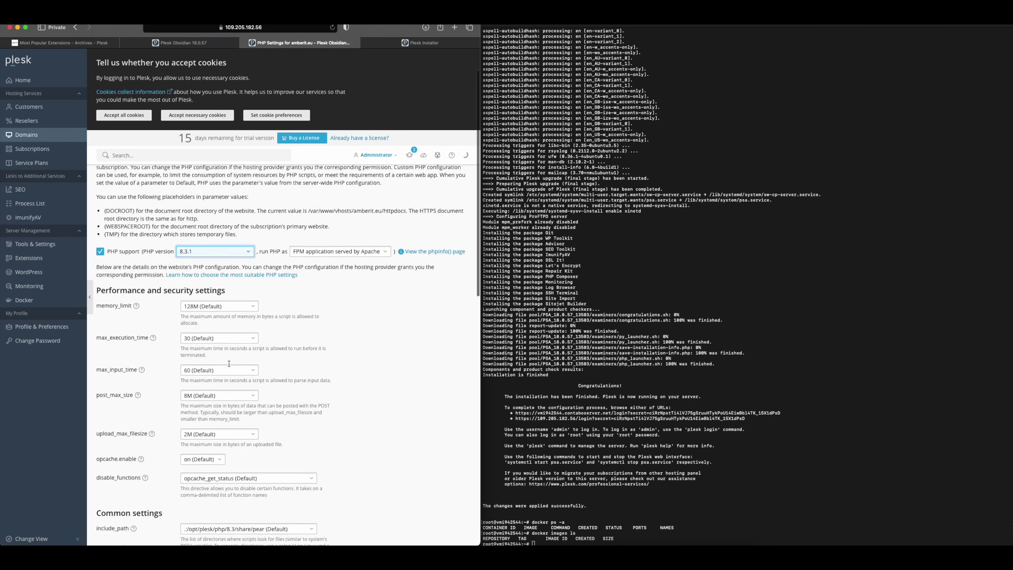
pyautogui.scroll(-3, 223, 403)
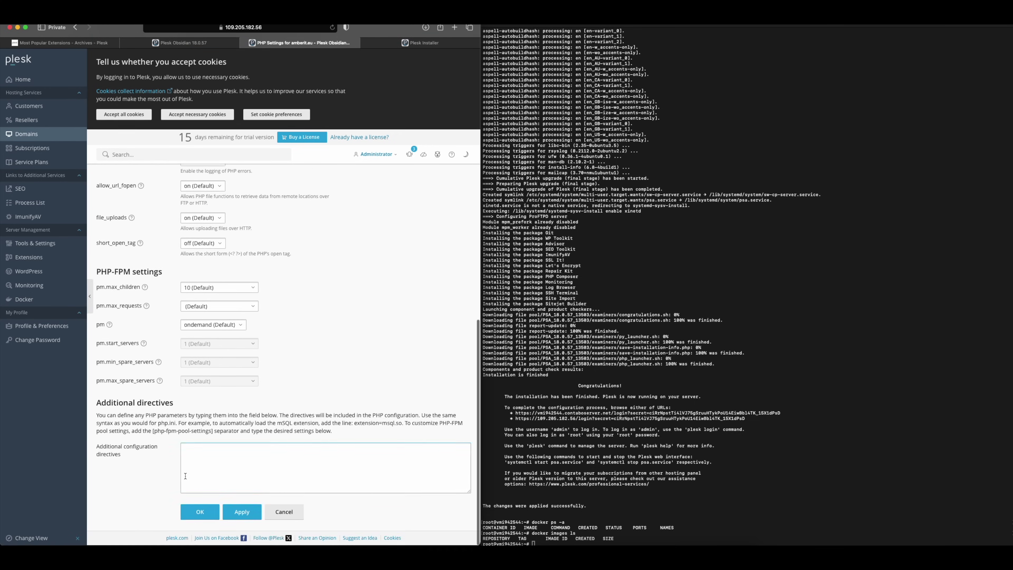
pyautogui.click(199, 512)
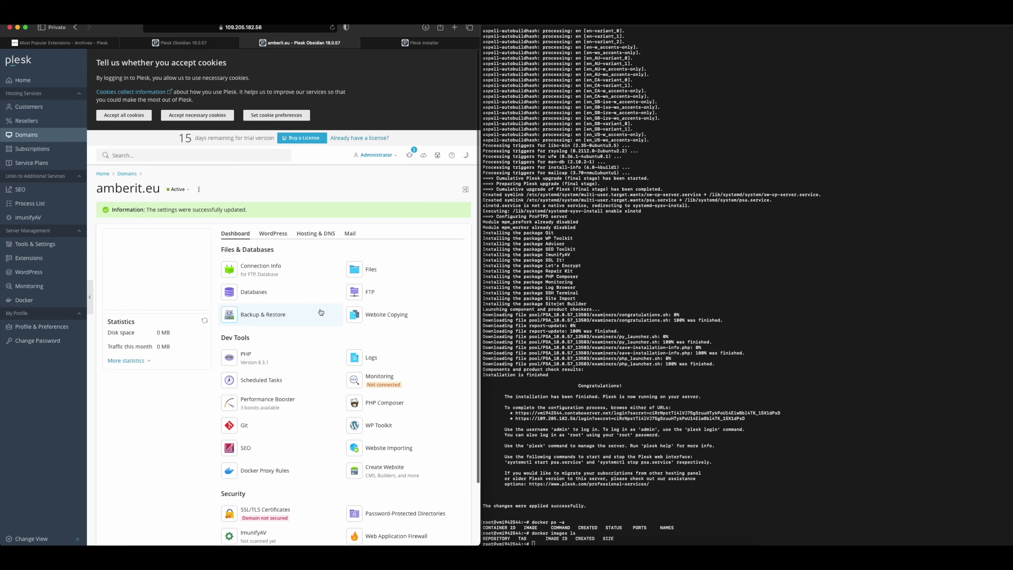
# Step: Review the amberit.eu dashboard tools, the Subscriptions list and the server's Tools & Settings overview
pyautogui.scroll(-3, 314, 312)
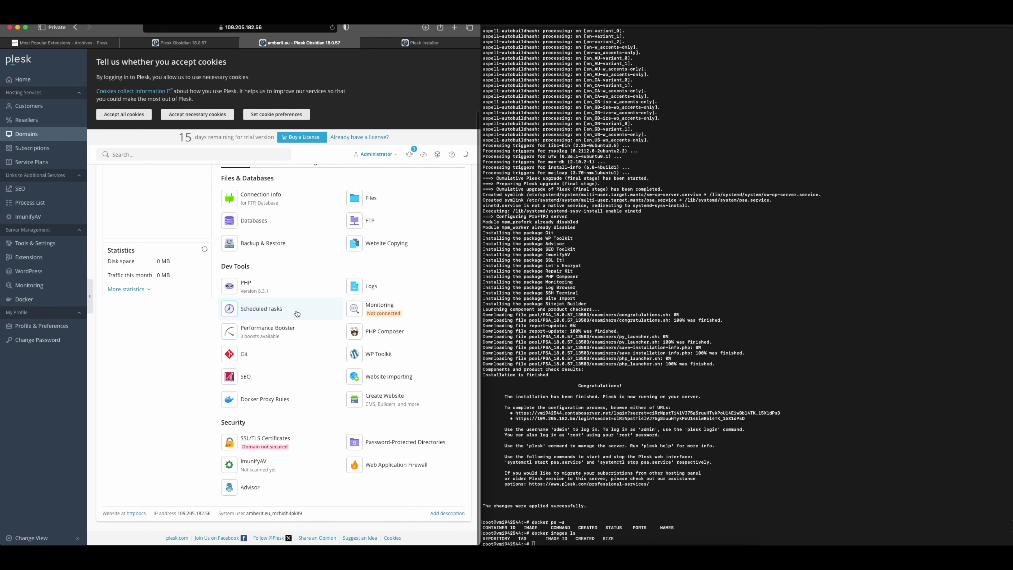
pyautogui.scroll(4, 177, 299)
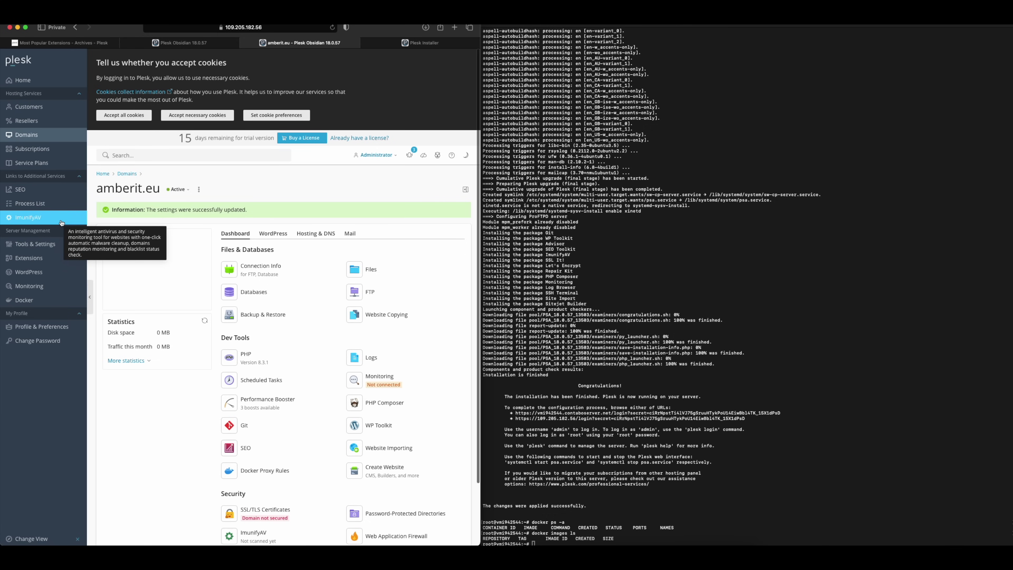
pyautogui.click(37, 150)
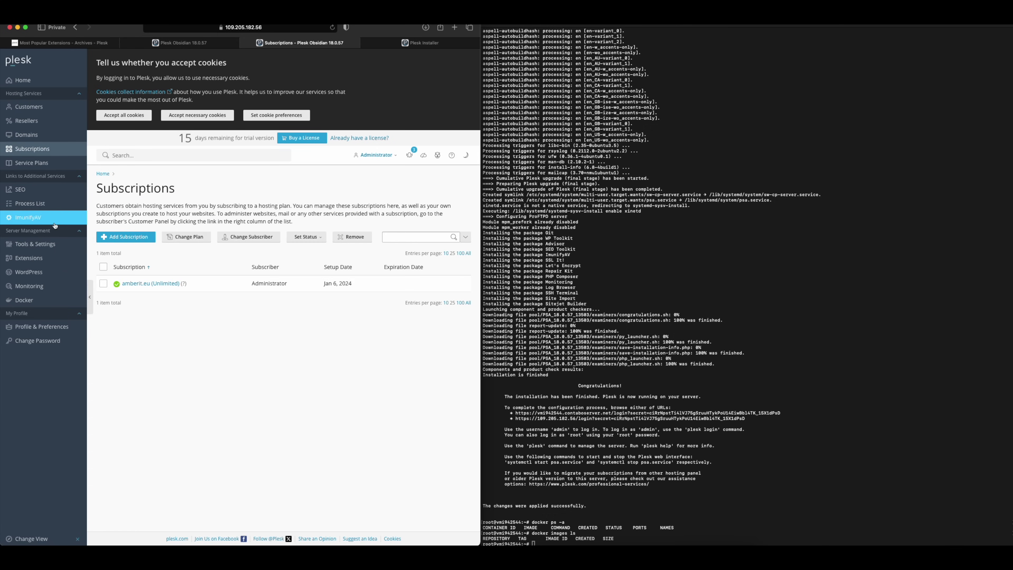
pyautogui.click(45, 246)
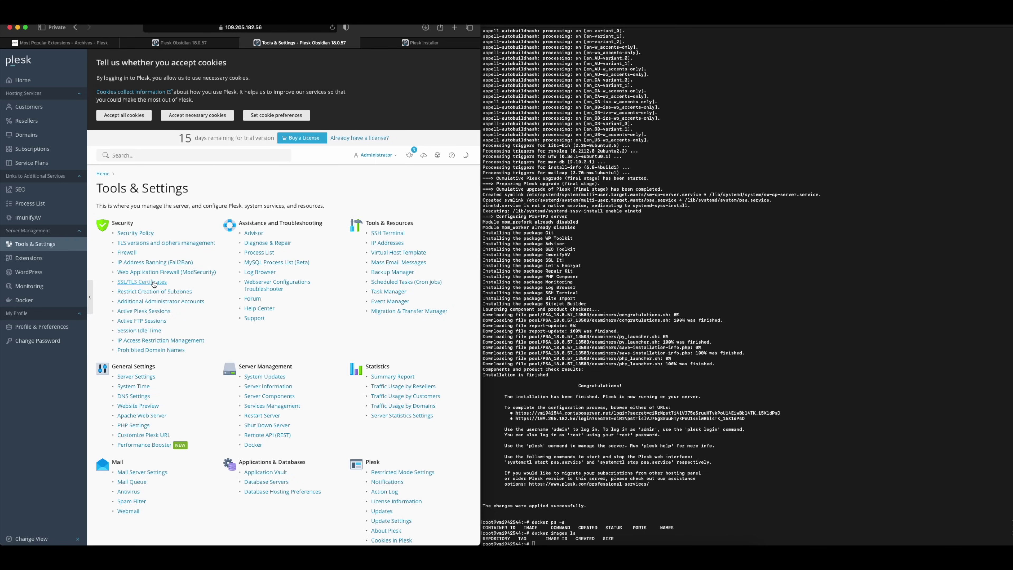
pyautogui.scroll(-3, 154, 284)
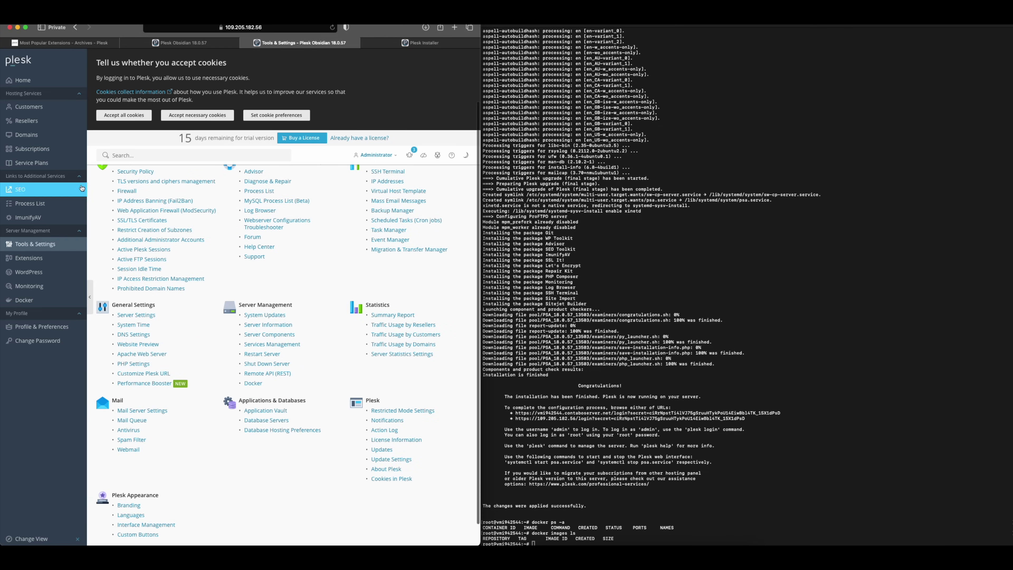
# Step: Open the SSL/TLS certificate page of amberit.eu and examine the upload and free Let's Encrypt options
pyautogui.click(43, 134)
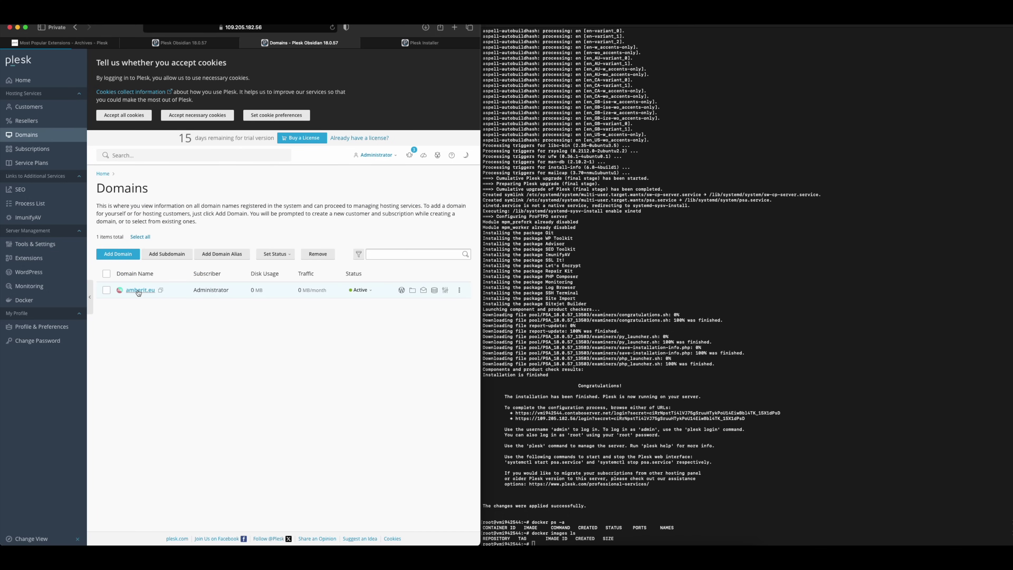
pyautogui.click(139, 290)
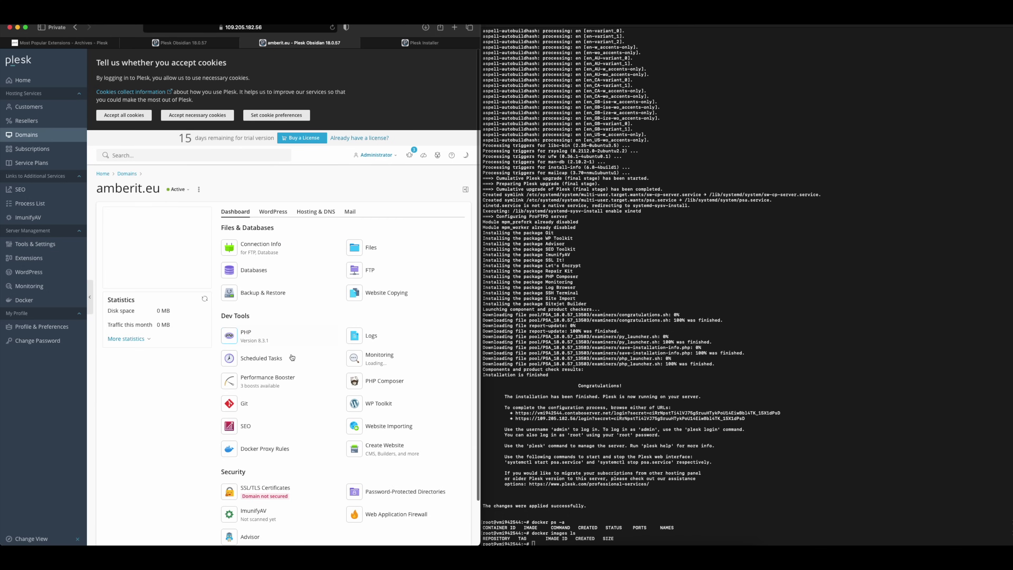
pyautogui.click(270, 493)
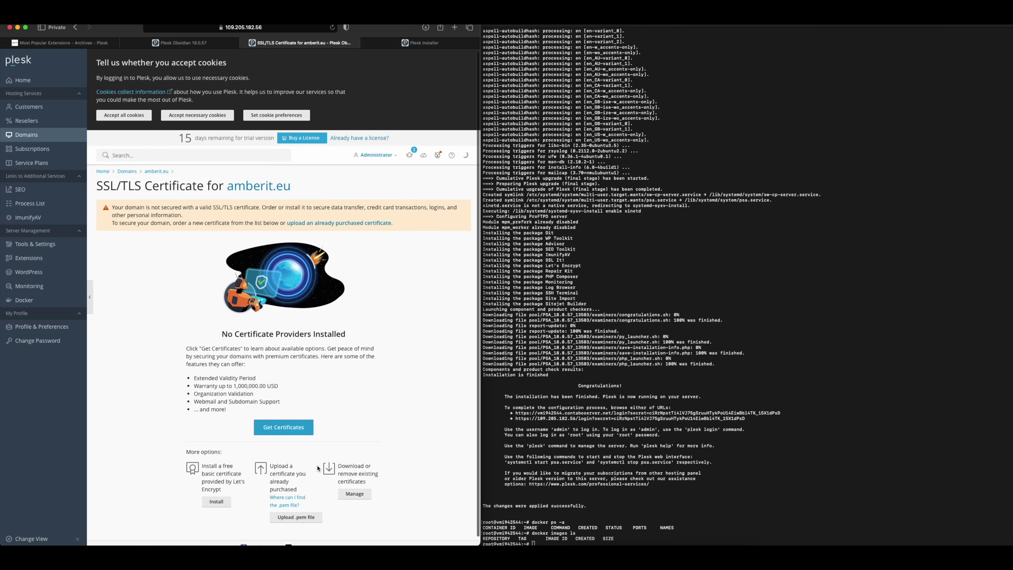
pyautogui.moveTo(314, 505); pyautogui.dragTo(273, 466)
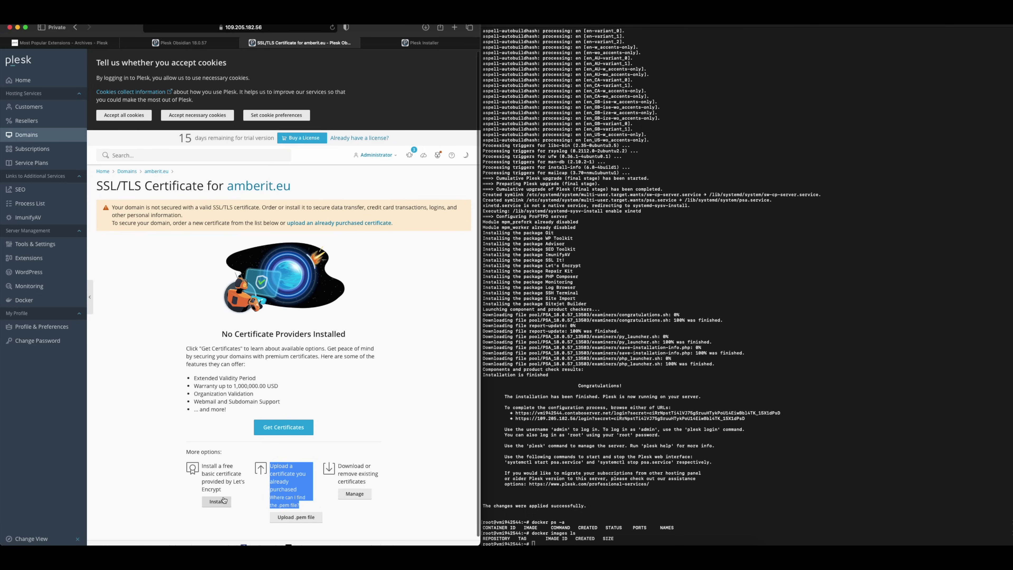
pyautogui.click(221, 488)
pyautogui.moveTo(222, 489); pyautogui.dragTo(201, 471)
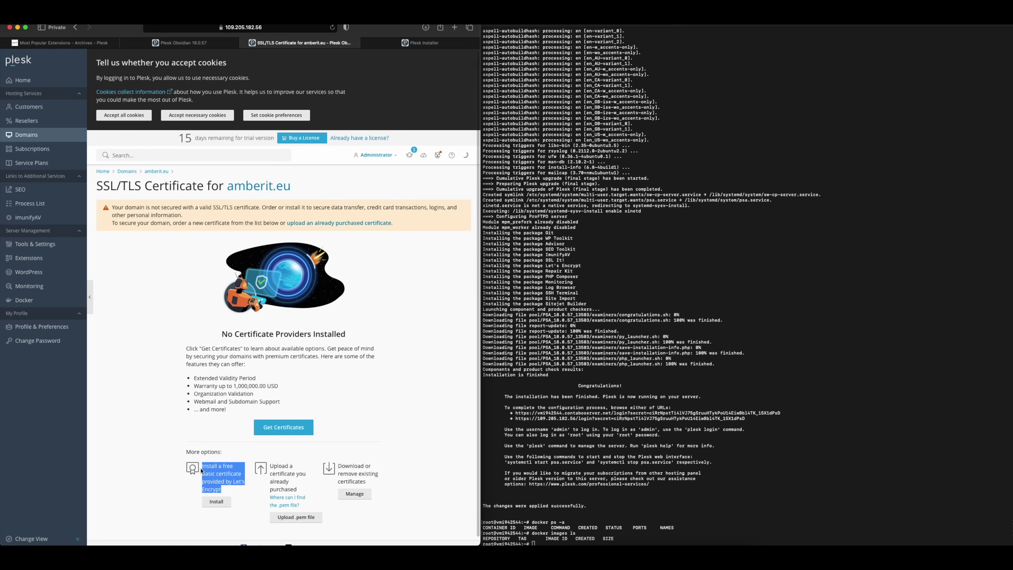
# Step: Try to issue a free Let's Encrypt certificate for amberit.eu that secures the wildcard domain and is assigned to the mail domain
pyautogui.click(217, 502)
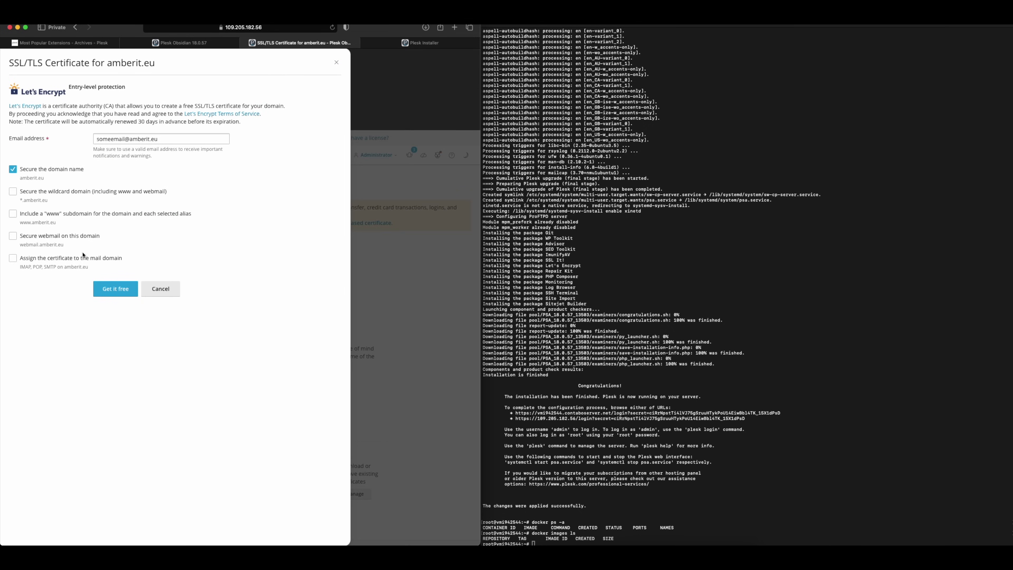
pyautogui.click(13, 192)
pyautogui.click(13, 259)
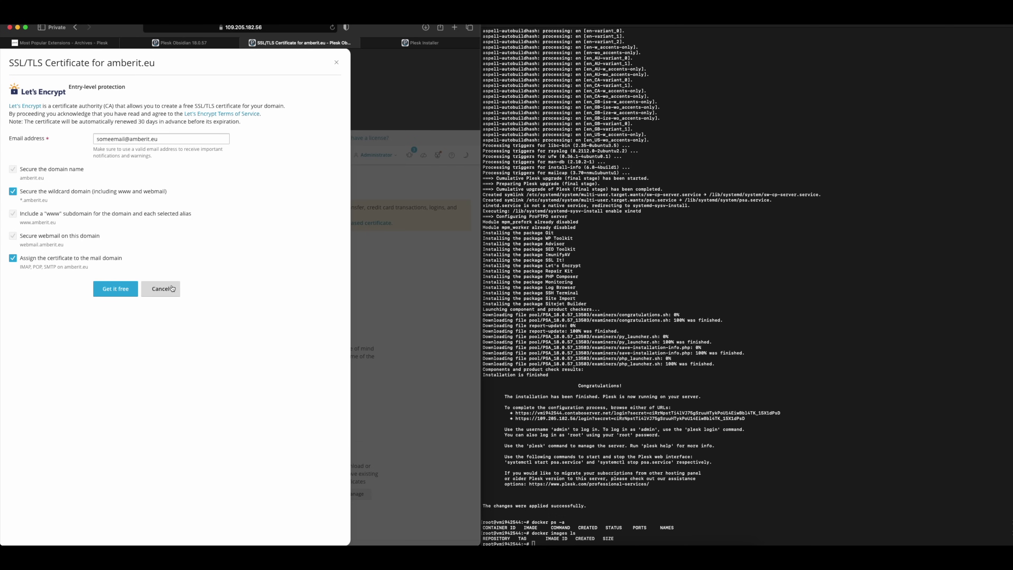
pyautogui.click(131, 289)
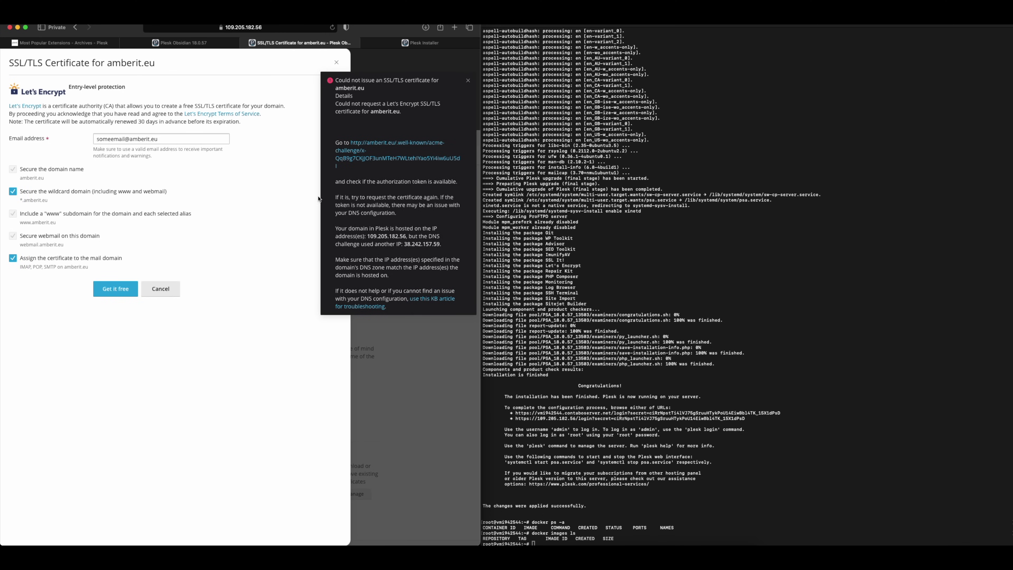
pyautogui.click(467, 81)
pyautogui.click(410, 252)
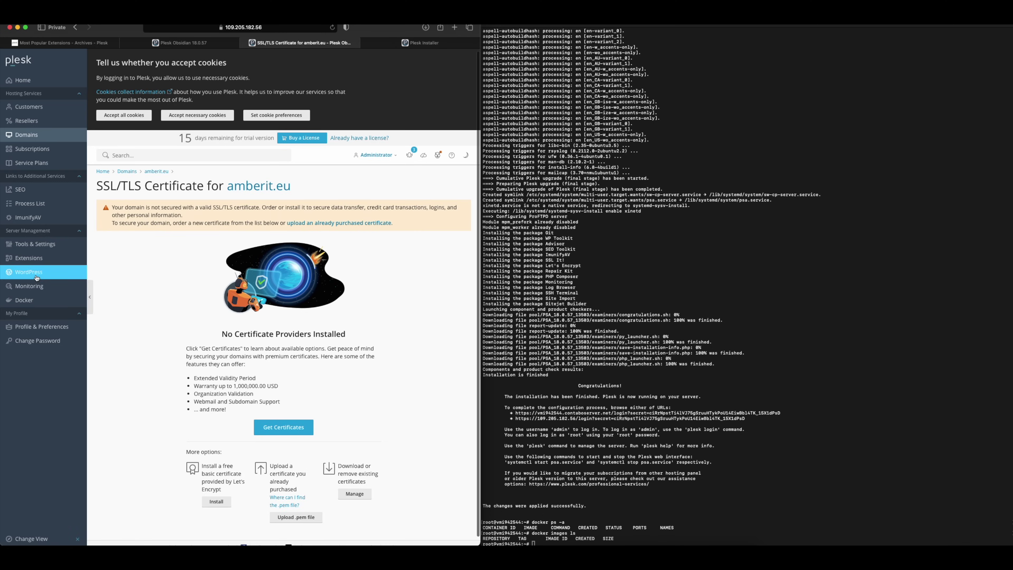
# Step: Open the server-wide mail settings from Tools & Settings and review the general, mail autodiscover and relay options
pyautogui.click(43, 138)
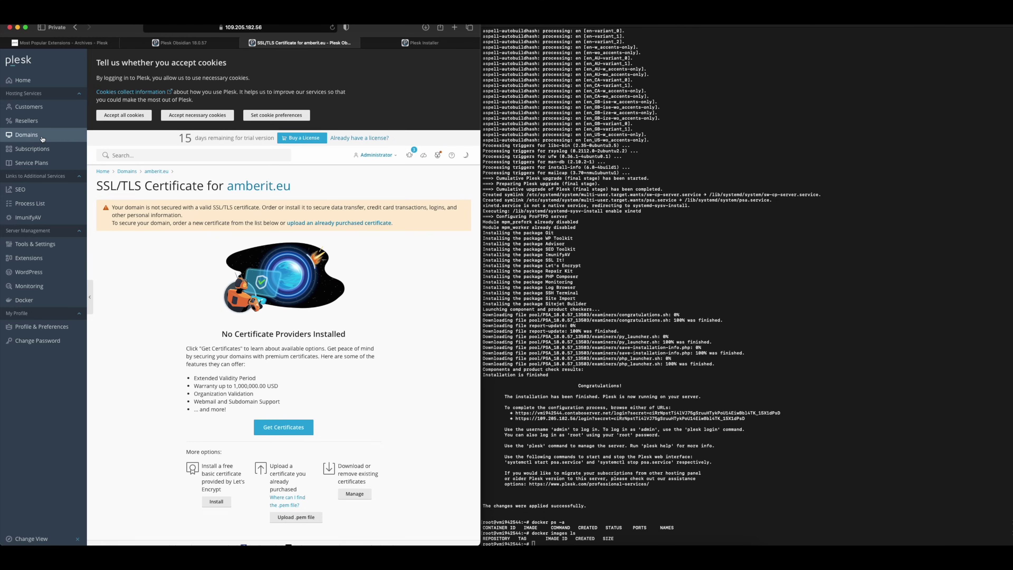
pyautogui.click(45, 241)
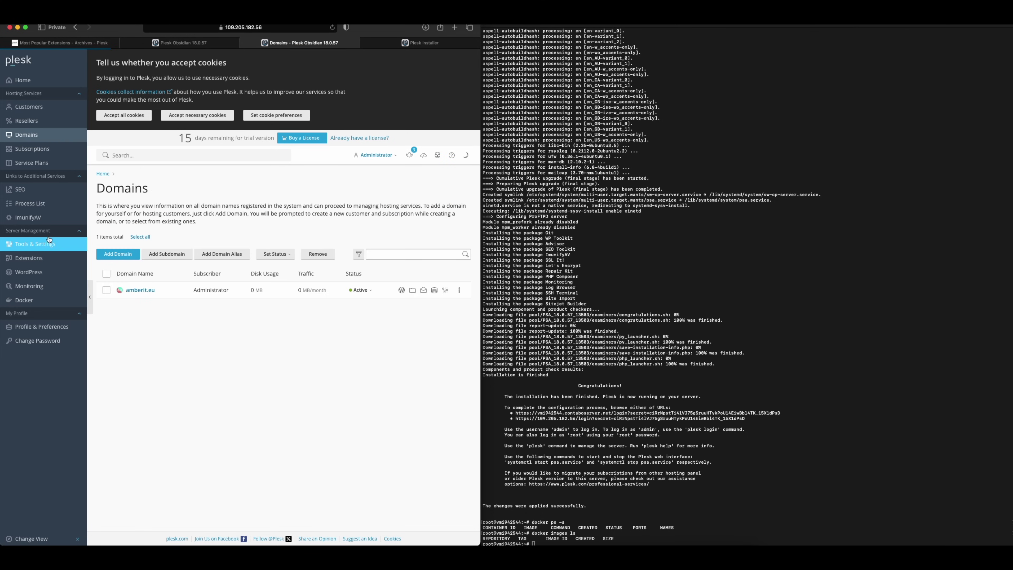
pyautogui.scroll(-2, 160, 462)
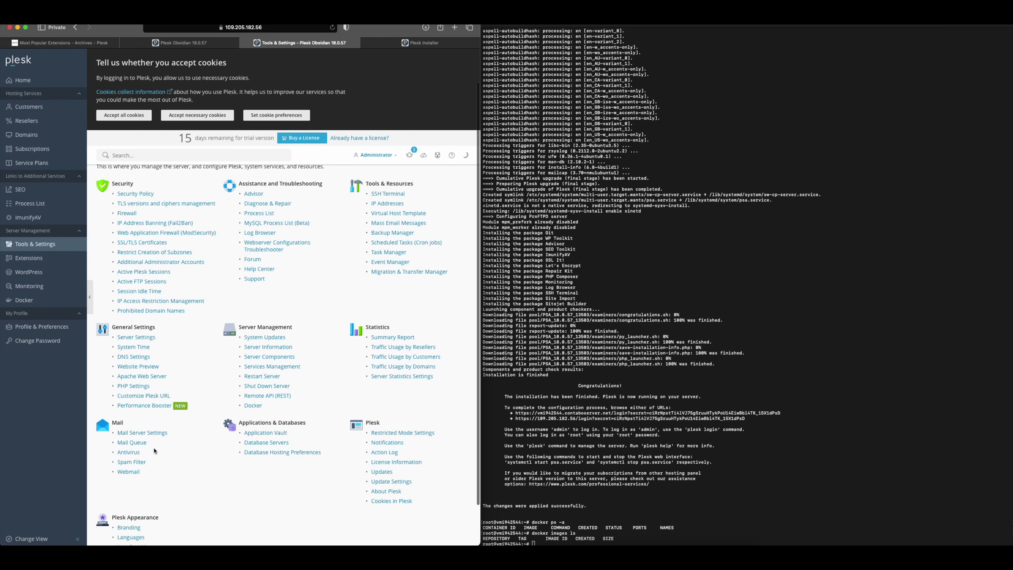
pyautogui.click(164, 436)
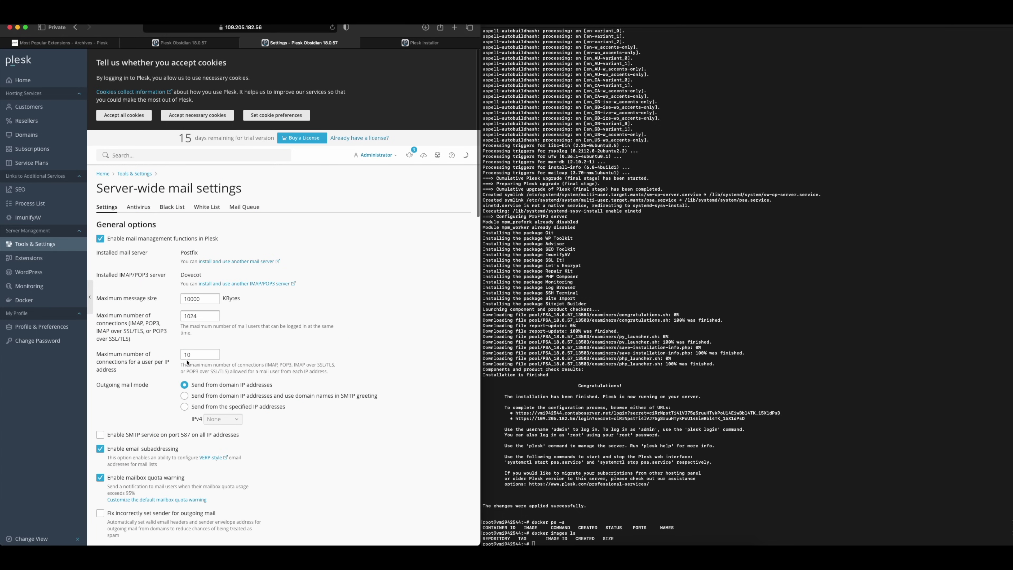
pyautogui.scroll(-5, 176, 394)
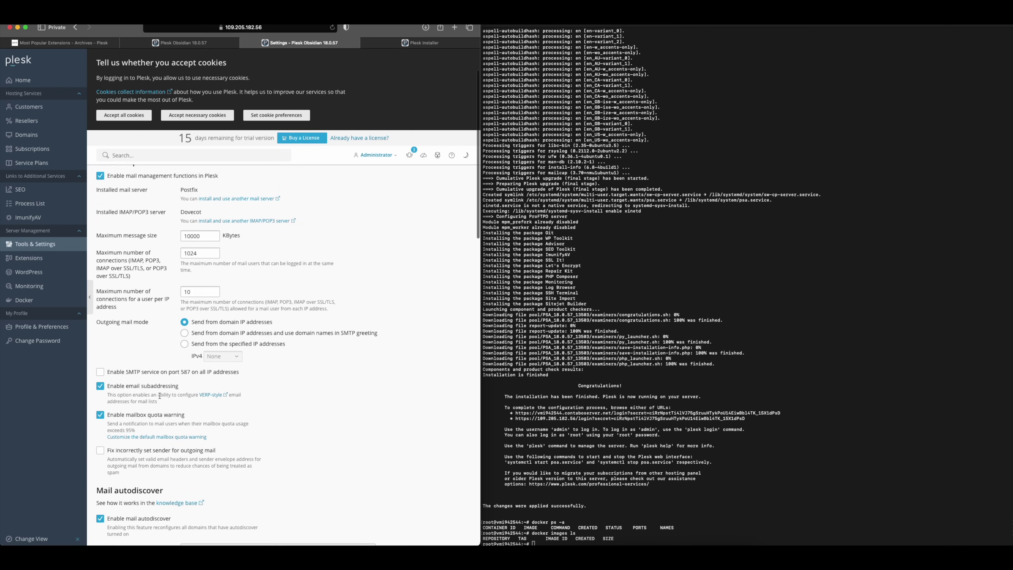
pyautogui.scroll(-4, 171, 394)
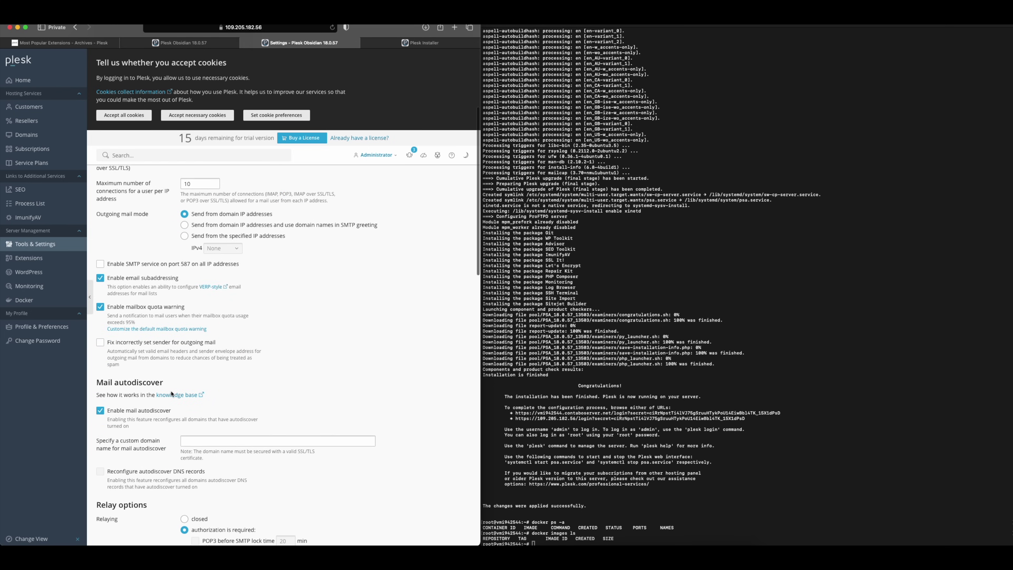
pyautogui.scroll(-5, 171, 394)
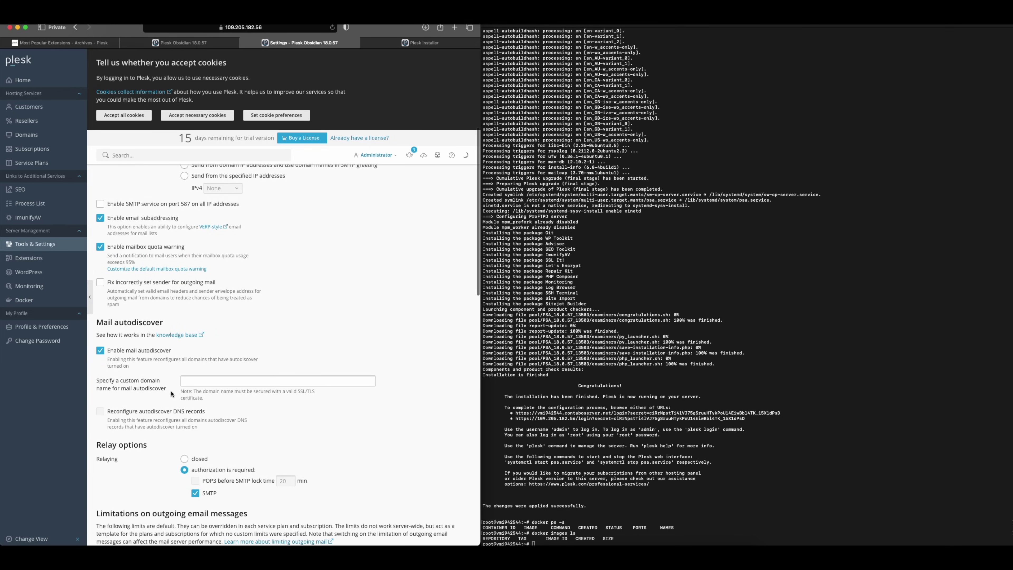
# Step: Turn on limitations on outgoing email messages and review the default hourly limits and reporting options
pyautogui.scroll(-7, 171, 393)
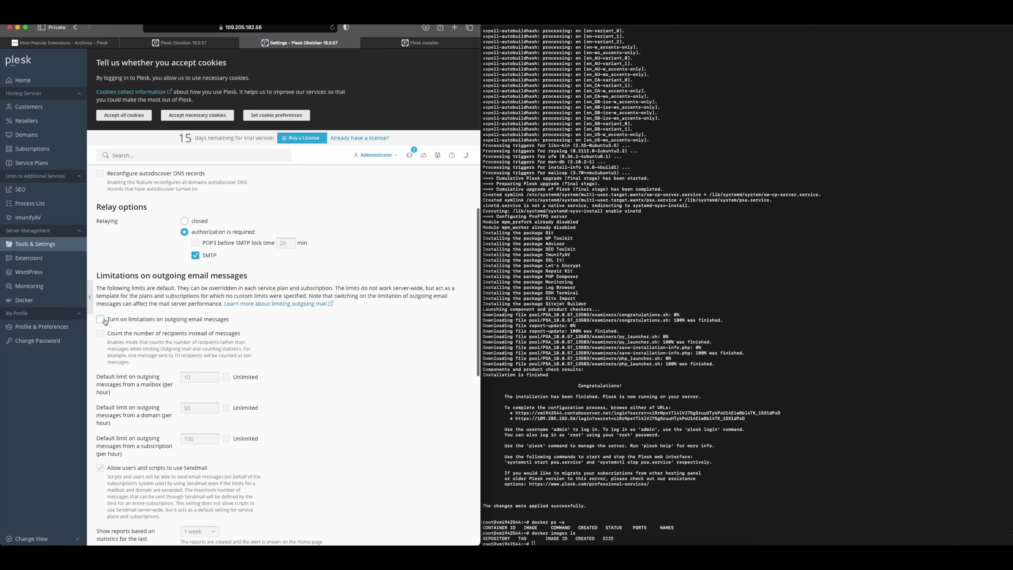
pyautogui.click(101, 319)
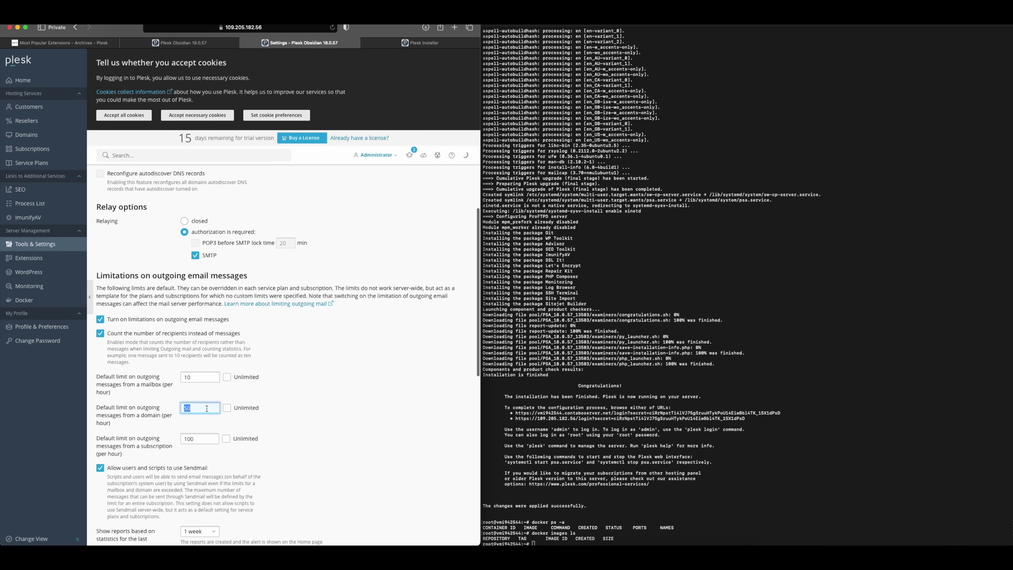
pyautogui.scroll(-6, 207, 408)
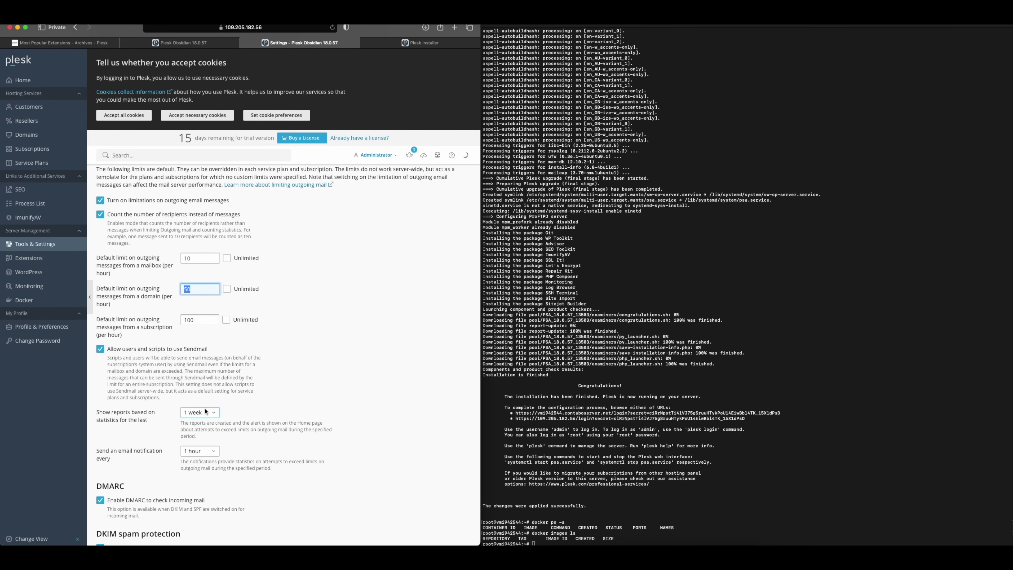
pyautogui.scroll(-8, 205, 411)
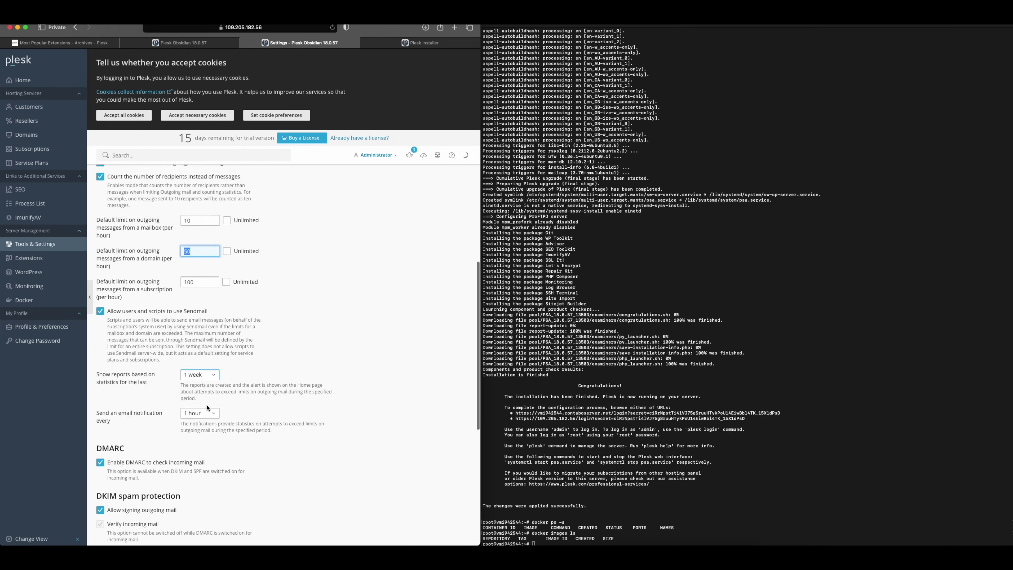
# Step: Examine the DMARC, DKIM and SPF spam protection options and the remaining server-wide mail settings
pyautogui.scroll(-6, 207, 408)
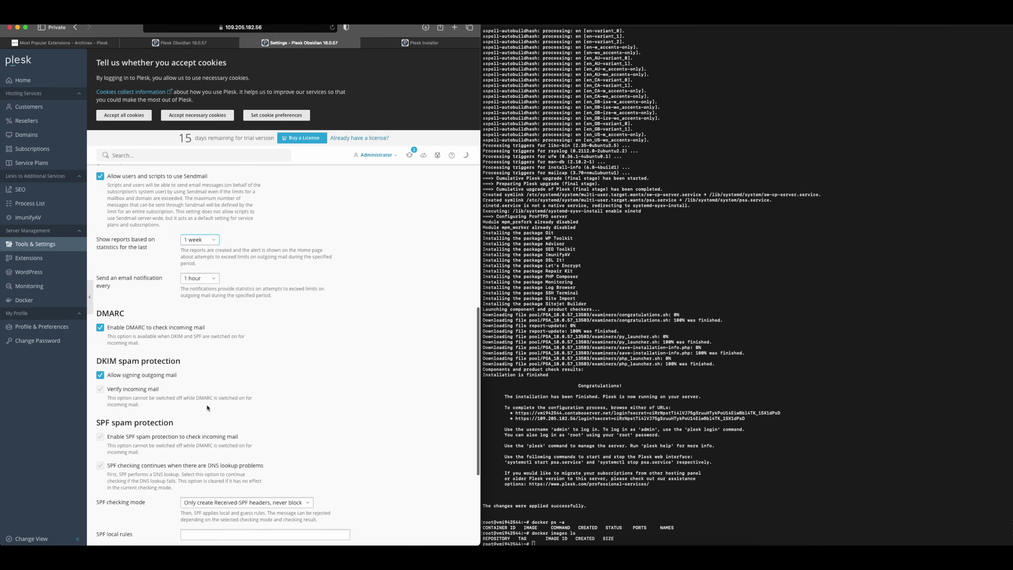
pyautogui.scroll(-3, 207, 407)
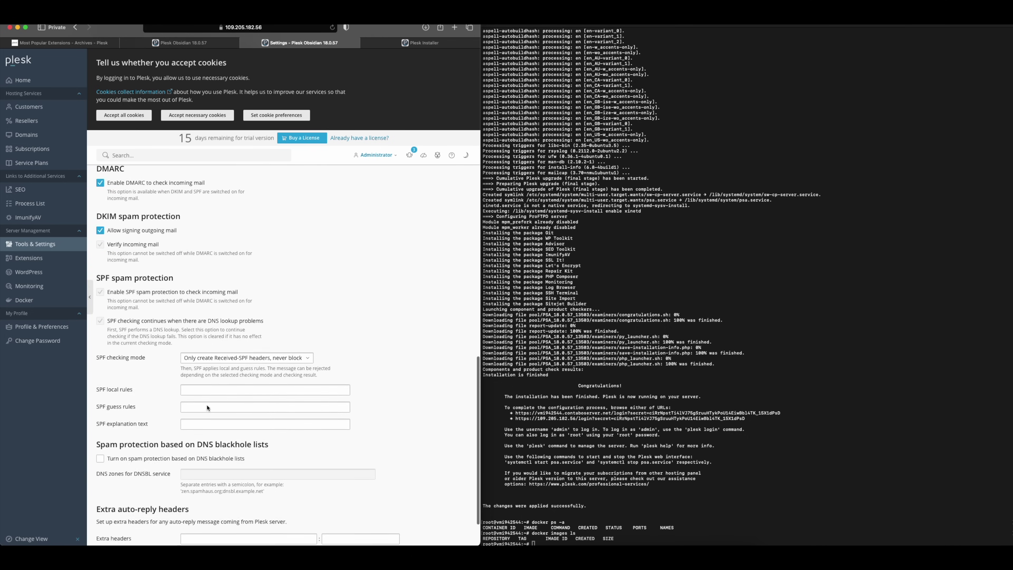
pyautogui.moveTo(182, 197); pyautogui.dragTo(98, 196)
pyautogui.moveTo(172, 258); pyautogui.dragTo(96, 259)
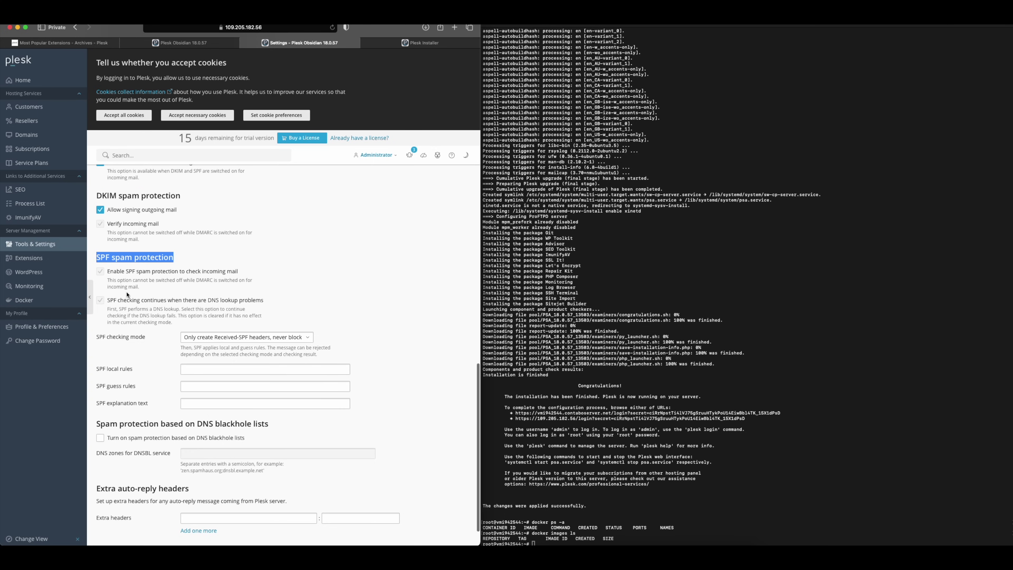
pyautogui.scroll(-1, 154, 322)
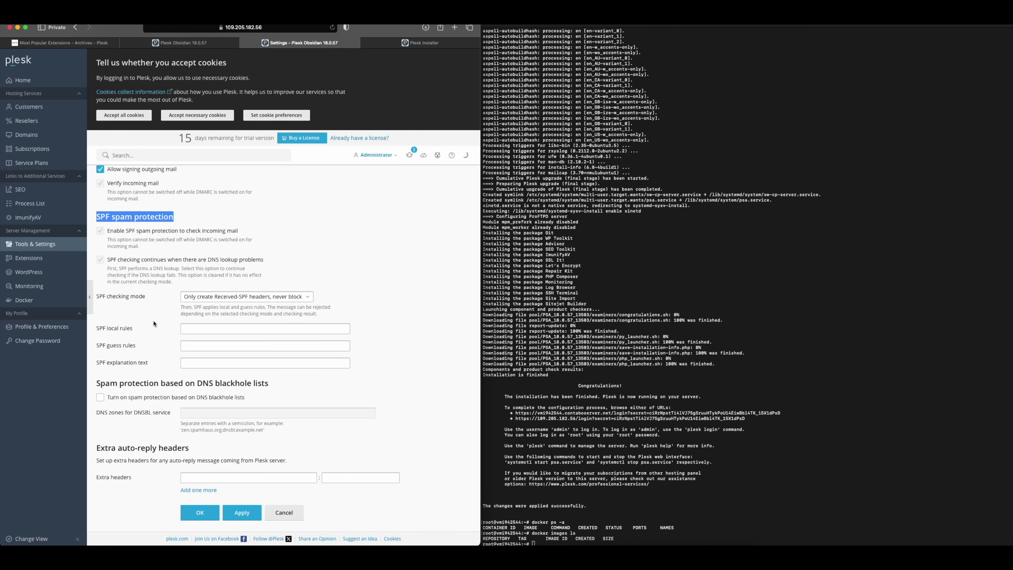
pyautogui.scroll(9, 154, 327)
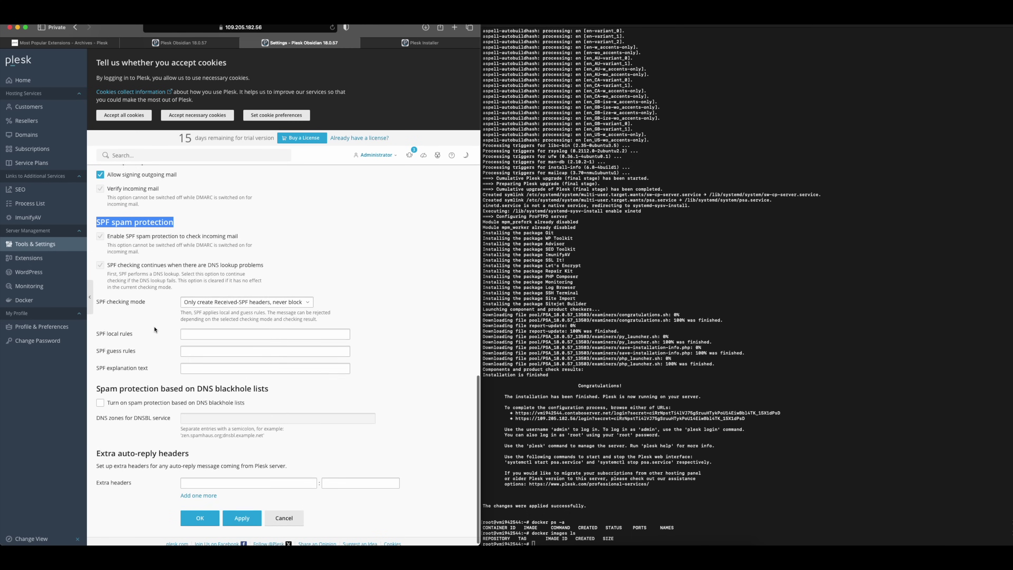
# Step: Review the antivirus, black list and mail queue pages of the server-wide mail settings, including the form for blacklisting a domain
pyautogui.scroll(10, 157, 326)
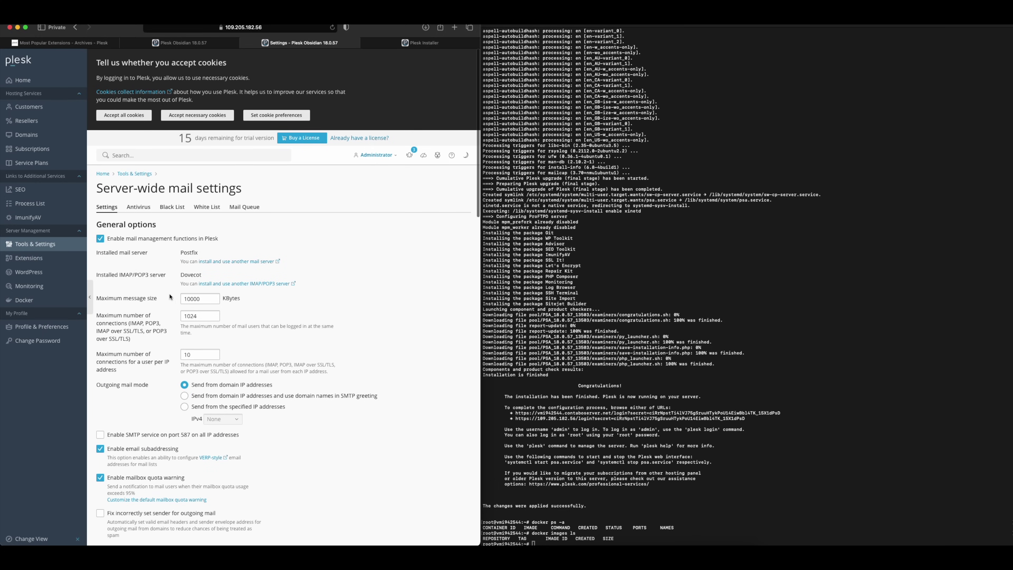
pyautogui.click(138, 207)
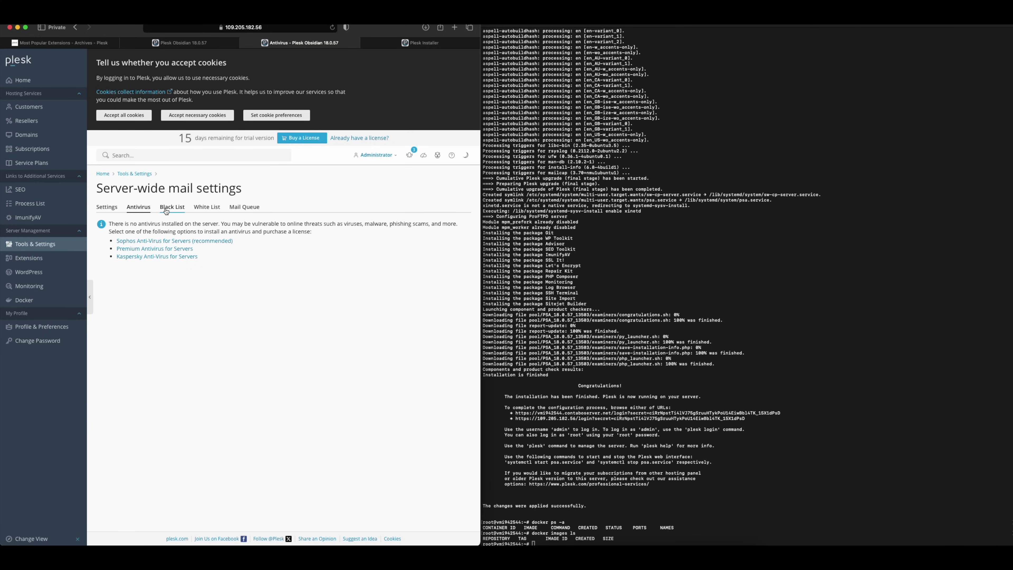
pyautogui.click(167, 211)
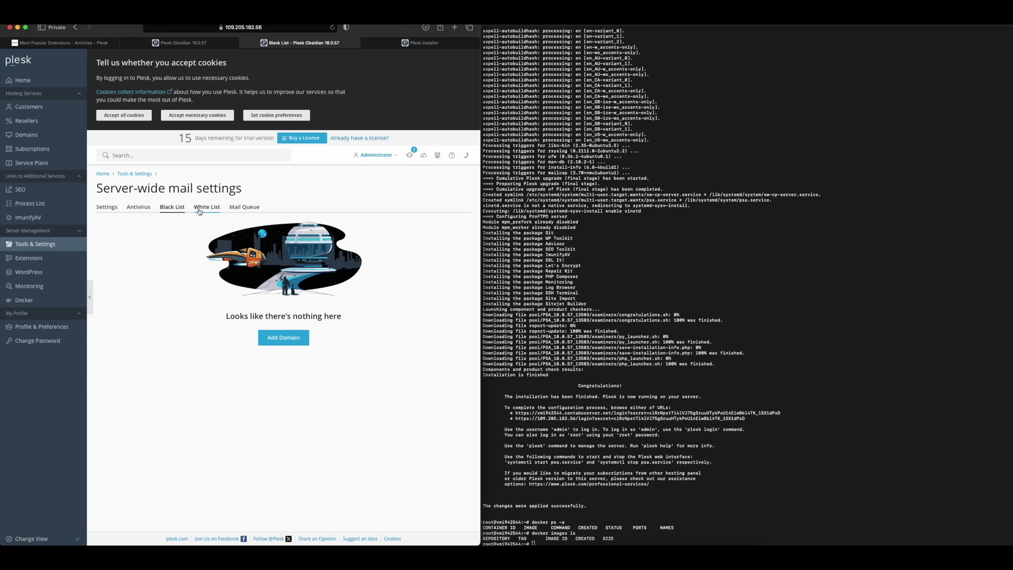
pyautogui.click(280, 333)
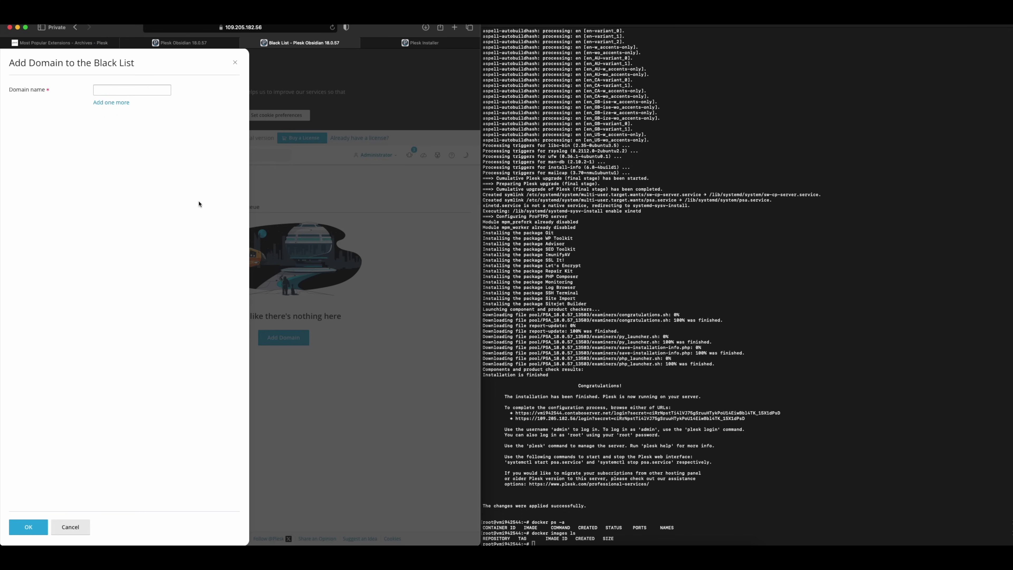
pyautogui.click(397, 257)
pyautogui.click(244, 208)
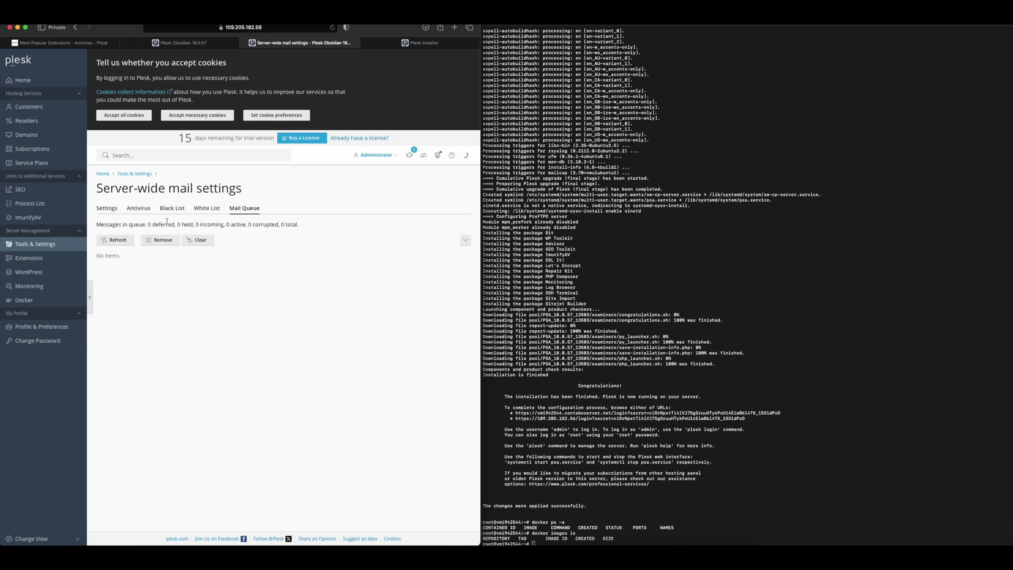
# Step: Return to the Tools & Settings overview and look through its mail, database, statistics and Plesk appearance sections
pyautogui.click(55, 249)
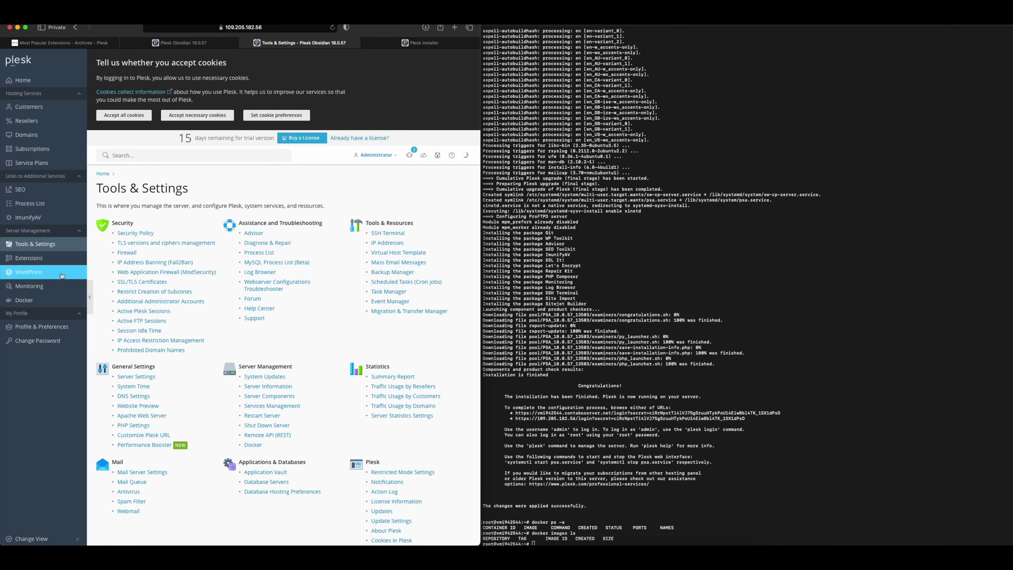
pyautogui.scroll(-5, 226, 415)
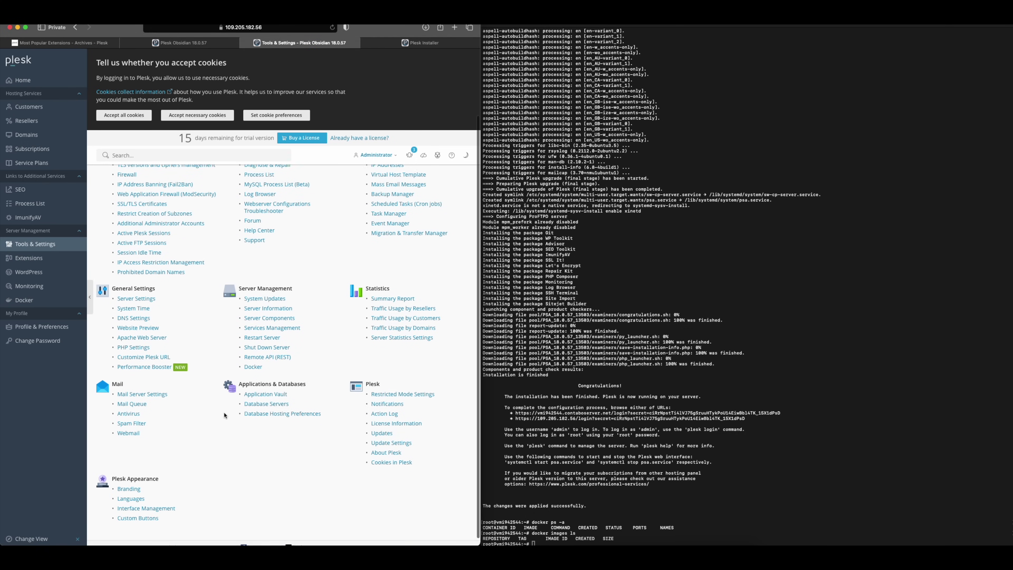